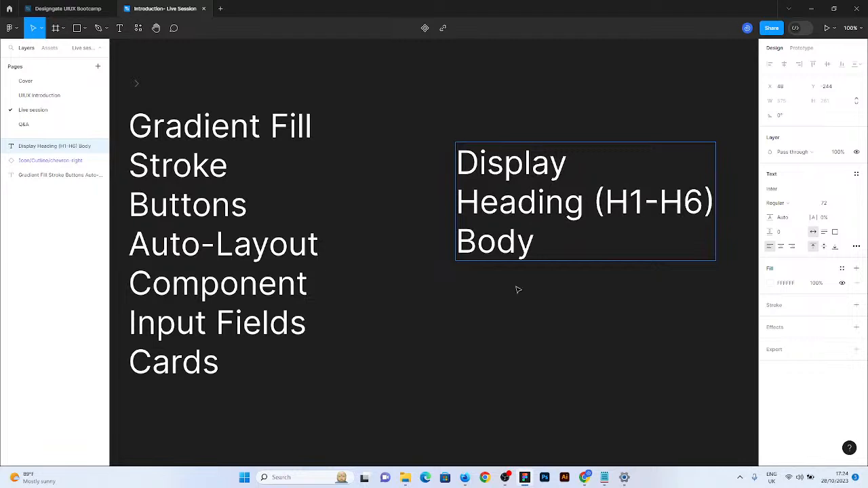
Shift the typography note slightly toward the topic list and append "(Paragraph)" to its Body line
left_click_drag(551, 237, 522, 240)
double_click(504, 239)
left_click(504, 239)
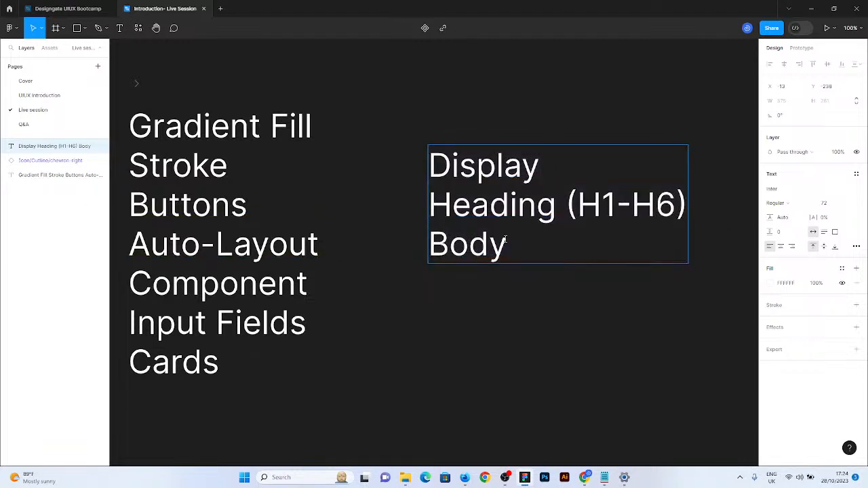
type("(Paragraph")
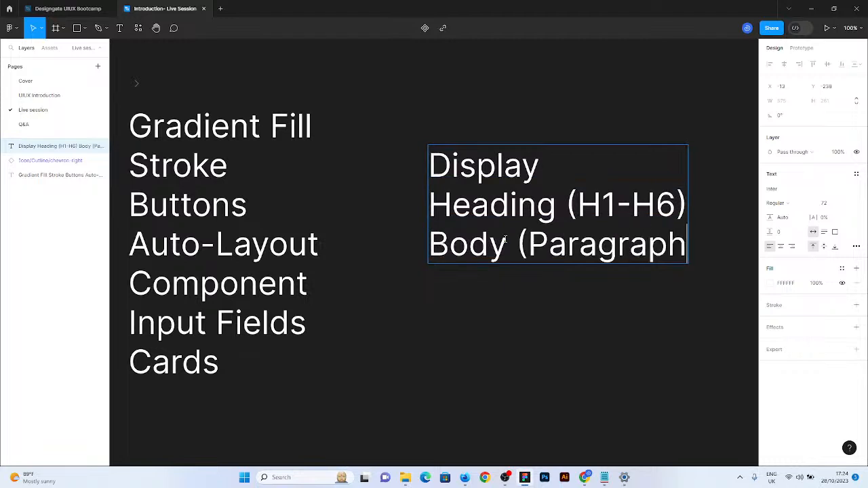
type(")")
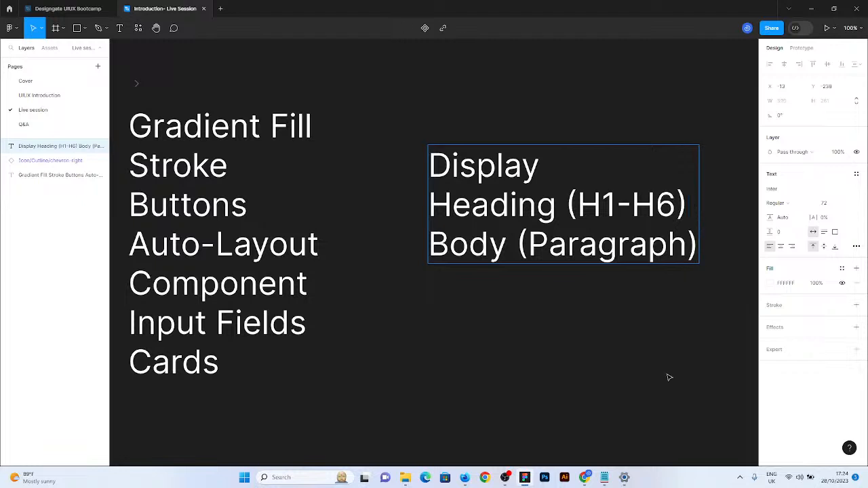
key("Escape")
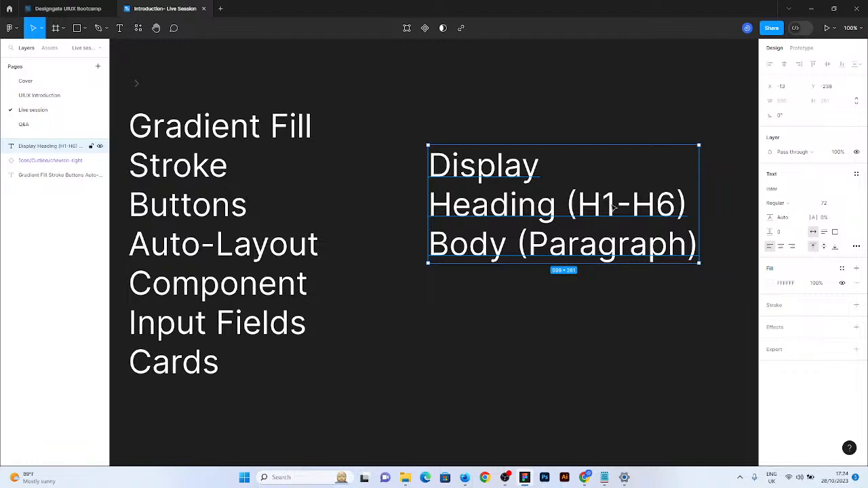
Move the typography note closer to the topic list and add "14-16-18" to the end of its Body line
left_click_drag(614, 208, 561, 202)
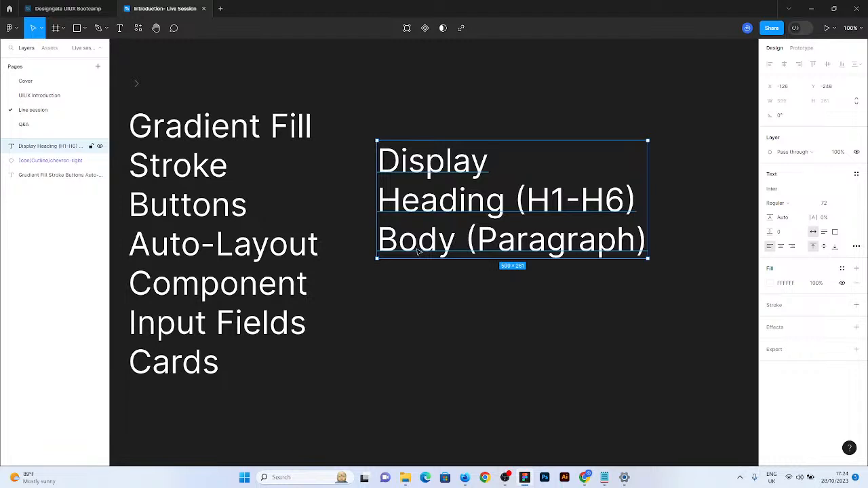
left_click_drag(596, 233, 571, 231)
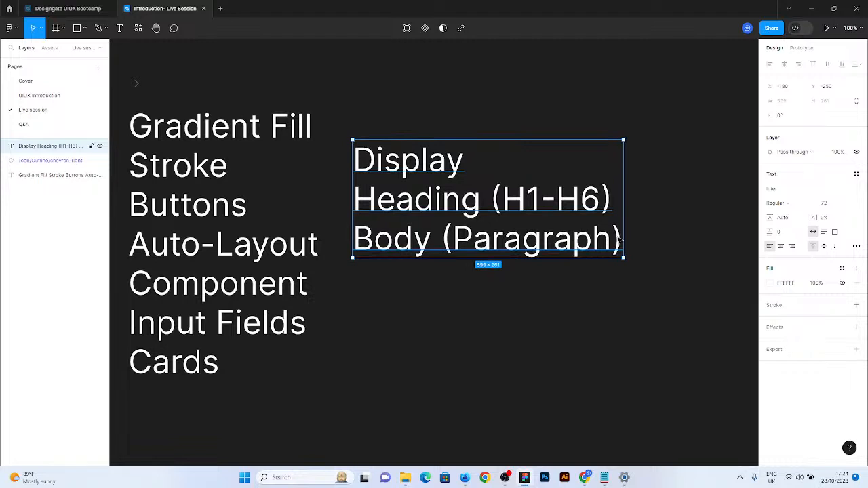
double_click(618, 238)
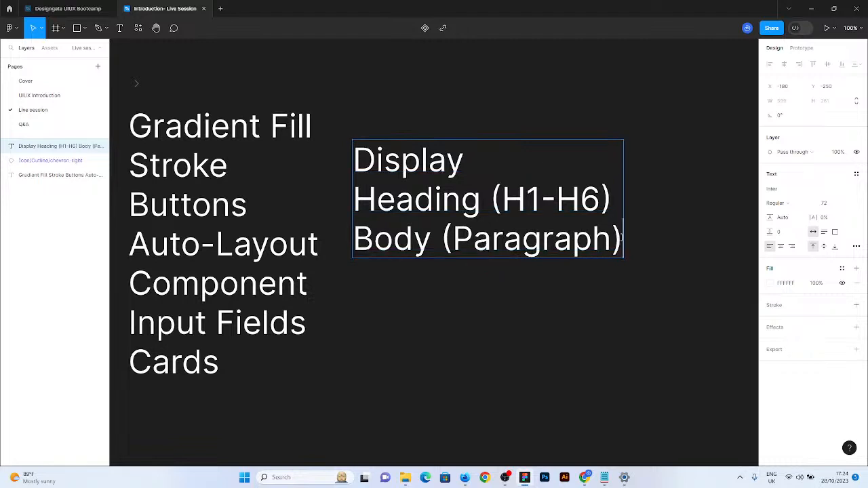
type("14-")
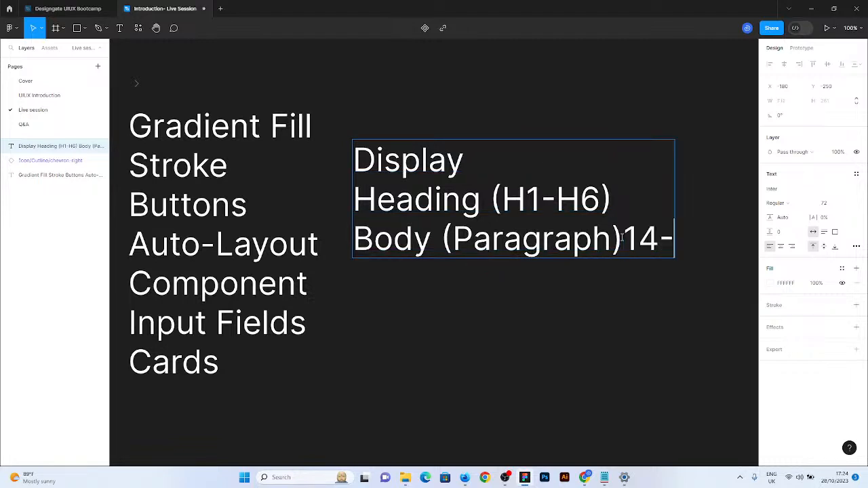
type("16")
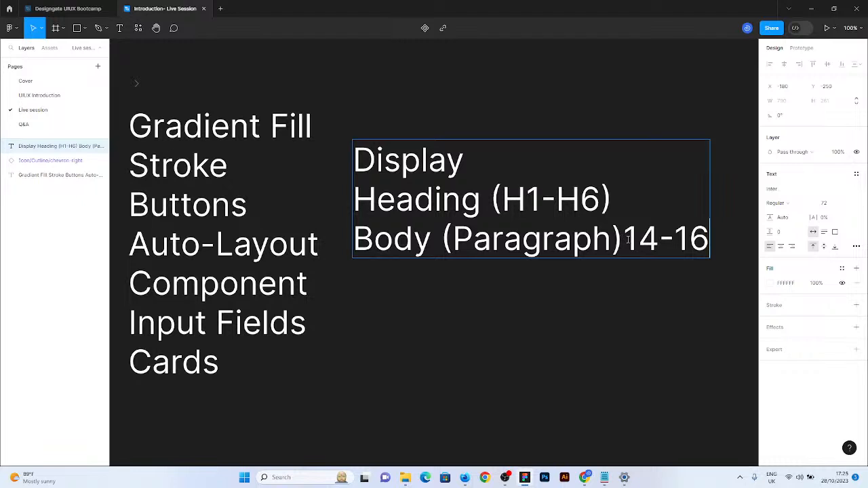
type("-")
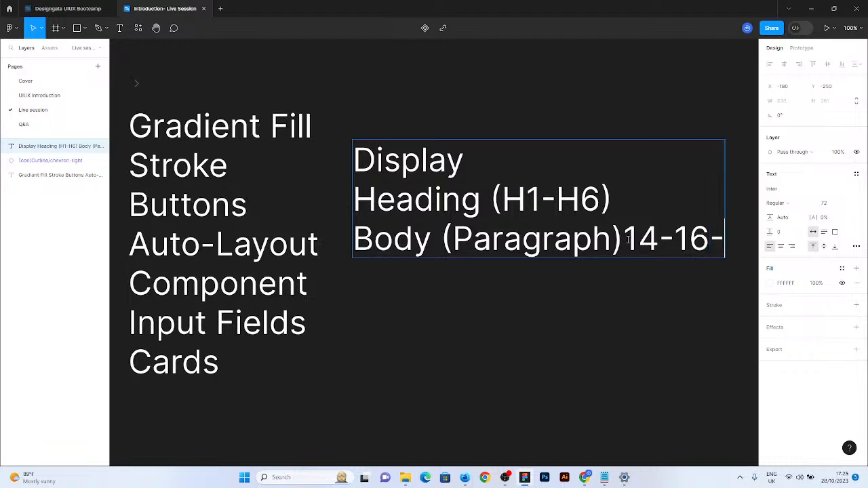
type("18")
key("Escape")
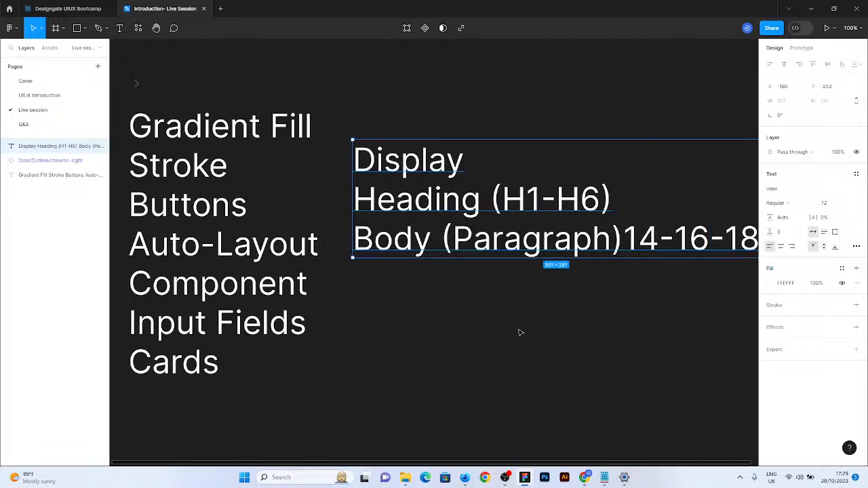
scroll(589, 204, "down", 3)
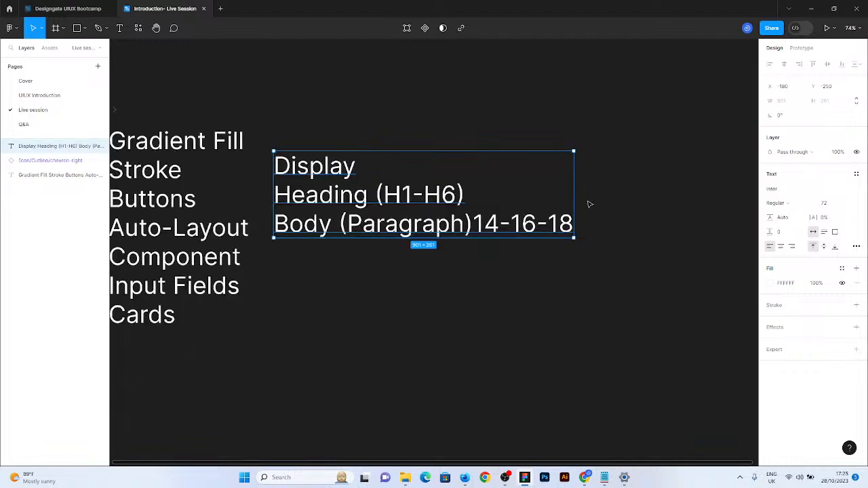
scroll(589, 204, "up", 2)
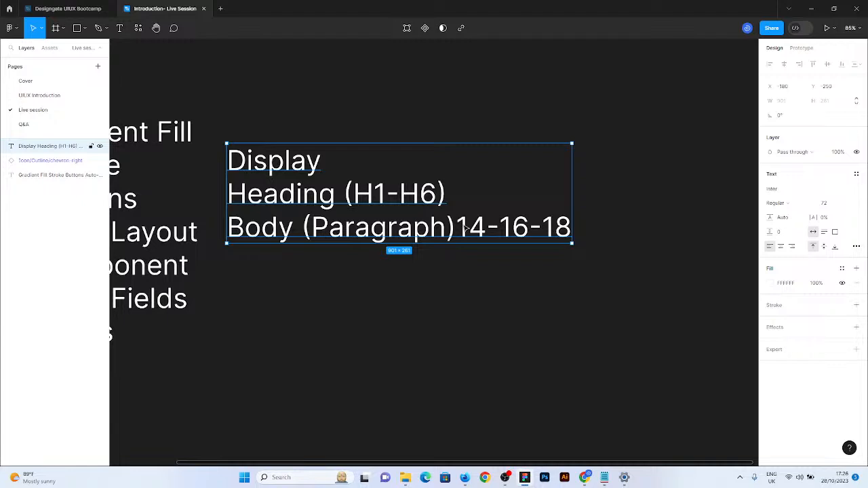
double_click(405, 241)
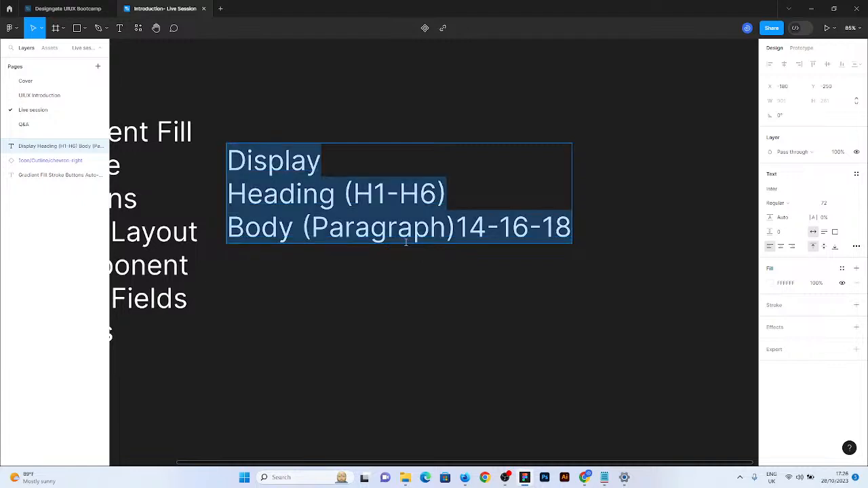
left_click(408, 231)
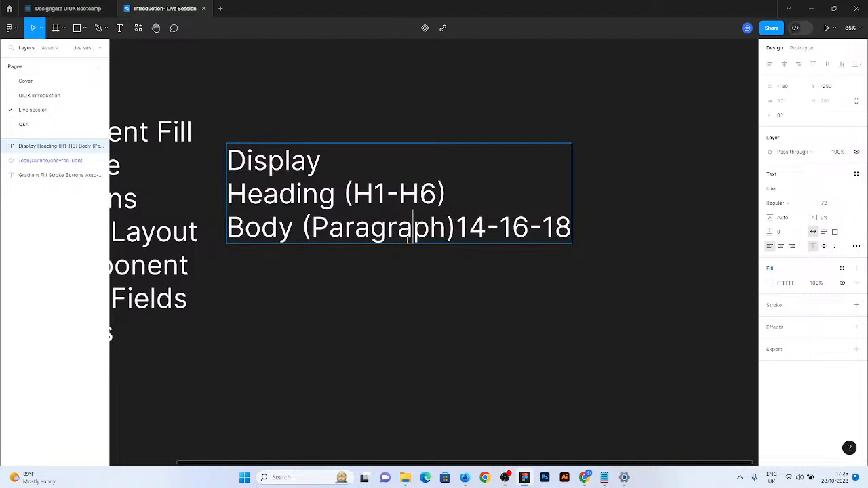
key("Escape")
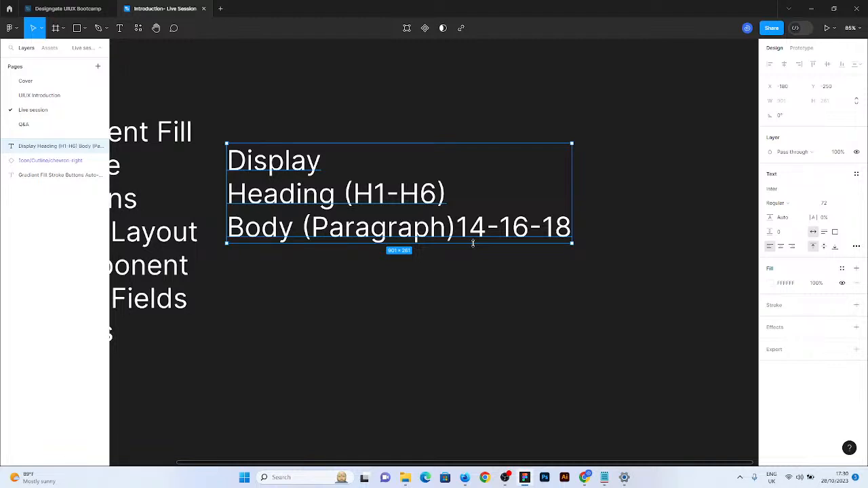
Add an iPhone 14 & 15 Pro Max frame beside the typography note
scroll(315, 225, "down", 2)
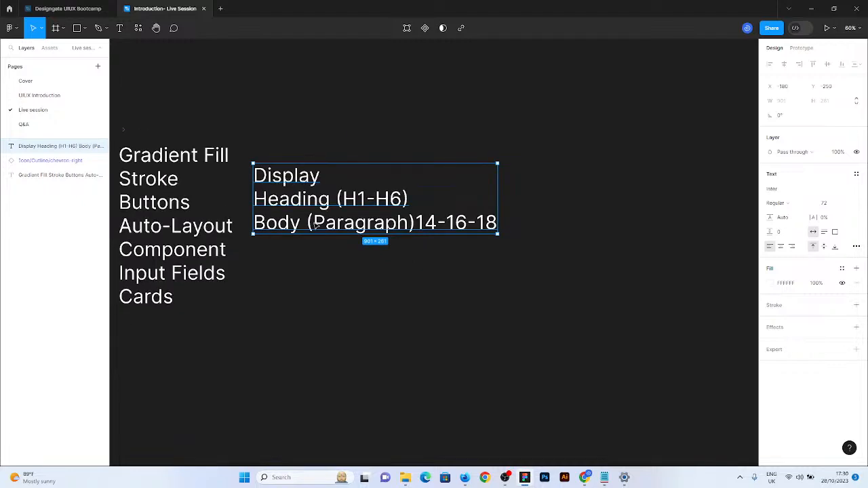
scroll(315, 226, "down", 3)
key("Escape")
left_click(55, 28)
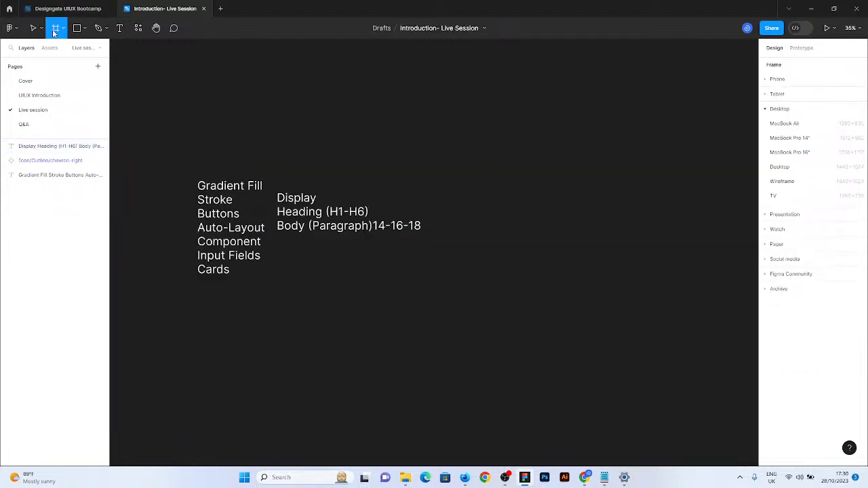
left_click(764, 124)
Add the text "Create an account" on two lines in the upper part of the phone frame
scroll(406, 206, "up", 4)
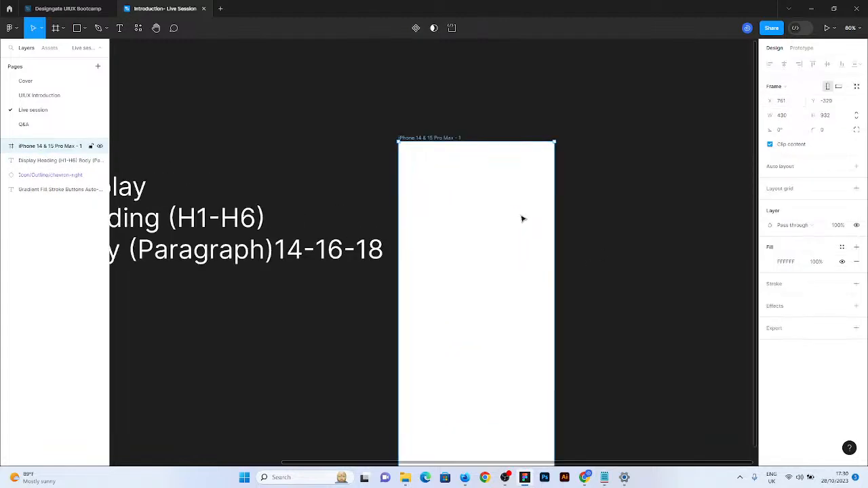
scroll(525, 221, "up", 4)
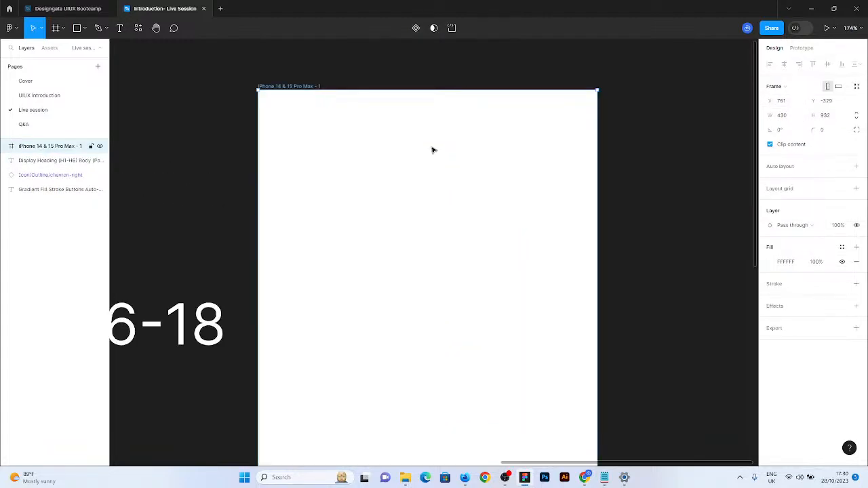
key("t")
left_click(294, 174)
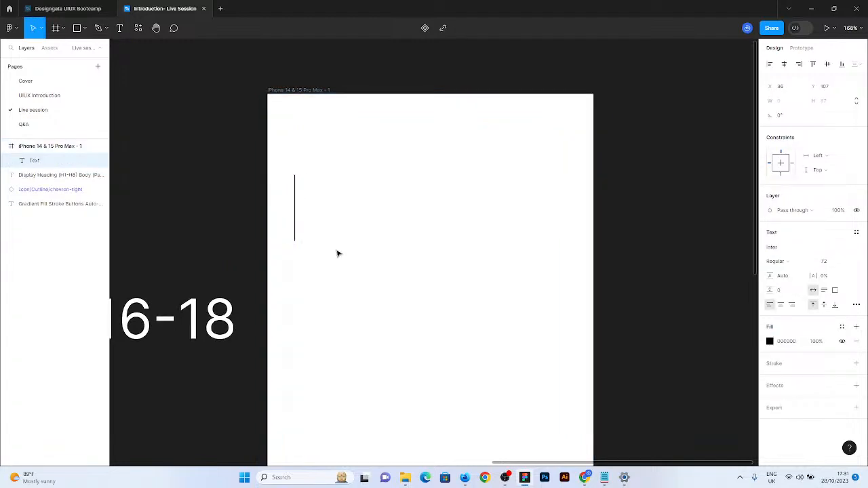
type("Create a")
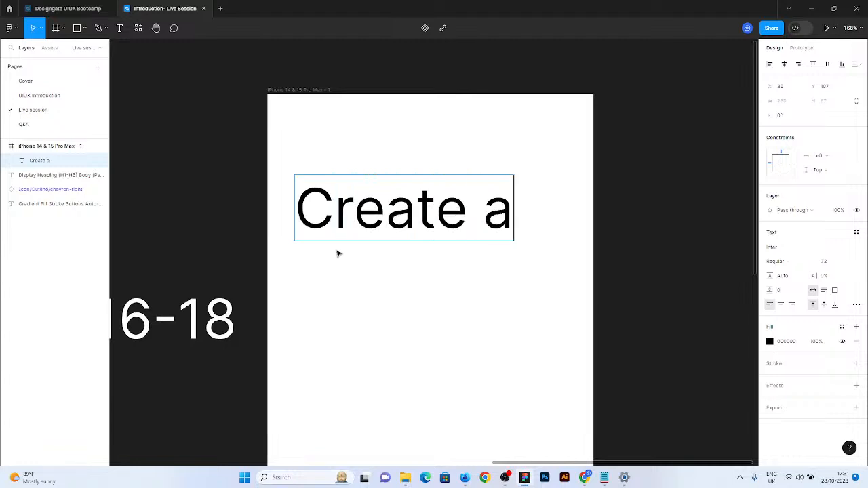
type("n")
key("Return")
type("a")
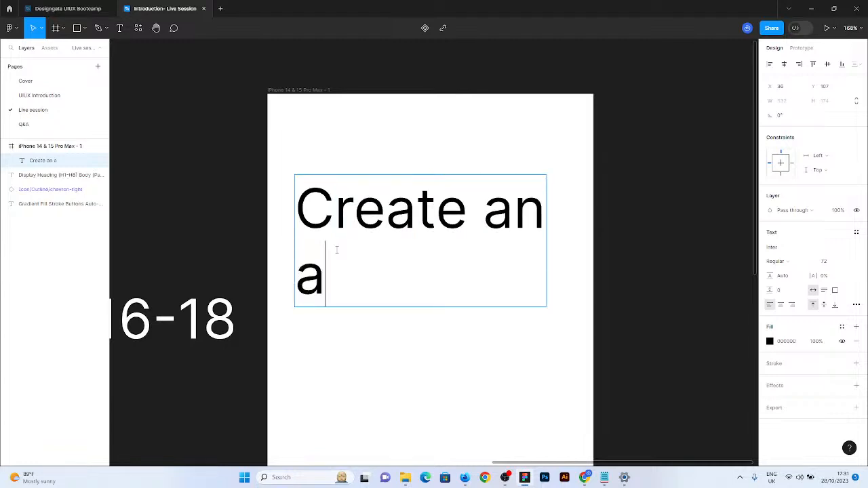
type("ccount")
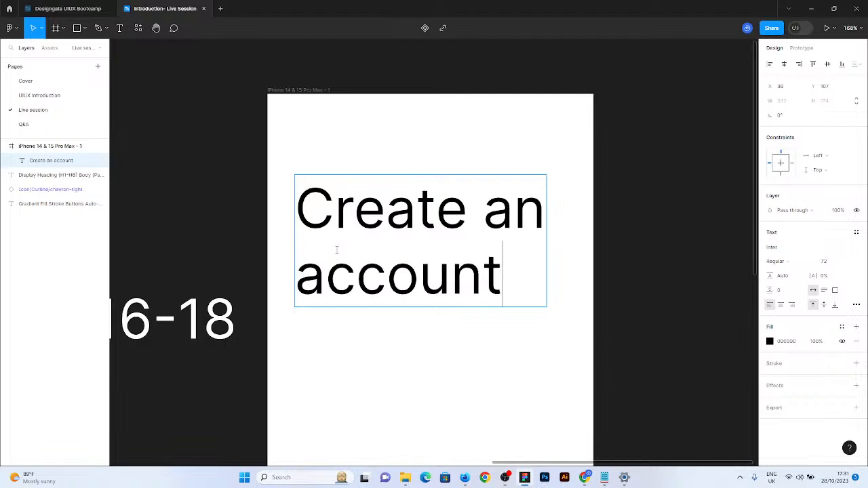
key("Escape")
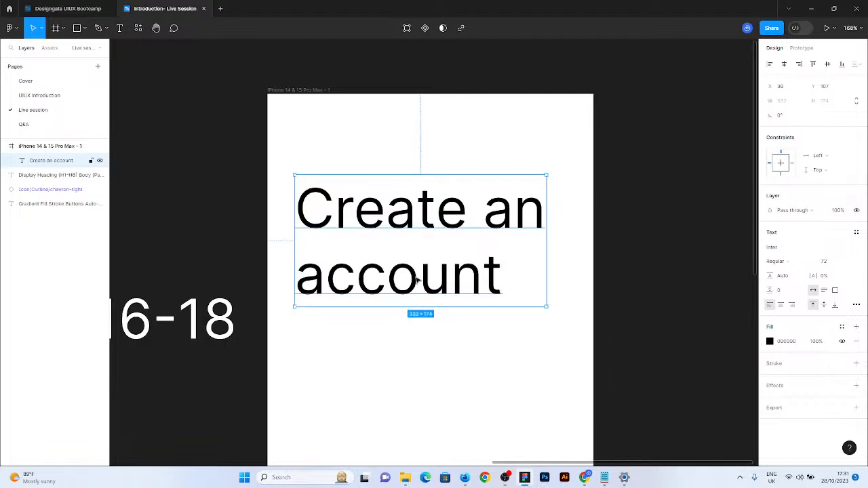
Move the "Create an account" heading up to about X 29, Y 58 and style it as Bold at size 32
left_click_drag(417, 279, 412, 243)
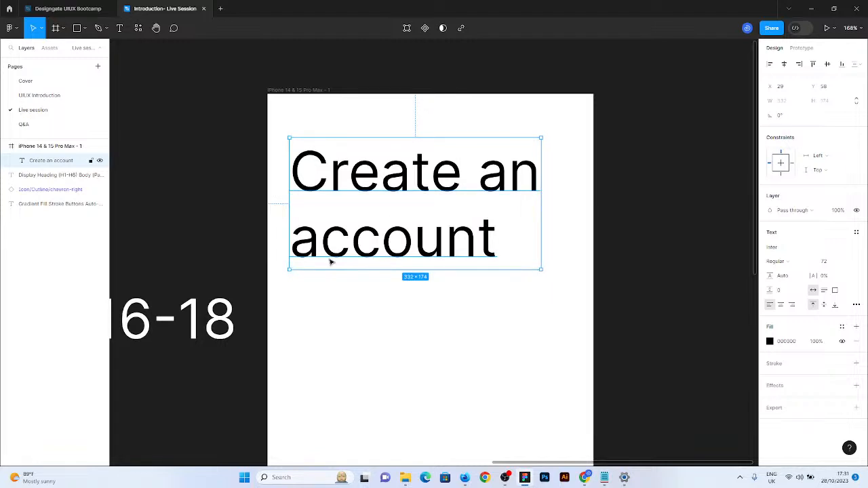
left_click(847, 263)
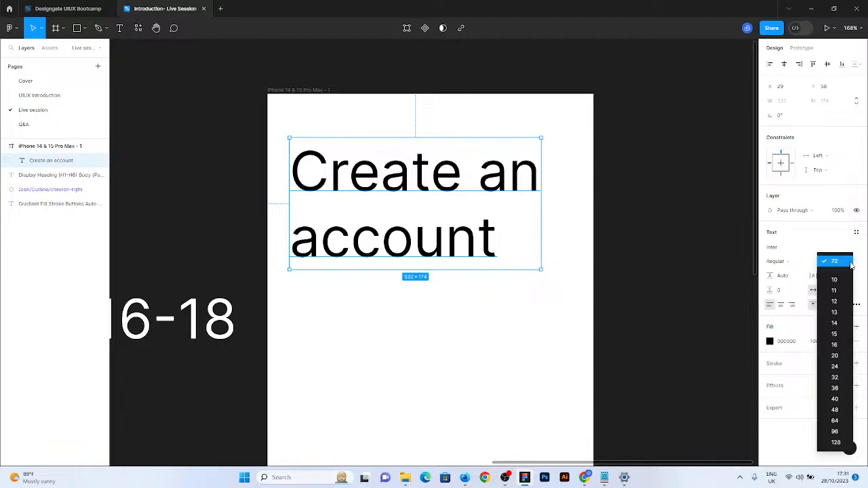
left_click(834, 376)
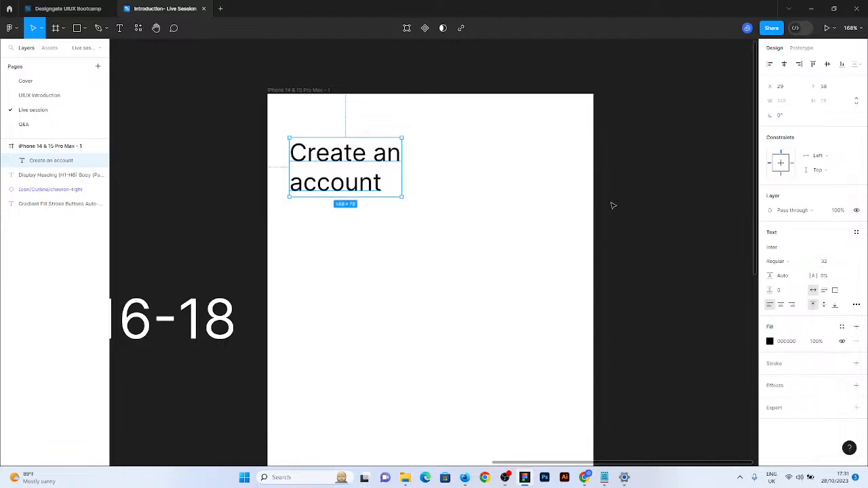
left_click(787, 268)
left_click(793, 300)
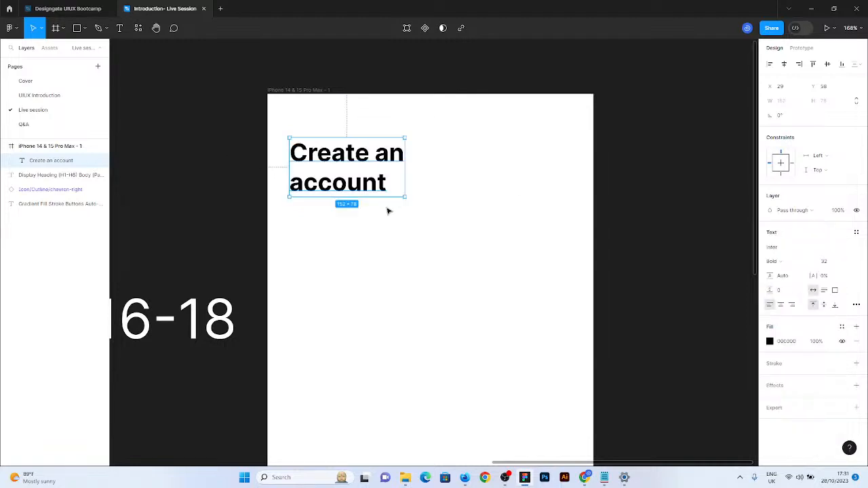
left_click(786, 278)
type("410")
key("Return")
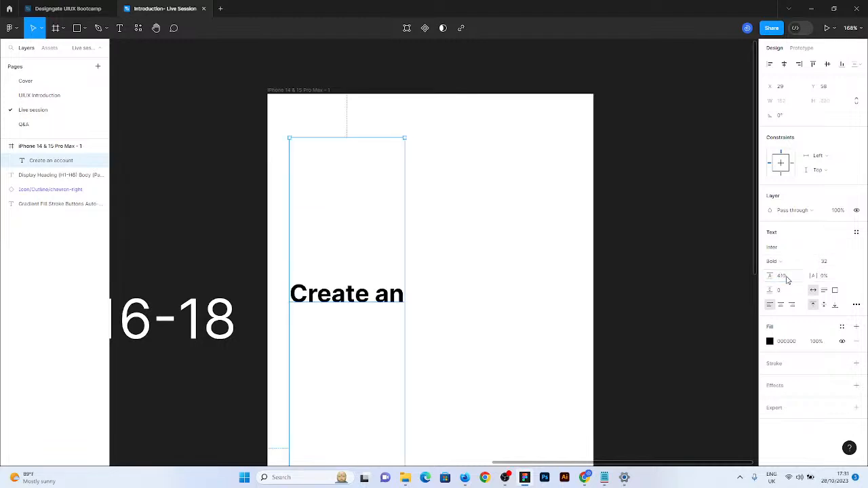
Set the heading's line height to 40 and deselect it
left_click(787, 278)
type("10")
key("Return")
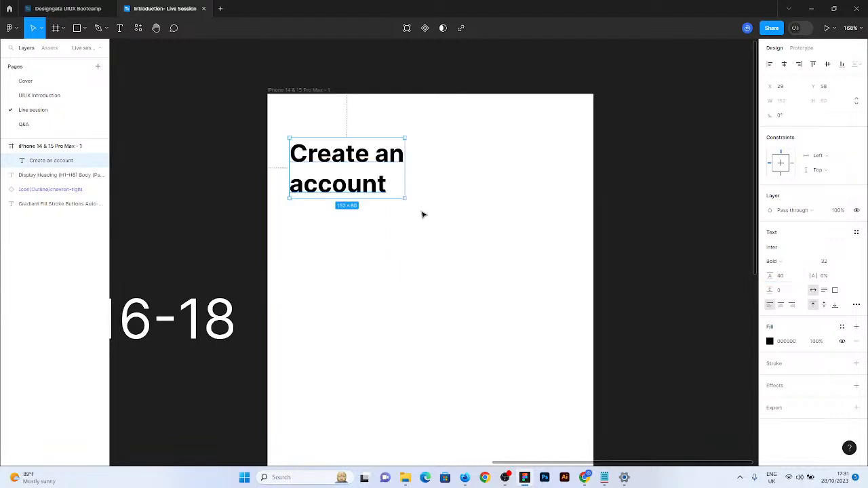
left_click(461, 237)
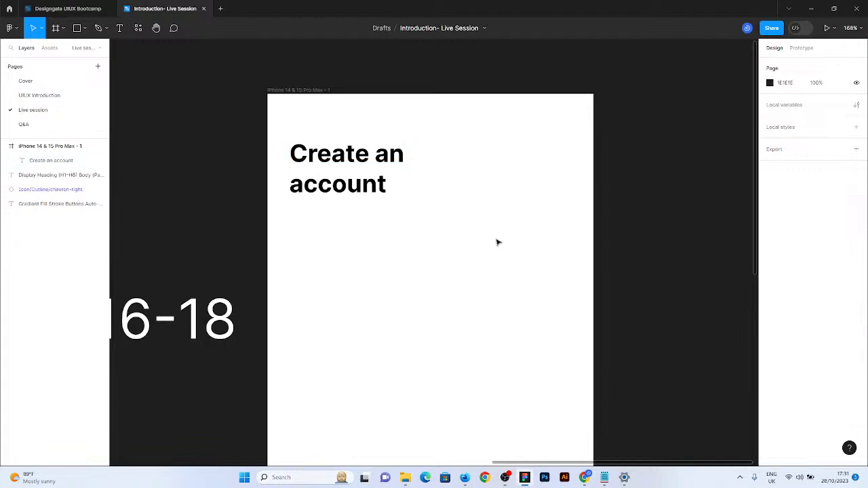
Reposition the "Create an account" heading to about X 36, Y 60 in the phone frame
scroll(393, 116, "down", 4)
scroll(371, 134, "up", 5)
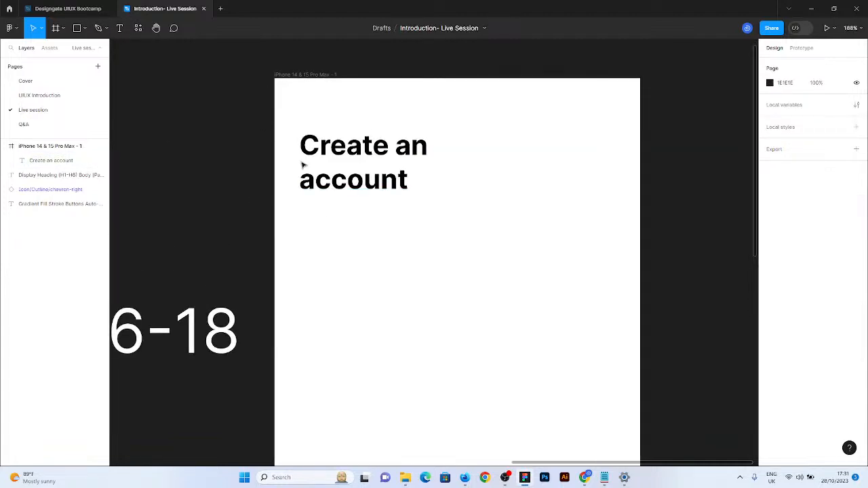
left_click_drag(339, 189, 345, 191)
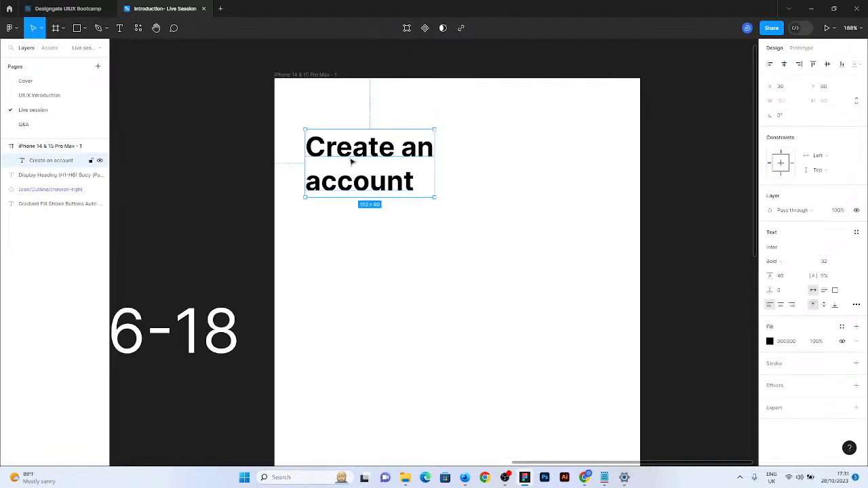
Duplicate the whole phone frame containing the "Create an account" heading
scroll(308, 151, "down", 4)
left_click(324, 110)
key("ctrl+d")
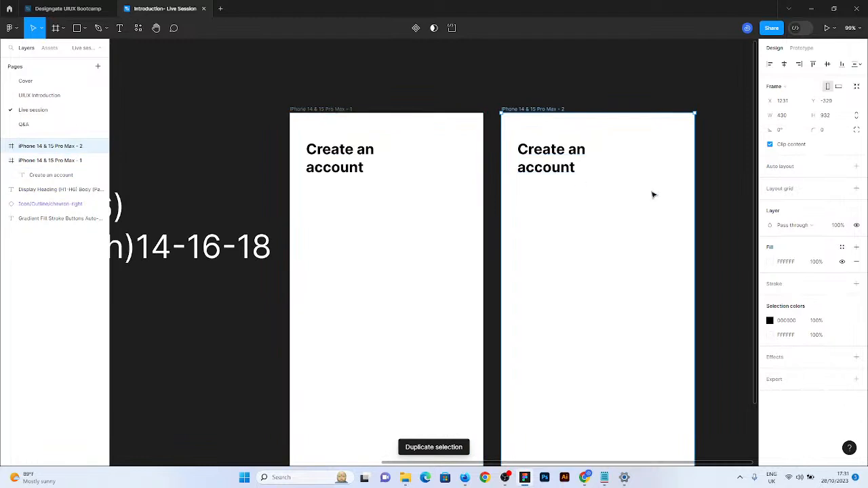
Set the "Create an account" heading in the second phone frame to size 40 with line height 48, and deselect it
left_click(564, 171)
left_click(847, 263)
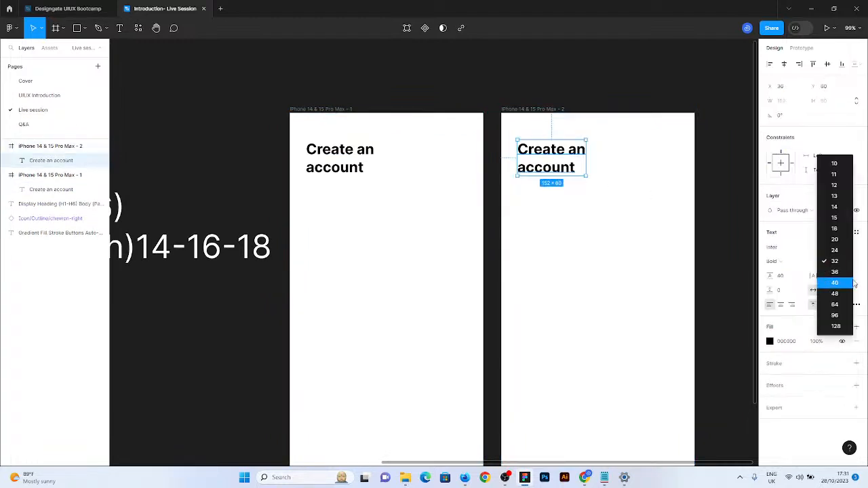
left_click(834, 283)
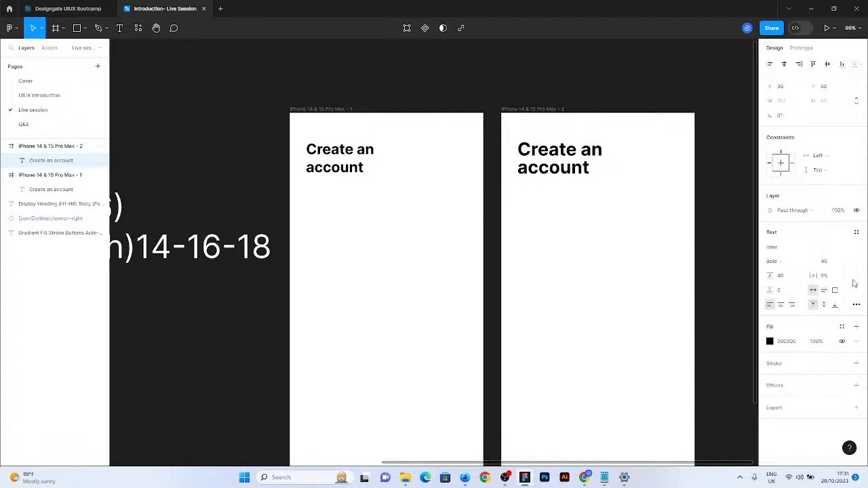
left_click(783, 276)
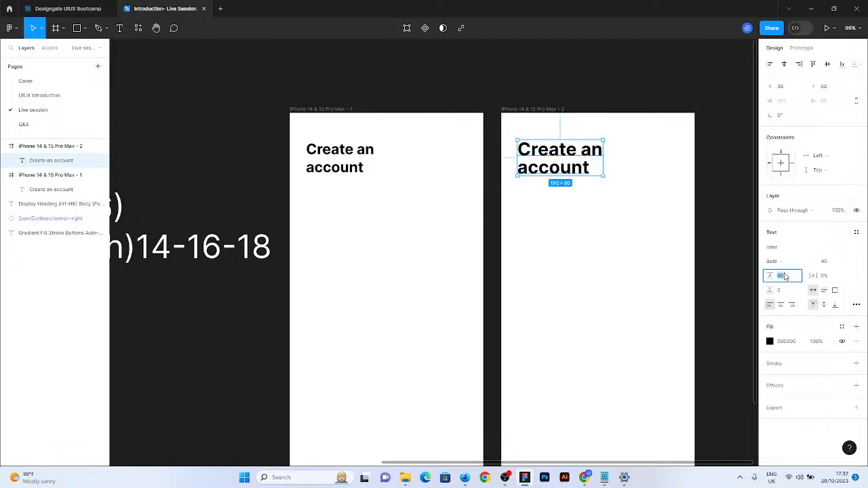
type("48")
key("Return")
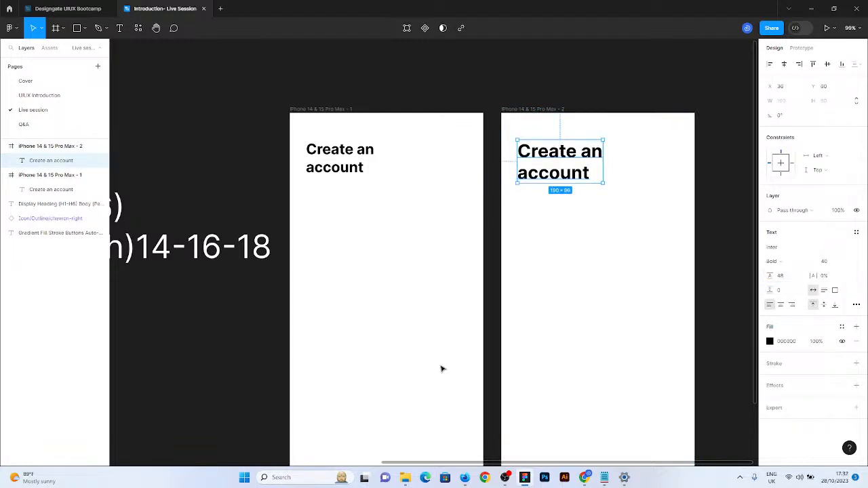
left_click(366, 233)
Duplicate the "Create an account" heading in the first phone frame and place the copy below it at about Y 190
scroll(366, 233, "down", 5)
scroll(628, 236, "up", 4)
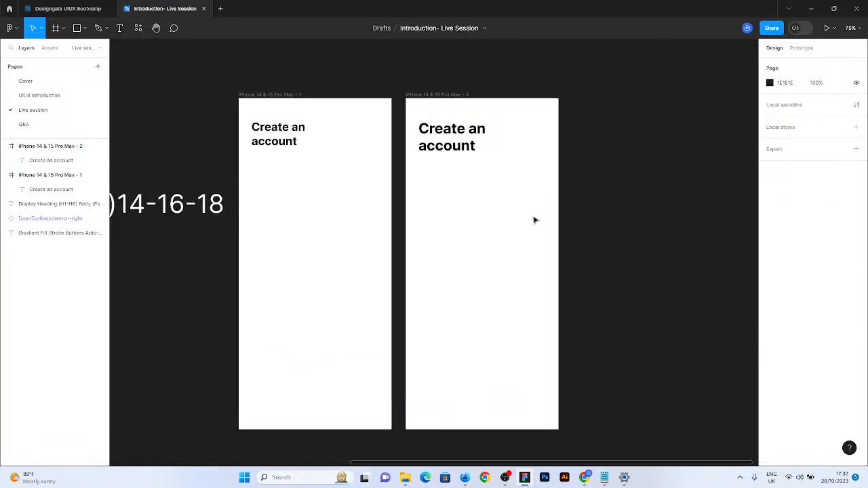
scroll(518, 233, "up", 2)
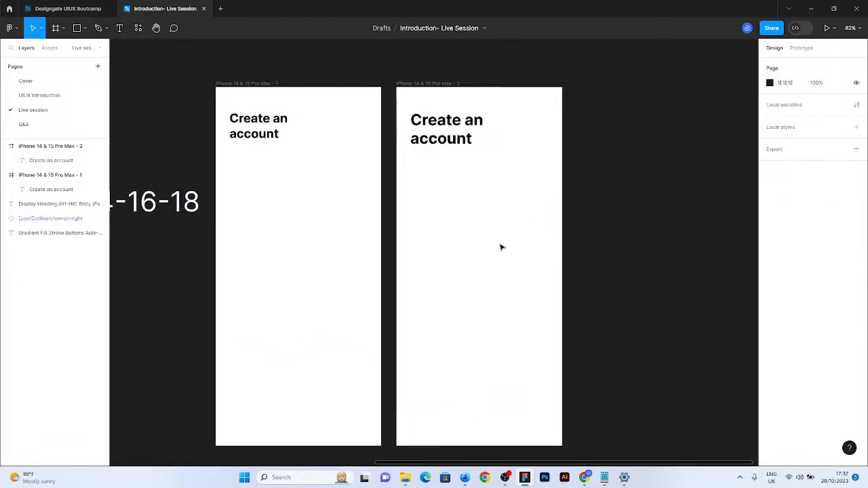
scroll(481, 261, "up", 1)
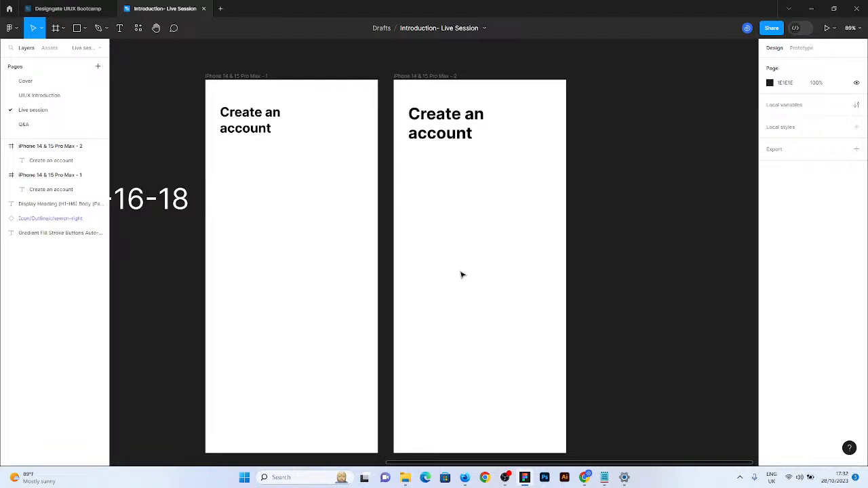
left_click(261, 132)
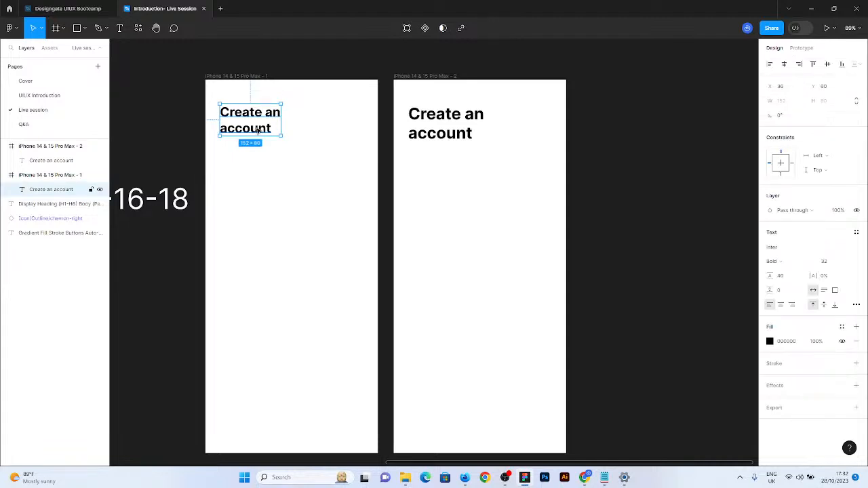
key("ctrl+d")
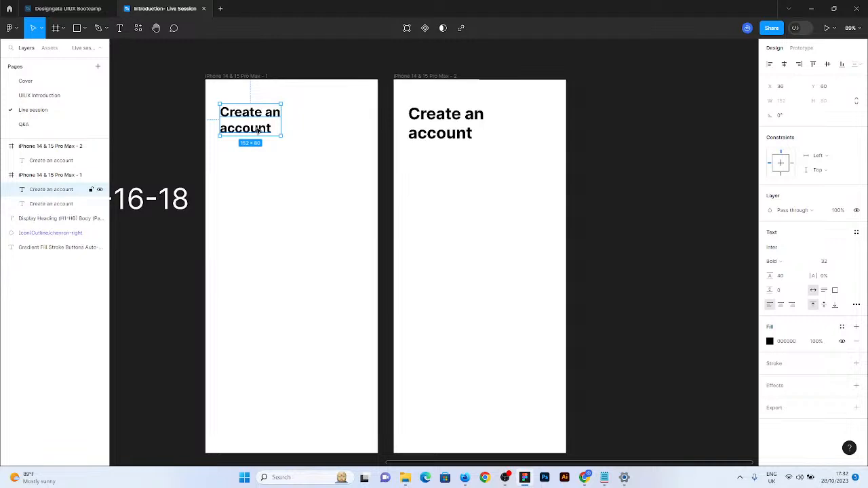
left_click_drag(258, 131, 280, 180)
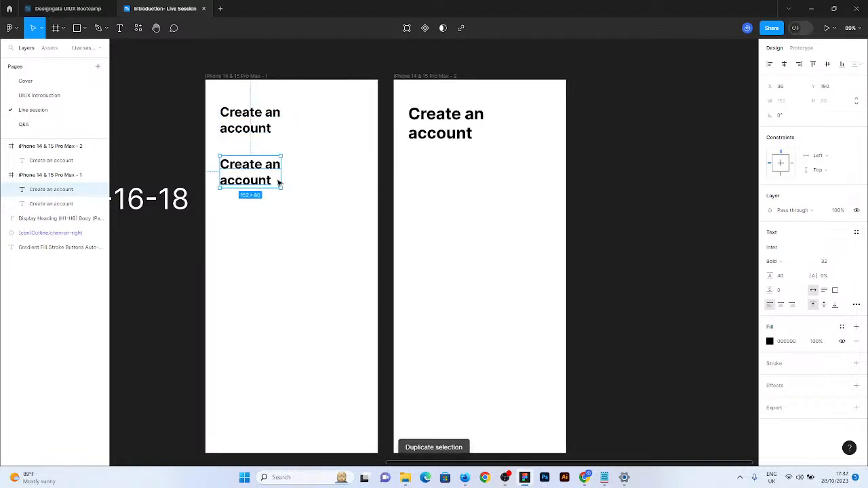
Remove the line break in the copied heading so that "Create an account" runs on a single line
double_click(231, 185)
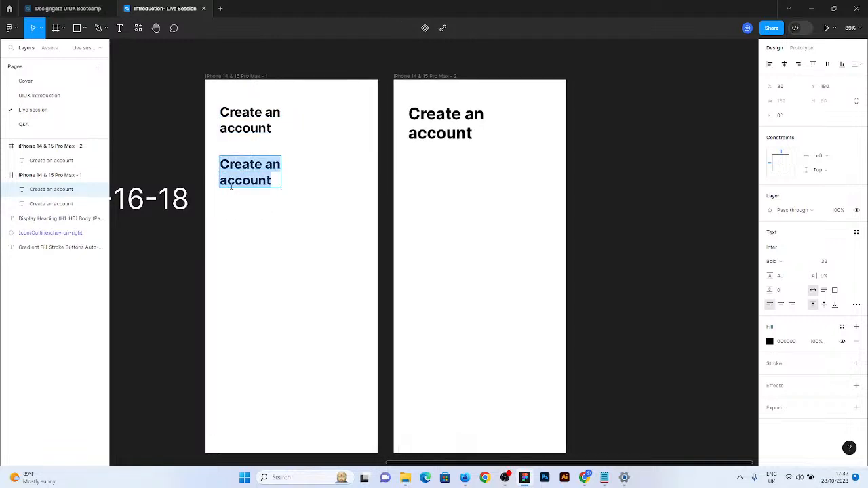
left_click(224, 185)
key("BackSpace")
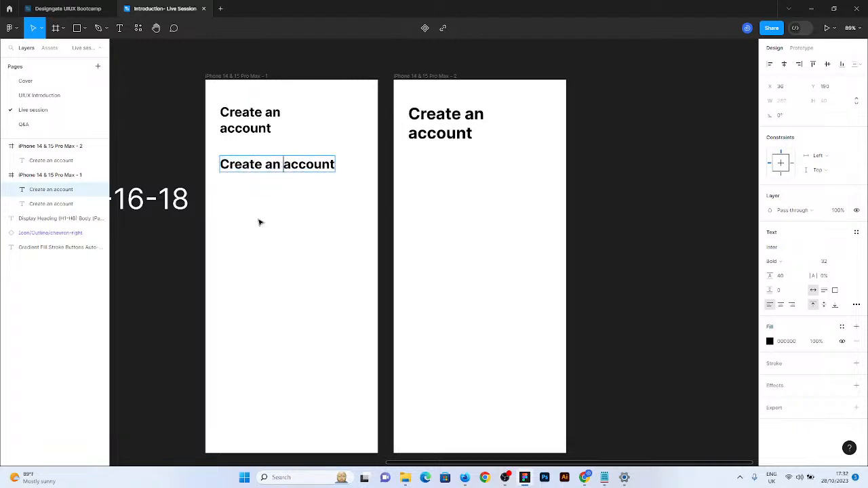
key("Escape")
Set the single-line "Create an account" heading to size 24 with line height 32, and deselect it
left_click(846, 263)
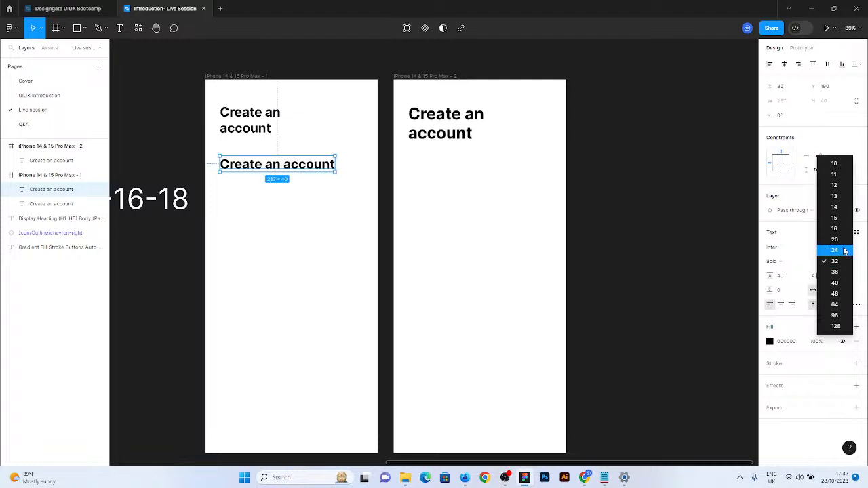
left_click(835, 250)
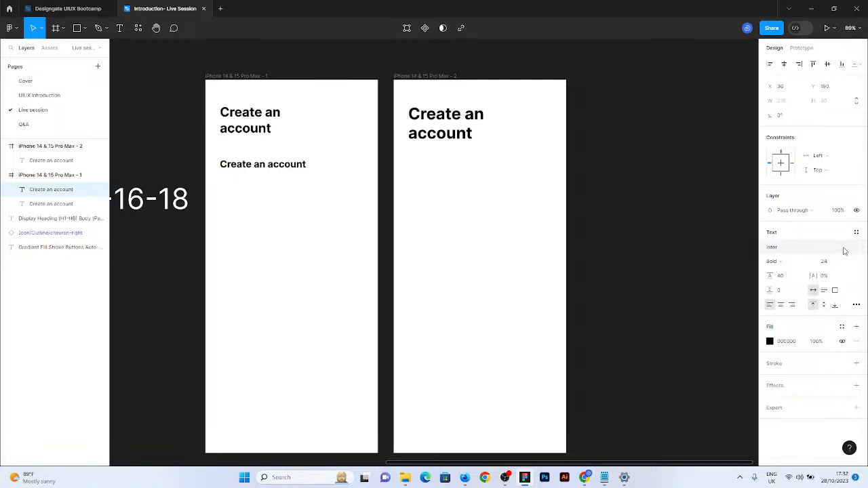
left_click(797, 278)
type("3")
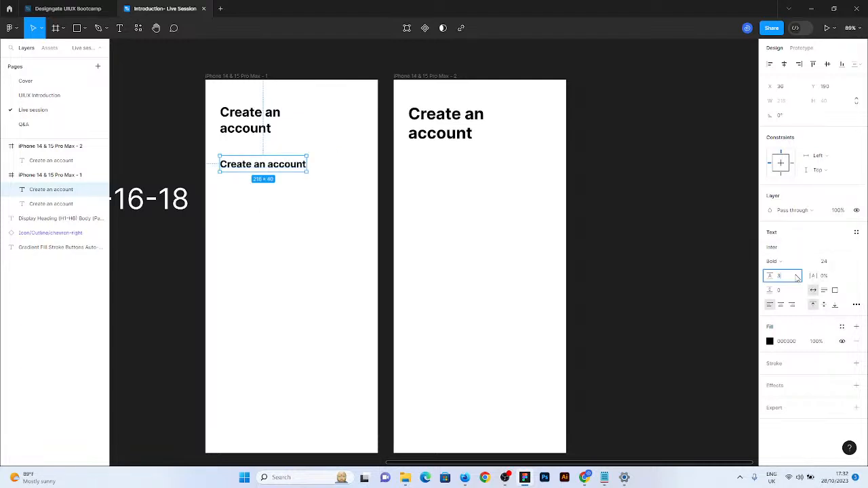
type("2")
key("Return")
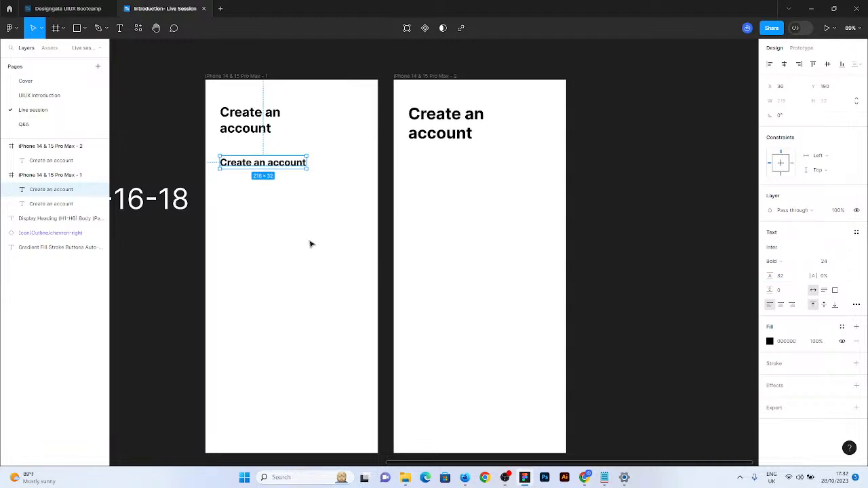
left_click(210, 99)
Duplicate the single-line "Create an account" heading and place the copy lower in the first frame, at about X 50, Y 338
scroll(209, 100, "up", 3)
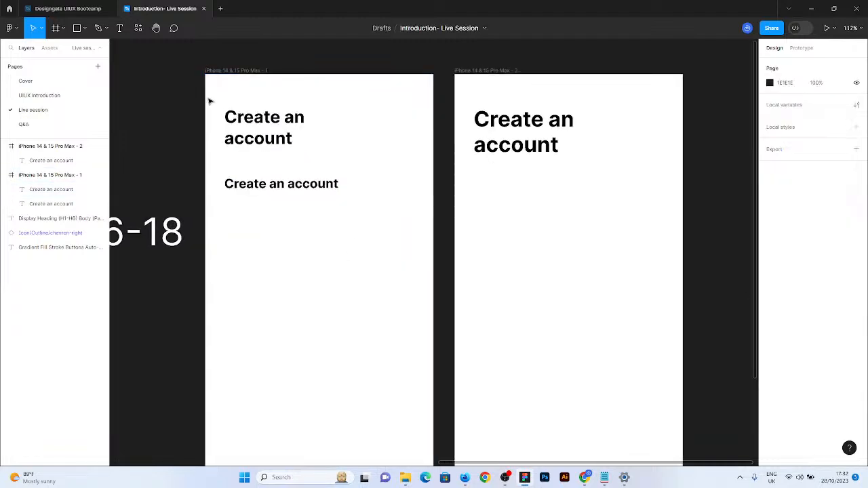
scroll(209, 100, "up", 2)
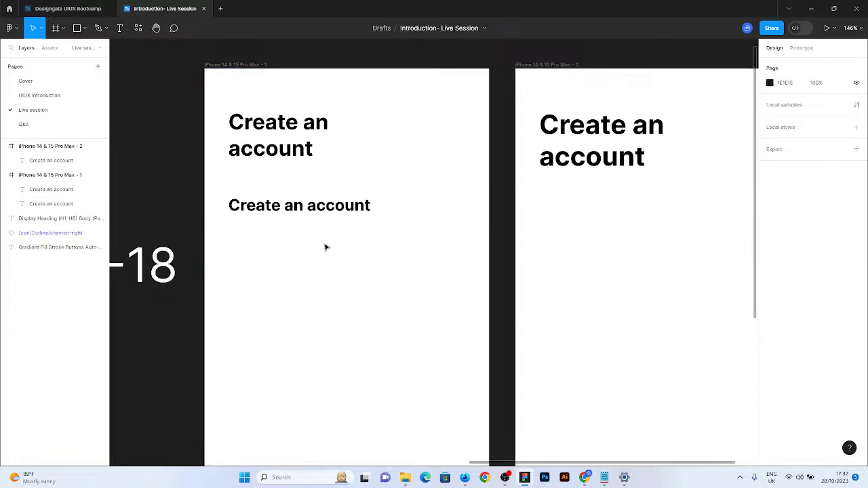
left_click(635, 130)
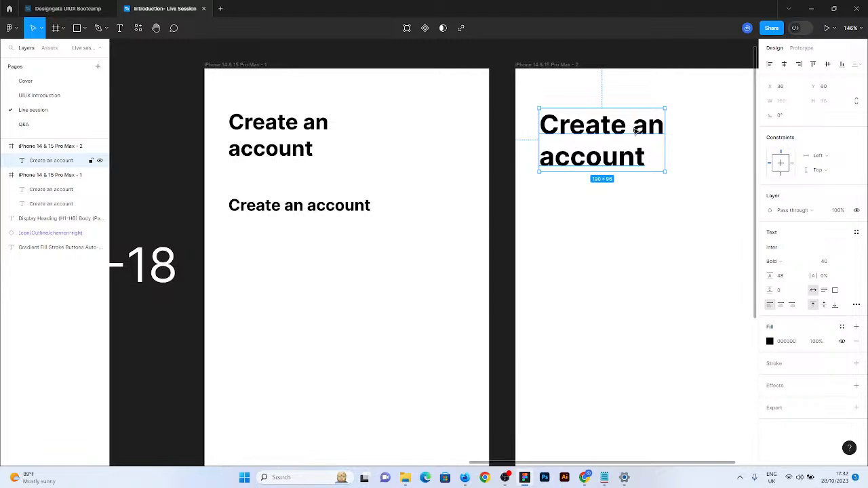
left_click(269, 153)
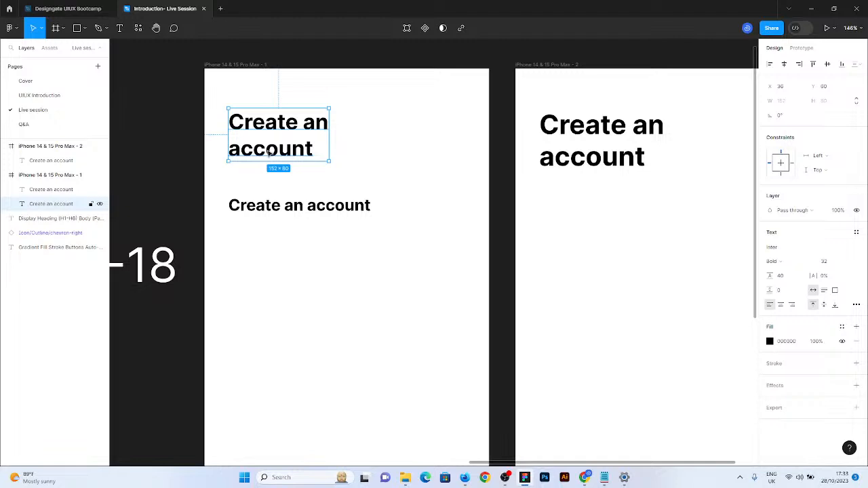
left_click(264, 207)
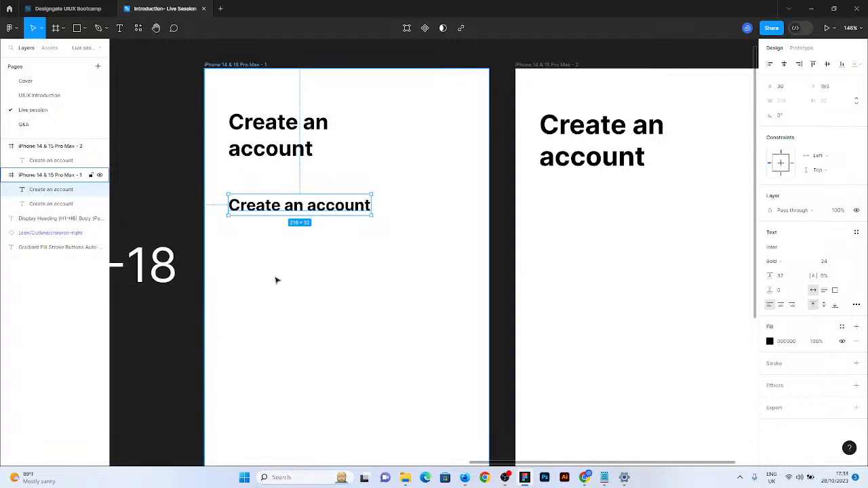
key("ctrl+d")
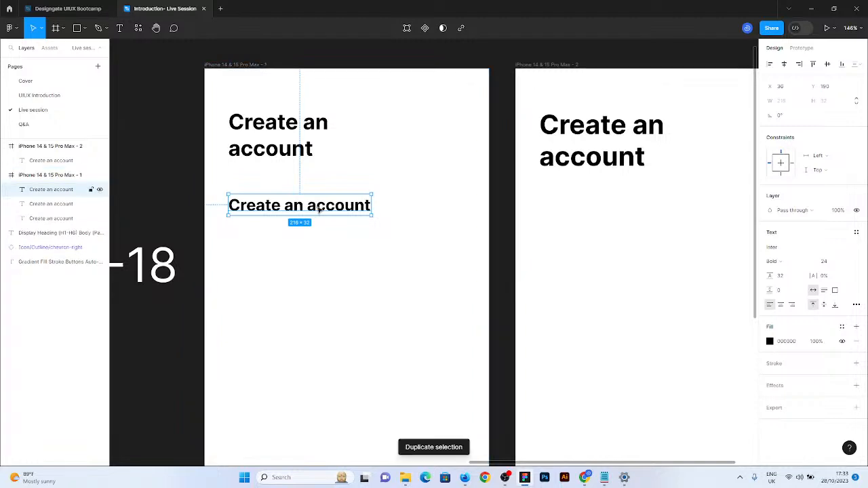
left_click_drag(319, 210, 326, 304)
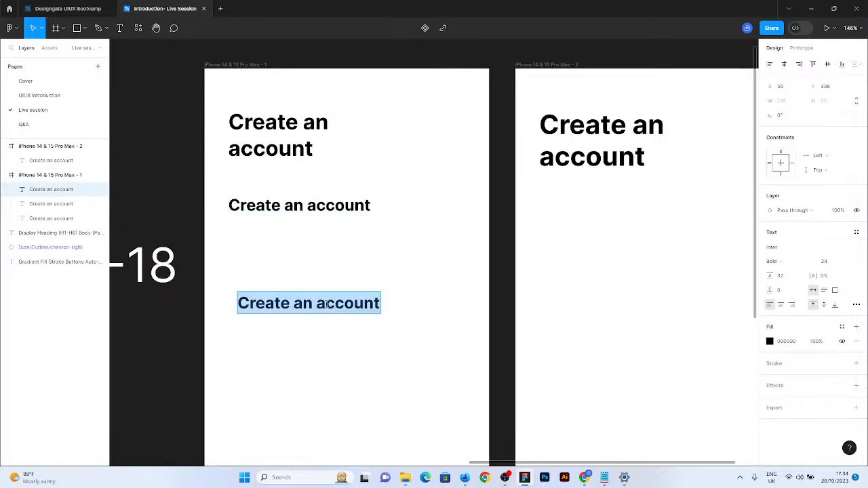
Change the lowest heading's text to "Shop by Category" and align it with the headings above, at about X 36, Y 335
type("Shop by Ca")
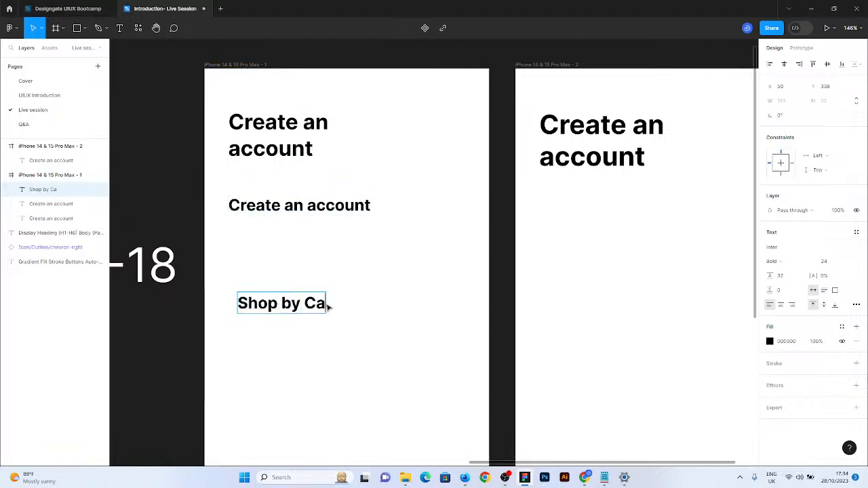
type("tego")
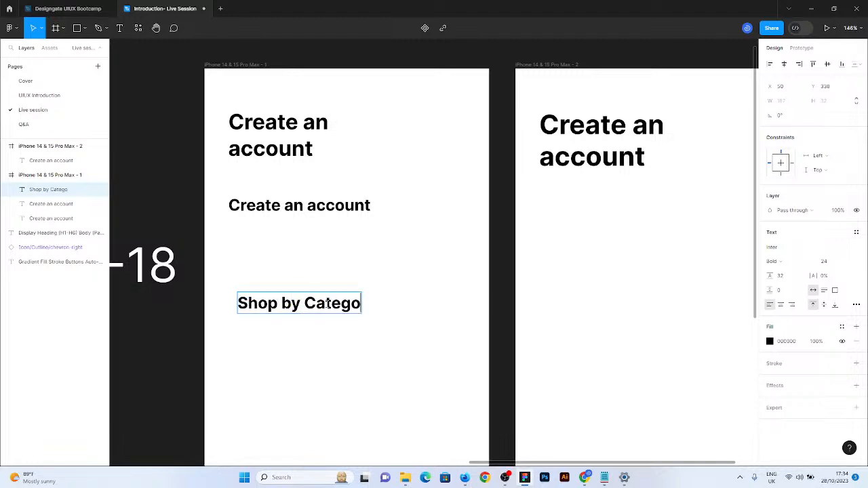
type("ry")
key("Escape")
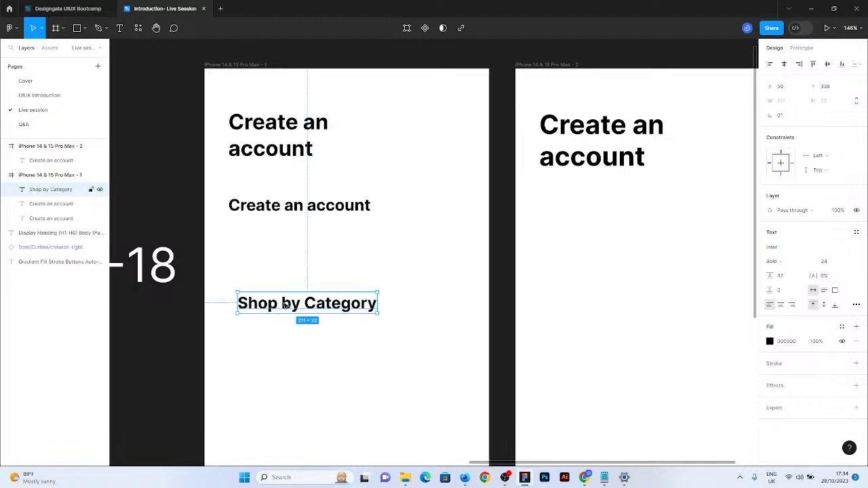
left_click_drag(285, 305, 275, 304)
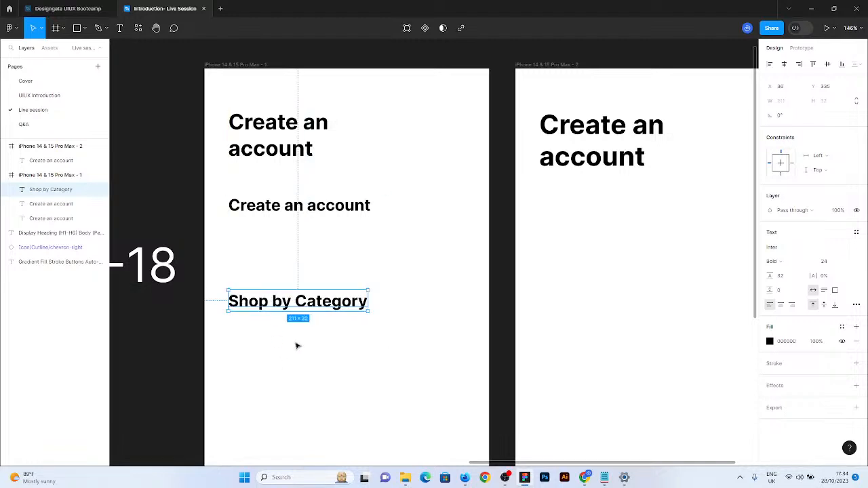
Draw a rectangle about 108 × 124 below "Shop by Category" and duplicate it twice to form a row with about 15 spacing
left_click(77, 28)
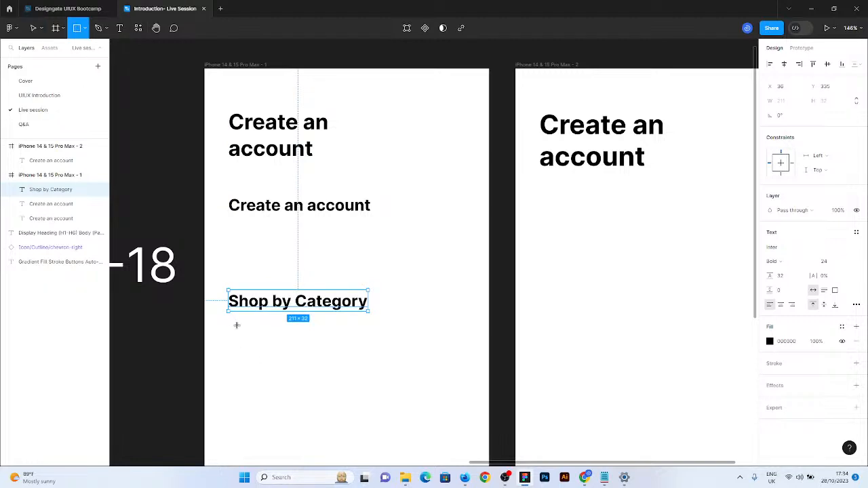
left_click_drag(236, 324, 305, 406)
key("ctrl+d")
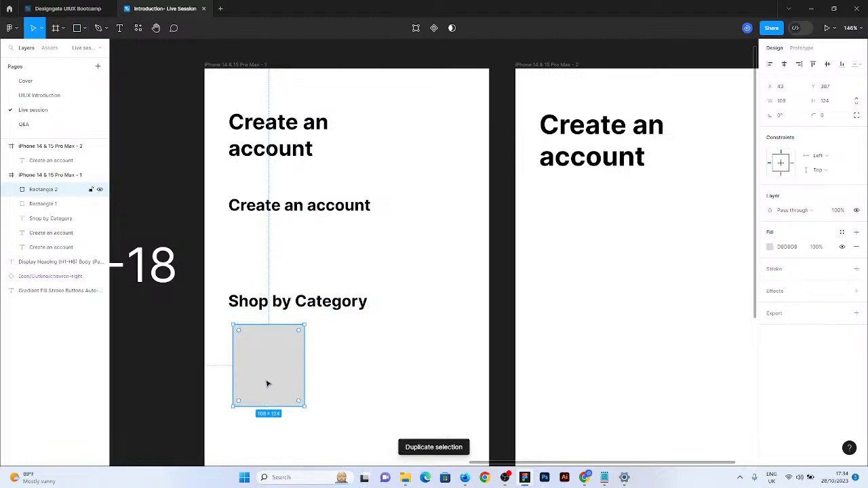
left_click_drag(268, 385, 348, 374)
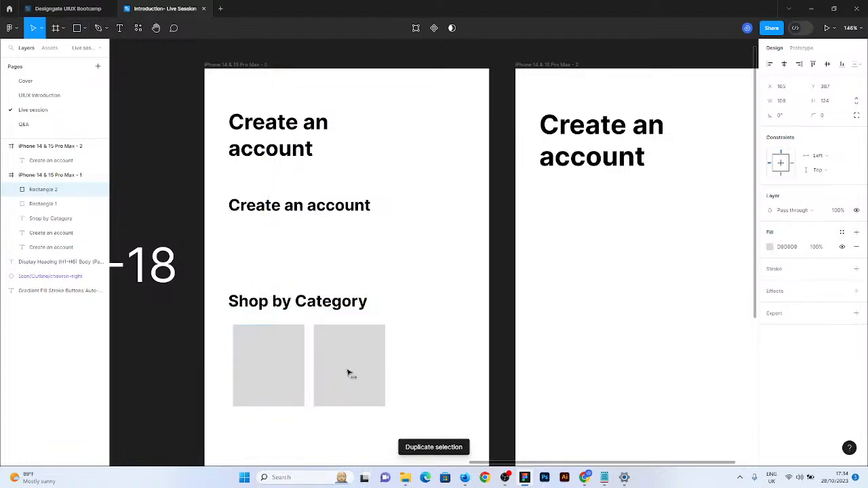
key("ctrl+d")
left_click(385, 296)
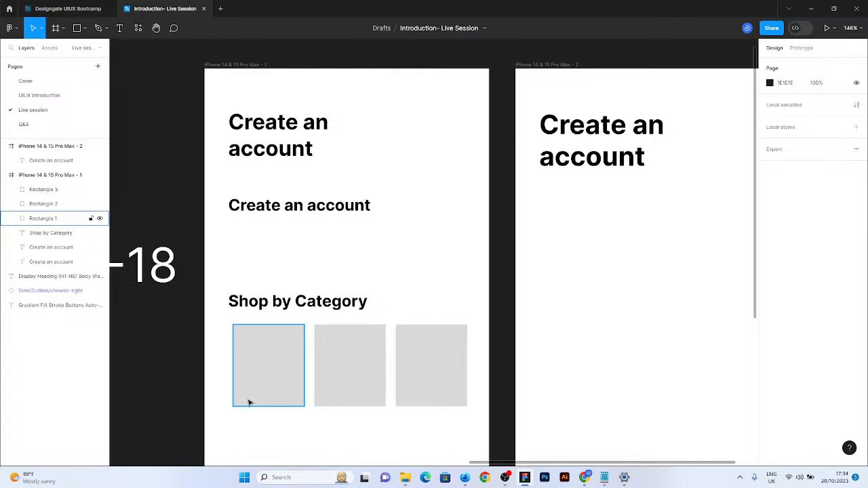
Move all three rectangles together to about Y 377, aligned with the left edge of the "Shop by Category" heading
left_click(267, 360)
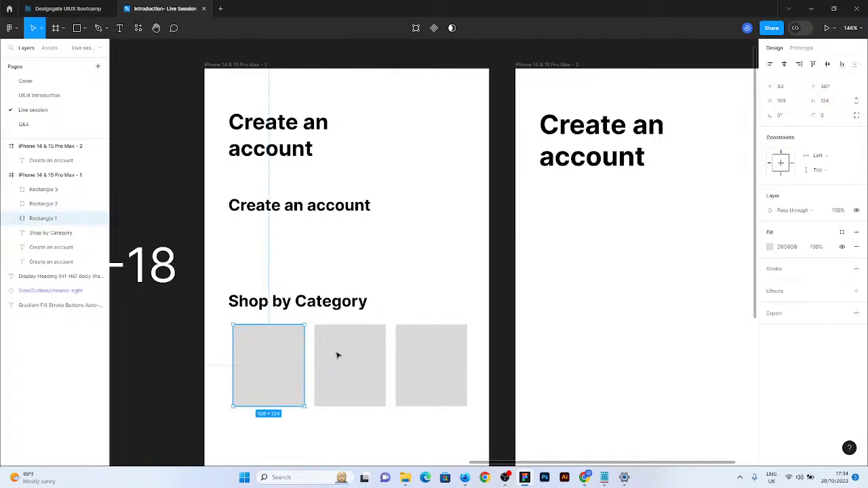
key("ctrl+alt+a")
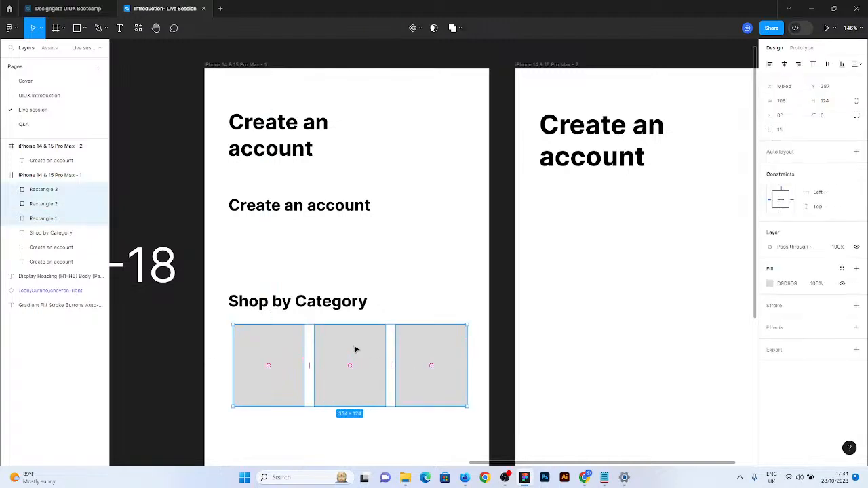
mouse_move(356, 349)
left_mouse_down()
mouse_move(349, 365)
mouse_move(346, 343)
left_mouse_up()
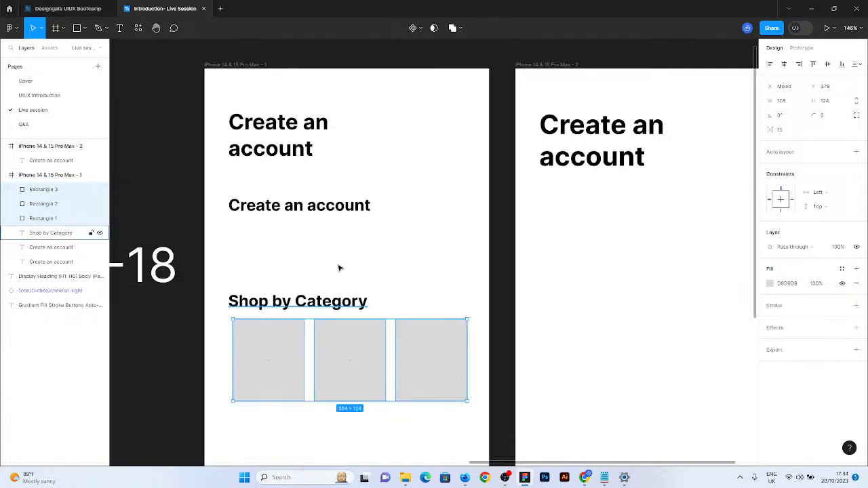
scroll(339, 267, "down", 3)
left_click_drag(259, 160, 255, 158)
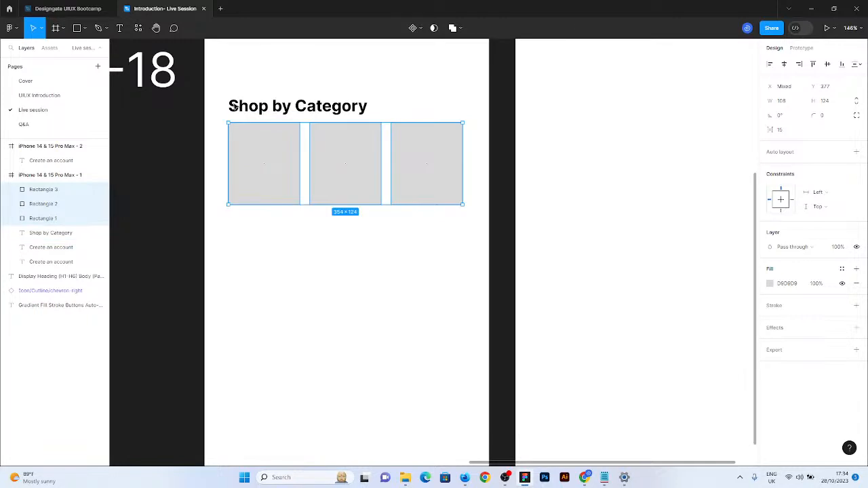
Duplicate the "Shop by Category" heading with its three rectangles and place the copy directly below with a gap of 82
left_click(234, 106, "shift")
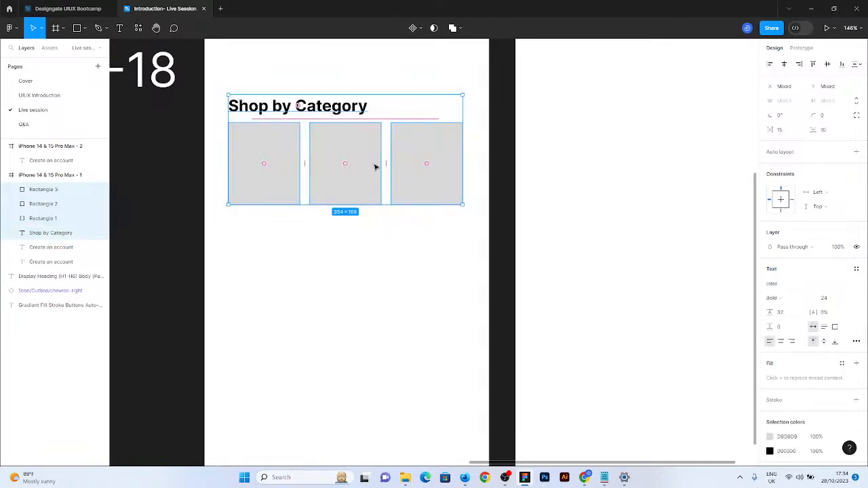
mouse_move(375, 167)
left_mouse_down()
mouse_move(424, 281)
mouse_move(415, 322)
left_mouse_up()
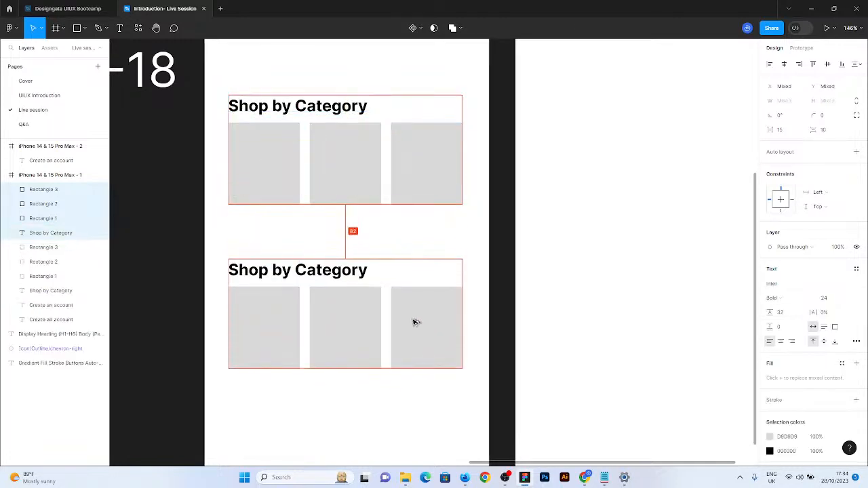
key("Escape")
Change the lower "Shop by Category" heading's text to "Electronics"
left_click(298, 273)
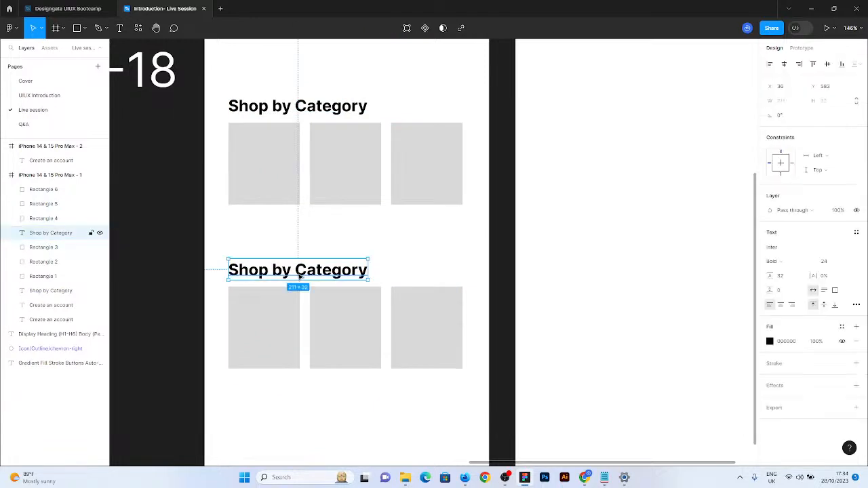
double_click(299, 275)
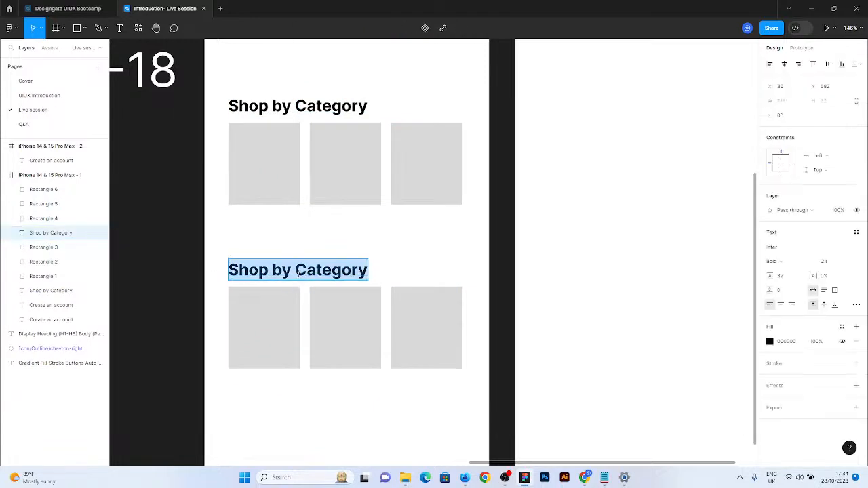
type("E")
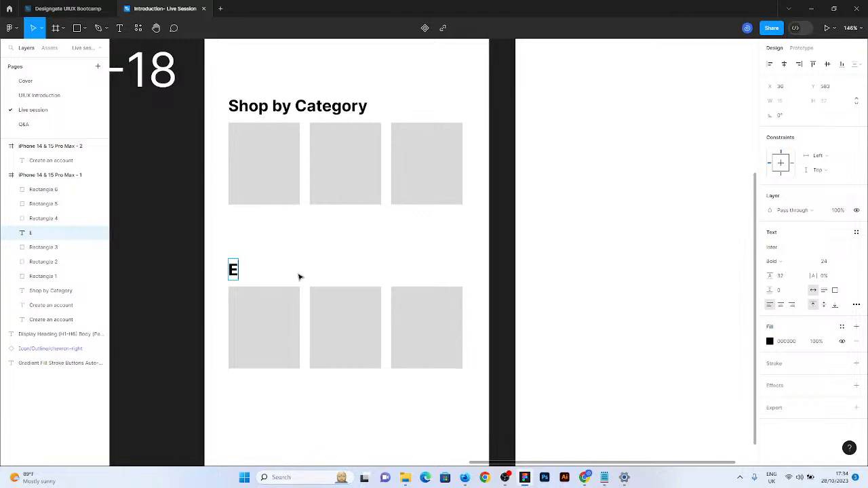
type("ectro")
key("BackSpace")
key("BackSpace")
key("BackSpace")
key("BackSpace")
key("BackSpace")
type("lr")
key("BackSpace")
key("BackSpace")
type("lect")
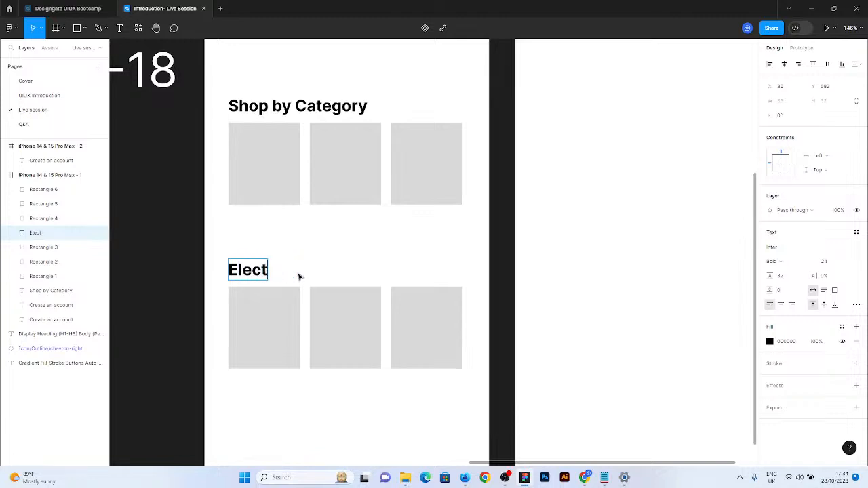
type("ronics")
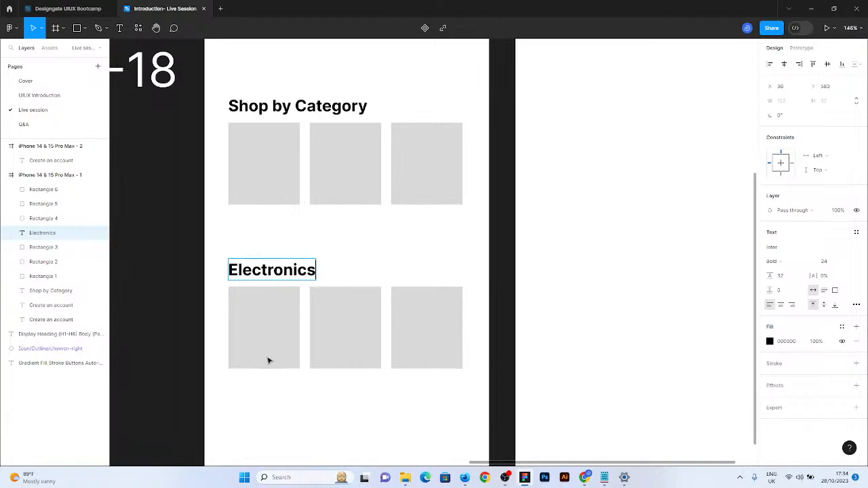
key("Escape")
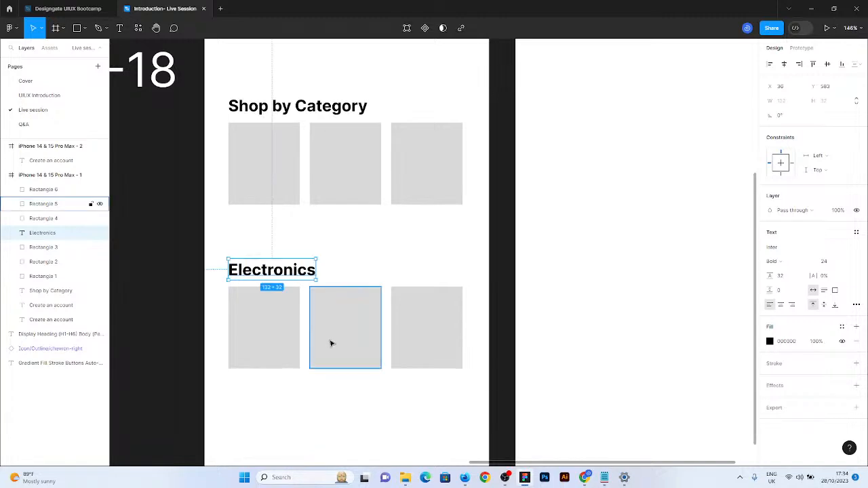
Move the three rectangles under "Electronics" down together to about Y 643
left_click(391, 341)
left_click(317, 341, "shift")
left_click(287, 341, "shift")
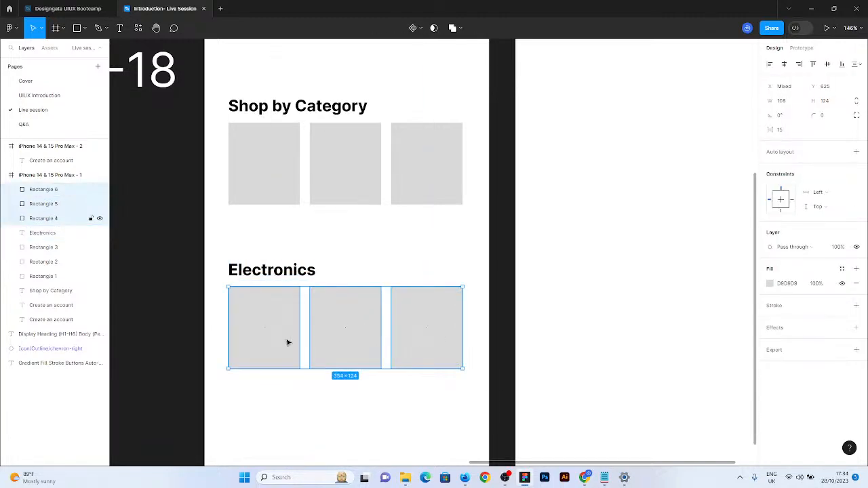
mouse_move(287, 342)
left_mouse_down()
mouse_move(293, 364)
mouse_move(292, 354)
left_mouse_up()
Add the text "122 items found" at font size 14 and place it directly under the "Electronics" heading, left-aligned at X 36
left_click(120, 29)
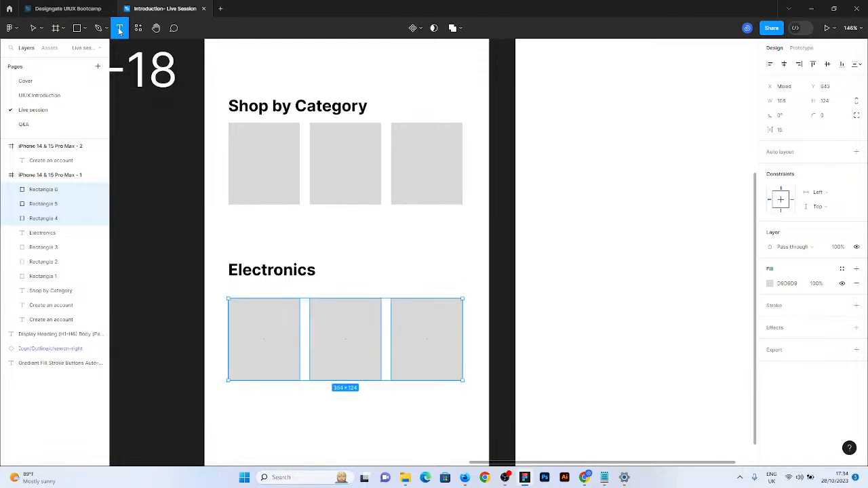
left_click(356, 275)
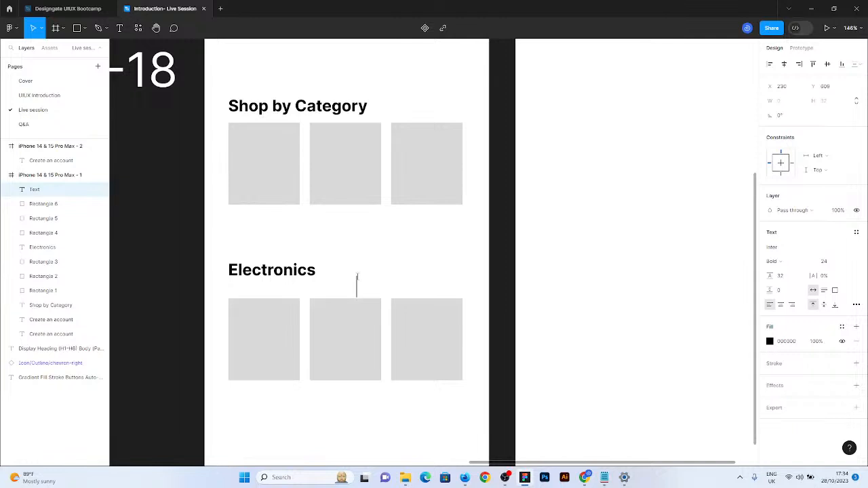
type("122 it")
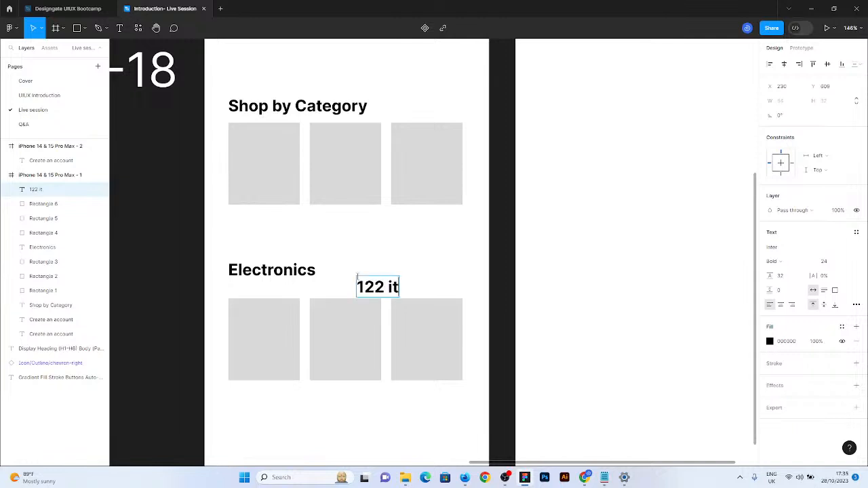
type("ems fou")
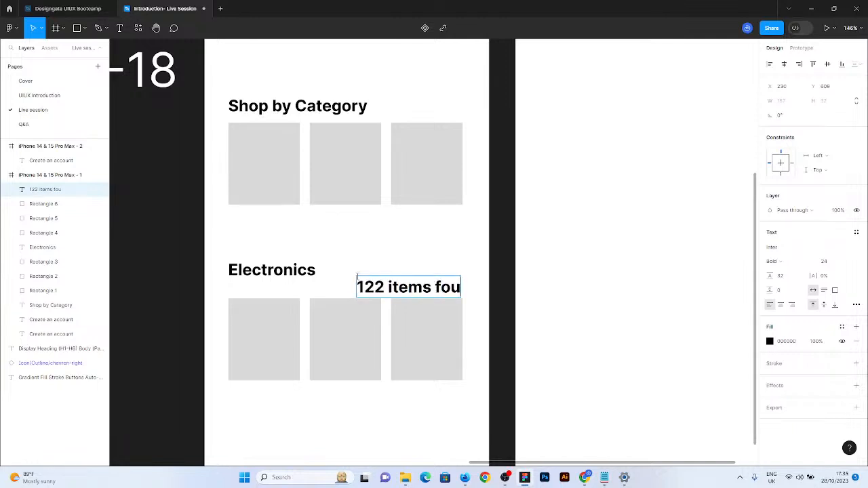
type("nd")
key("Escape")
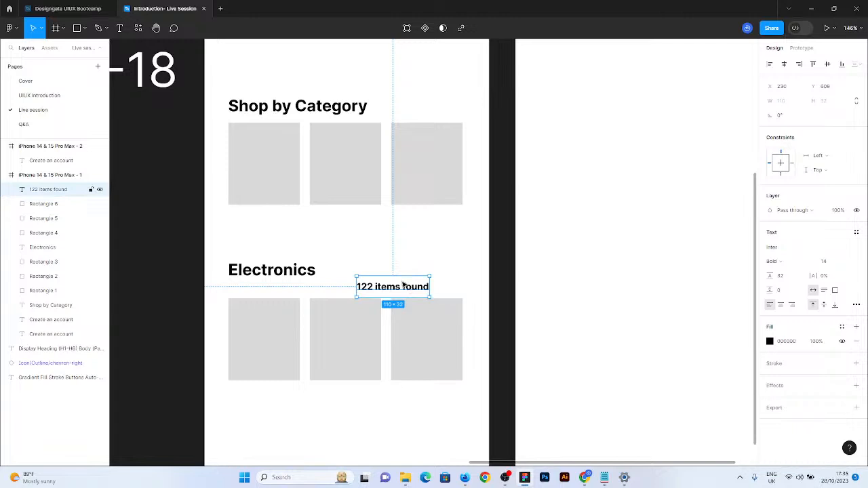
left_click_drag(402, 285, 278, 290)
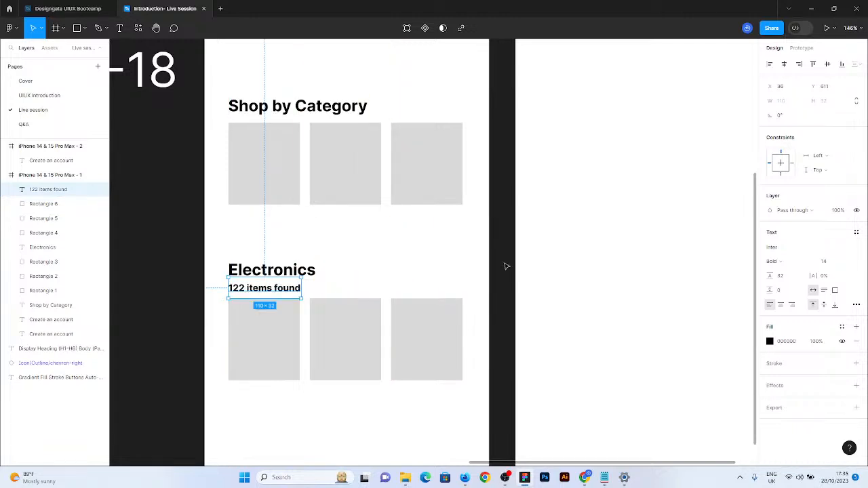
Set the "122 items found" text to Regular weight with a line height of 24
left_click(775, 261)
left_click(780, 227)
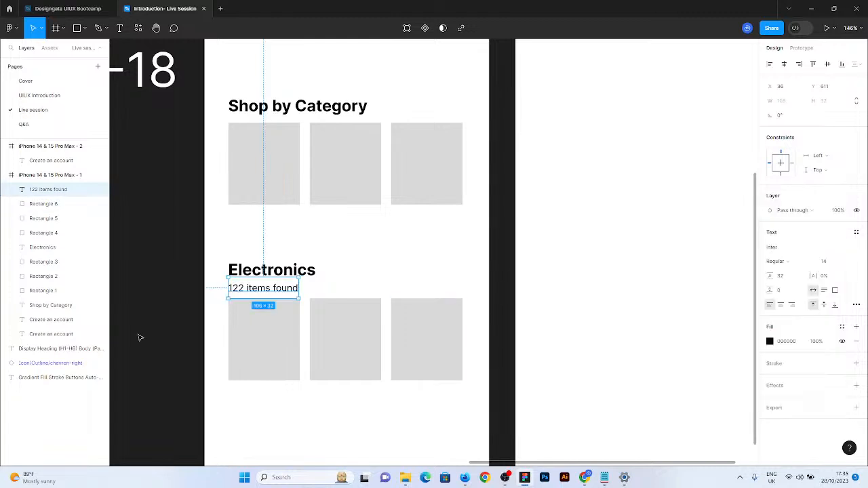
left_click(783, 278)
type("24")
key("Return")
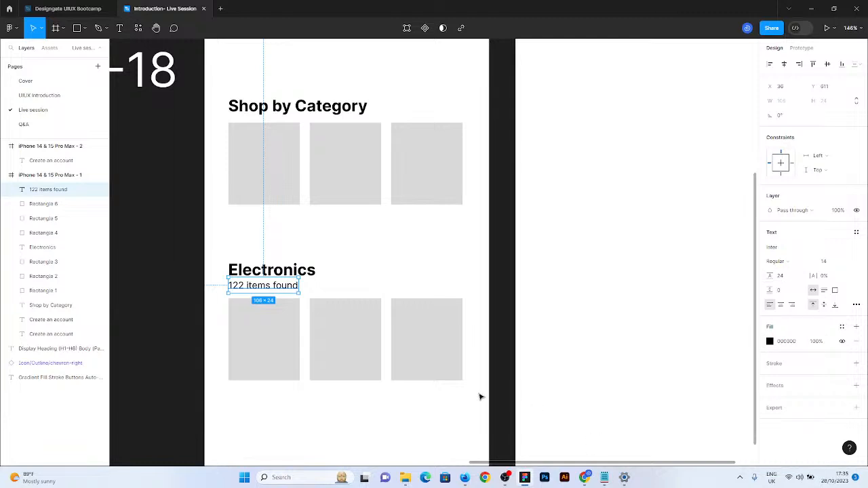
left_click(330, 421)
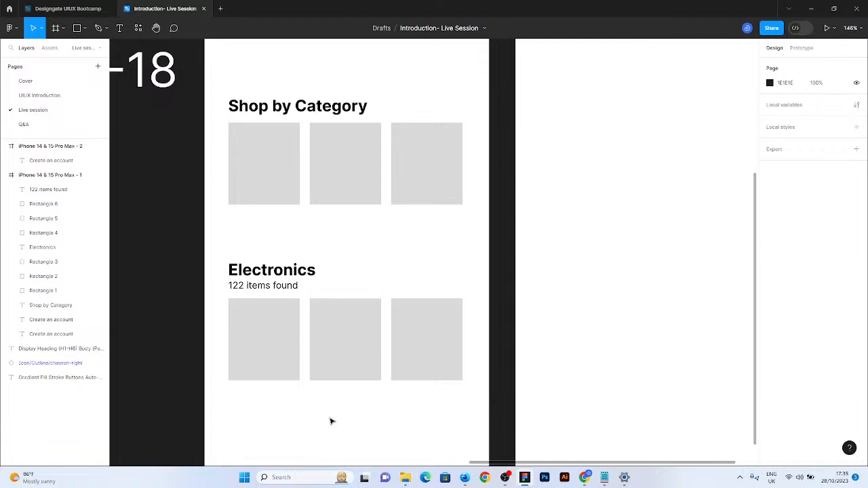
Duplicate the "122 items found" text and place the copy just below the first Electronics rectangle, at about X 38
left_click(270, 288)
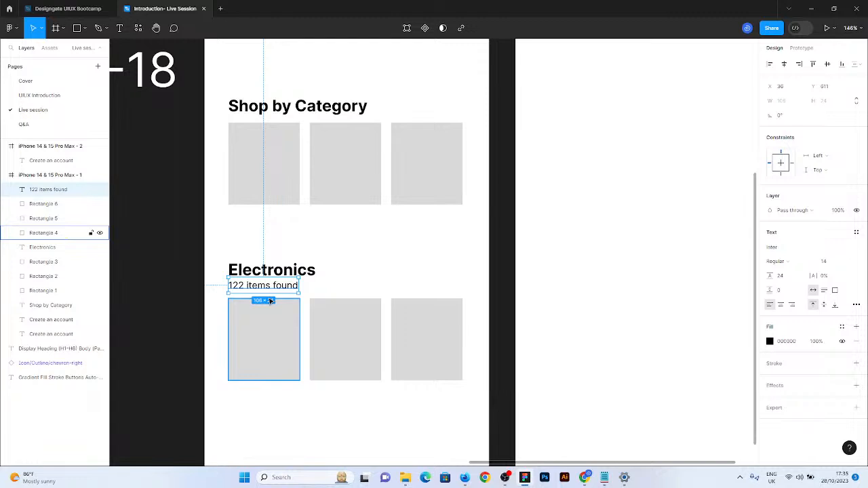
key("ctrl+d")
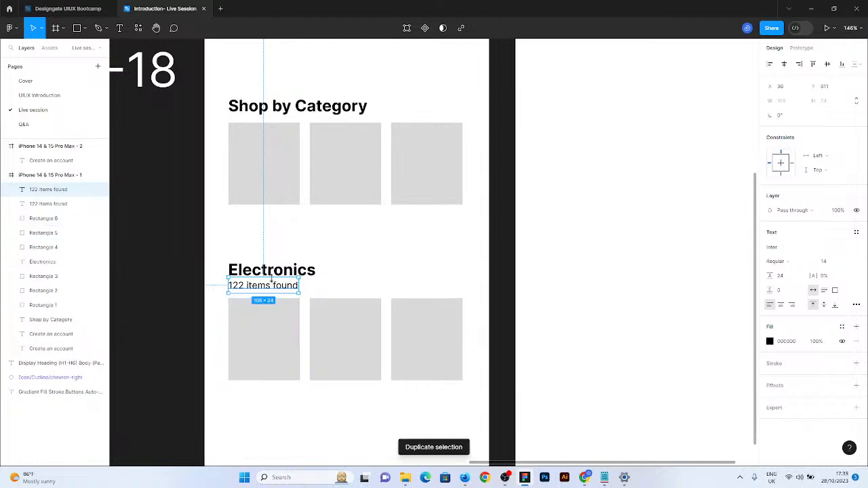
left_click_drag(271, 280, 272, 393)
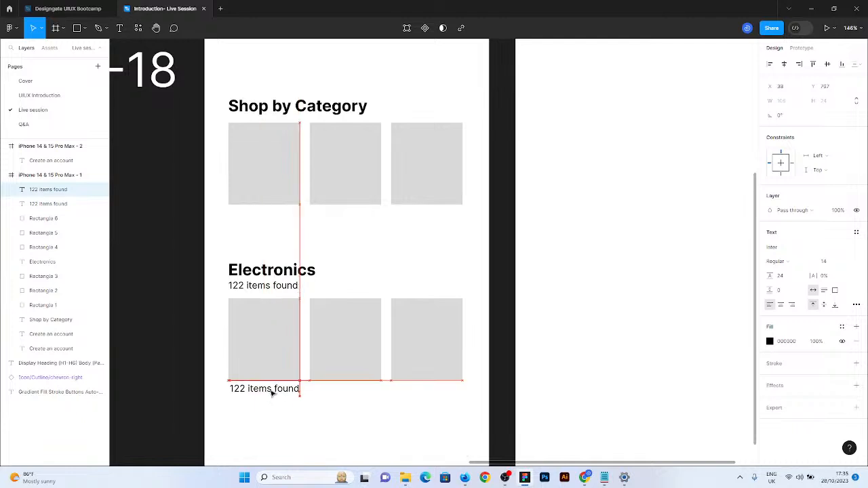
Change the text below the first Electronics rectangle to "iPhone XS" and set its weight to Semi Bold
scroll(257, 413, "up", 3)
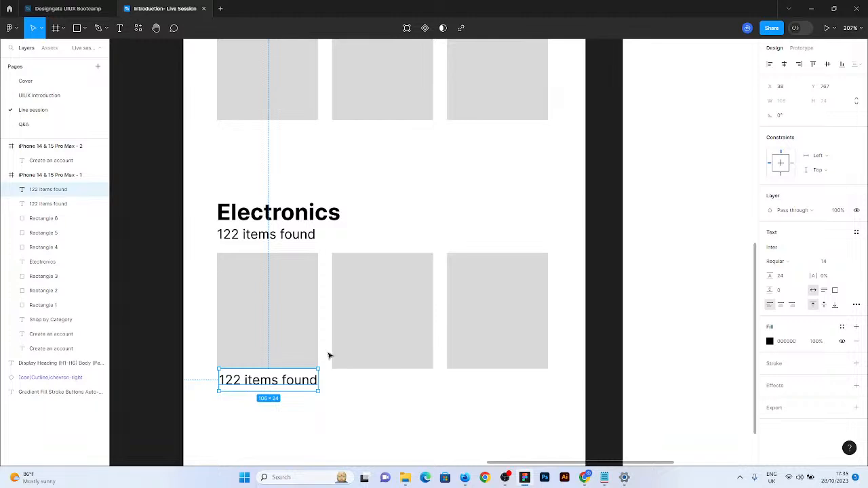
double_click(297, 380)
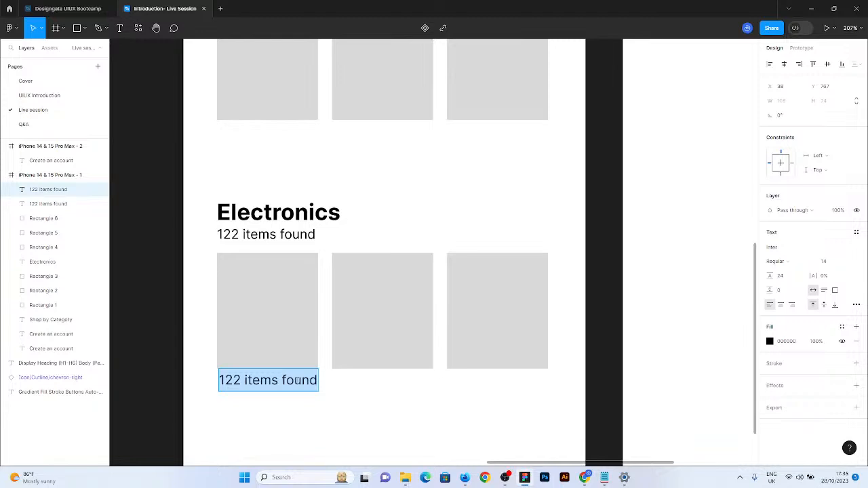
type("T")
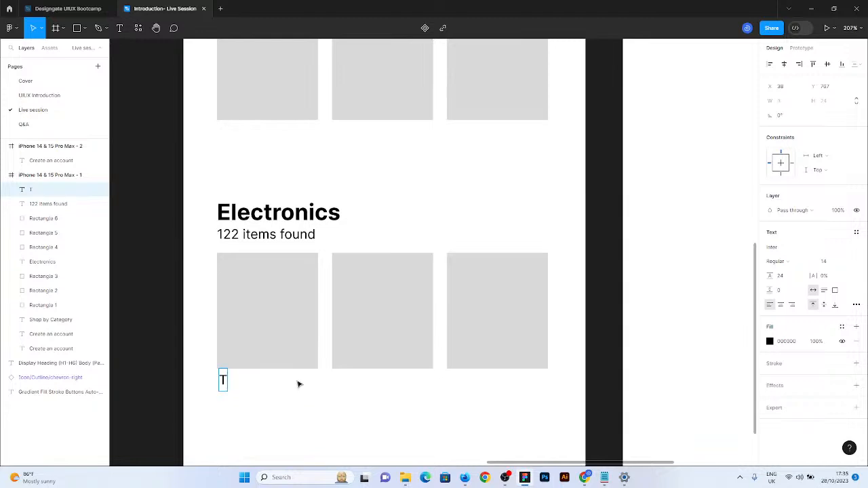
type("Phone X")
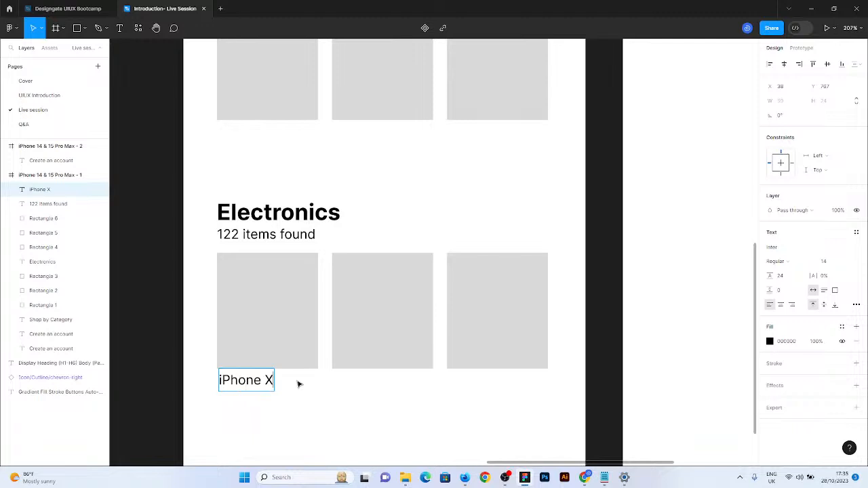
type("S")
key("Escape")
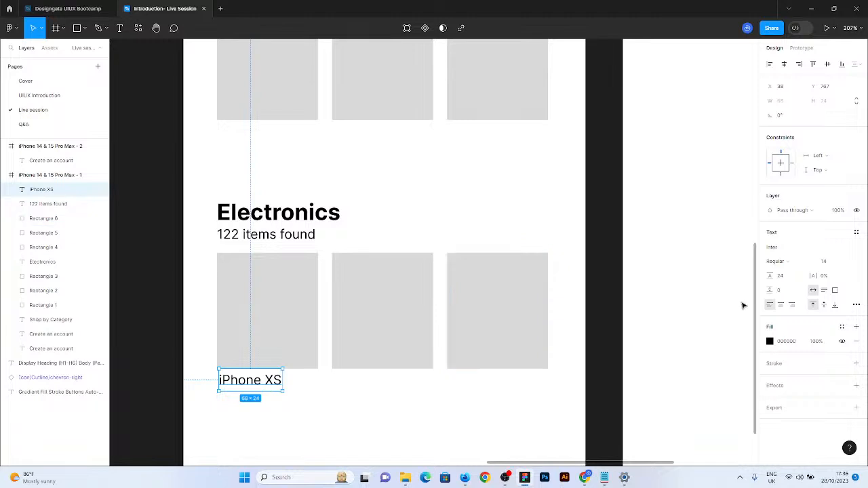
left_click(777, 261)
left_click(780, 283)
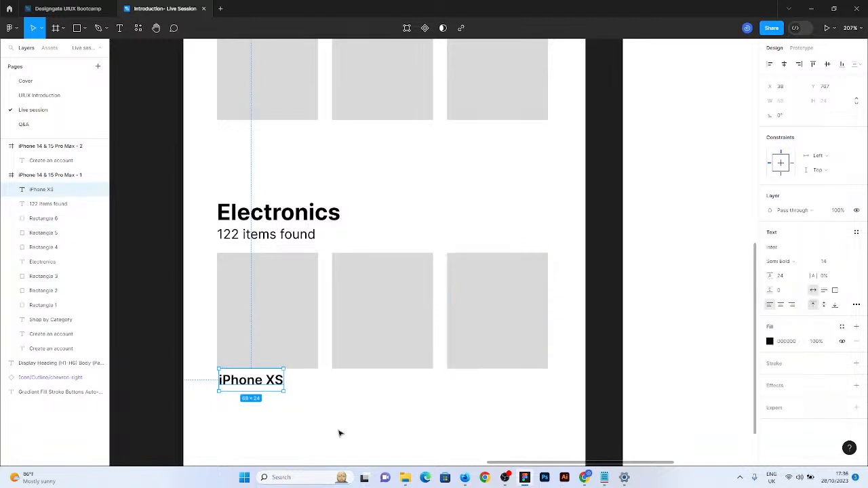
Duplicate the "iPhone XS" label twice, placing the copies in line below the second and third Electronics rectangles
key("ctrl+d")
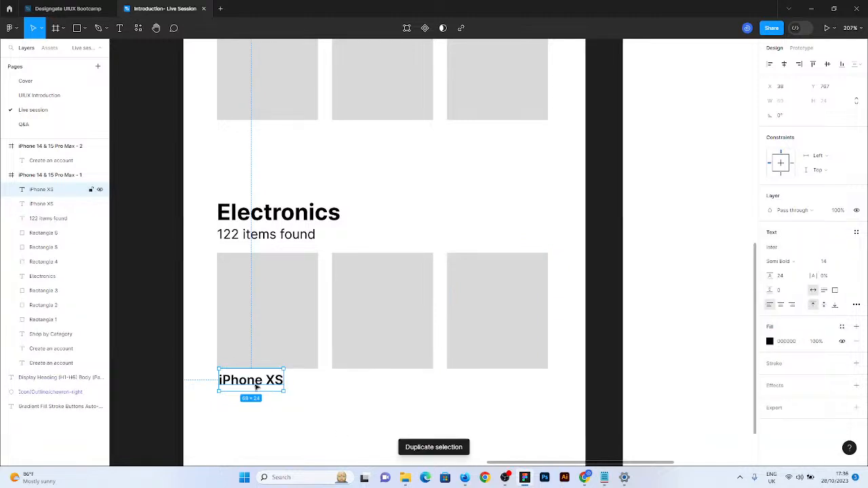
left_click_drag(256, 385, 367, 395)
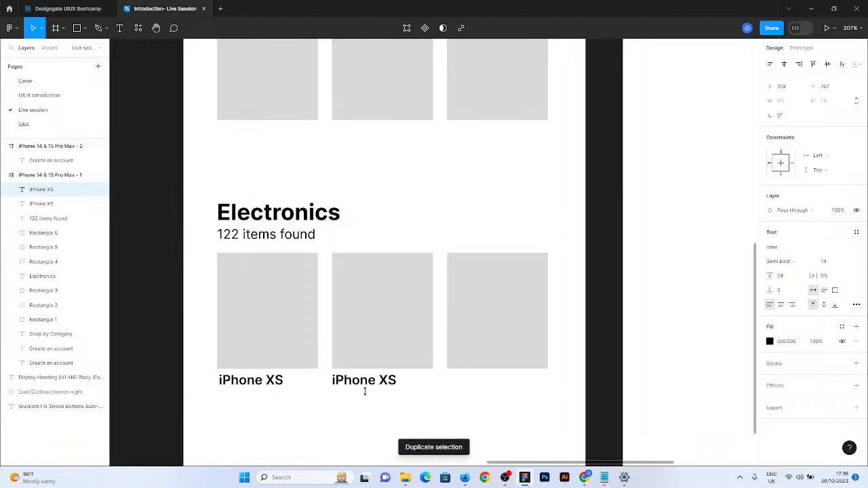
key("ctrl+d")
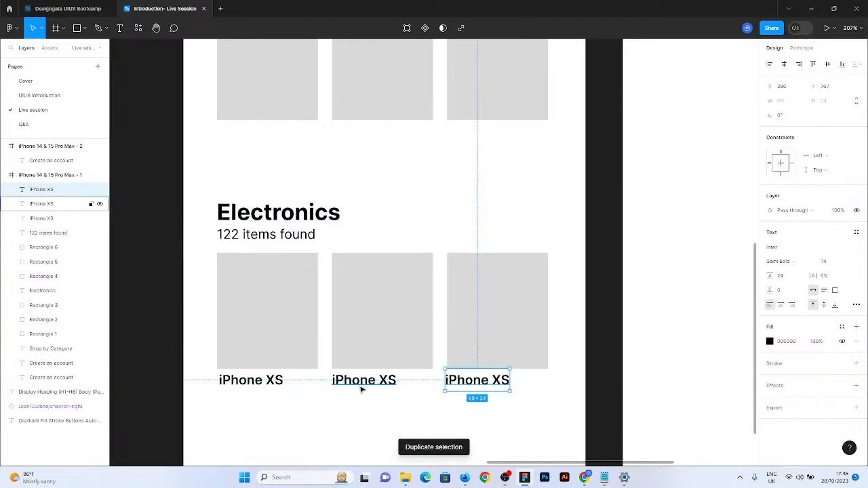
Change the label below the second Electronics rectangle to "Samsung S20"
double_click(361, 384)
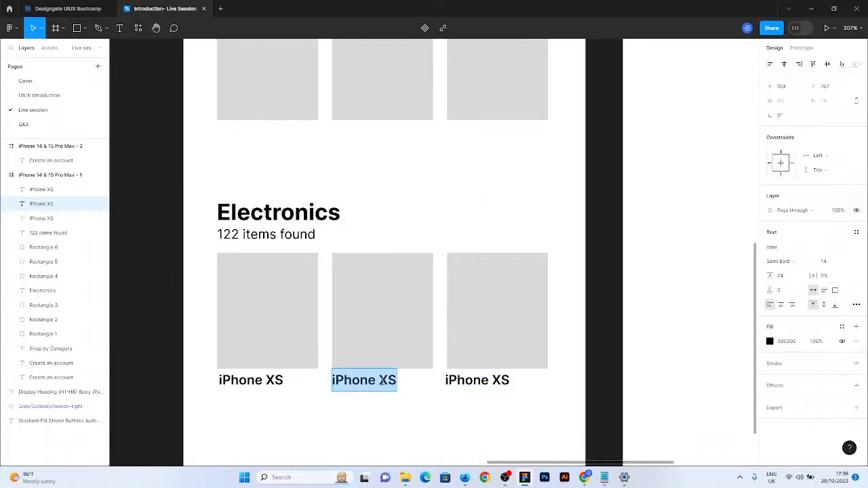
type("Samsung 2")
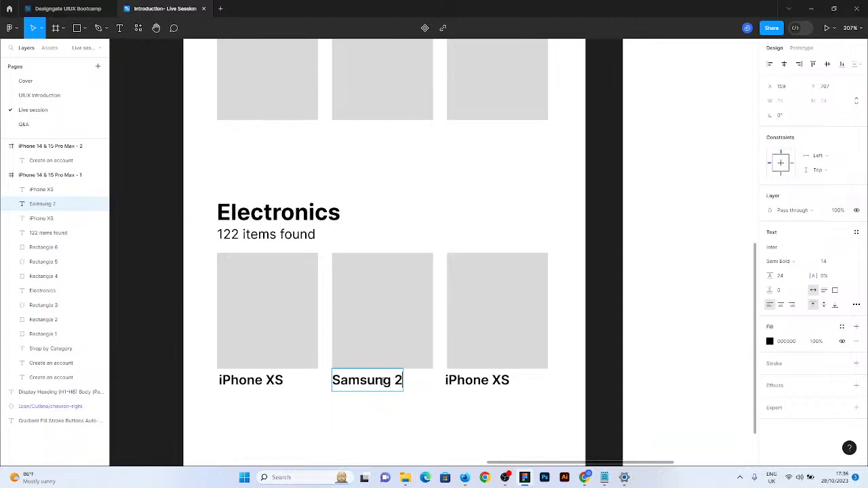
key("BackSpace")
type("S20")
Change the label below the third Electronics rectangle to "Real MI 10 Pro"
double_click(466, 381)
type("Xi")
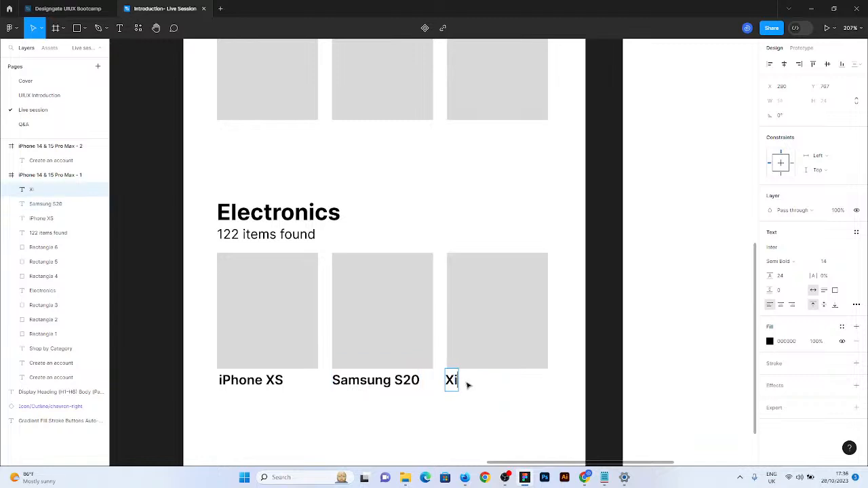
key("BackSpace")
key("BackSpace")
type("REal")
key("BackSpace")
key("BackSpace")
key("BackSpace")
type("eal MI")
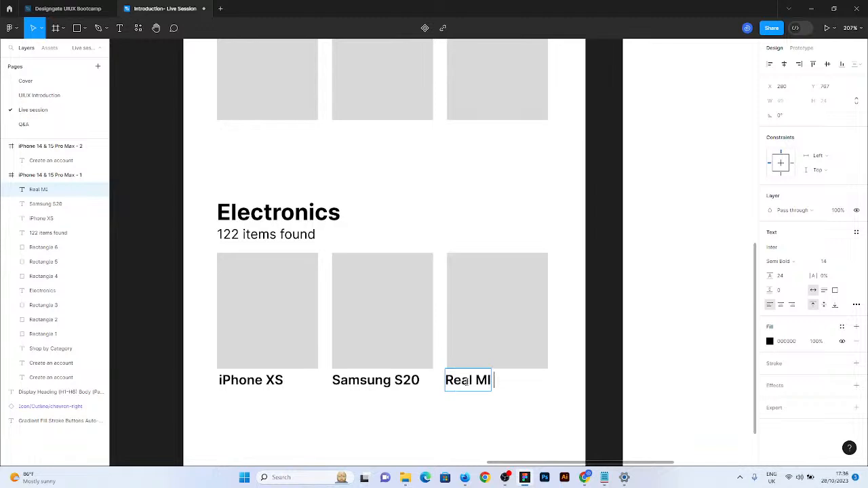
type(" 10 Pro")
left_click(542, 400)
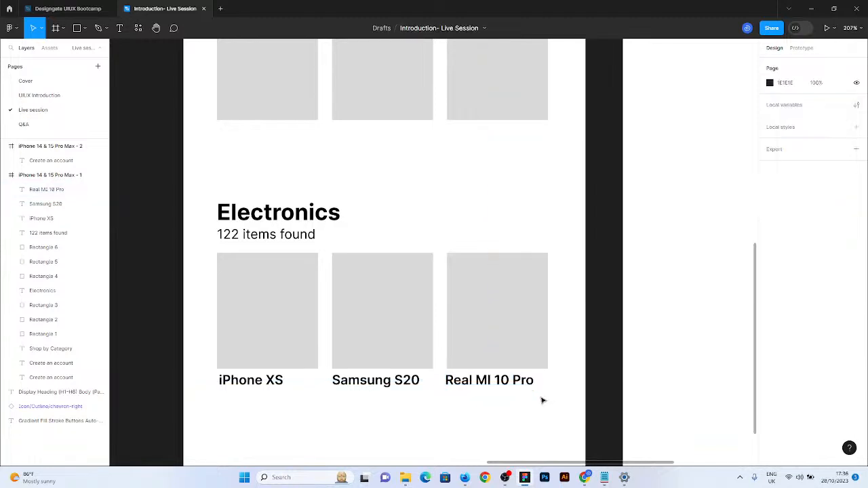
Left-align the third Electronics rectangle with the "Real MI 10 Pro" label below it
left_click_drag(542, 400, 519, 322)
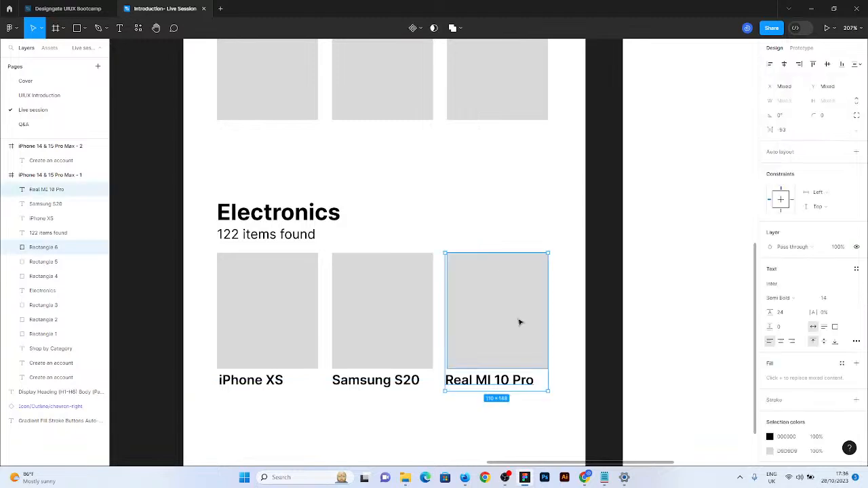
left_click(384, 386)
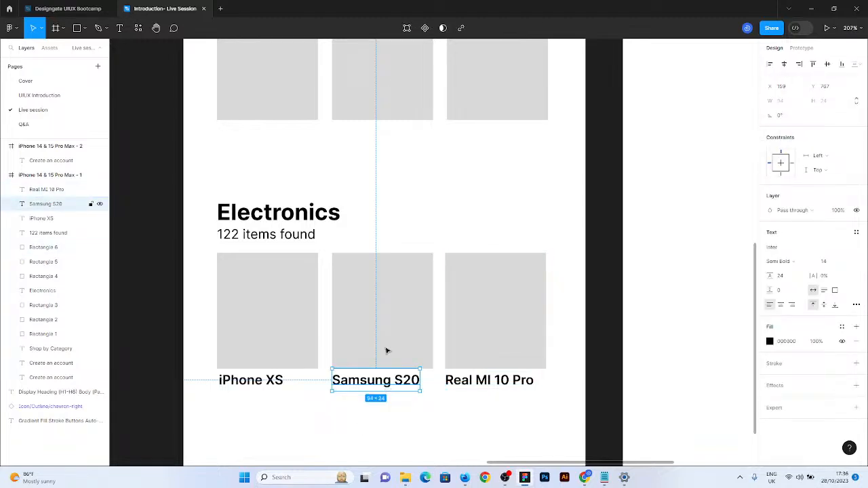
left_click(290, 409)
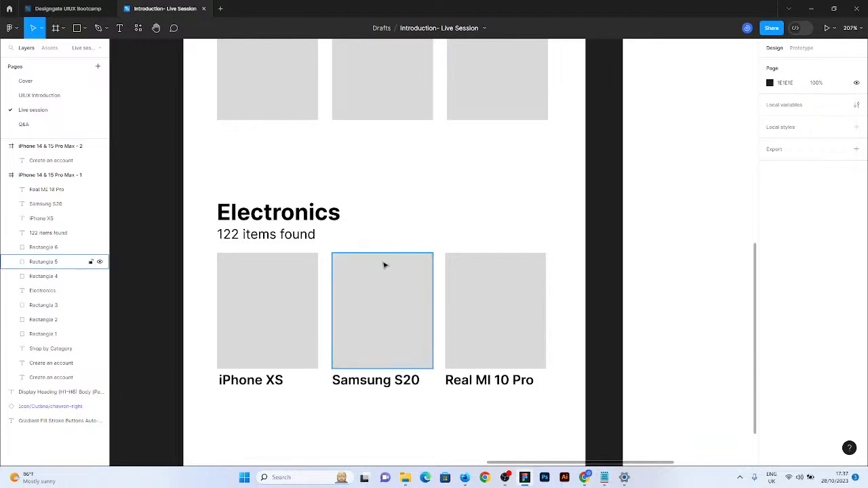
Check the font sizes of the two "Create an account" headings and the "Shop by Category" heading on the first screen
scroll(384, 265, "down", 5)
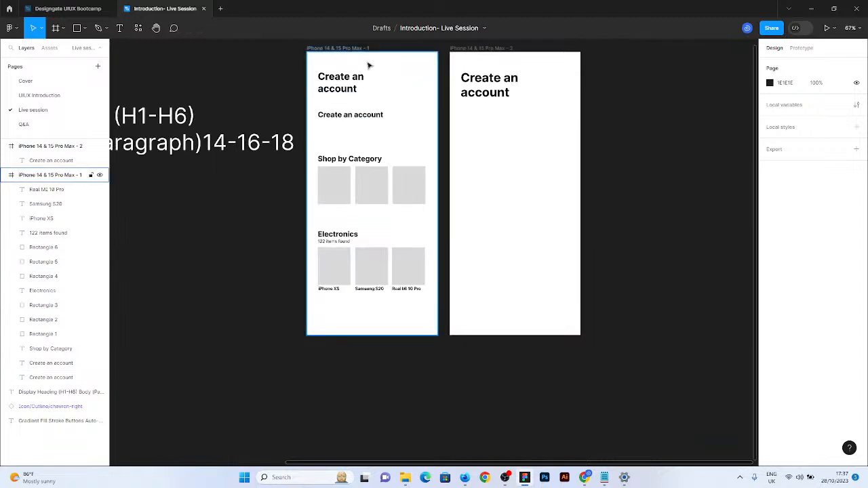
scroll(370, 65, "up", 3)
left_click(319, 105)
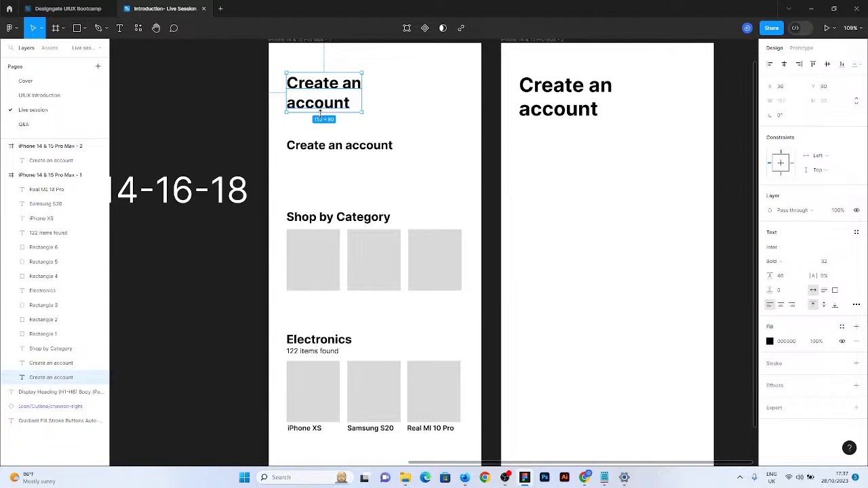
left_click(351, 148)
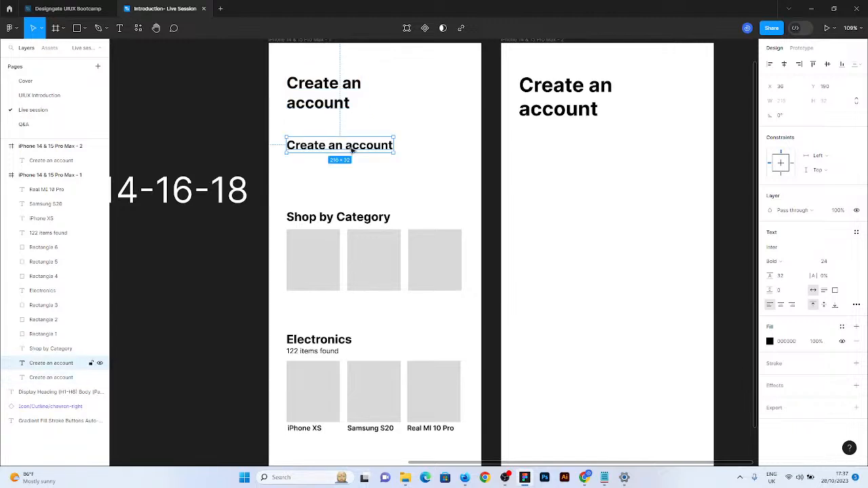
left_click(334, 227)
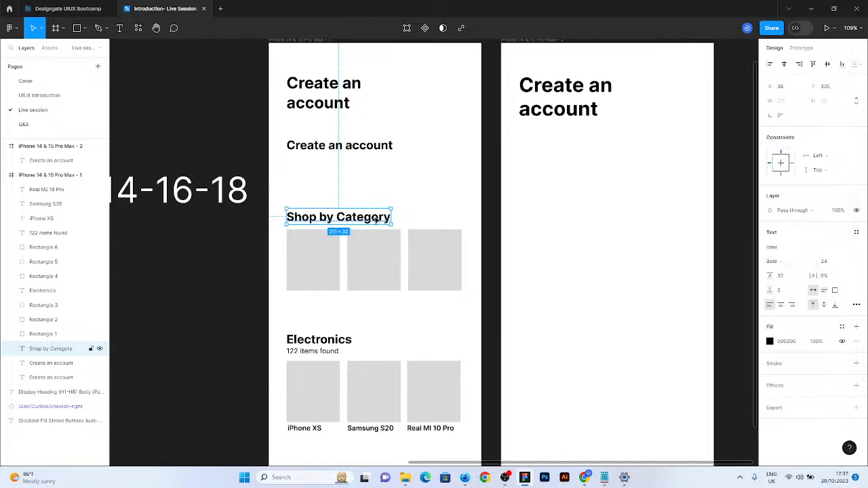
Reduce the font size of the "Shop by Category" and "Electronics" headings together
left_click(319, 343, "shift")
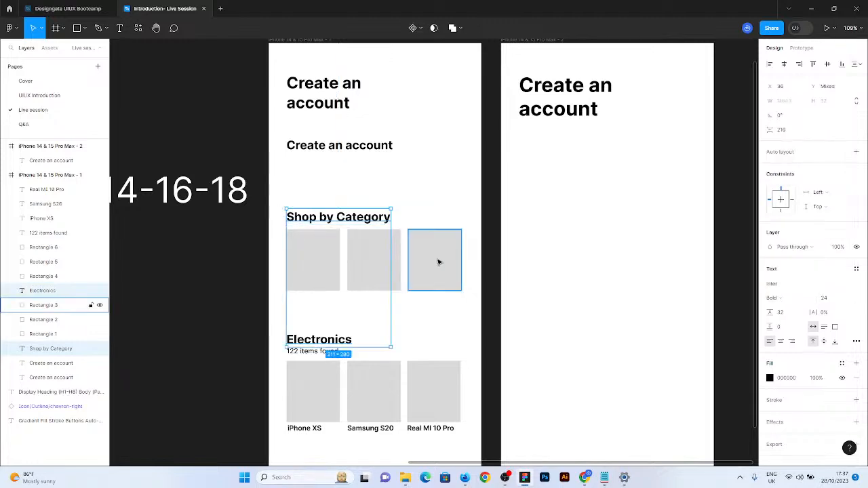
key("Escape")
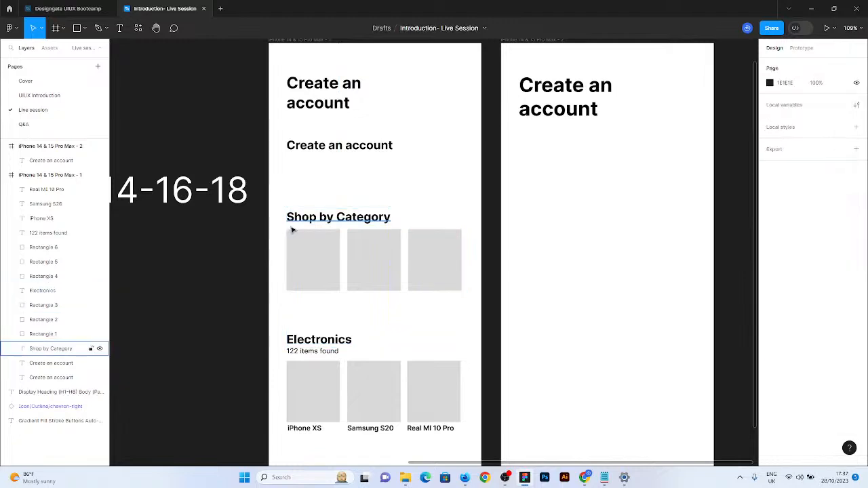
left_click(292, 229)
left_click(312, 344, "shift")
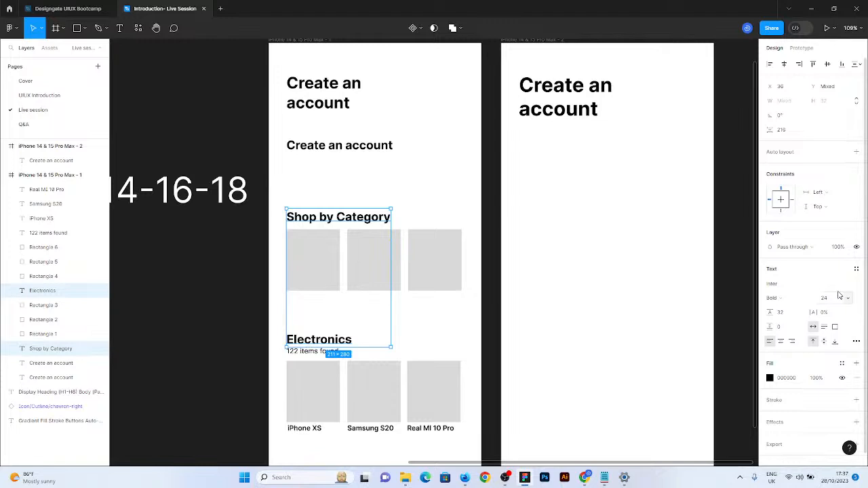
left_click(433, 328)
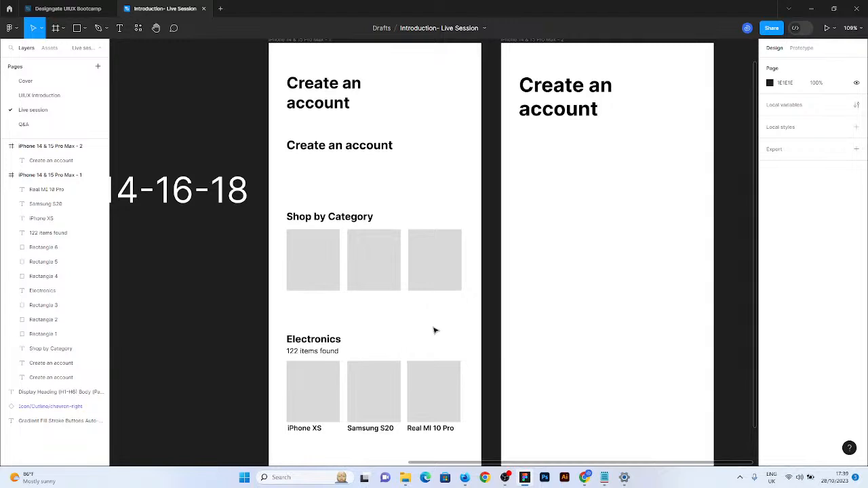
Try scaling the one-line "Create an account" heading with the Scale tool to about 354 × 53, and undo the scaling
left_click(340, 143)
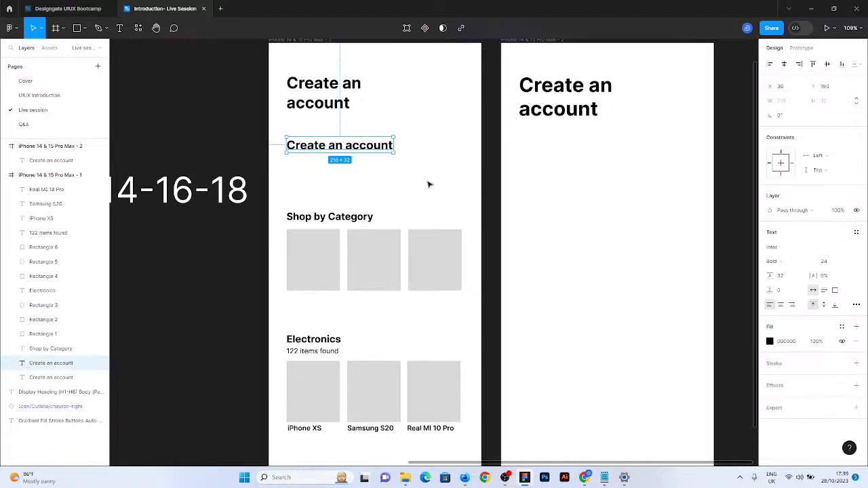
key("k")
left_click_drag(393, 153, 437, 192)
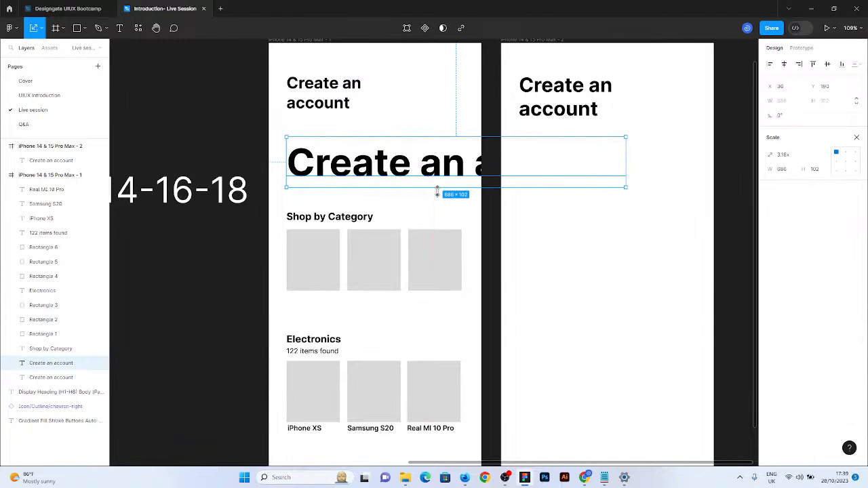
left_click_drag(623, 182, 461, 146)
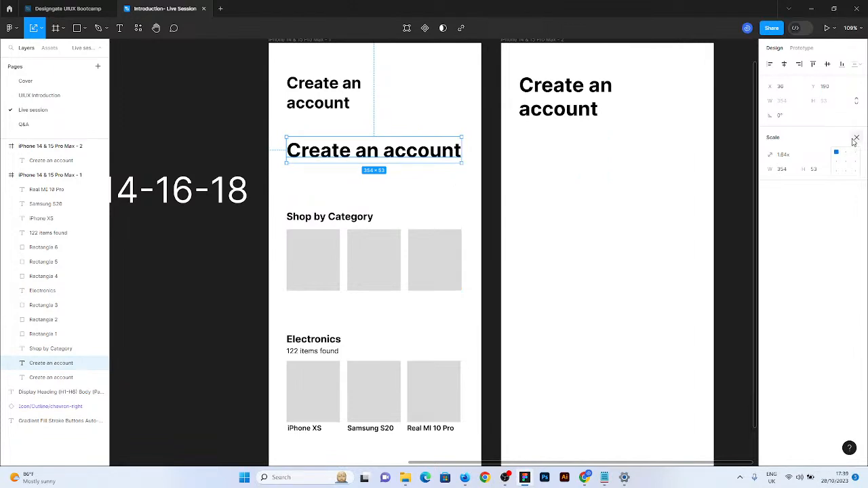
left_click(855, 139)
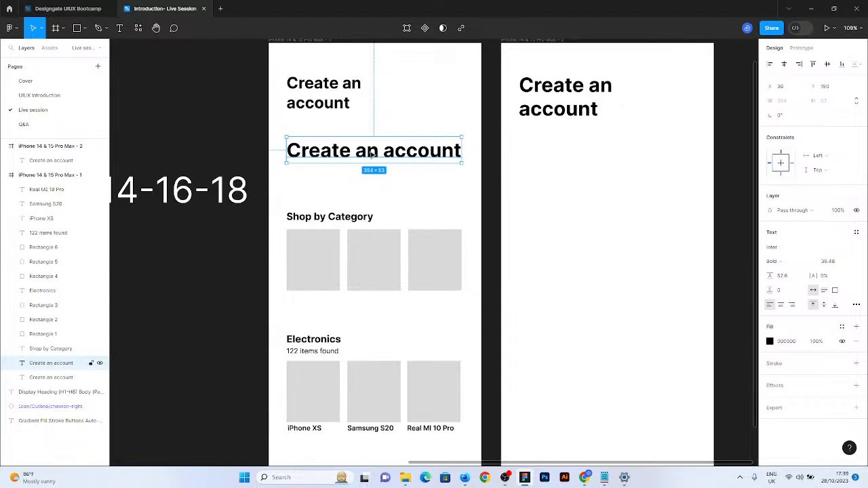
key("ctrl+z")
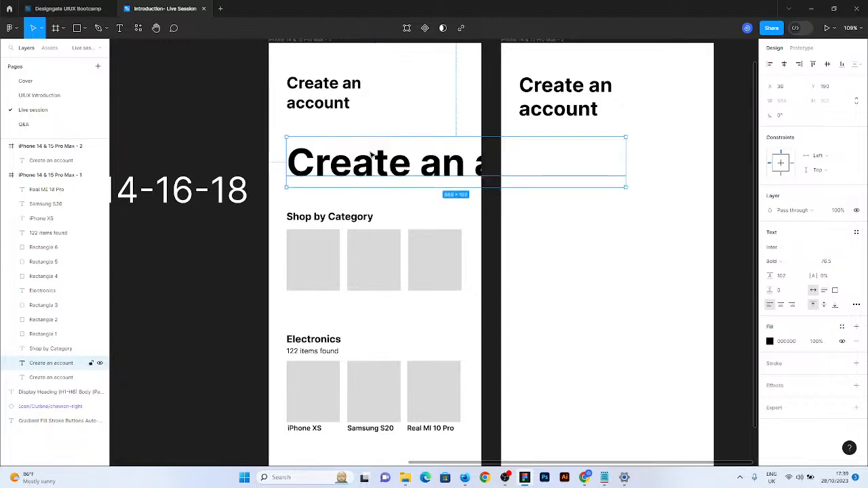
key("ctrl+z")
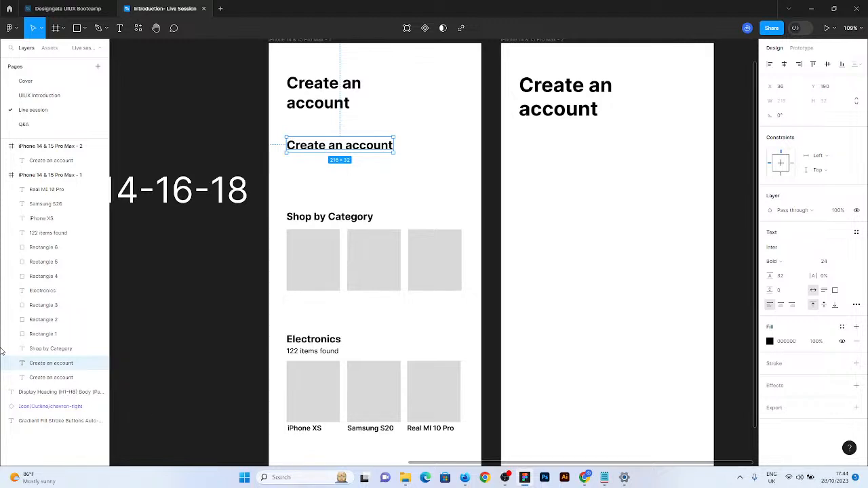
Draw a rectangle about 341 wide below the "Create an account" heading on the second screen and set its height to 44
left_click(77, 28)
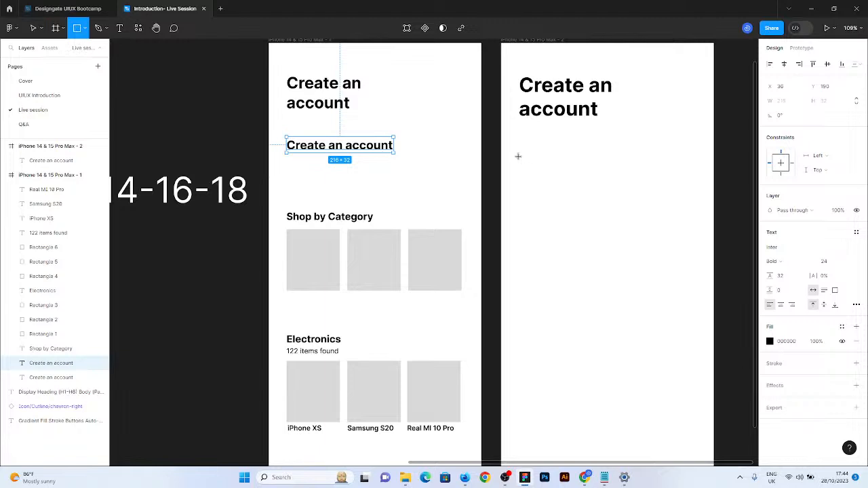
left_click_drag(518, 156, 687, 198)
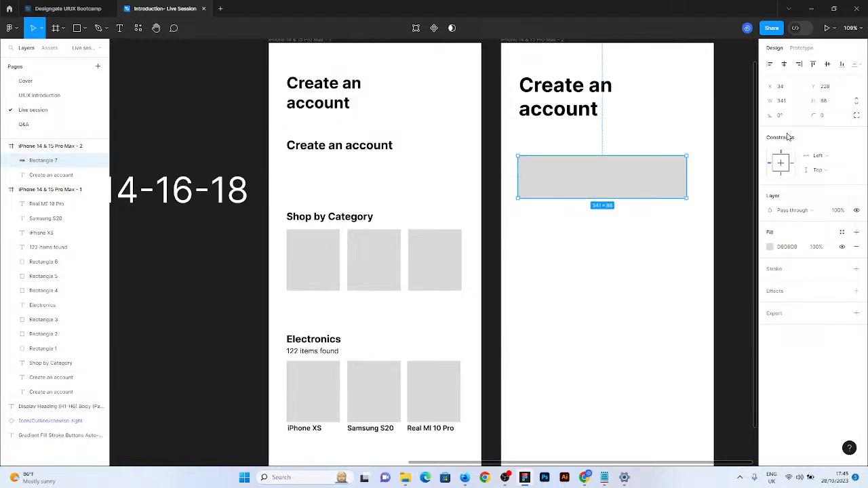
left_click(823, 101)
type("44")
key("Return")
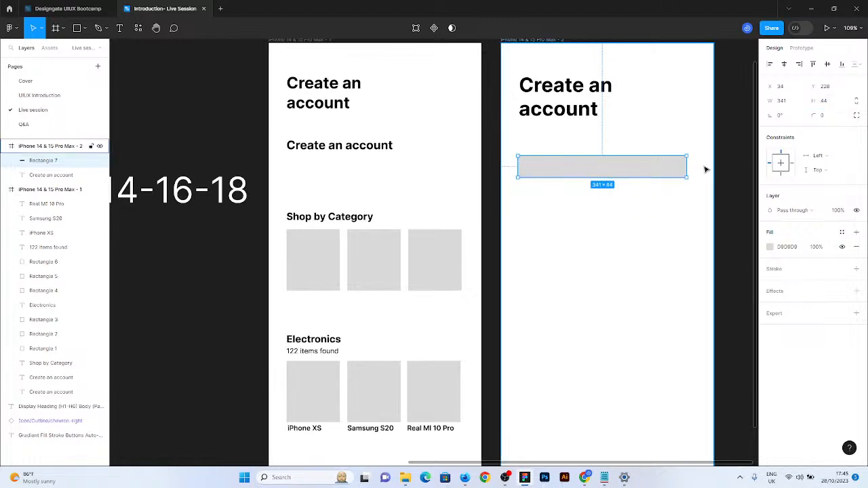
Duplicate the rectangle, place the copy directly above it under the heading, and set the copy's height to 40
key("shift+2")
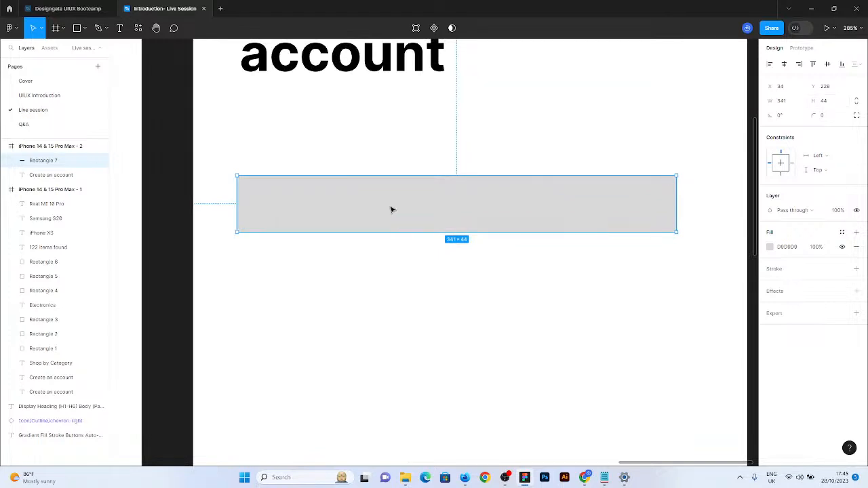
key("ctrl+d")
left_click_drag(391, 209, 369, 132)
left_click(841, 101)
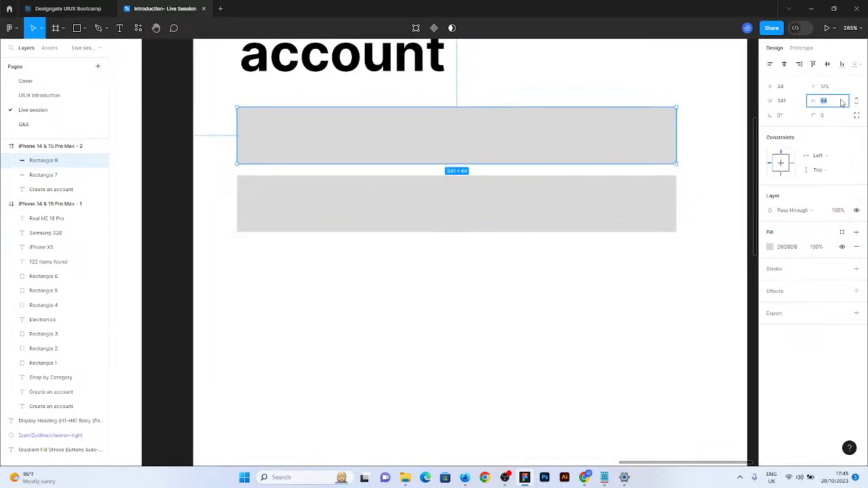
type("40")
key("Return")
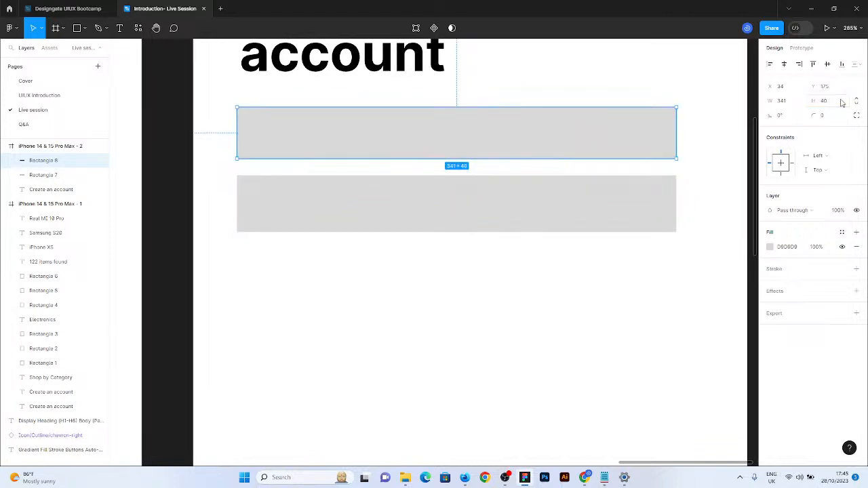
Duplicate the 44-high rectangle, placing the copy below it, and set the copy's height to 56
left_click(497, 218)
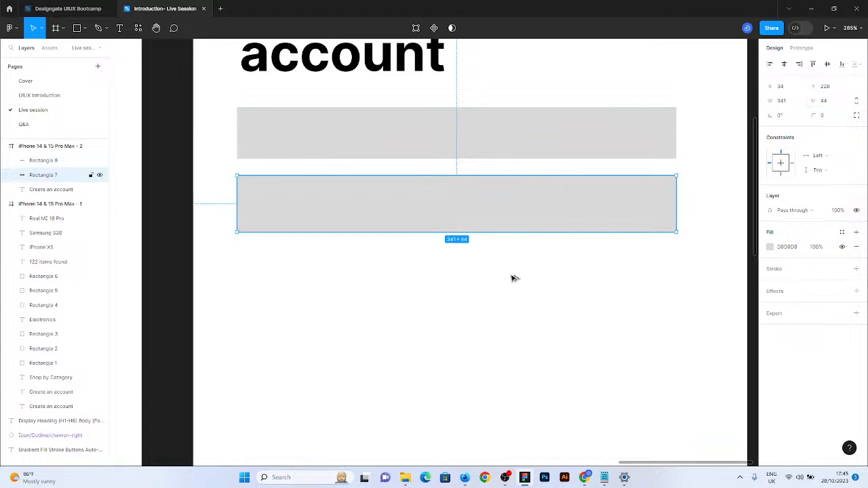
key("ctrl+d")
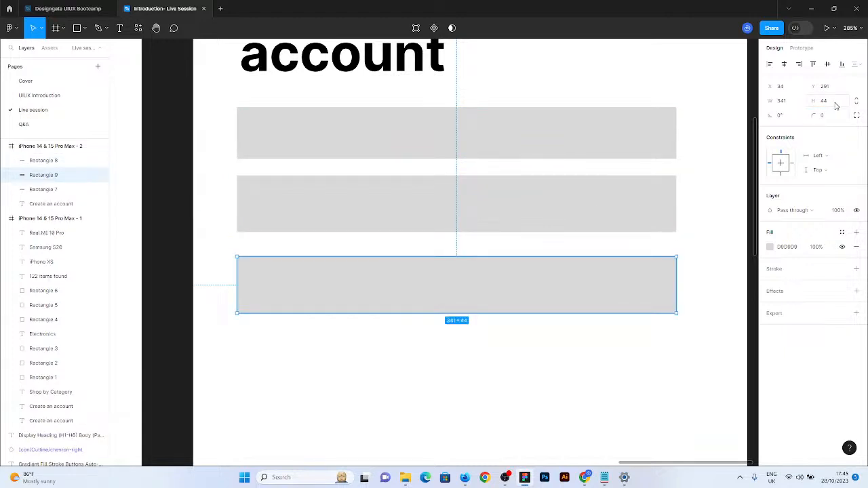
left_click(836, 105)
type("56")
key("Return")
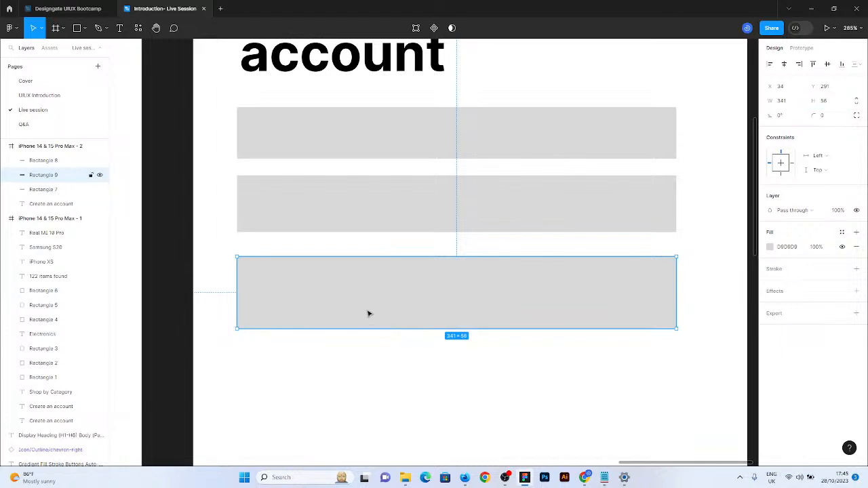
Duplicate the 56-high rectangle, placing the copy below it, and set the copy's height to 60
left_click_drag(368, 313, 381, 397)
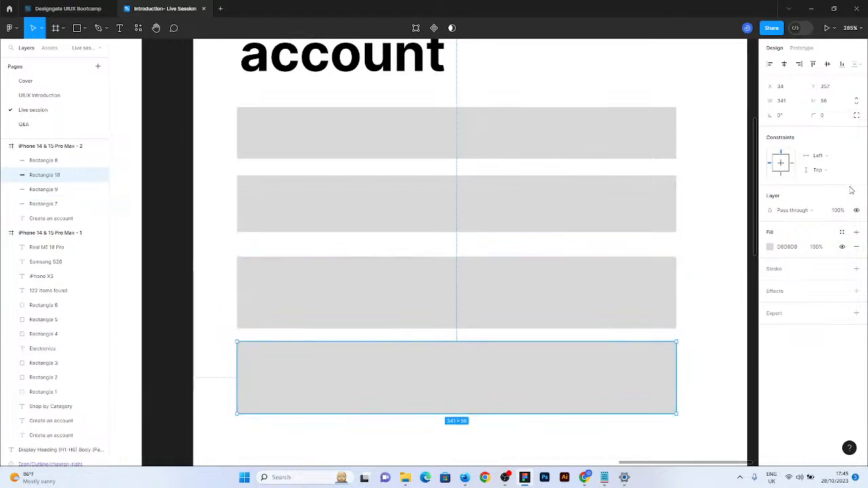
left_click(831, 103)
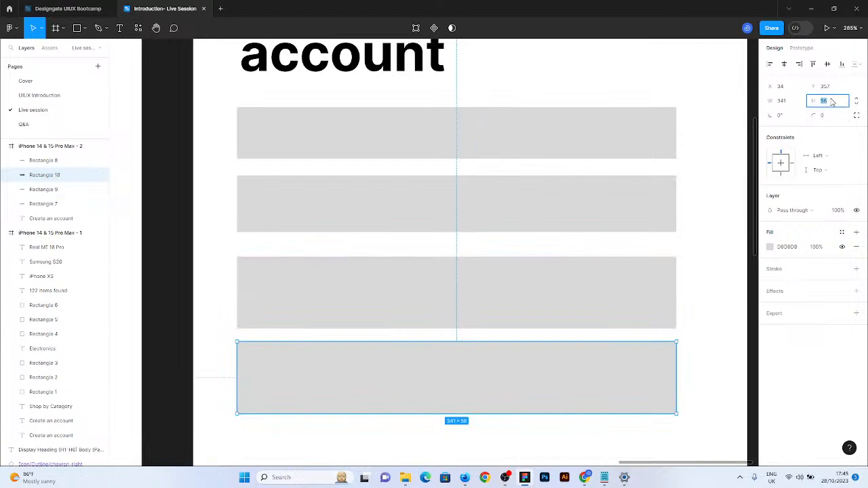
type("60")
key("Return")
scroll(569, 194, "right", 2)
scroll(568, 197, "down", 3)
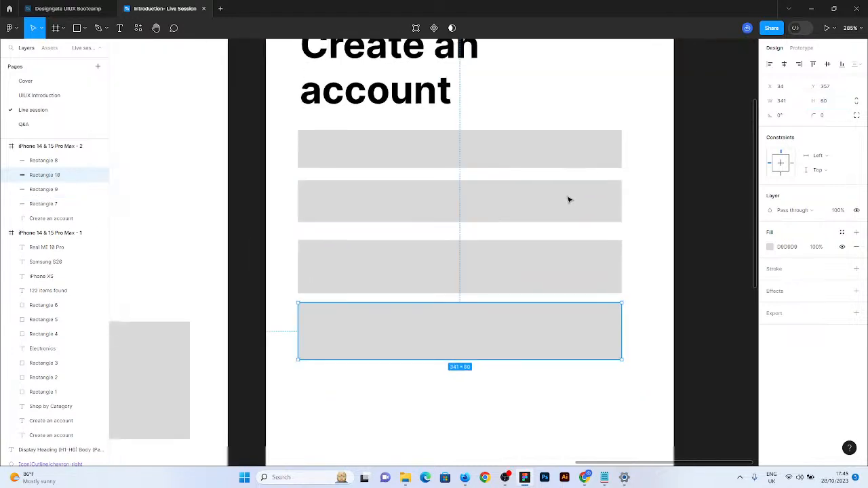
scroll(569, 199, "left", 2)
left_click(424, 378)
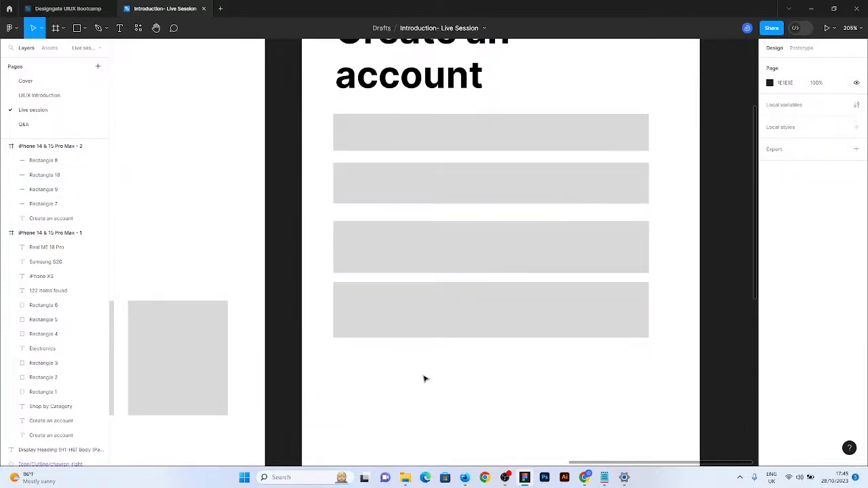
Compare the heights of the four stacked rectangles on the second screen by selecting each one
left_click(454, 332)
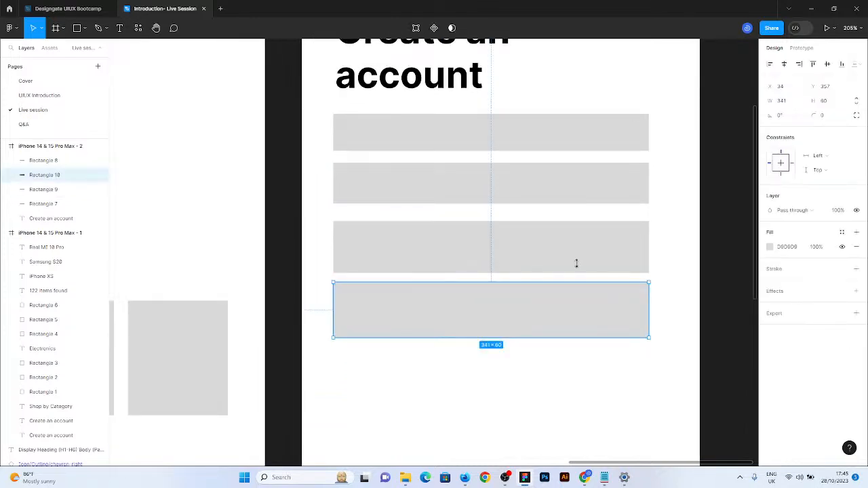
left_click(566, 144)
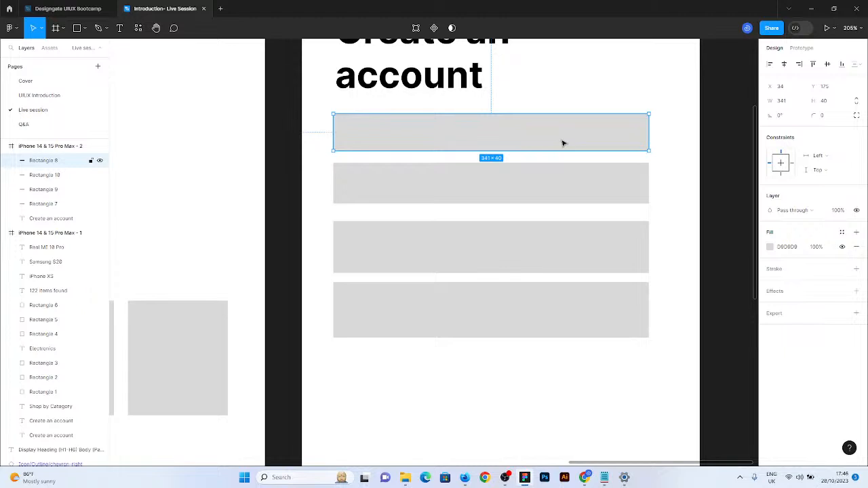
left_click(579, 333)
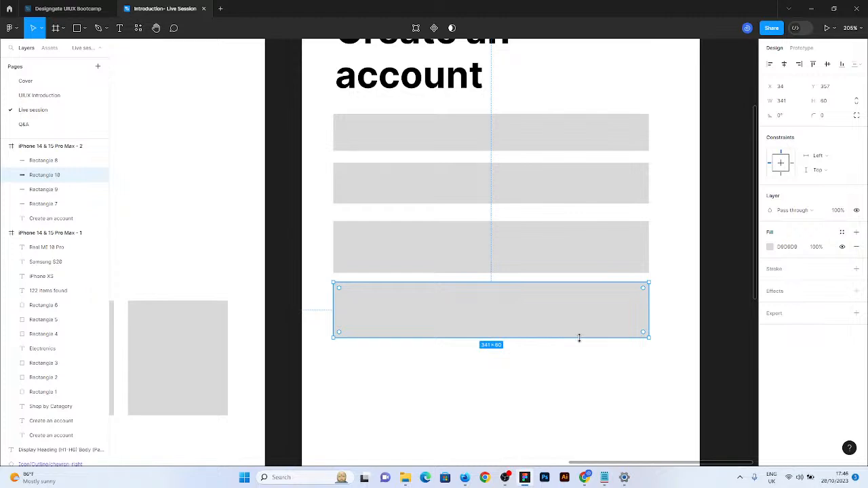
left_click(512, 190)
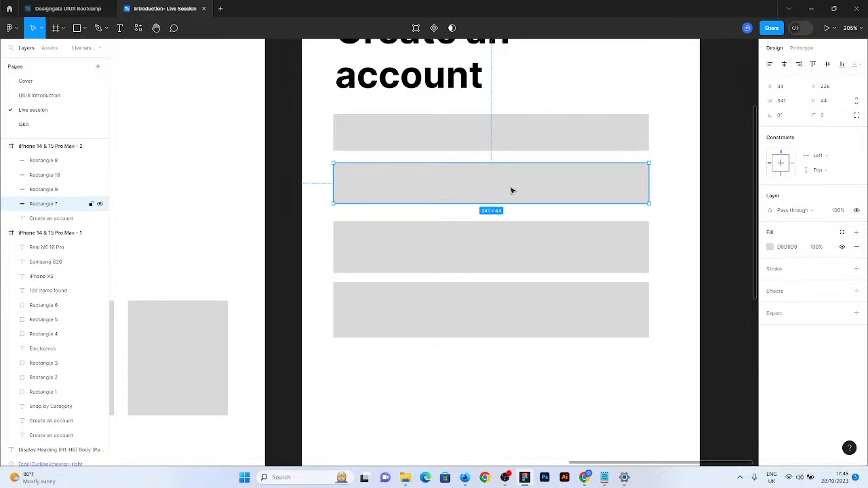
left_click(474, 246)
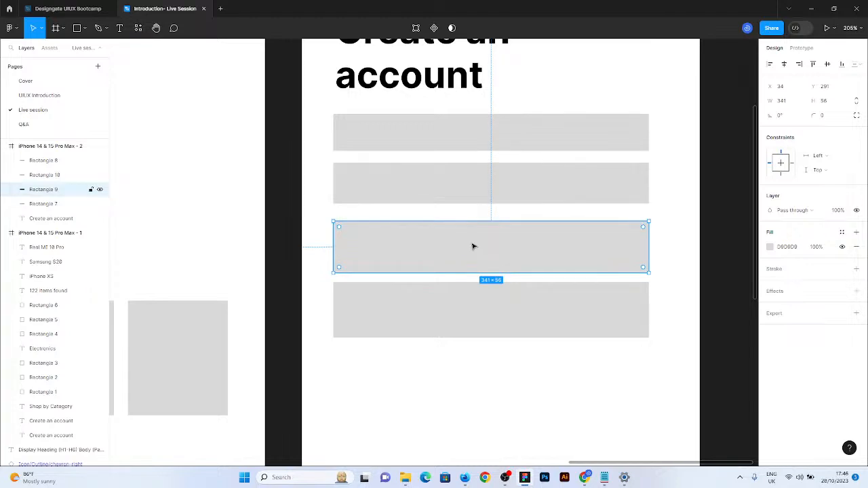
Add a third iPhone 14 & 15 Pro Max frame beside the second screen and align its upper edge with the other frames
left_click(465, 198)
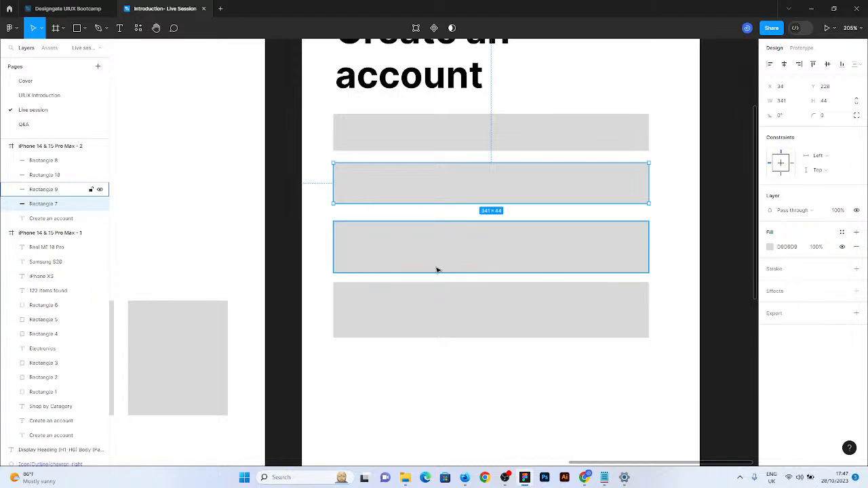
scroll(419, 203, "down", 5)
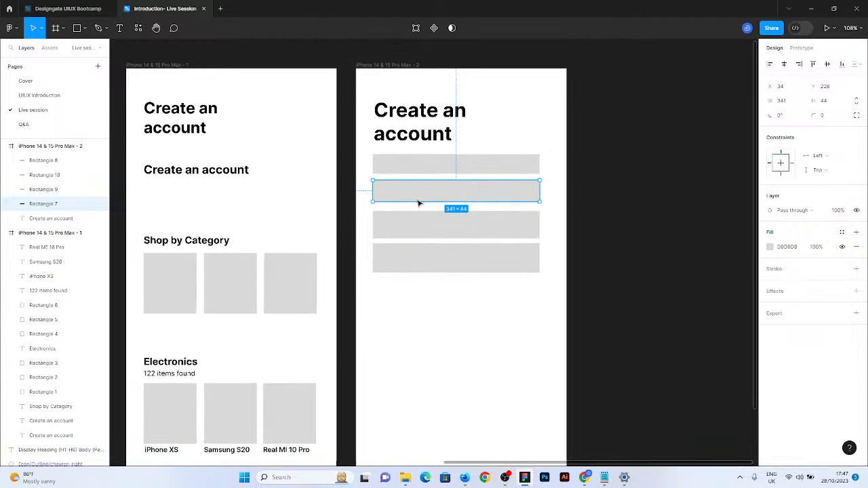
scroll(418, 204, "down", 4)
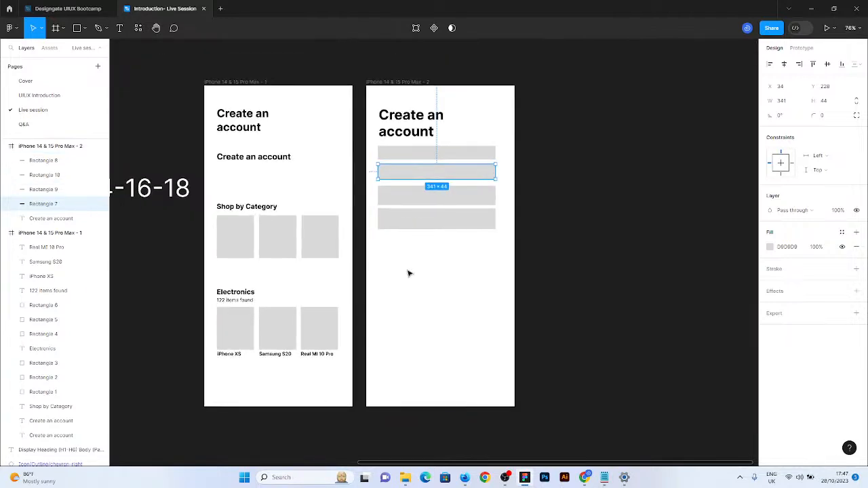
left_click(412, 80)
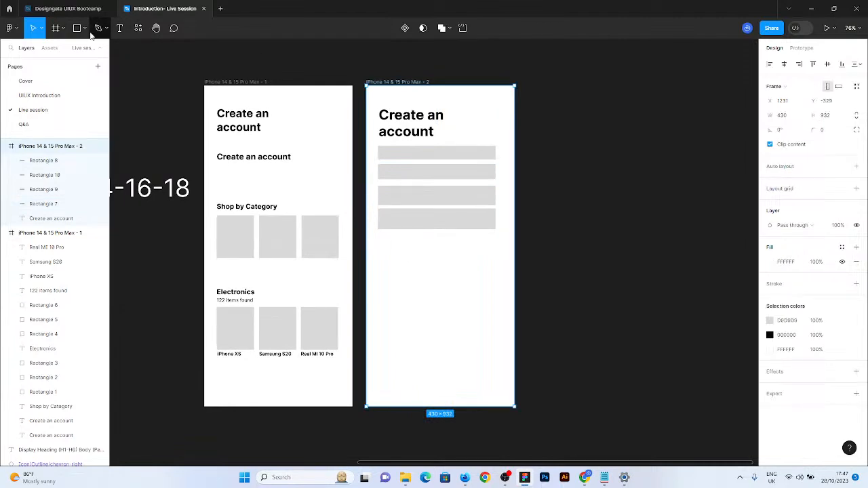
key("f")
left_click(804, 92)
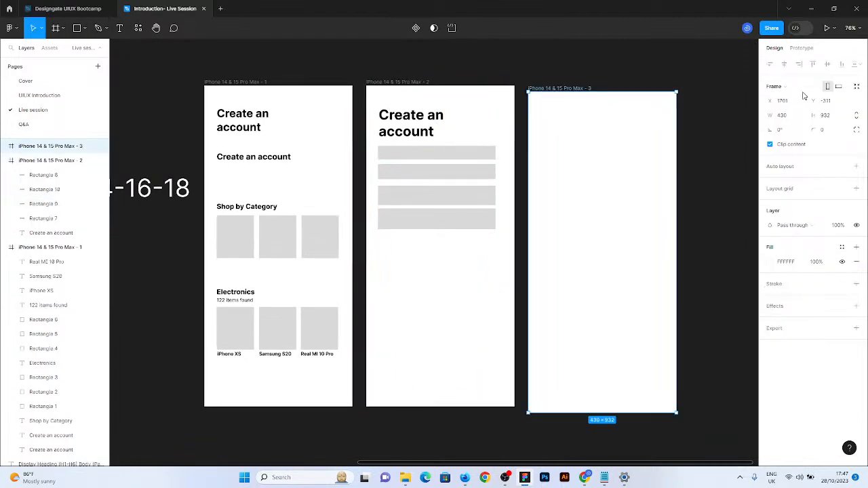
scroll(696, 144, "up", 2)
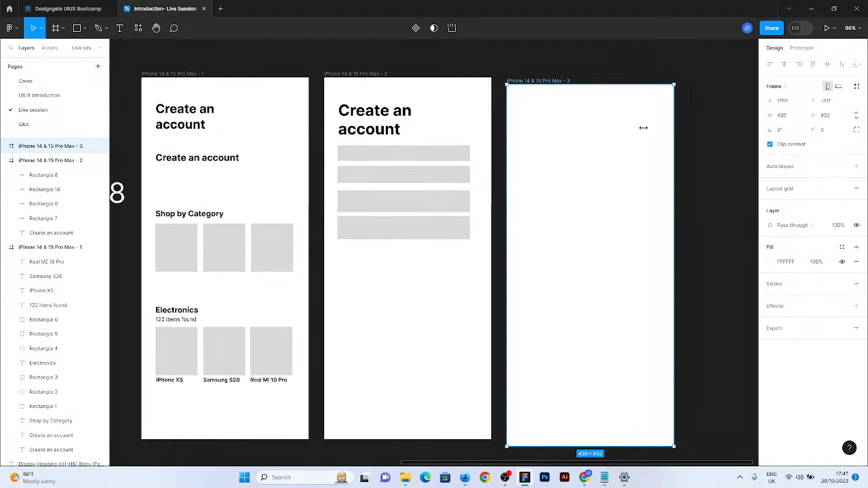
left_click_drag(528, 80, 528, 75)
left_click_drag(526, 72, 524, 71)
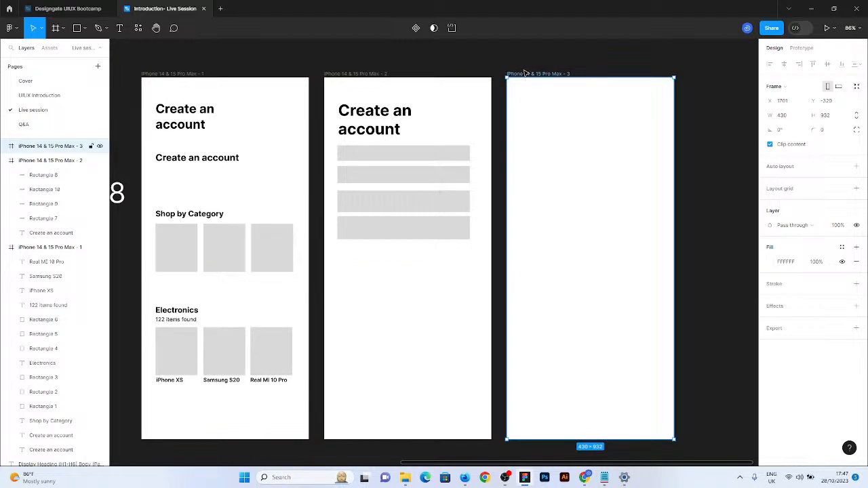
Draw a rectangle about 311 × 58 starting at the left edge of the third frame
key("r")
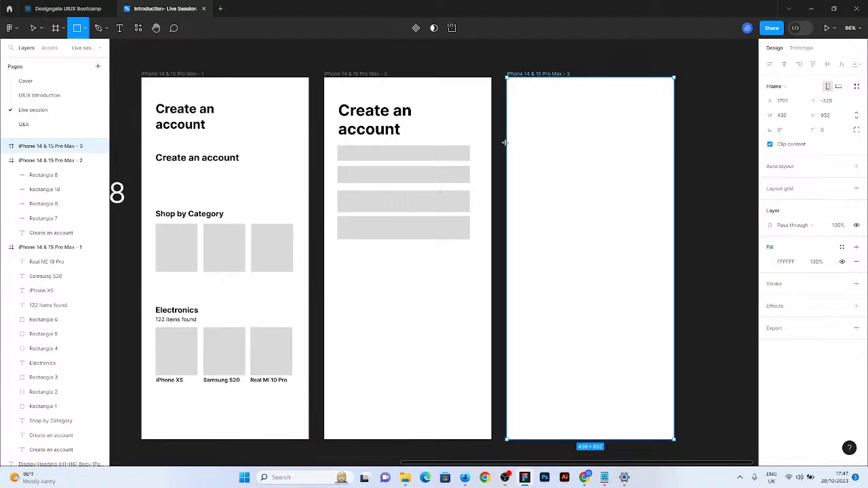
left_click_drag(505, 140, 628, 161)
mouse_move(543, 152)
left_mouse_down()
mouse_move(550, 152)
mouse_move(534, 150)
mouse_move(559, 157)
left_mouse_up()
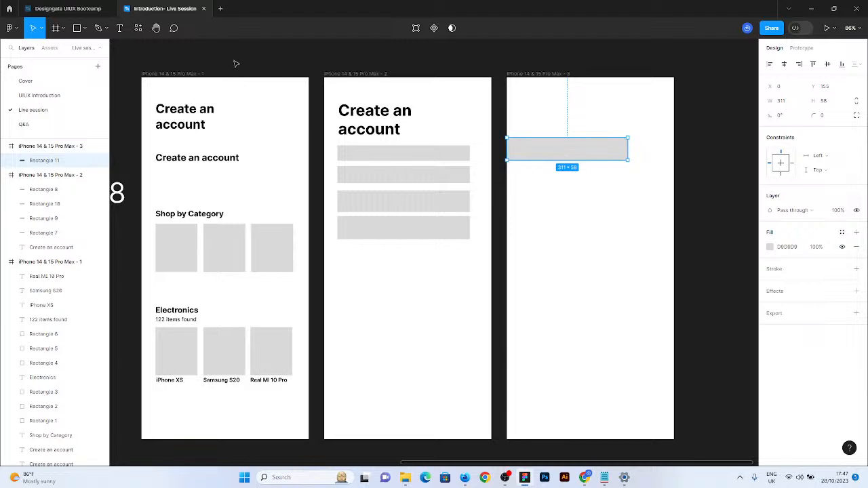
Draw a square below the rectangle at the third frame's left edge and set its size to 24 × 24
key("r")
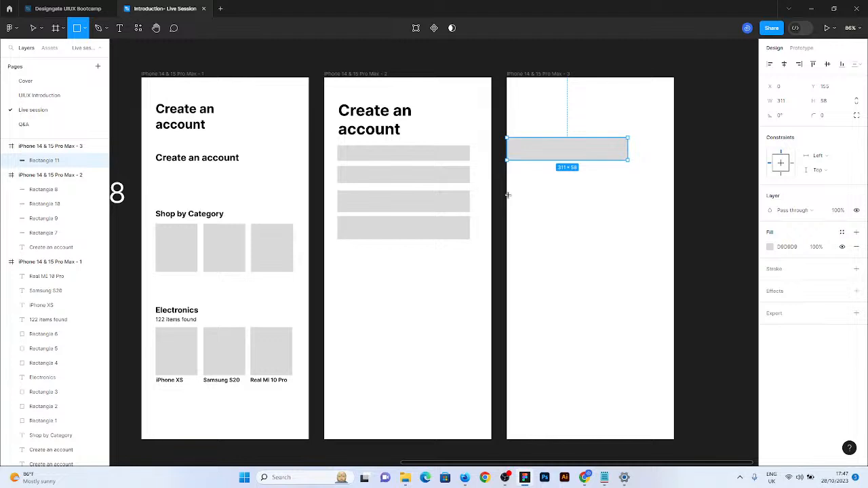
left_click_drag(507, 195, 544, 232)
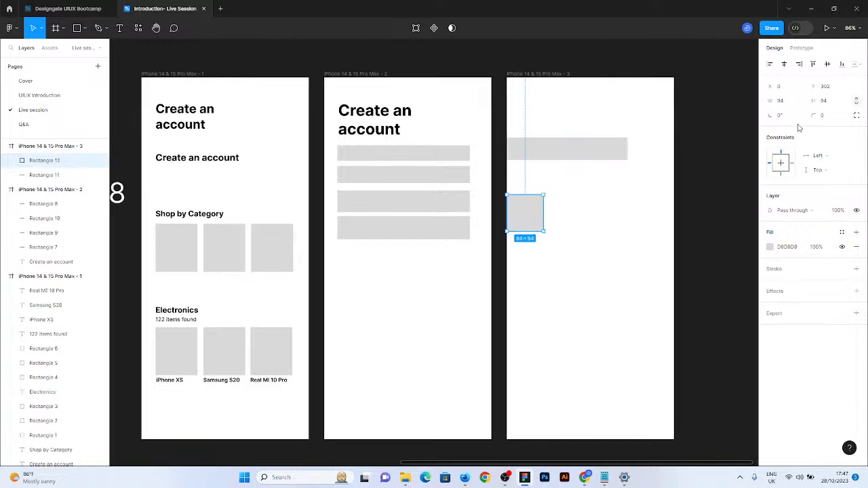
left_click(829, 103)
left_click(839, 105)
key("BackSpace")
key("BackSpace")
type("24")
key("Return")
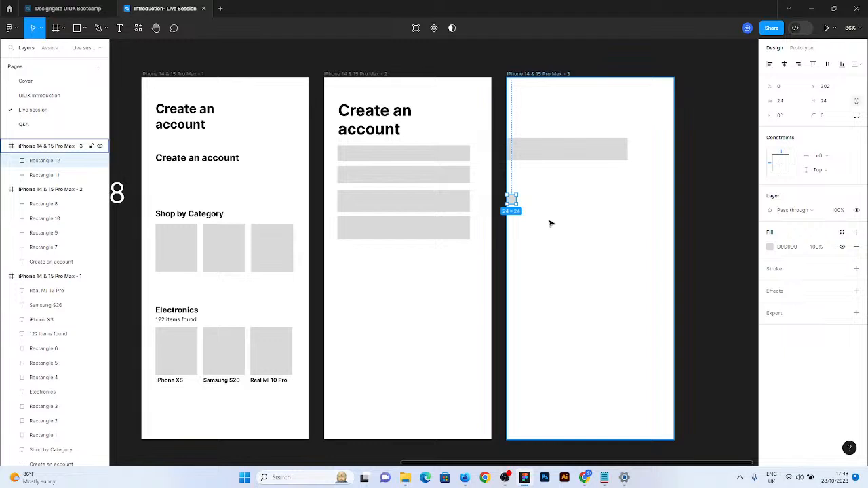
Duplicate the 24 × 24 square, place the copy directly above it, and set the copy's size to 32 × 32
key("ctrl+d")
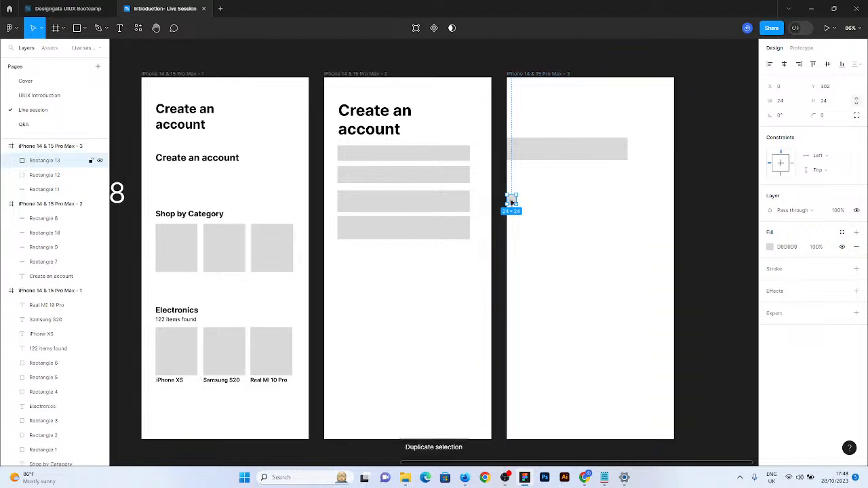
left_click_drag(512, 202, 511, 169)
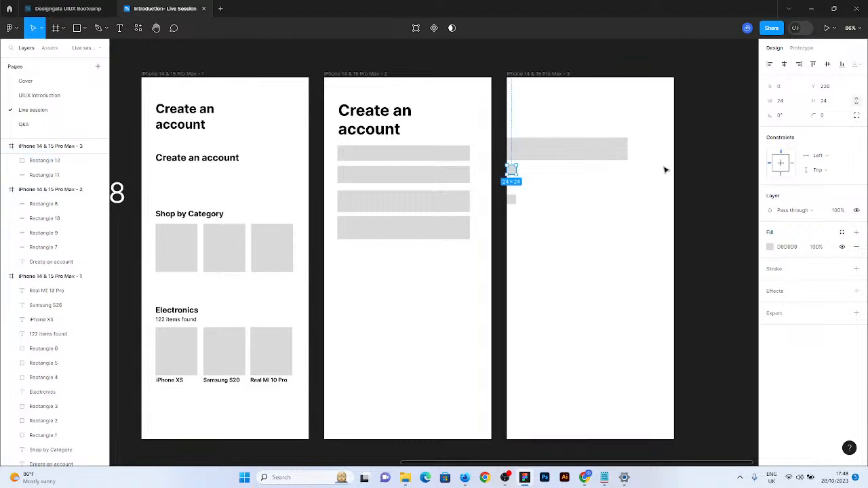
left_click(831, 102)
type("32")
key("Return")
scroll(707, 141, "up", 5)
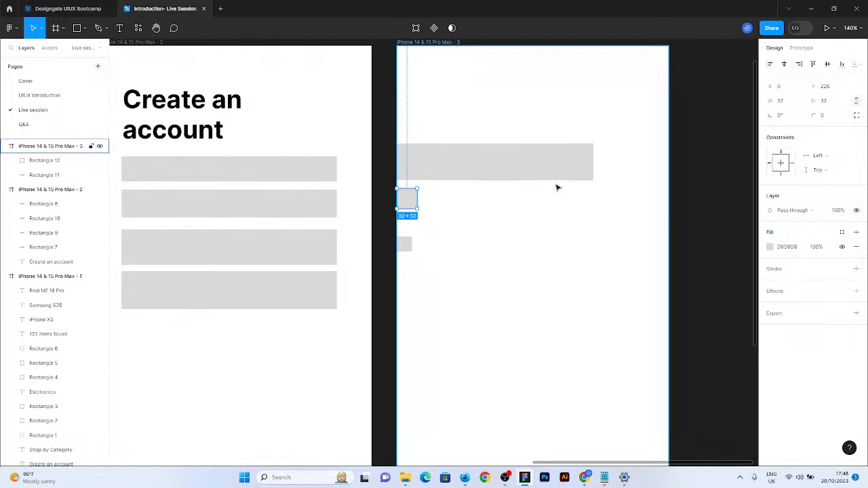
Change the fill of both small squares on the third frame to FF0000
key("ctrl+a")
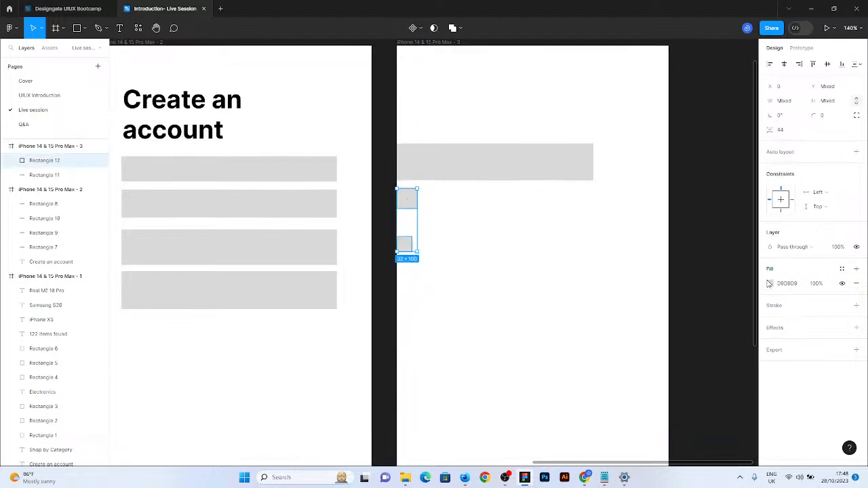
left_click(769, 284)
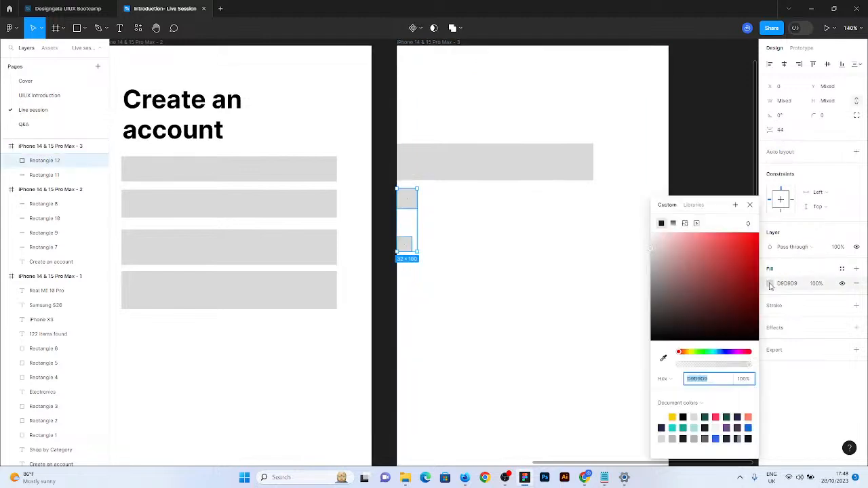
type("FF0000")
key("Return")
left_click(643, 161)
scroll(376, 229, "down", 3)
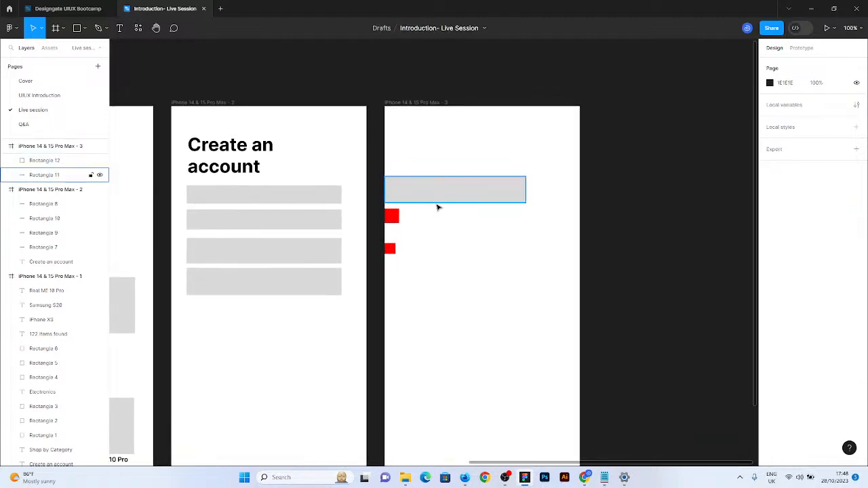
Duplicate the two red squares and align the copies flush with the third frame's right edge
left_click(392, 215)
left_click(391, 249, "shift")
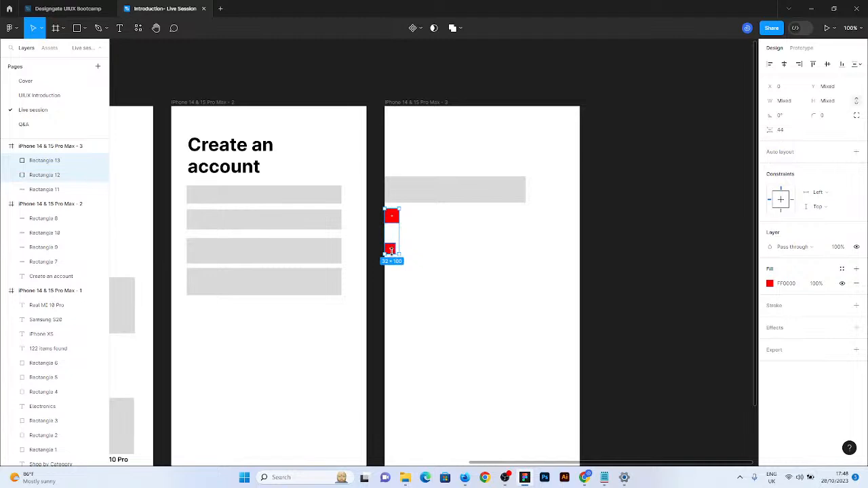
key("ctrl+d")
left_click_drag(391, 250, 573, 229)
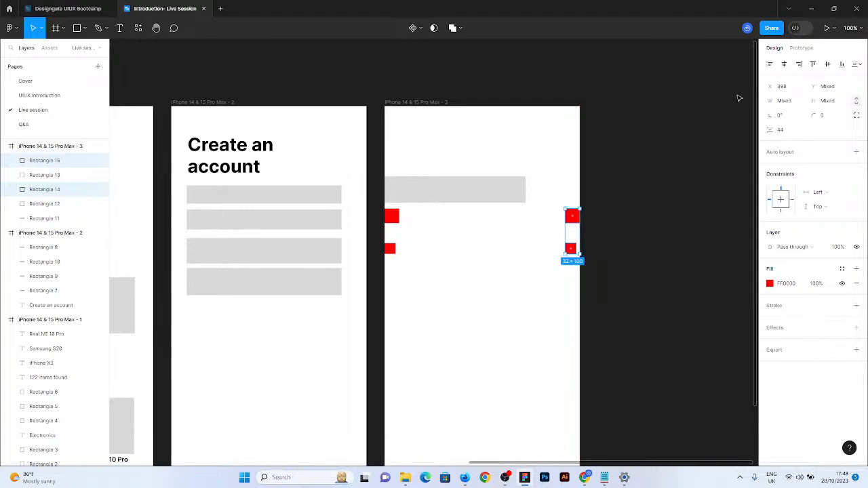
left_click(797, 64)
left_click(649, 257)
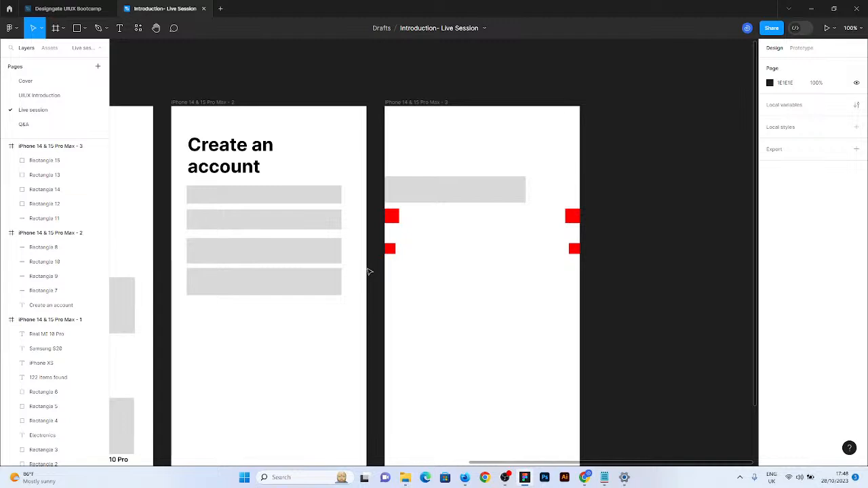
Move the grey rectangle between the two 32-wide red squares and stretch it to about 366 wide to fill the gap
left_click(399, 193)
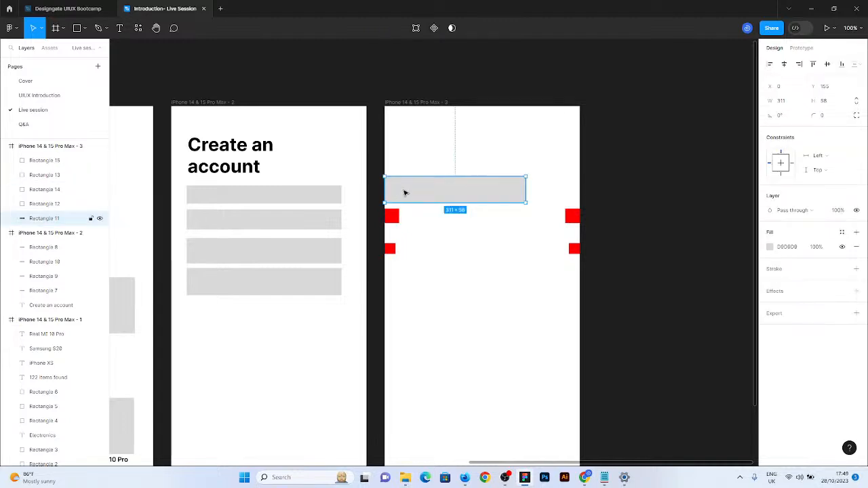
left_click_drag(403, 192, 421, 217)
left_click_drag(540, 217, 564, 228)
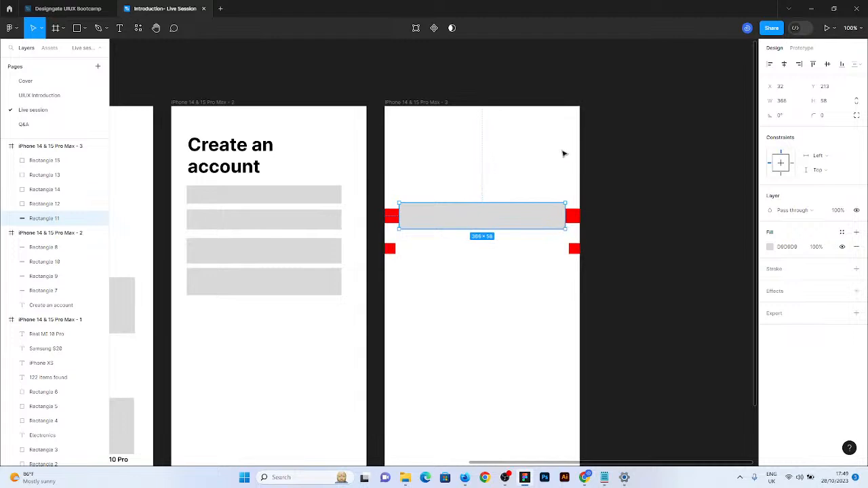
left_click(605, 382)
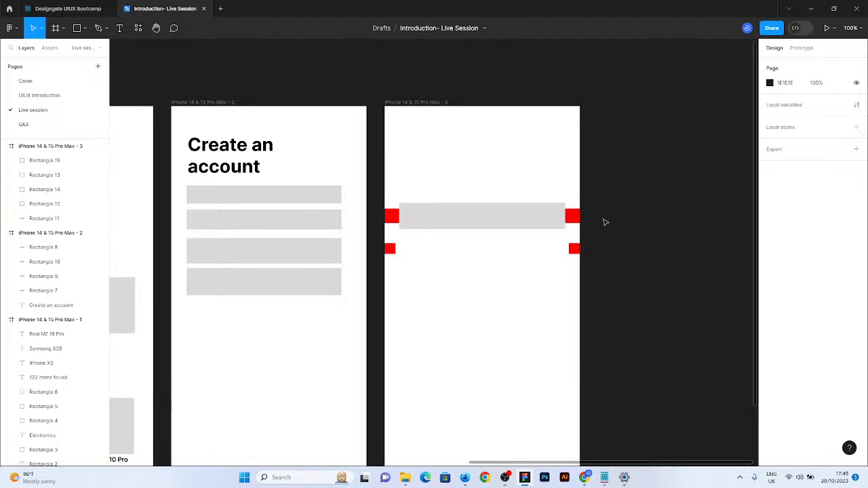
Move the grey rectangle and all four red squares together higher up in the third frame
left_click_drag(606, 222, 386, 255)
left_click_drag(471, 227, 471, 173)
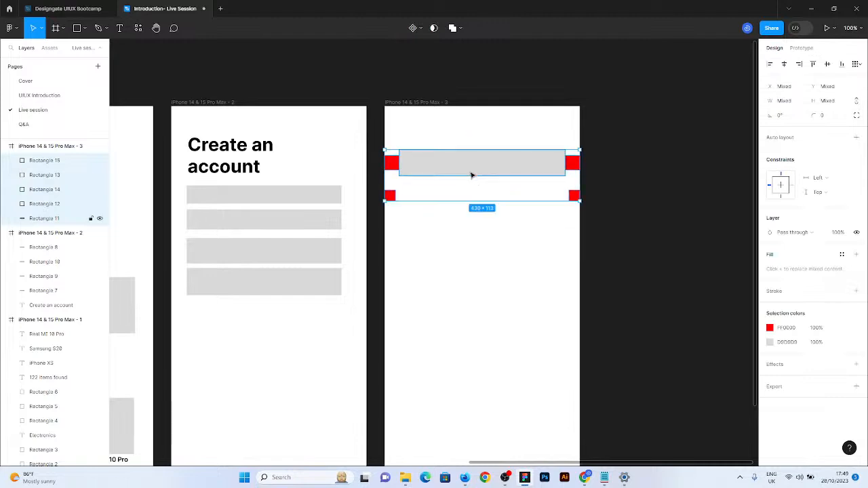
left_click(631, 195)
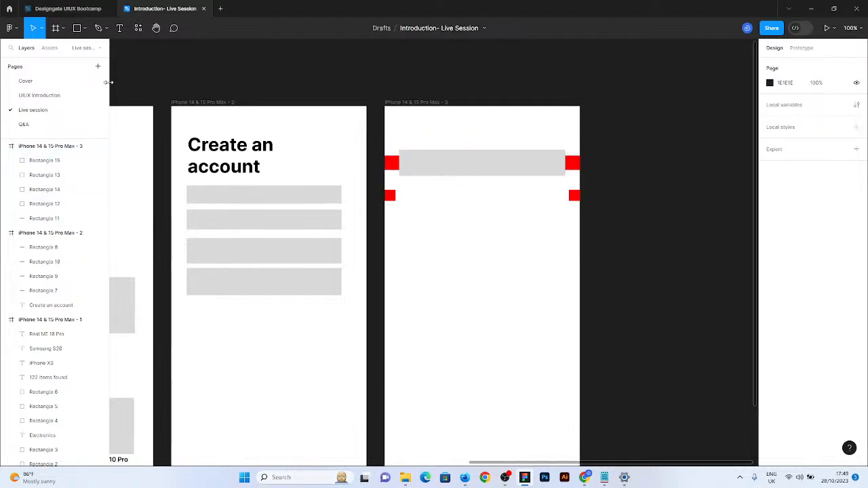
mouse_move(109, 82)
left_mouse_down()
mouse_move(120, 74)
mouse_move(112, 82)
left_mouse_up()
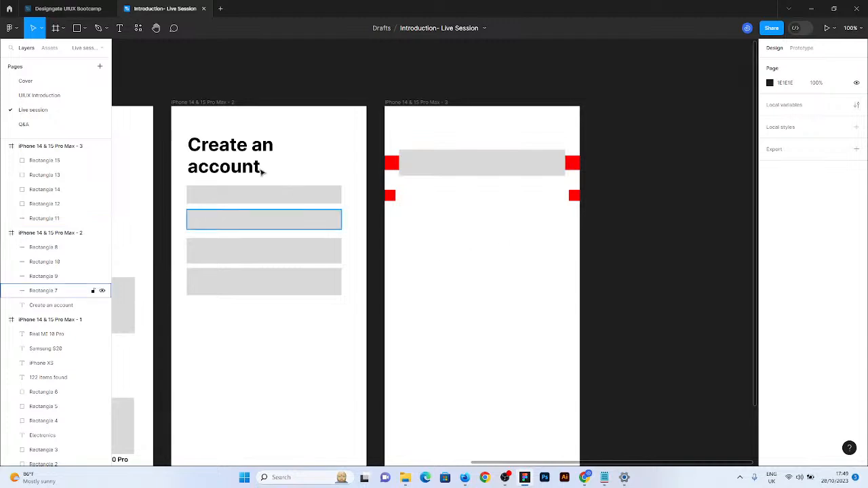
Draw a large rectangle about 296 × 250 below the red squares on the third frame
left_click(58, 33)
left_click(75, 33)
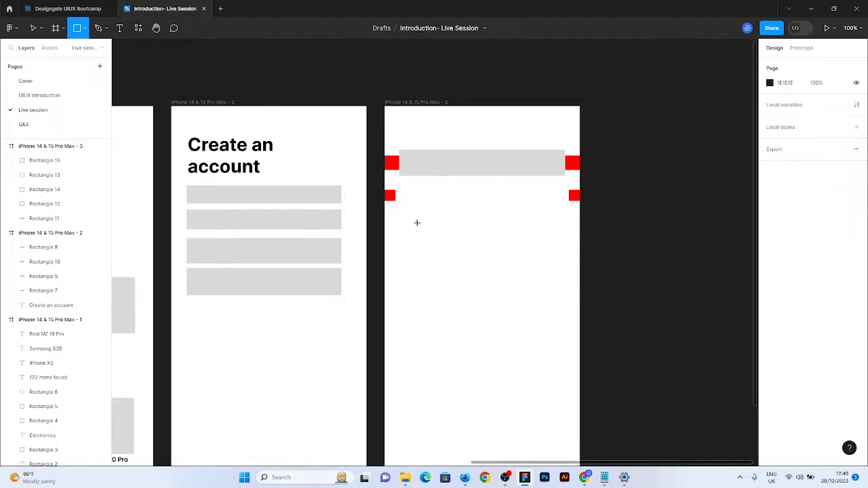
left_click_drag(417, 223, 551, 335)
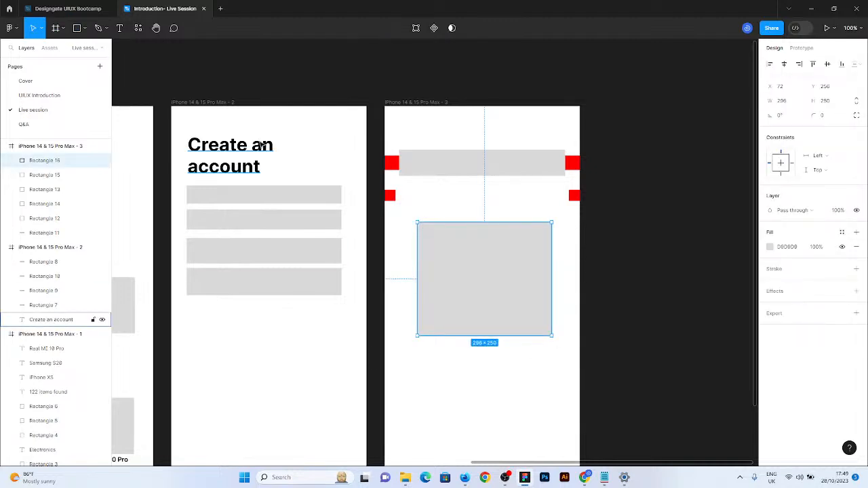
Copy the "Shop by Category" text from the first screen to just below the large rectangle, aligned with its left edge
left_click(259, 141)
scroll(502, 217, "down", 3)
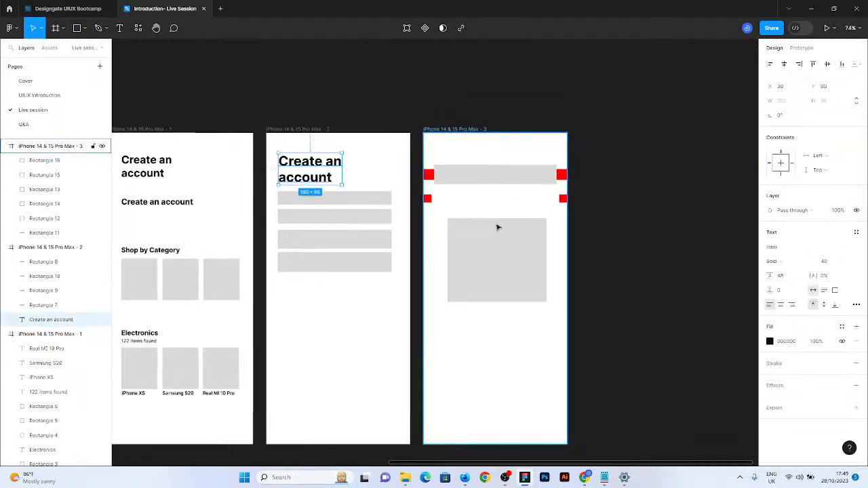
left_click(159, 247)
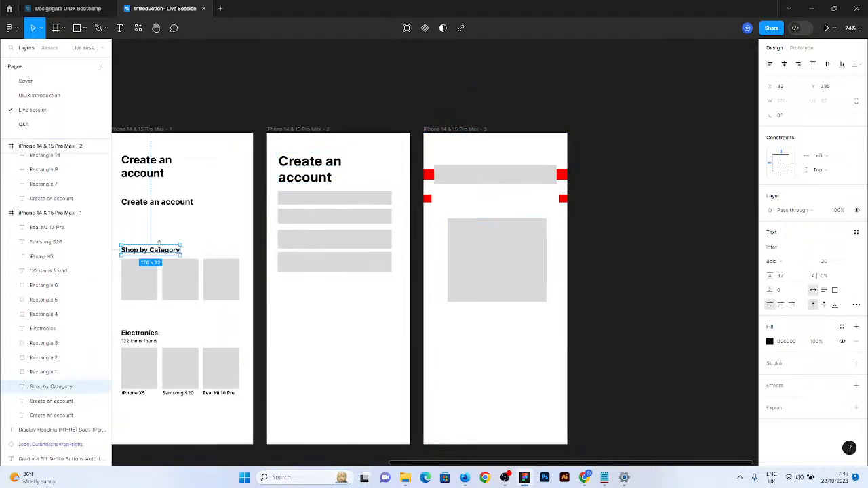
left_click_drag(158, 243, 489, 316)
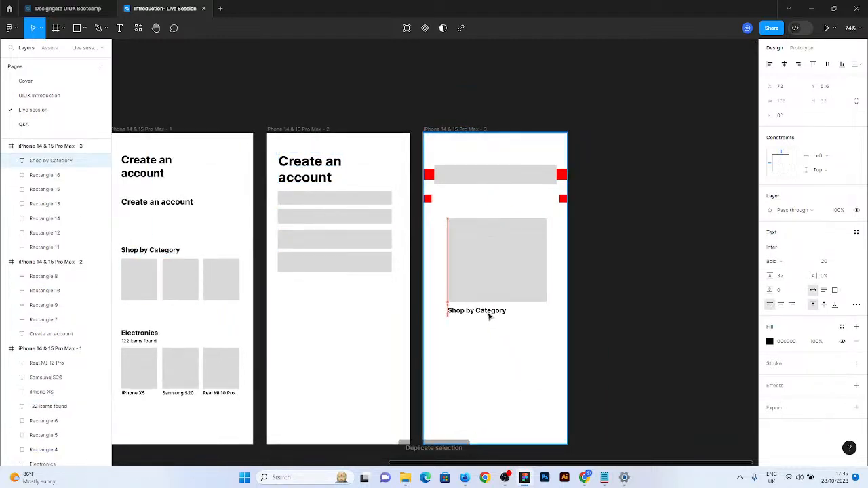
Copy the 60-high rectangle from the second screen to below the "Shop by Category" text and narrow it to about 304 wide
left_click(365, 271)
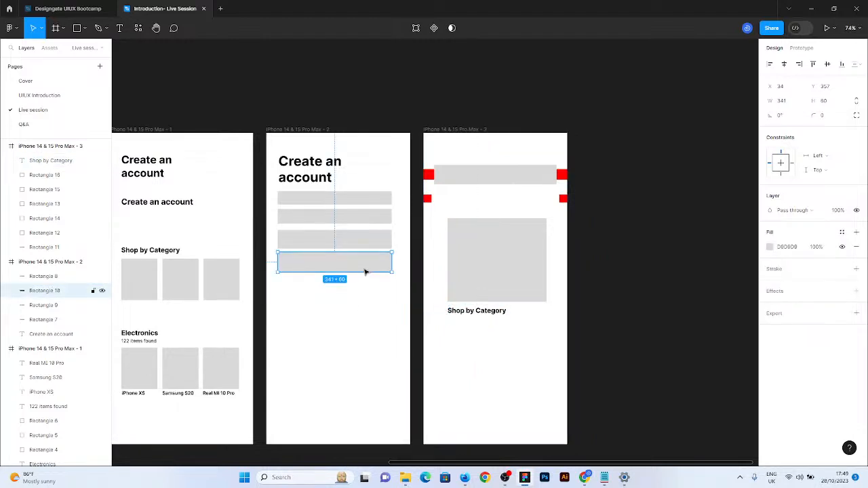
left_click_drag(364, 271, 530, 343)
scroll(530, 343, "up", 5)
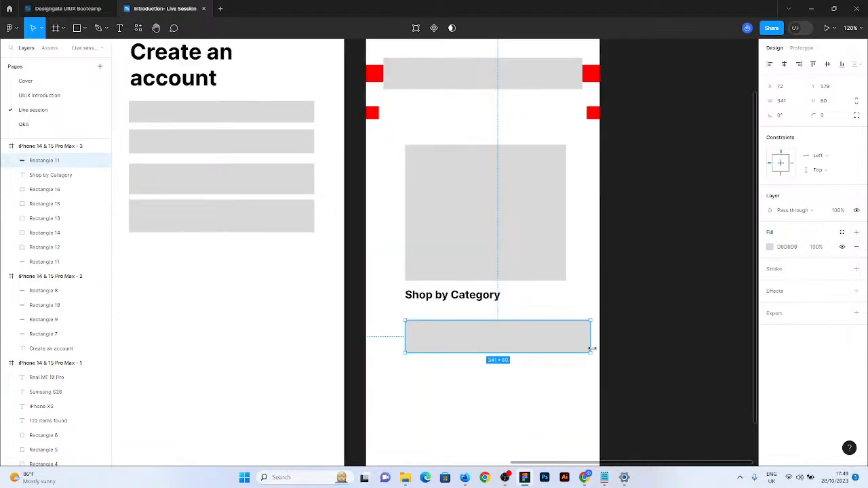
left_click_drag(592, 348, 570, 348)
Set the corner radius of the 60-high rectangle below the "Shop by Category" text to 100
left_click(828, 117)
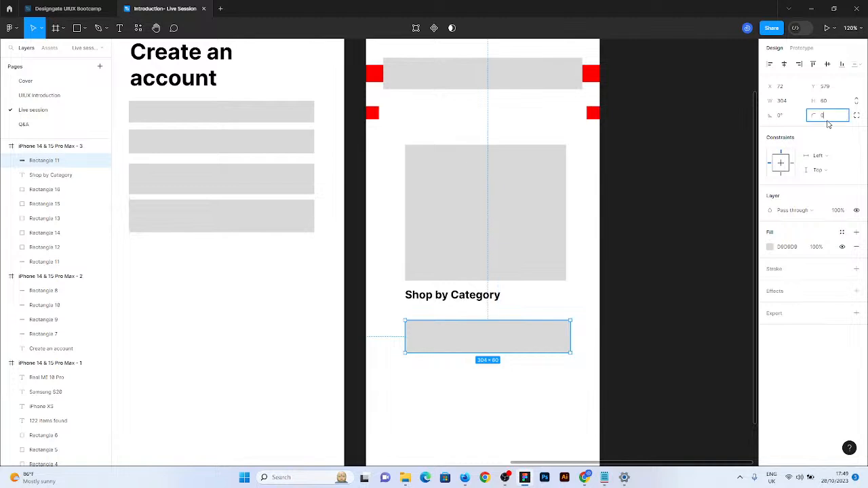
type("100")
key("Return")
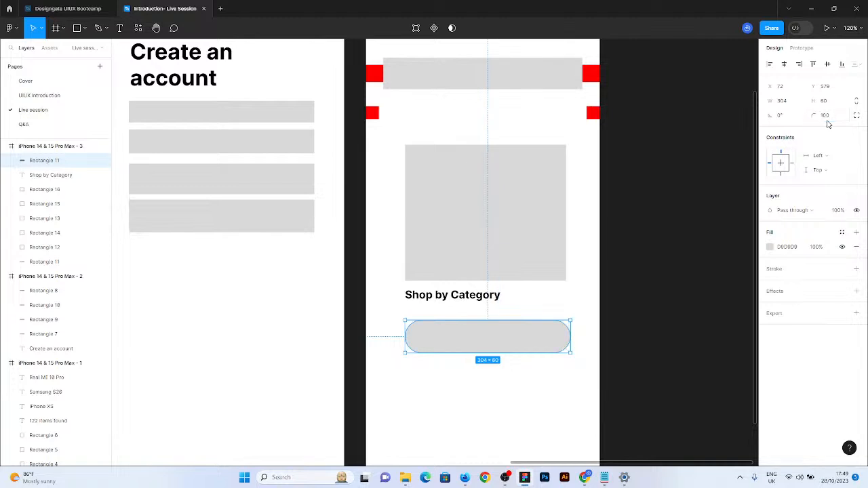
Replace the "Shop by Category" text under the large rectangle on the third frame with "Iphone 12 Pro Max"
left_click(491, 297)
scroll(552, 296, "up", 1)
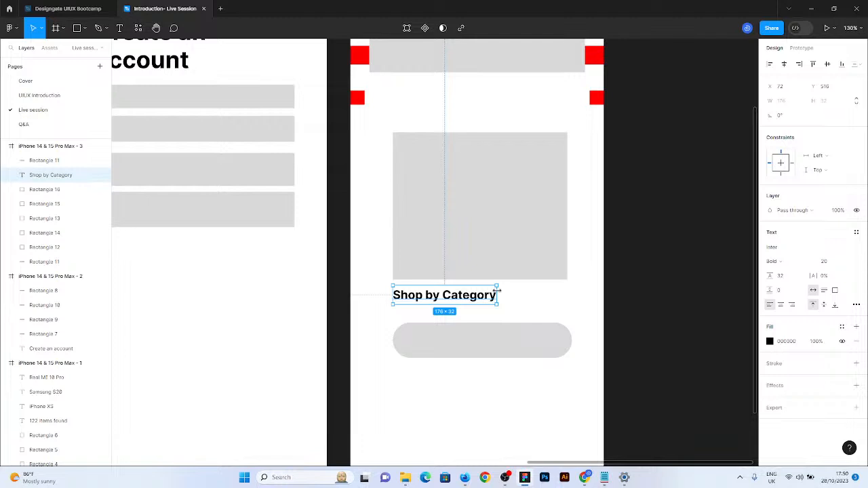
double_click(432, 296)
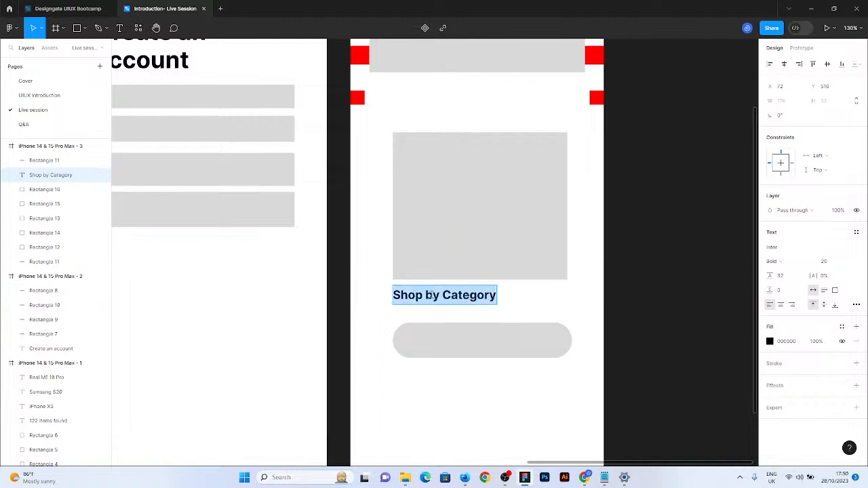
type("Ip")
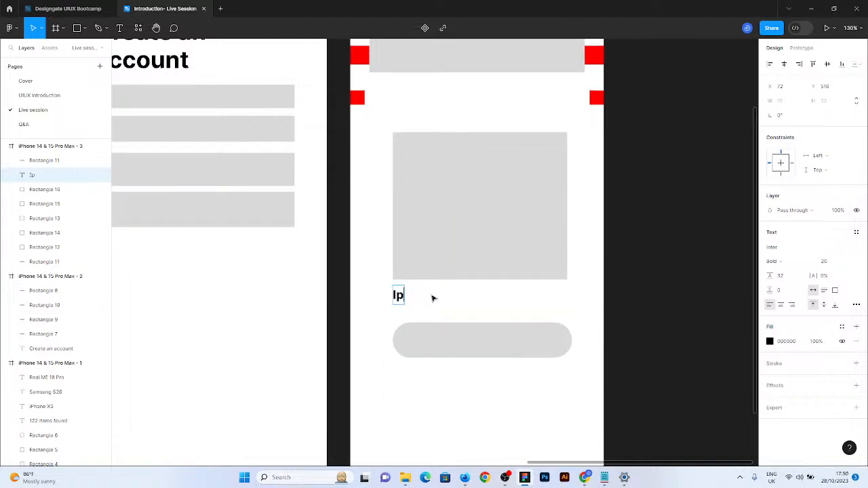
type("hone 12 Pro")
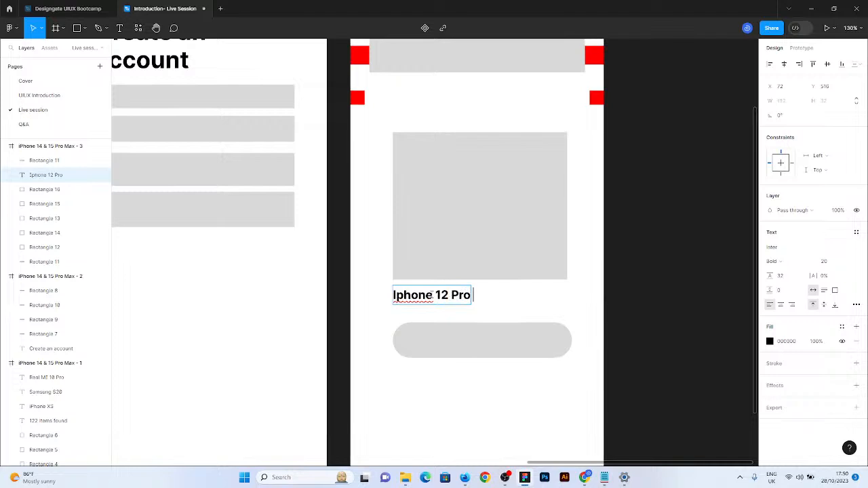
type(" Max")
key("Escape")
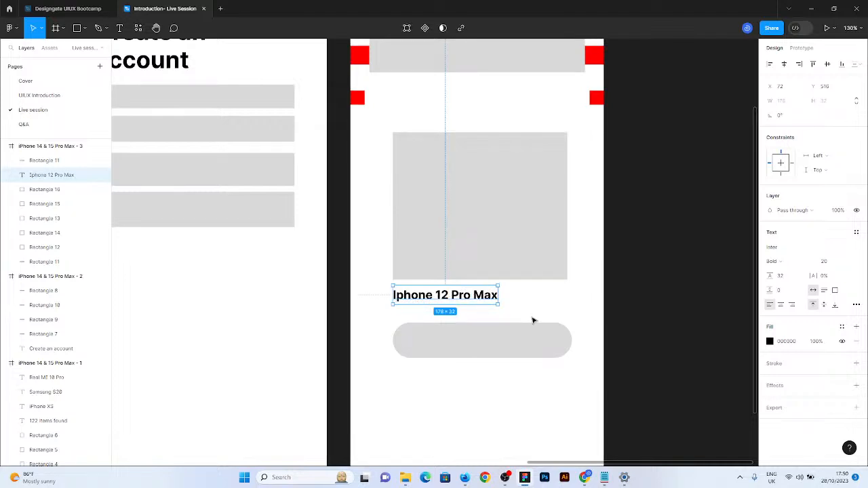
Correct the capitalization of the product name under the large rectangle to "iPhone 12 Pro Max"
double_click(397, 298)
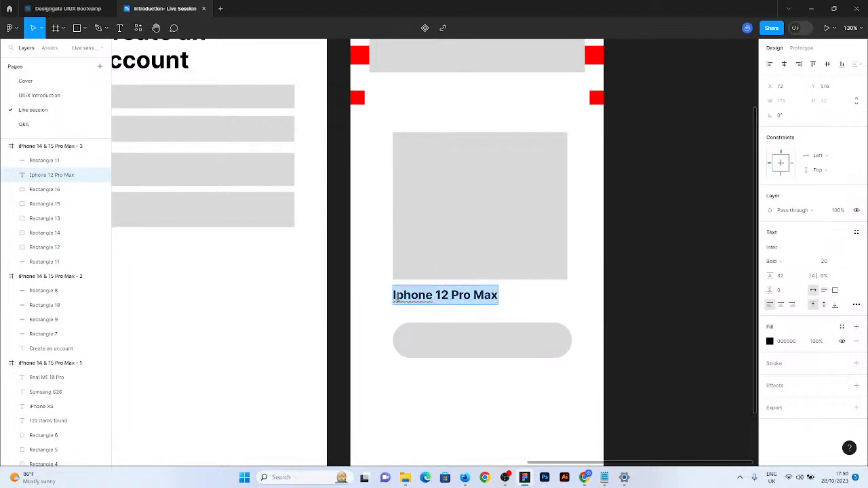
left_click(404, 296)
key("BackSpace")
key("BackSpace")
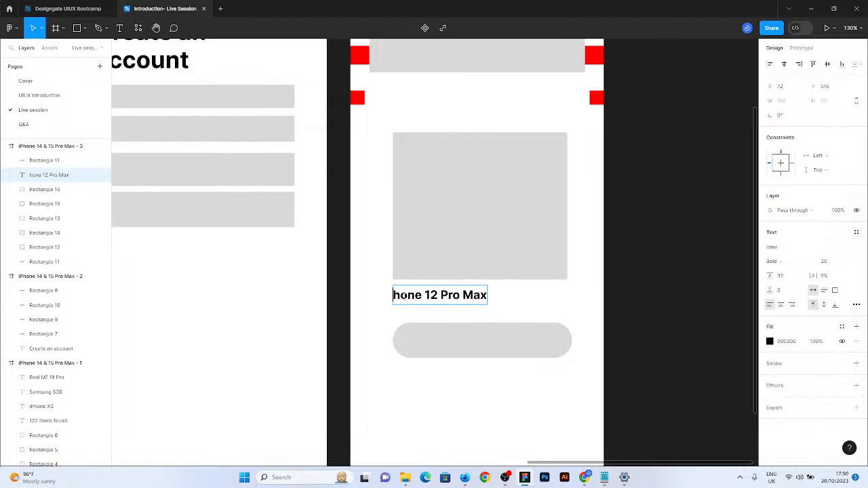
type("iP")
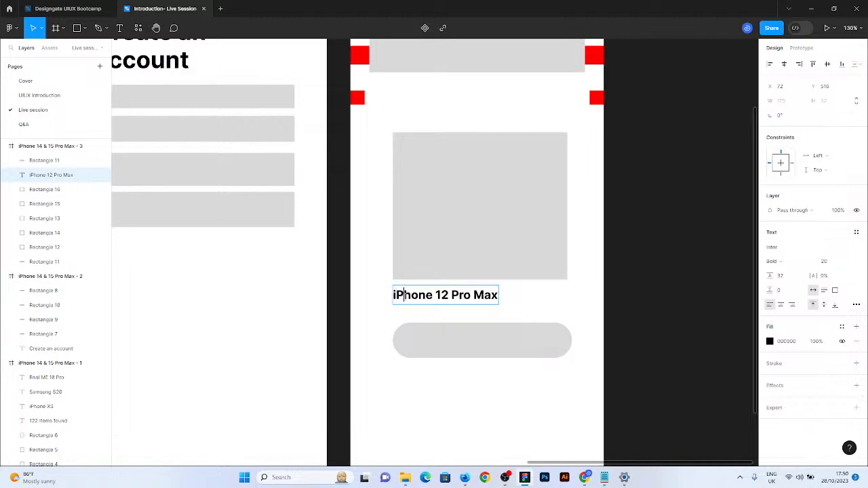
key("Escape")
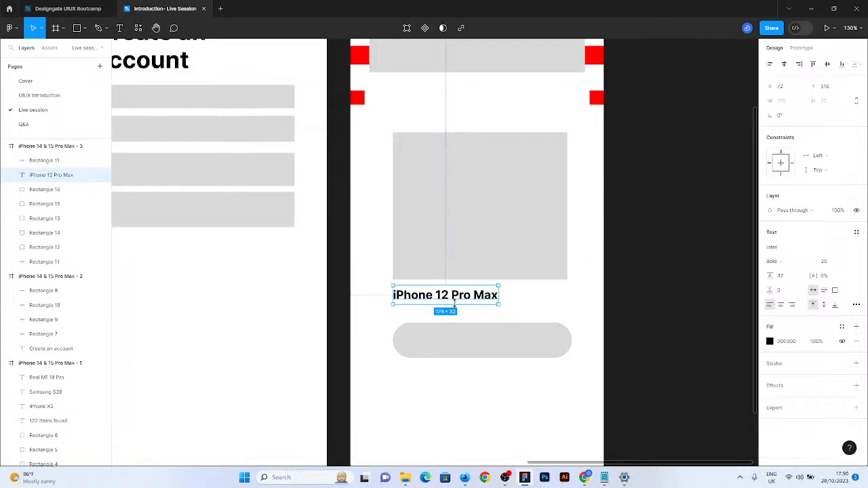
left_click(436, 230)
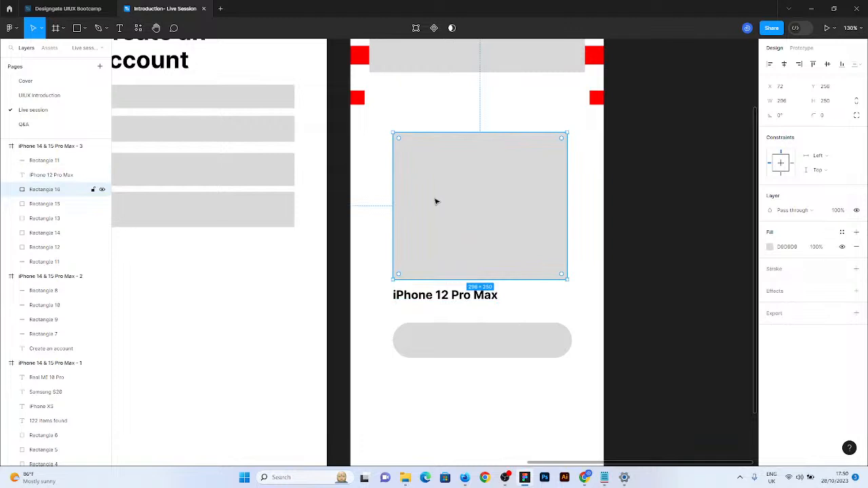
left_click(454, 298)
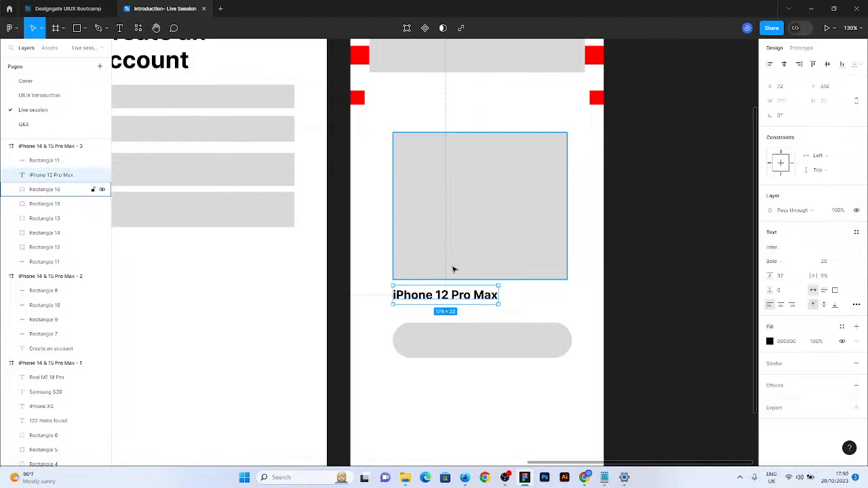
left_click(454, 269)
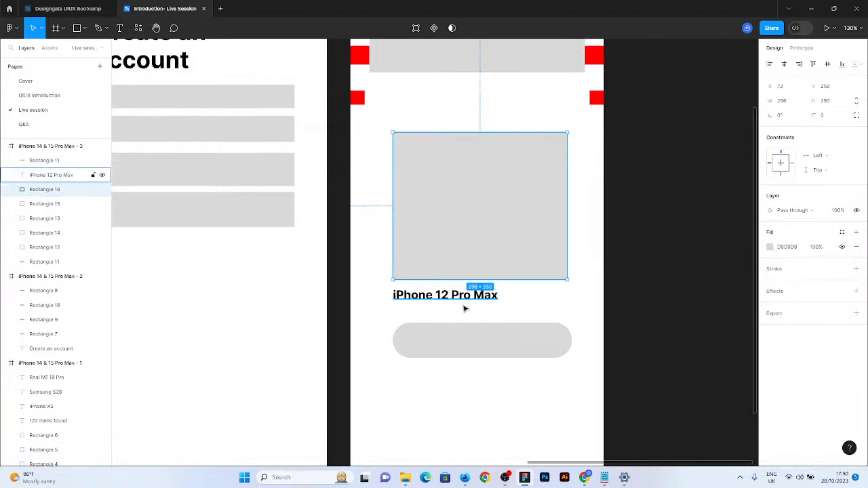
left_click(445, 352)
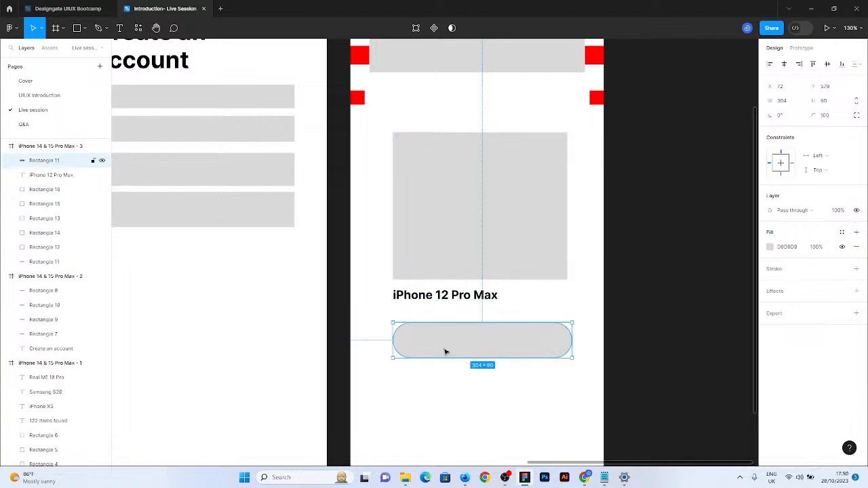
Duplicate the "iPhone 12 Pro Max" text onto the rounded rectangle and change the copy to "Add to cart"
left_click(436, 295)
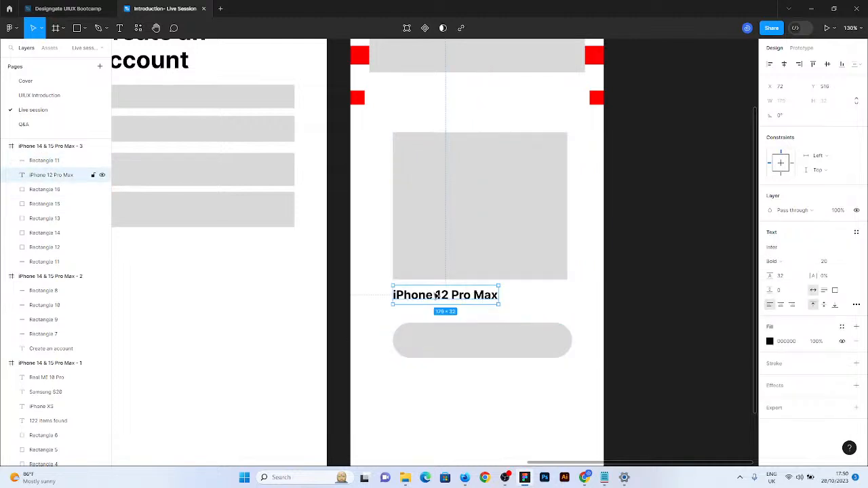
key("ctrl+d")
left_click_drag(436, 296, 493, 343)
right_click(472, 369)
left_click(509, 271)
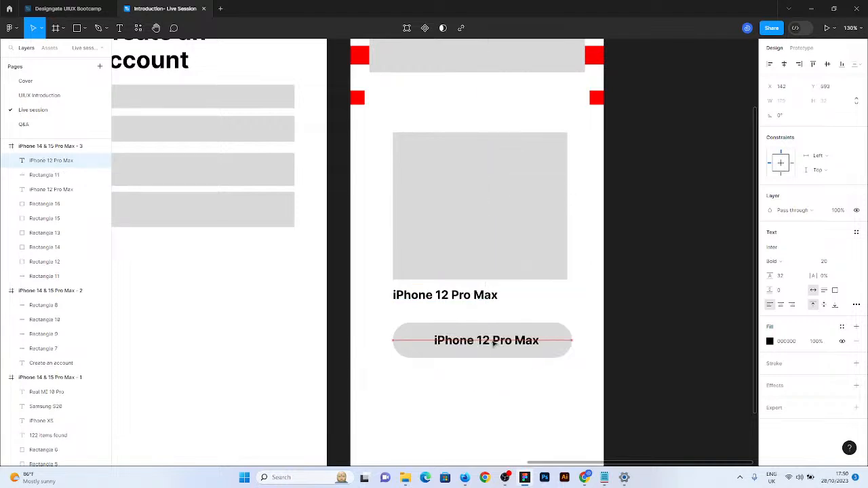
key("Return")
type("Add")
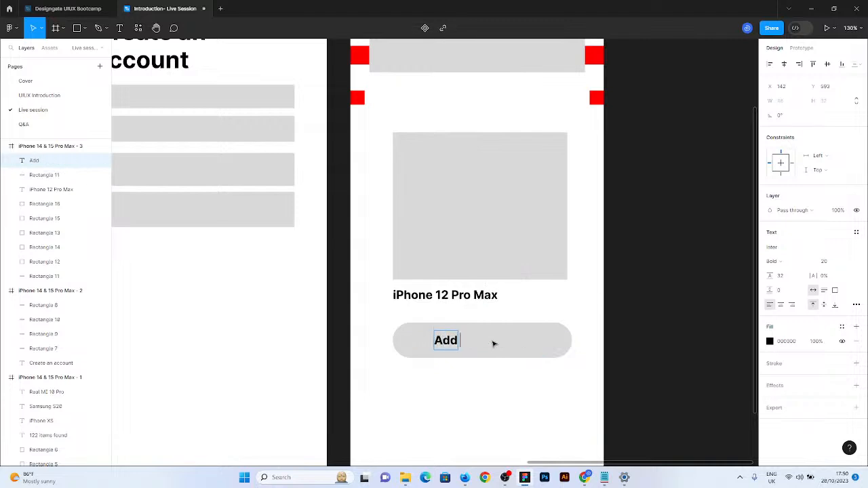
type(" to cart")
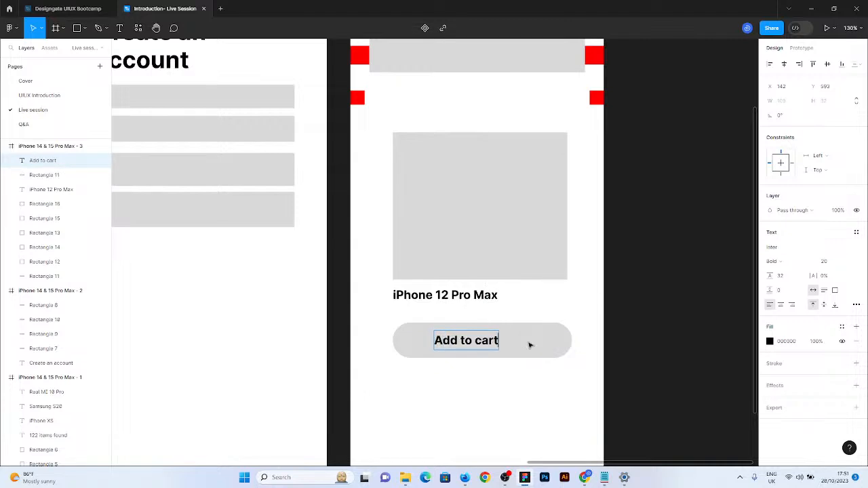
key("Escape")
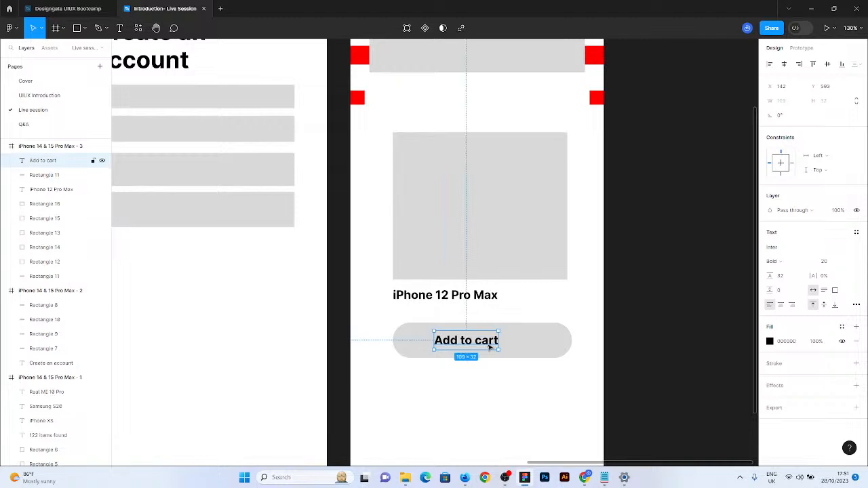
Center the "Add to cart" text horizontally on the rounded rectangle and group the two
left_click(503, 344, "shift")
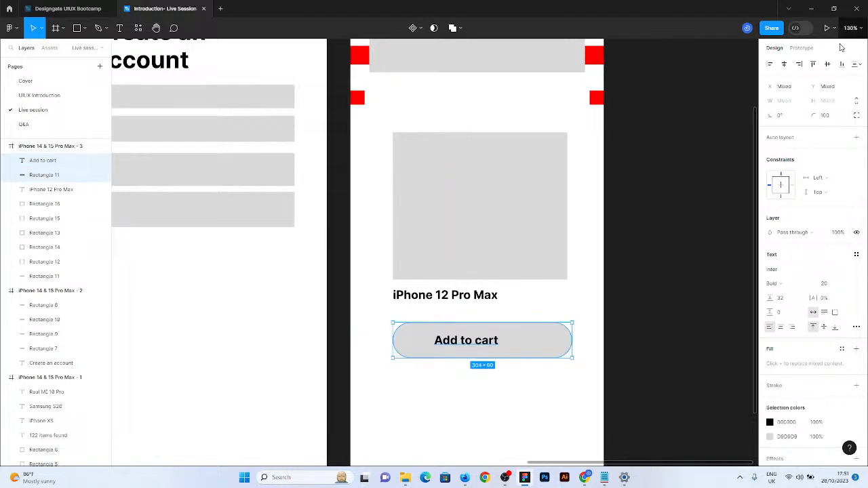
left_click(783, 64)
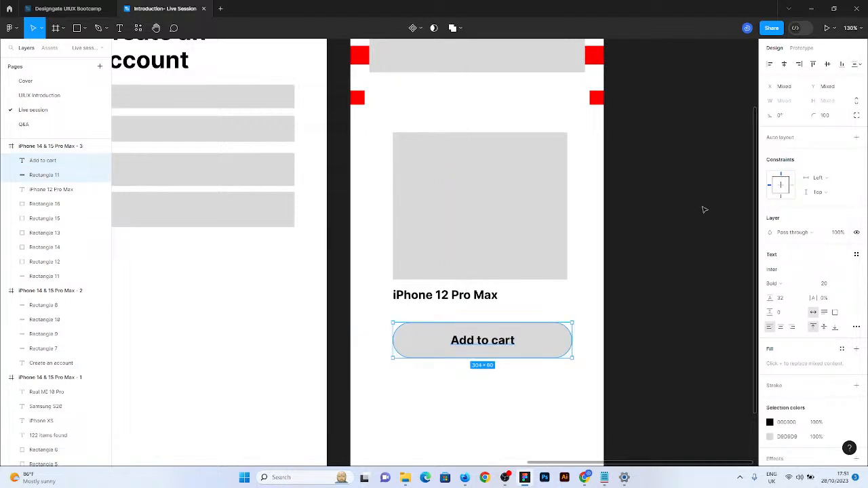
key("ctrl+g")
left_click(703, 209)
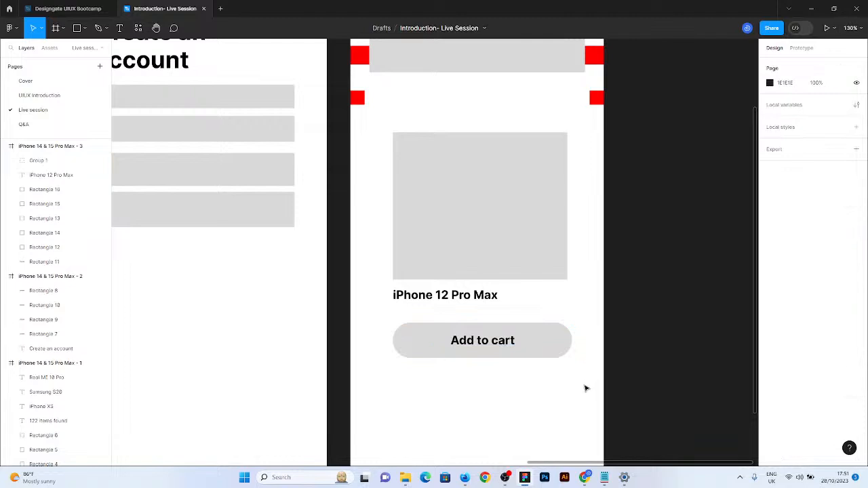
left_click(425, 297)
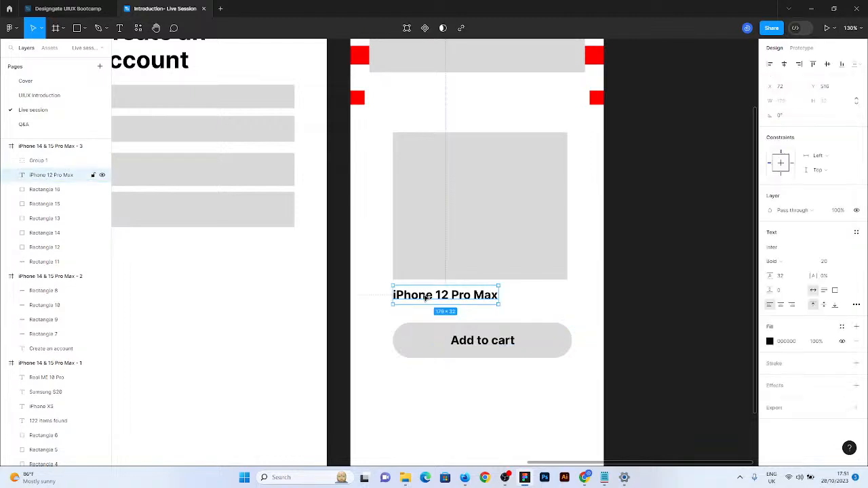
left_click(420, 270)
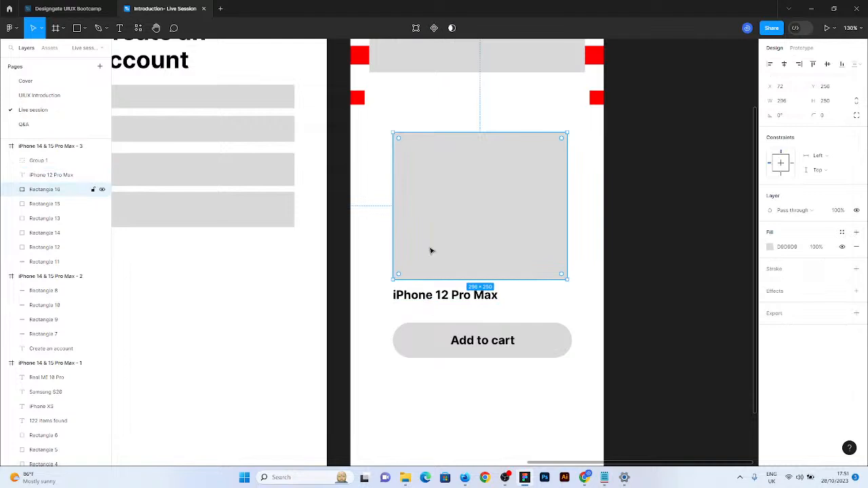
left_click(475, 352)
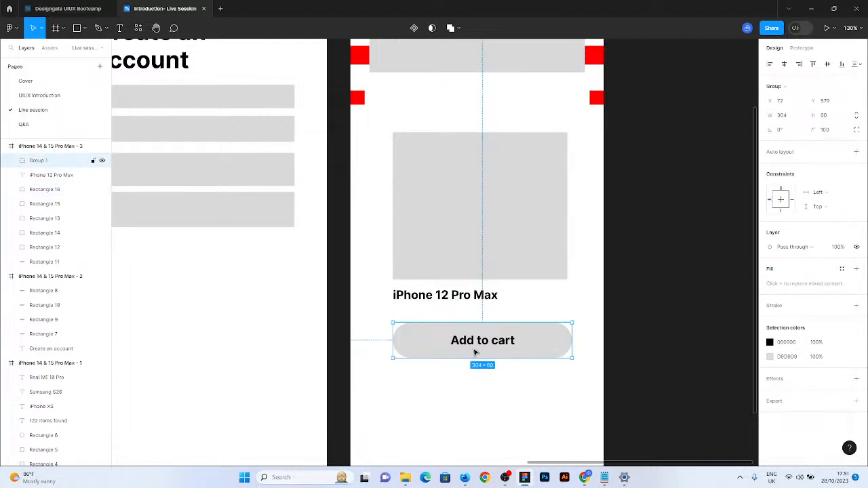
left_click(474, 297)
left_click(484, 231)
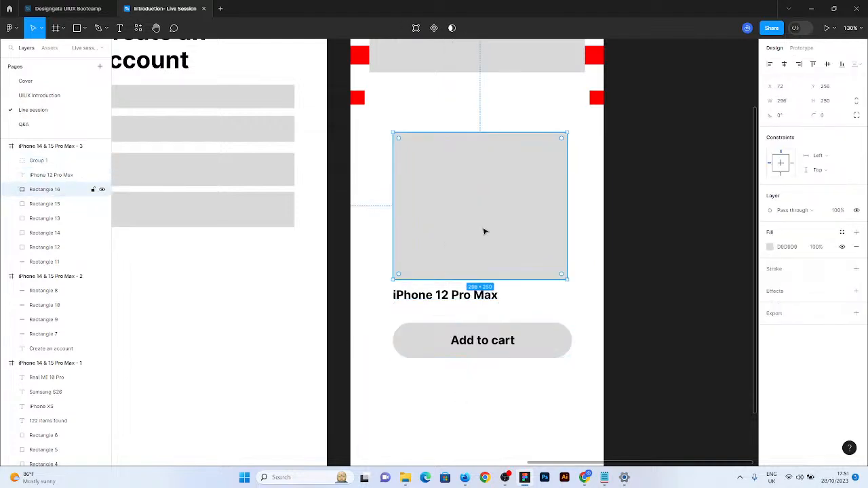
left_click(455, 296)
left_click(459, 260)
Put the large rectangle and the "iPhone 12 Pro Max" text into a vertical auto layout with an item spacing of 8
key("shift+Tab")
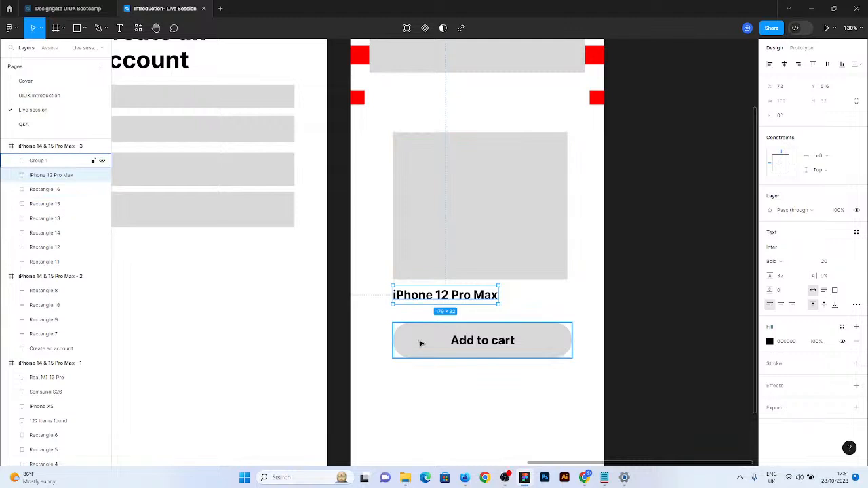
left_click(444, 260, "shift")
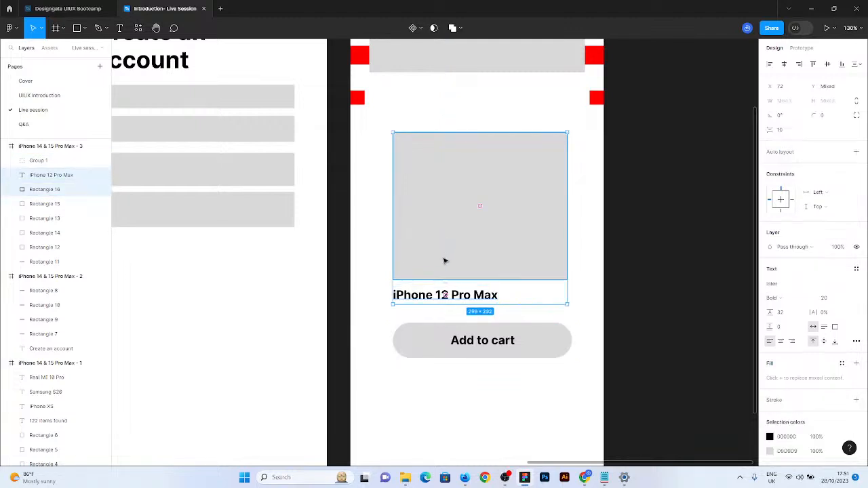
key("shift+a")
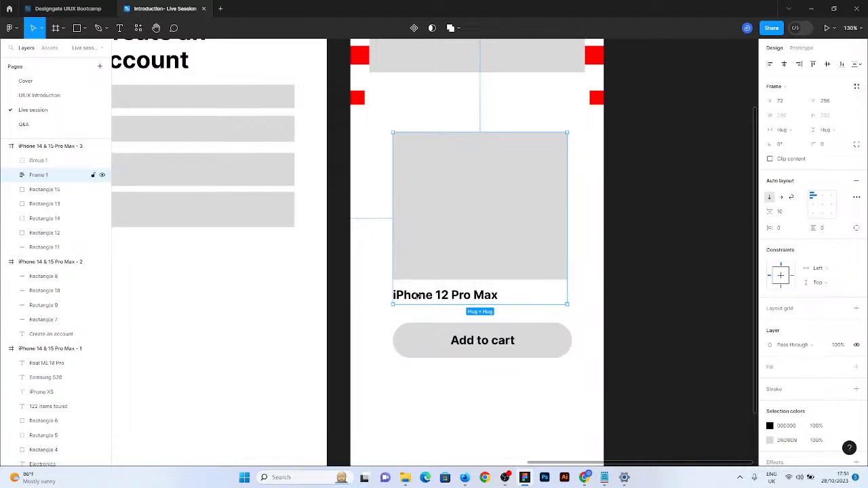
left_click(794, 212)
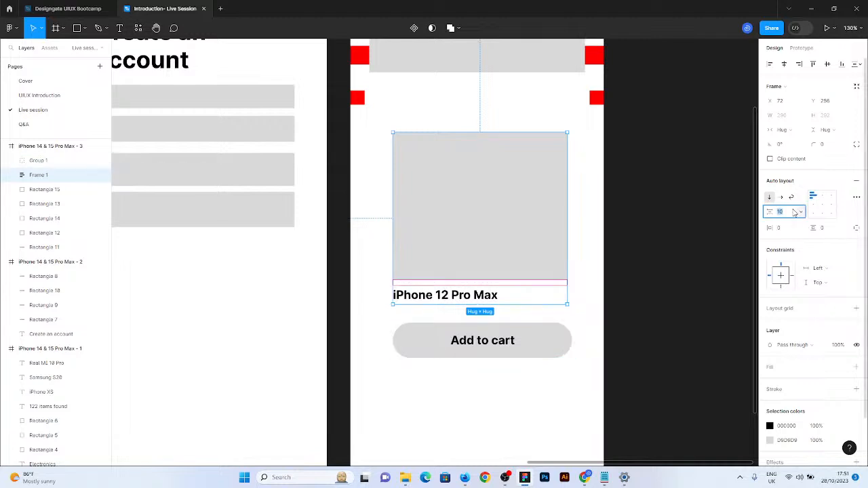
type("8")
key("Return")
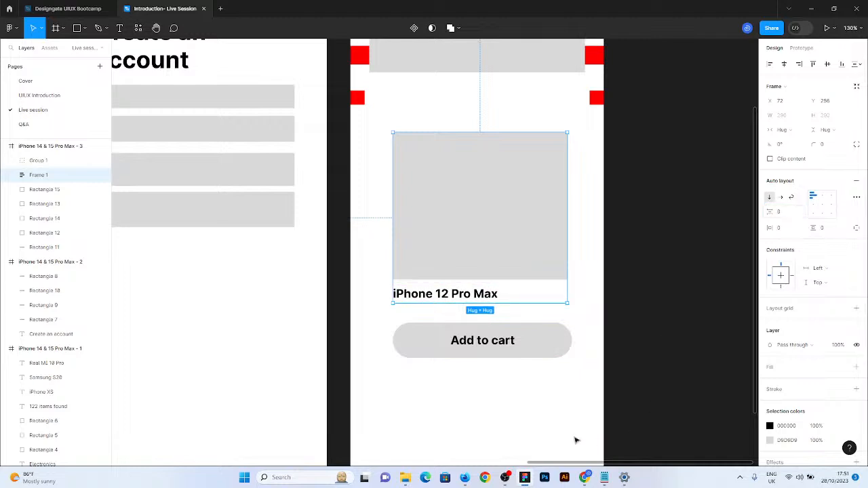
left_click(528, 418)
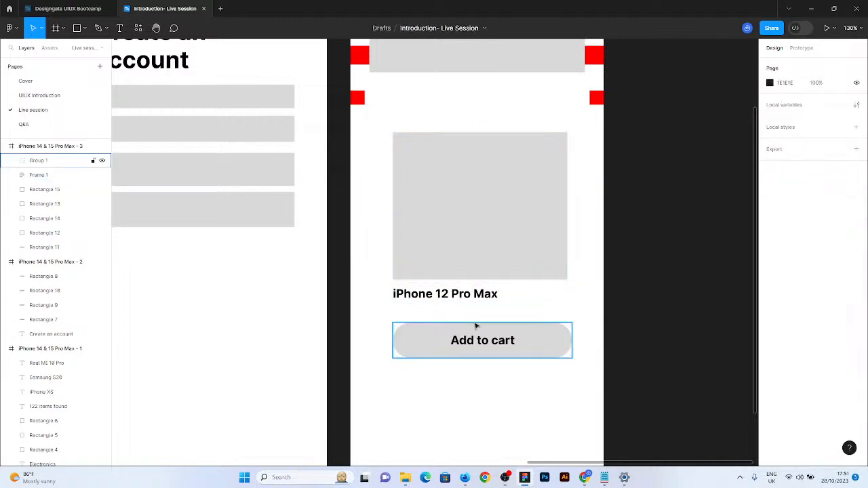
Combine the product frame and the "Add to cart" group in a vertical auto layout with an item spacing of 16
left_click(433, 304)
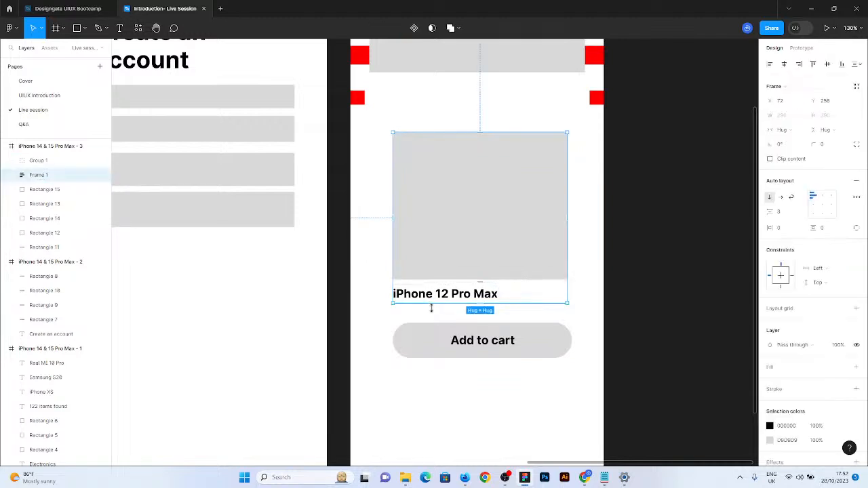
left_click(425, 345, "shift")
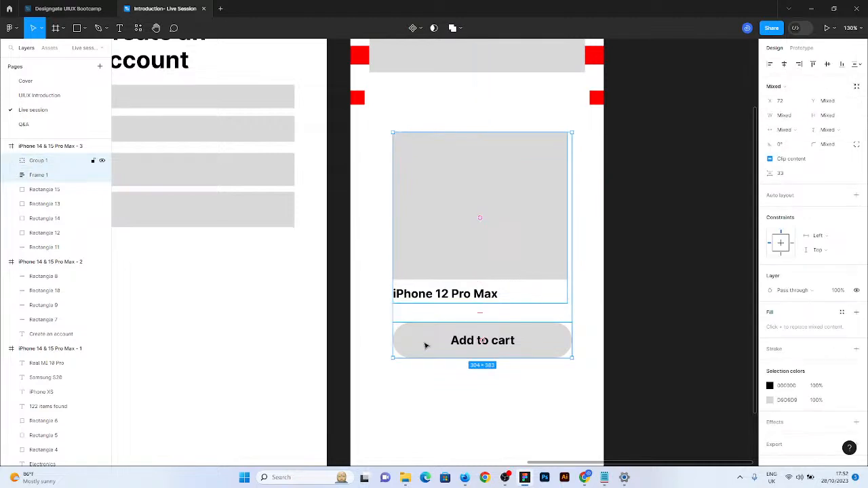
key("shift+a")
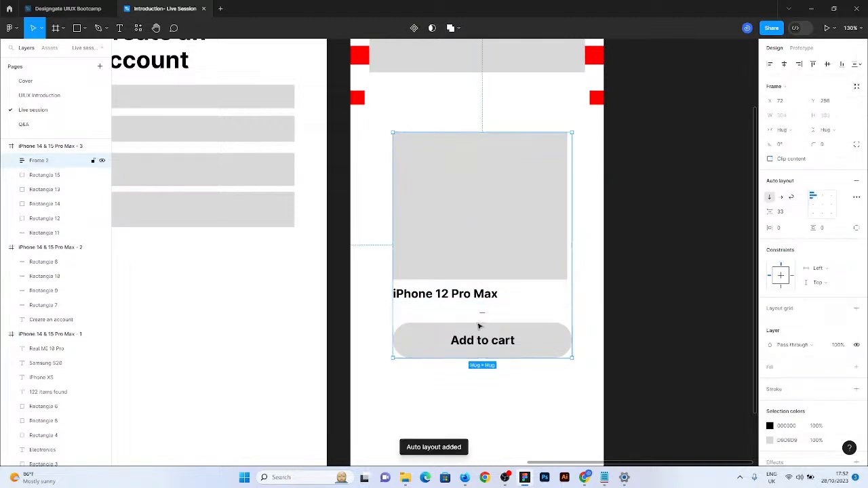
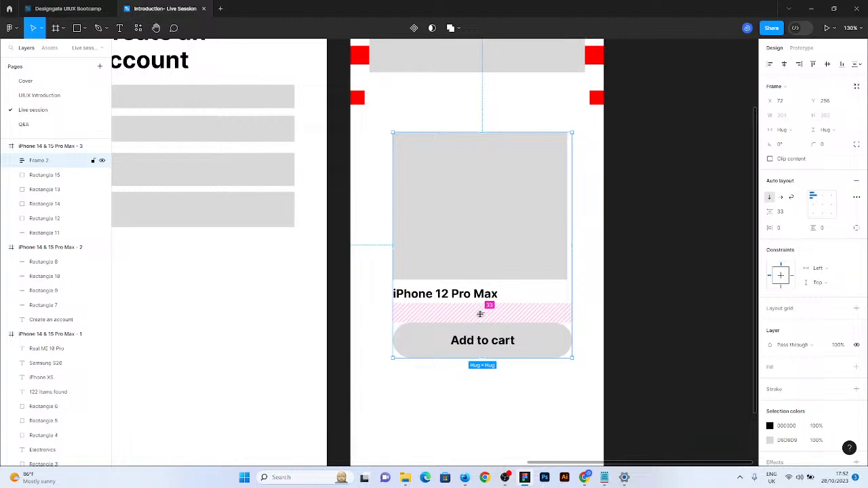
left_click(783, 219)
type("16")
key("Return")
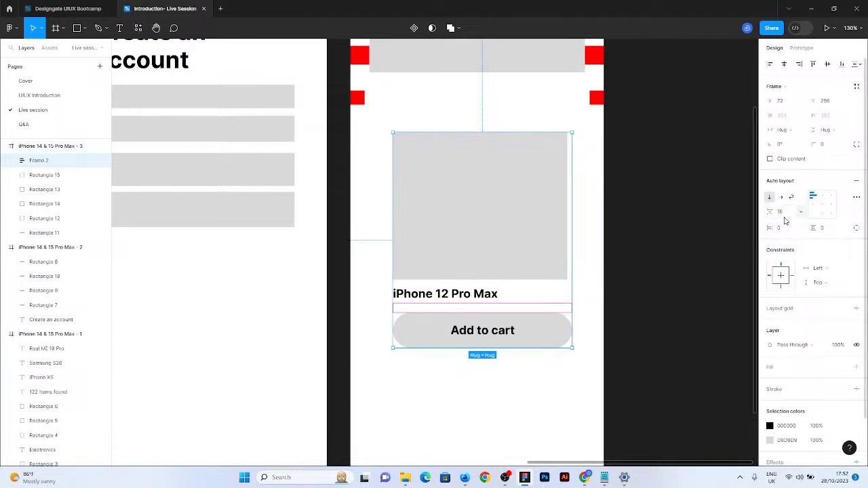
Set the item spacing of the product card's auto layout to 24
left_click(495, 416)
left_click(465, 316)
left_click(793, 215)
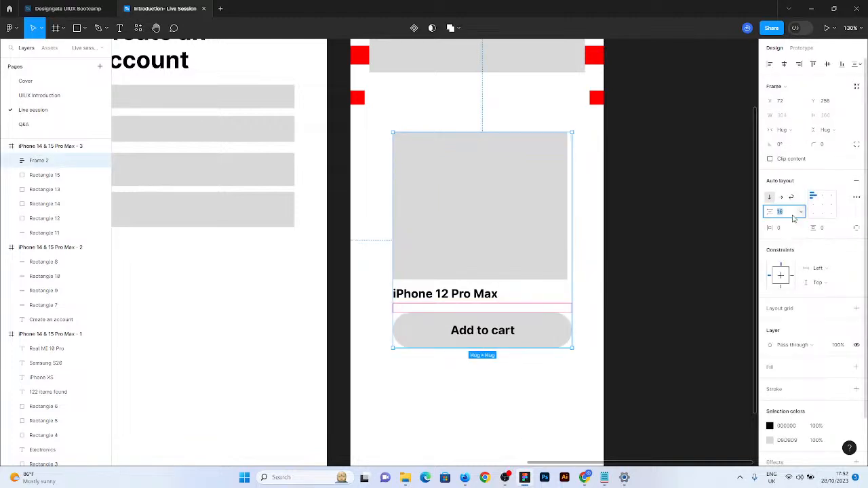
type("3")
type("4")
key("Return")
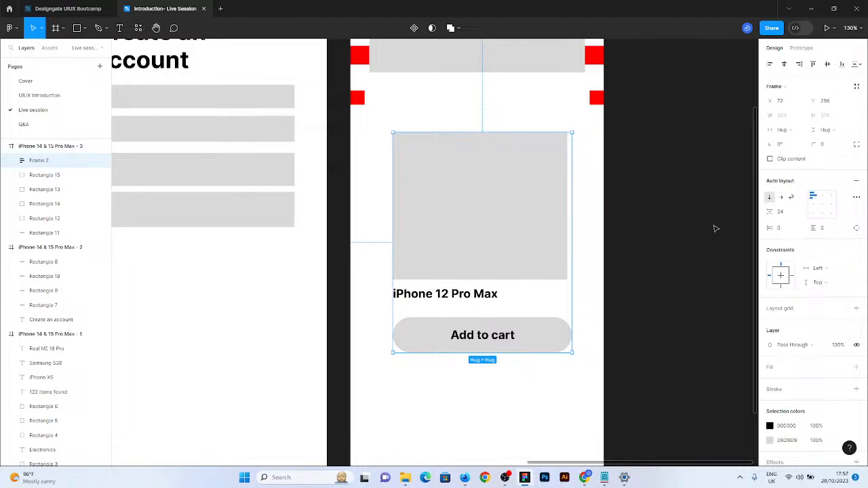
Set the card's horizontal and vertical padding to 16 and fill it with red FF0000
left_click(786, 229)
type("16")
key("Return")
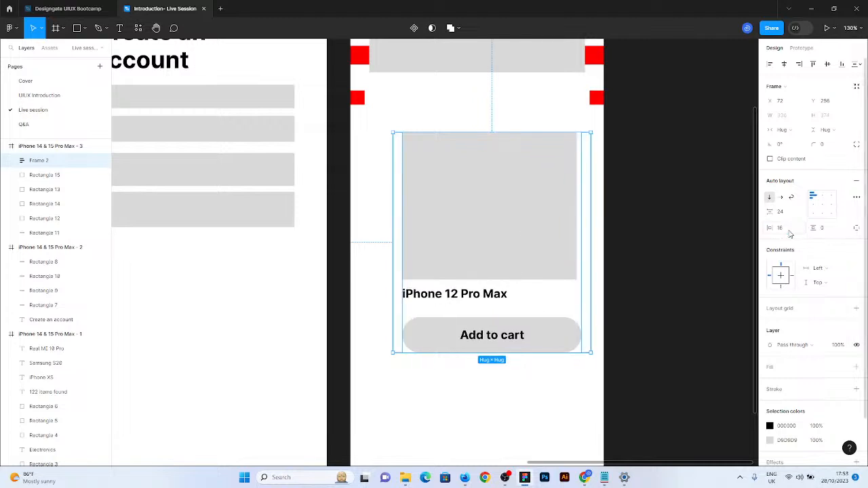
left_click(827, 230)
type("16")
key("Return")
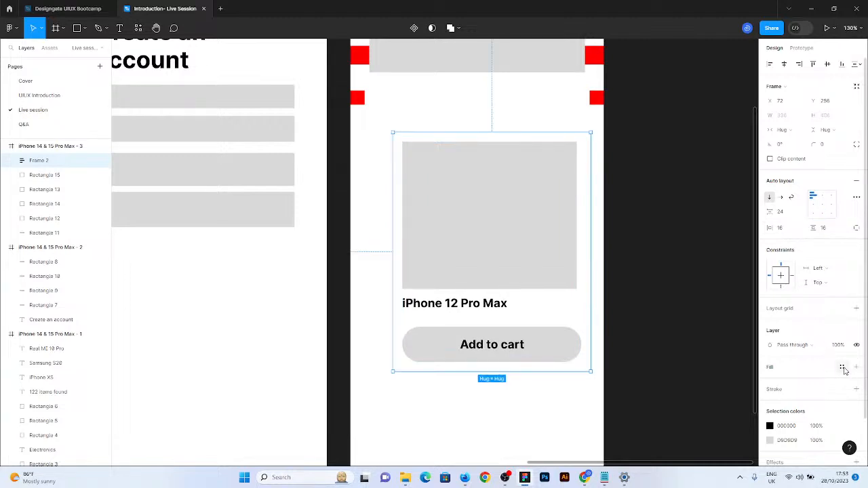
left_click(842, 368)
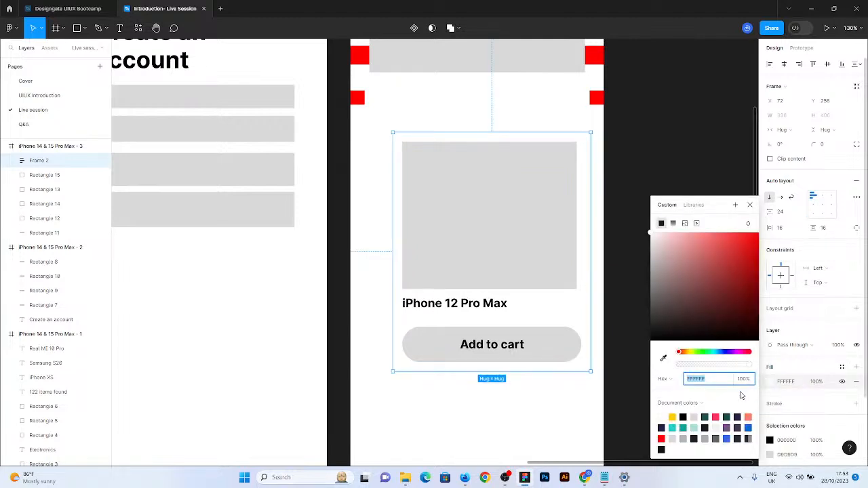
left_click(663, 439)
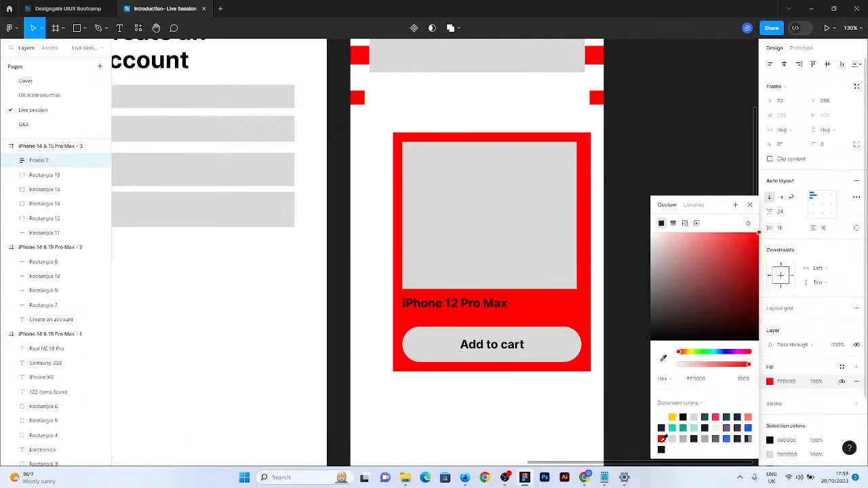
Set the width of the inner product frame and its image rectangle to Fill container
left_click(507, 223)
left_click(508, 223)
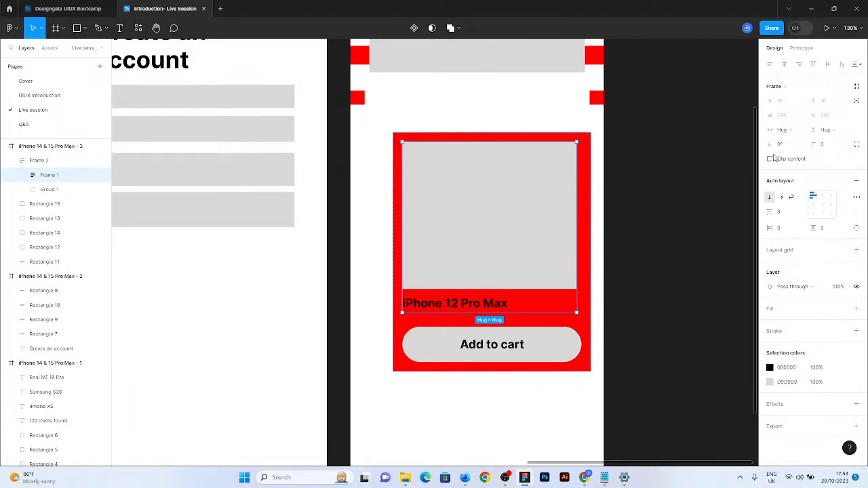
left_click(779, 130)
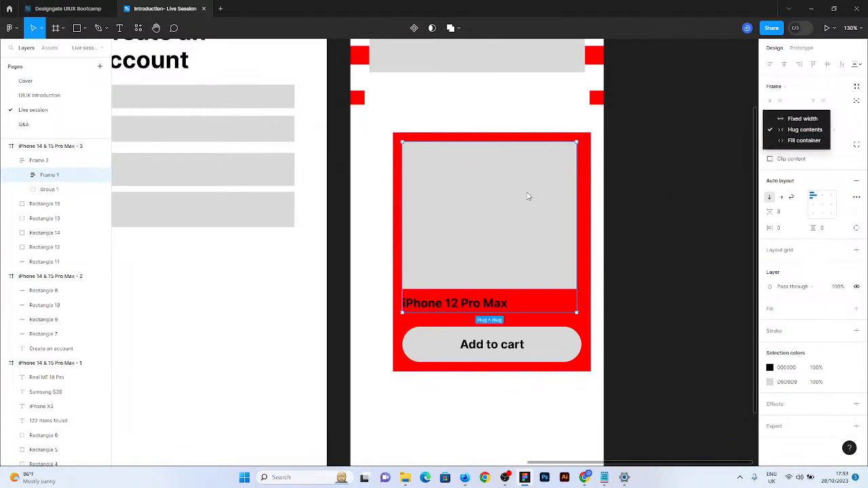
left_click(810, 140)
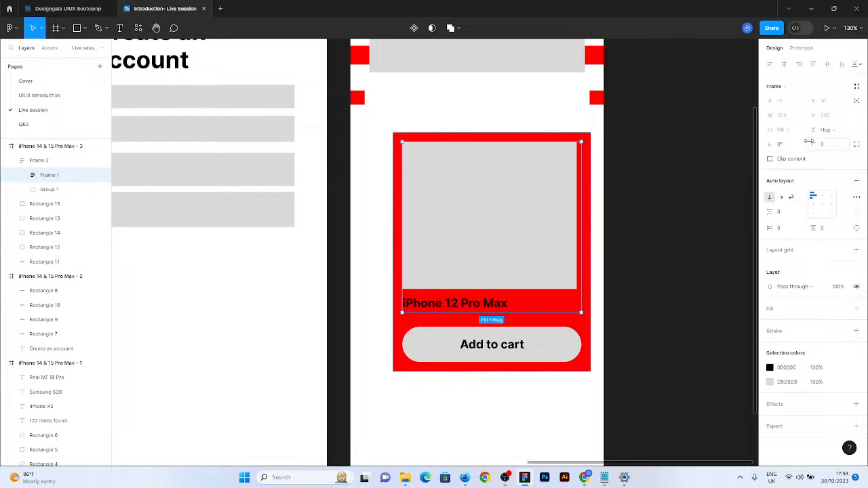
left_click(808, 140)
left_click(801, 133)
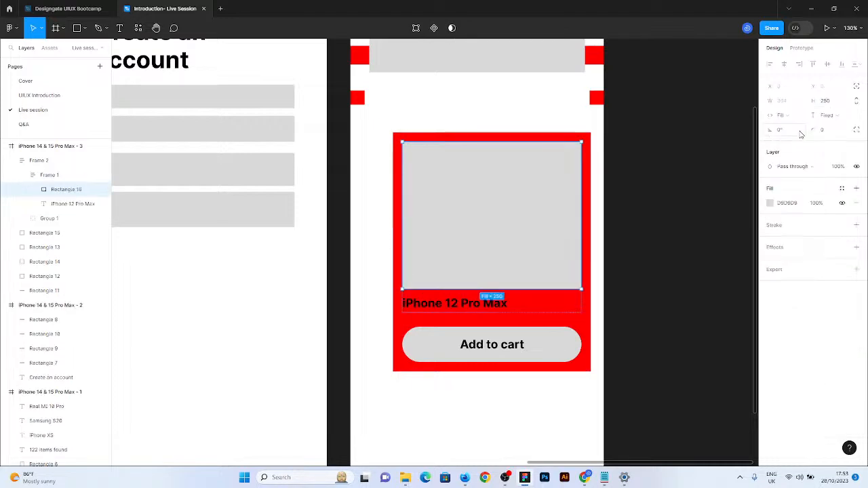
Set the width of the "Add to cart" group to Fill container
left_click(546, 351)
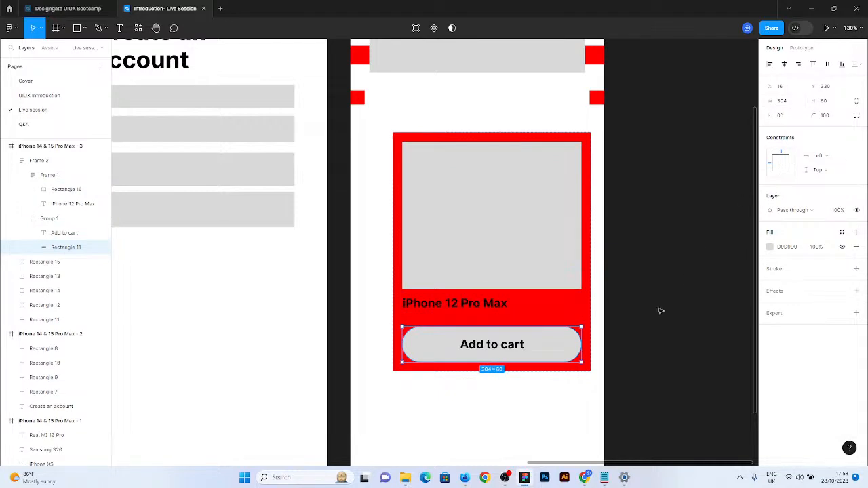
left_click(659, 311)
left_click(556, 350)
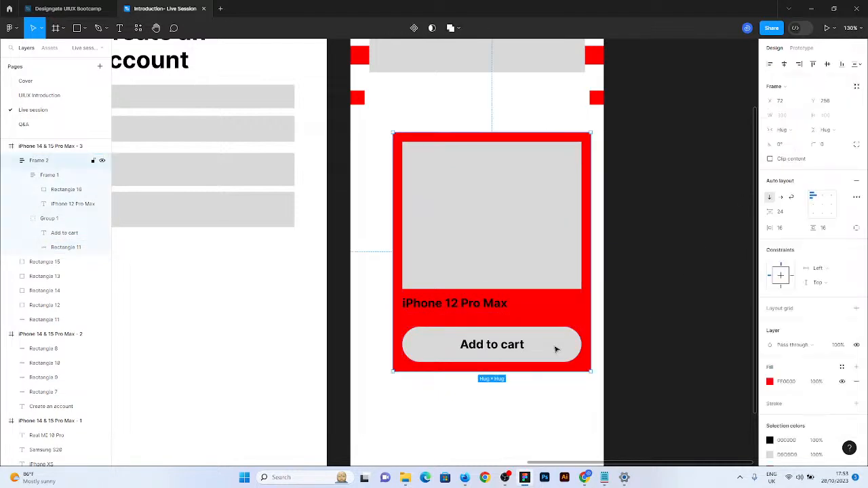
left_click(783, 130)
left_click(794, 140)
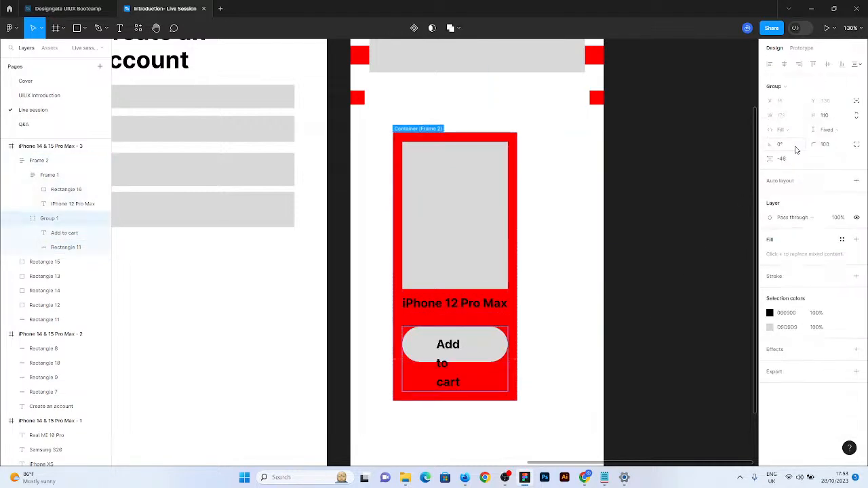
Set the "Add to cart" text to auto width with centered alignment and center it horizontally on the rounded rectangle
left_click(686, 291)
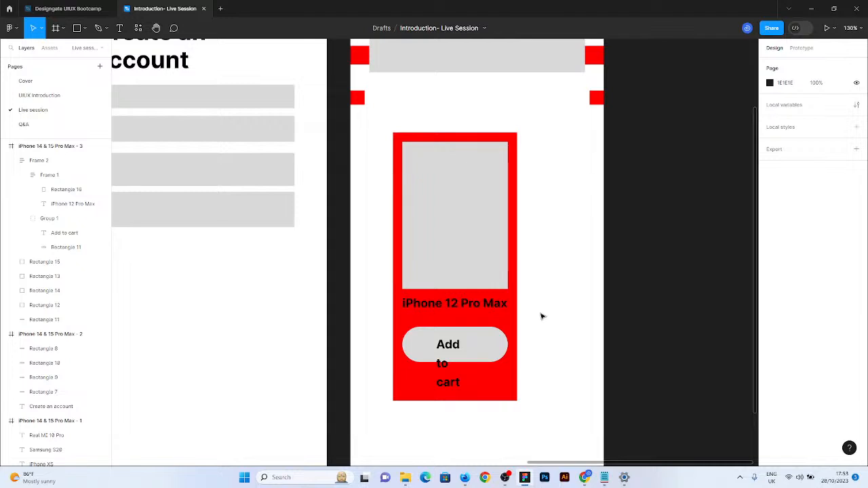
left_click(447, 347)
left_click(448, 347)
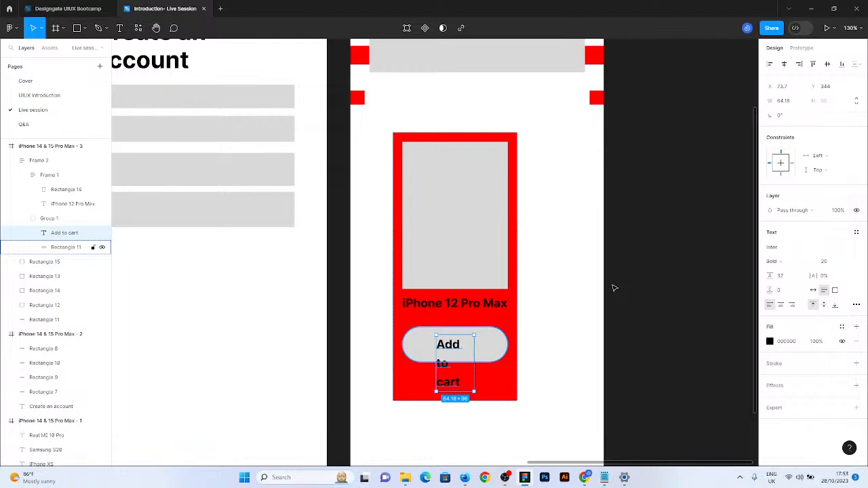
left_click(813, 290)
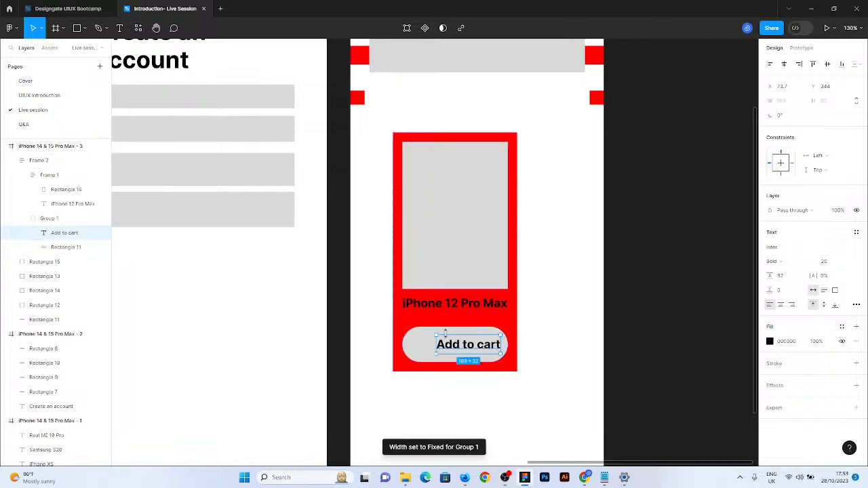
left_click(780, 305)
left_click(422, 345, "shift")
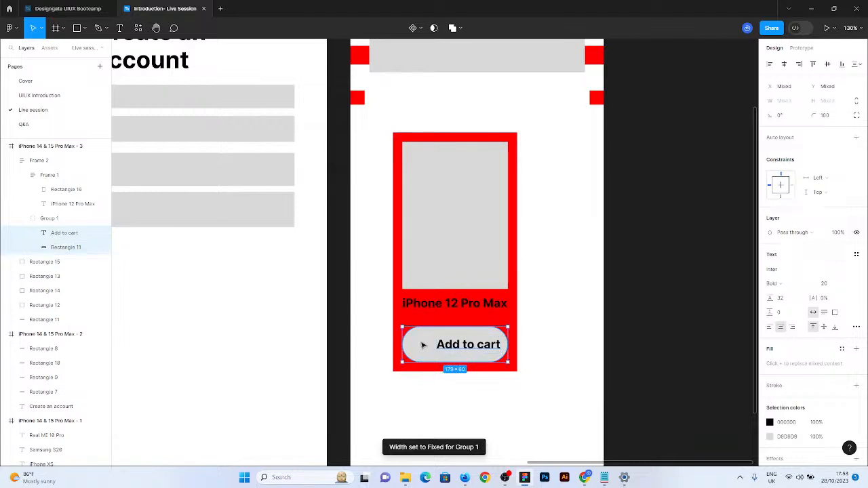
left_click(784, 64)
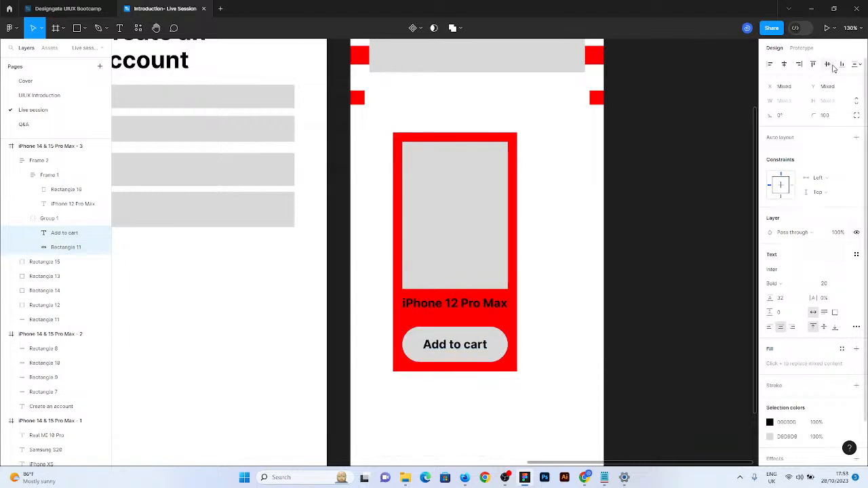
Set the product card's corner radius to 8
left_click(514, 308)
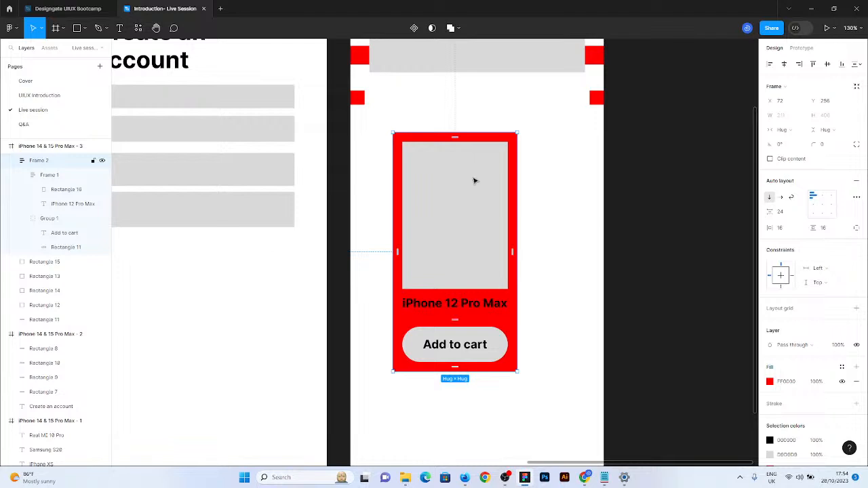
left_click(822, 144)
type("8")
key("Return")
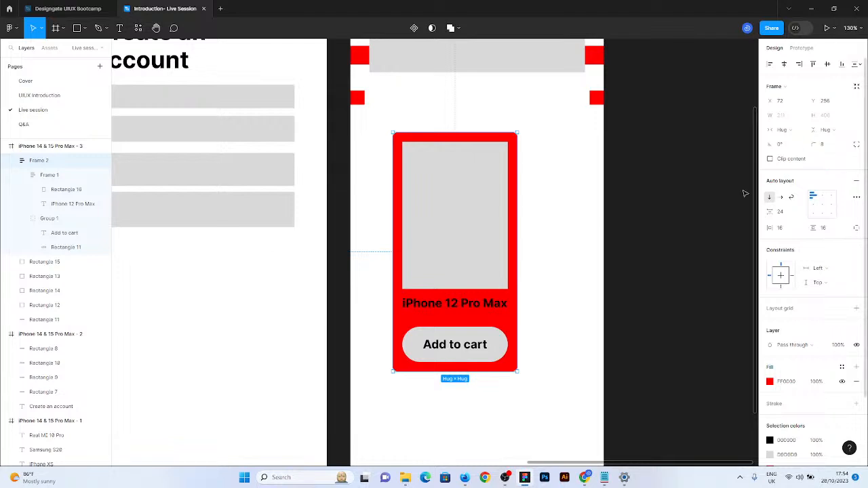
Round the image placeholder's corners and change the card to a width of 319 with a blue 336AEA fill
left_click(496, 168, "ctrl")
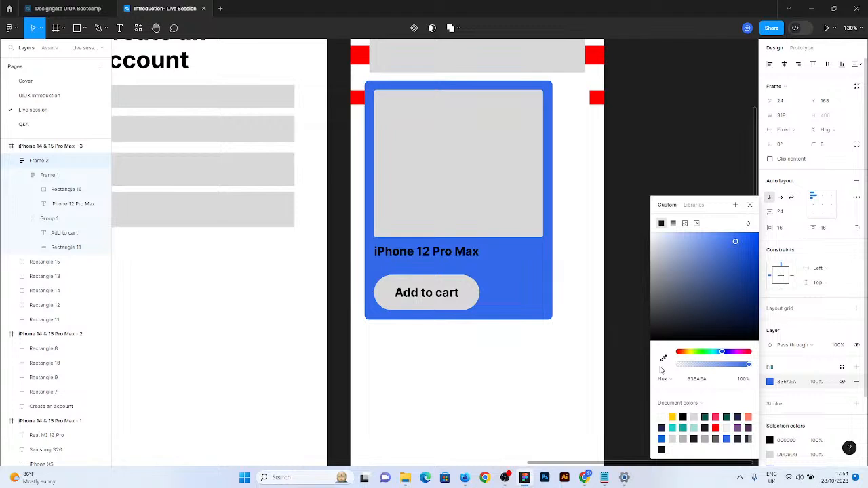
left_click(647, 164)
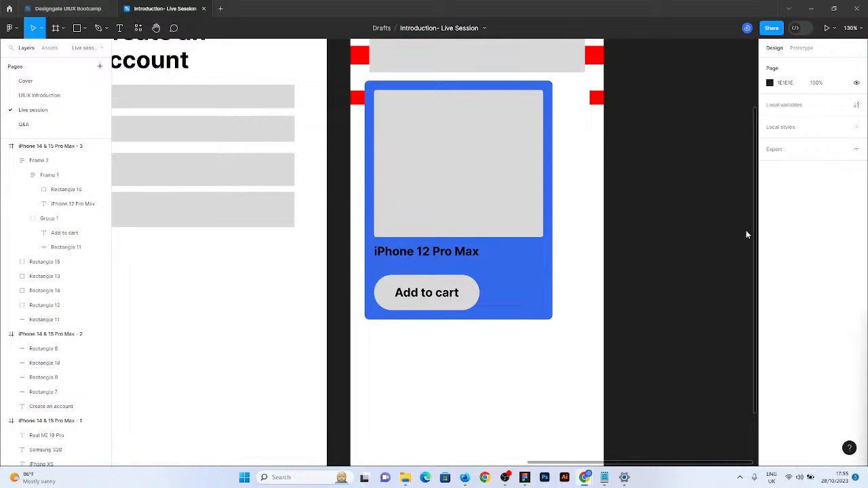
Duplicate the Display, Heading and Body notes text and place the copy above the topic list, ready for editing
left_click(474, 280)
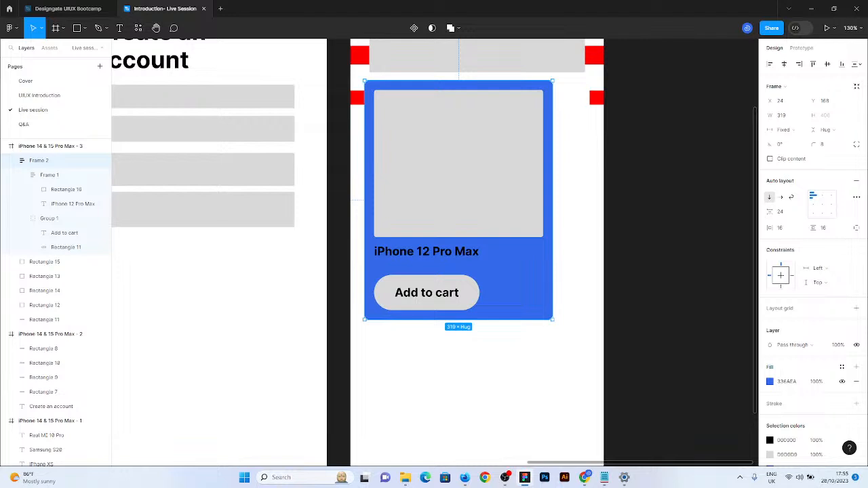
scroll(544, 232, "down", 5)
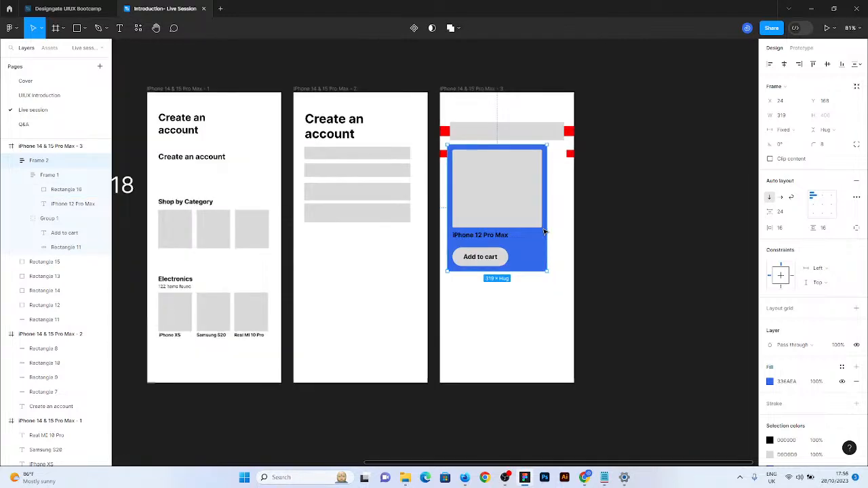
scroll(610, 234, "down", 5)
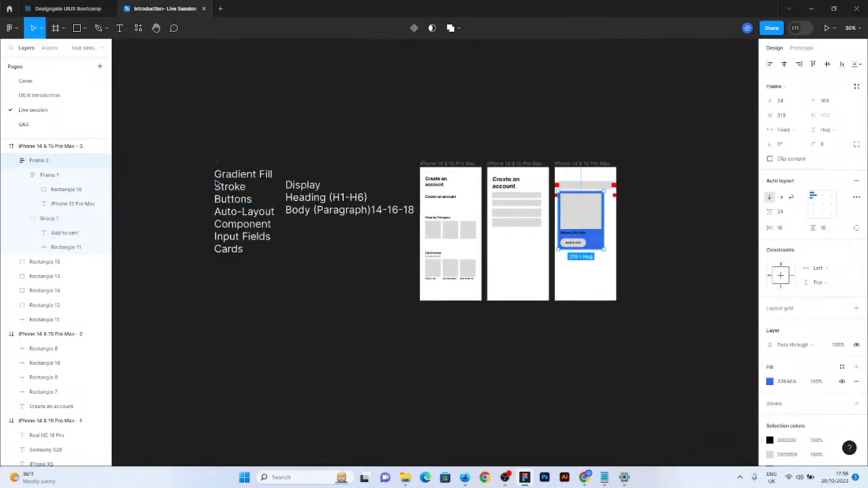
scroll(216, 183, "up", 4)
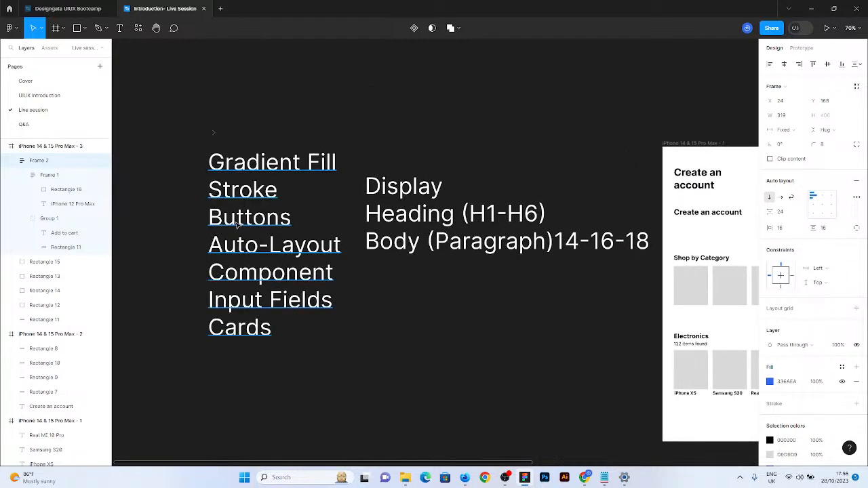
scroll(237, 225, "down", 2)
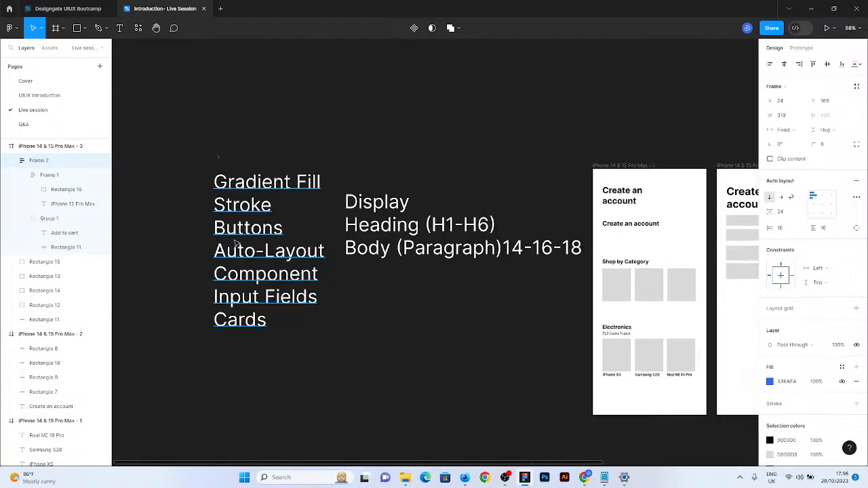
scroll(235, 242, "up", 2)
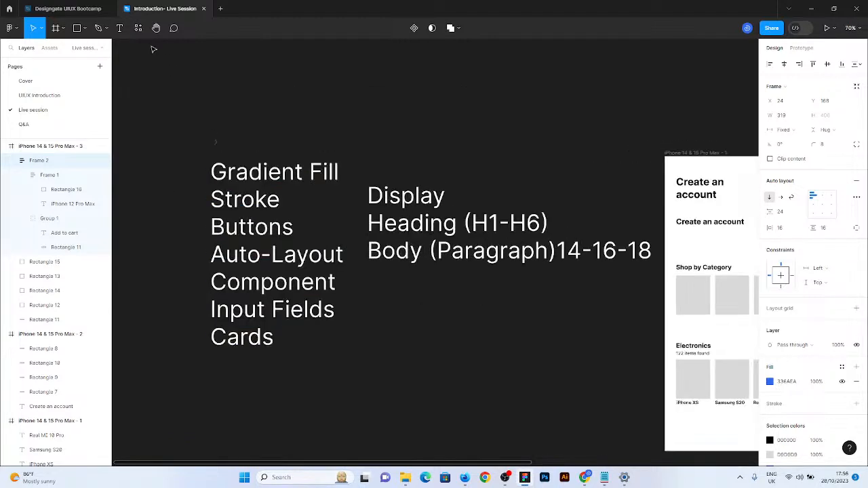
left_click(423, 197)
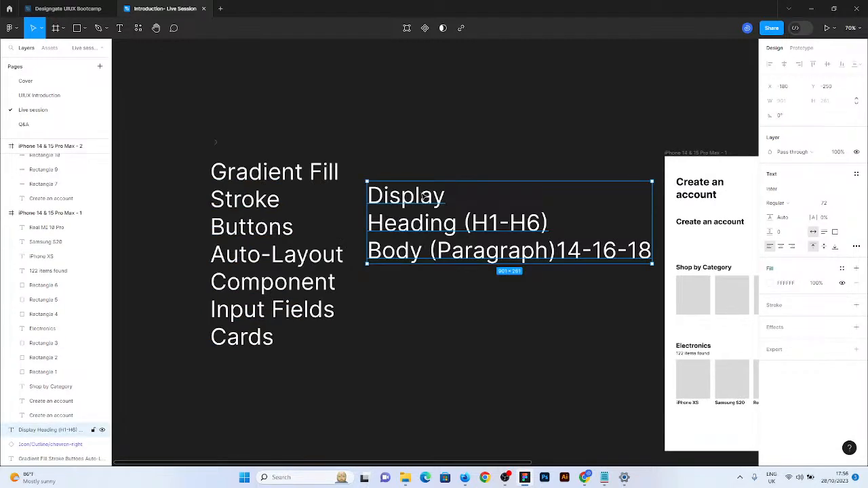
key("ctrl+d")
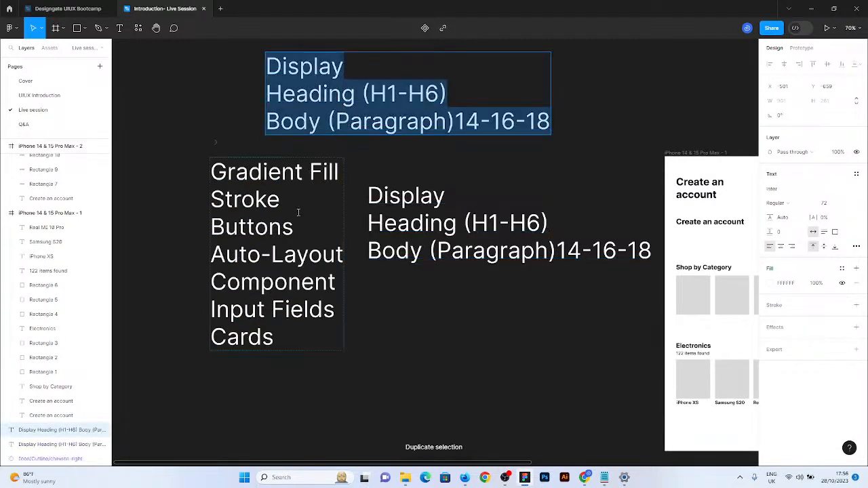
scroll(339, 91, "up", 2)
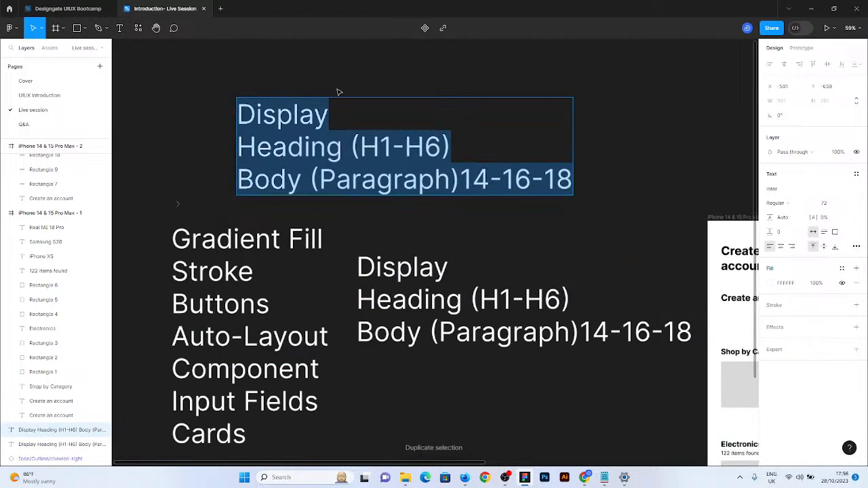
Replace the copied text with "UIUX" and add a second line reading "UI: User Interface"
type("UIUX")
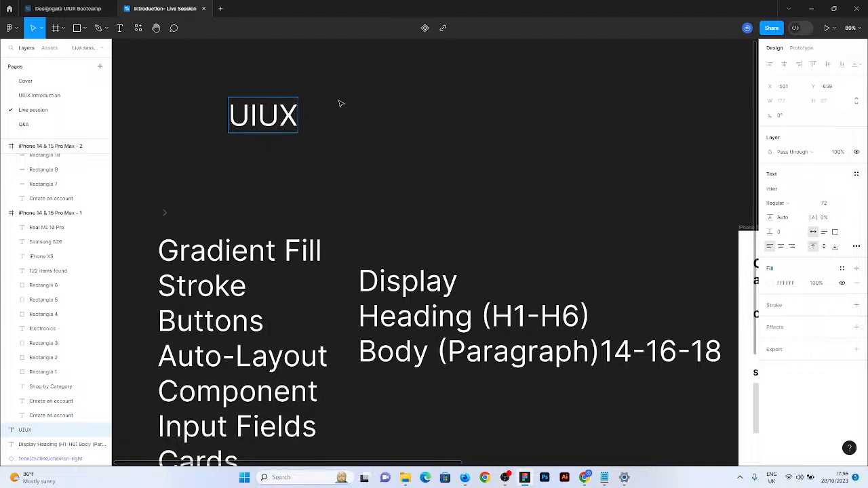
key("Return")
type("UI")
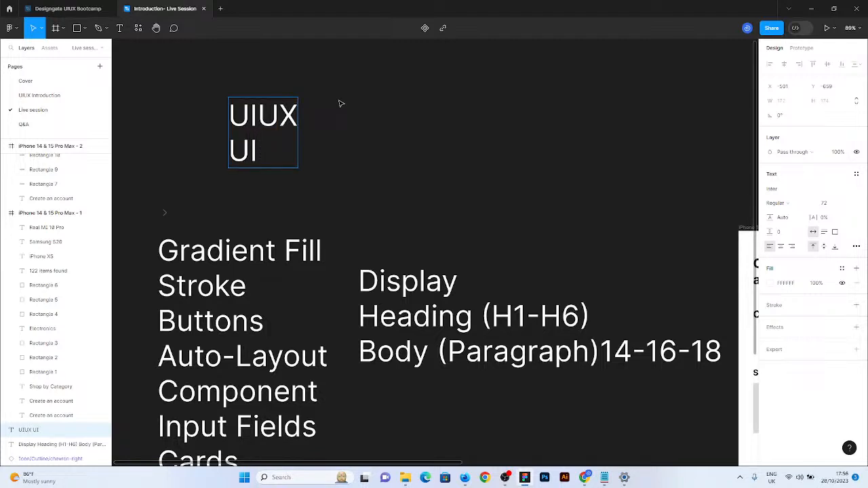
type(": User Interface")
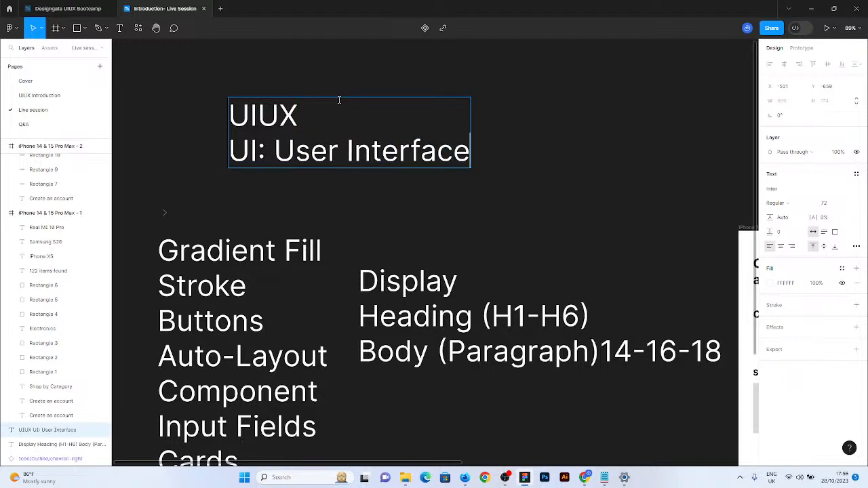
Add a third line reading "UX: User Experience," using the spelling suggestion for "Experience"
key("Return")
type("UX: ")
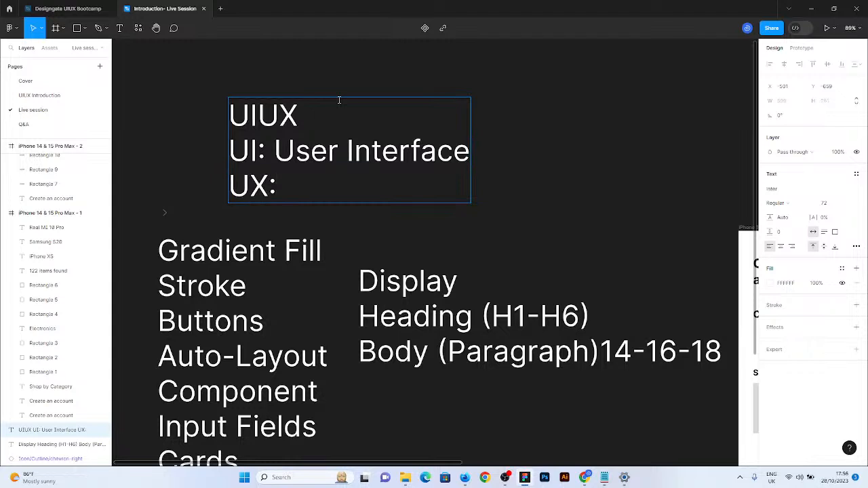
type("User Exp")
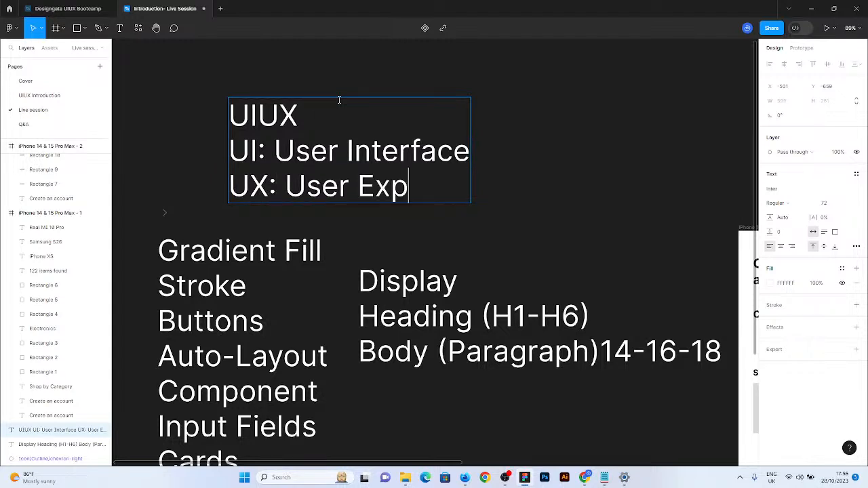
type("ereince,")
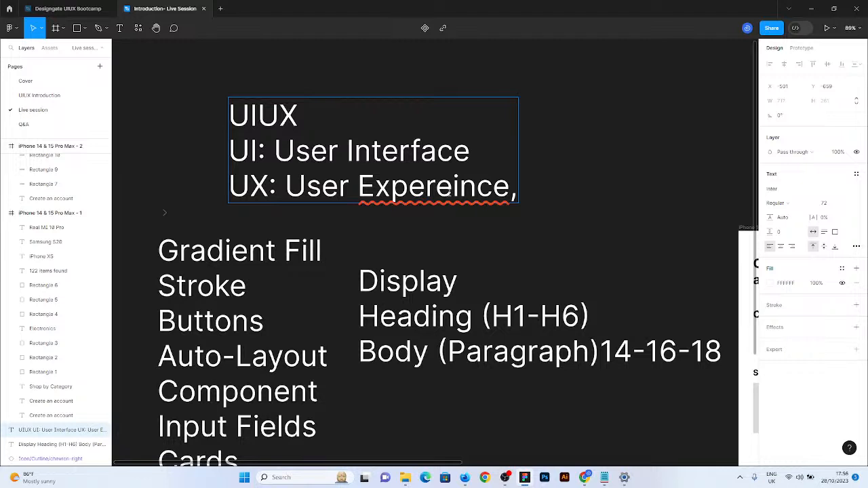
right_click(449, 192)
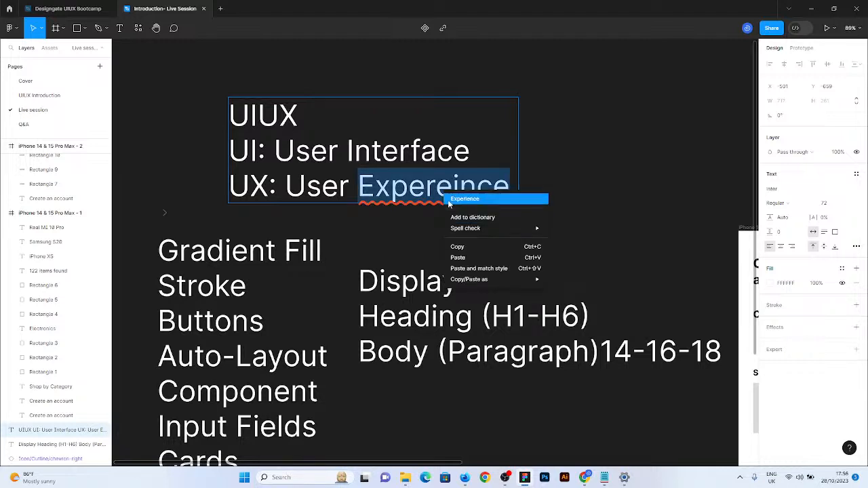
left_click(465, 199)
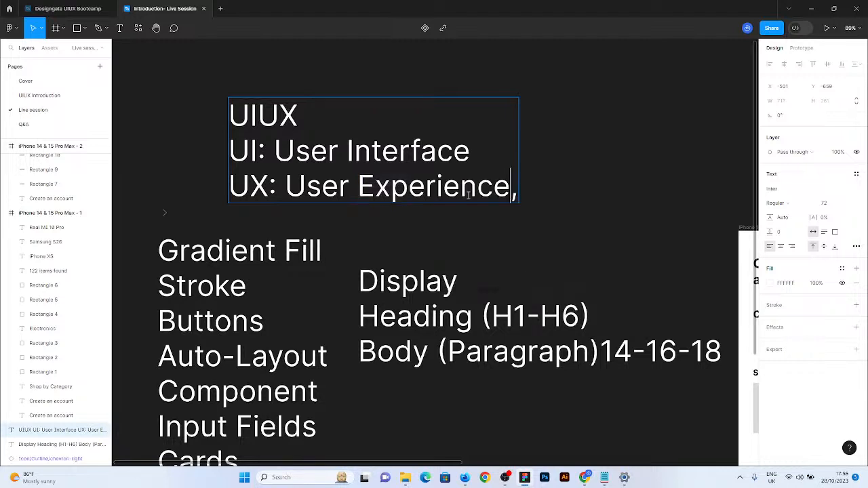
Append "User Xperience" after the comma on the UX line, correcting the letter order in "Xperience"
type("User ")
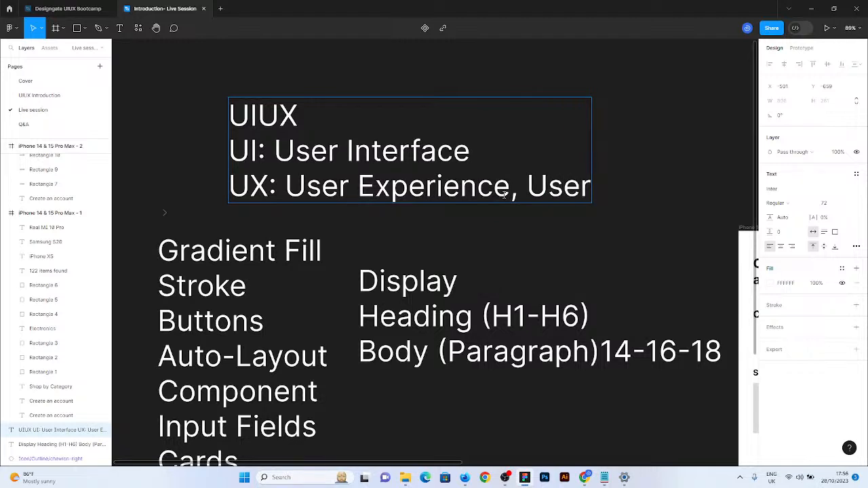
type("Xpreience")
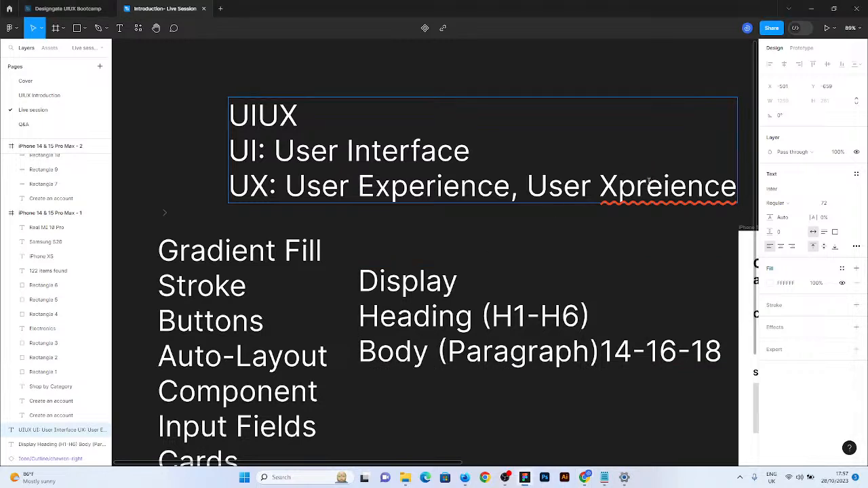
left_click_drag(661, 182, 640, 180)
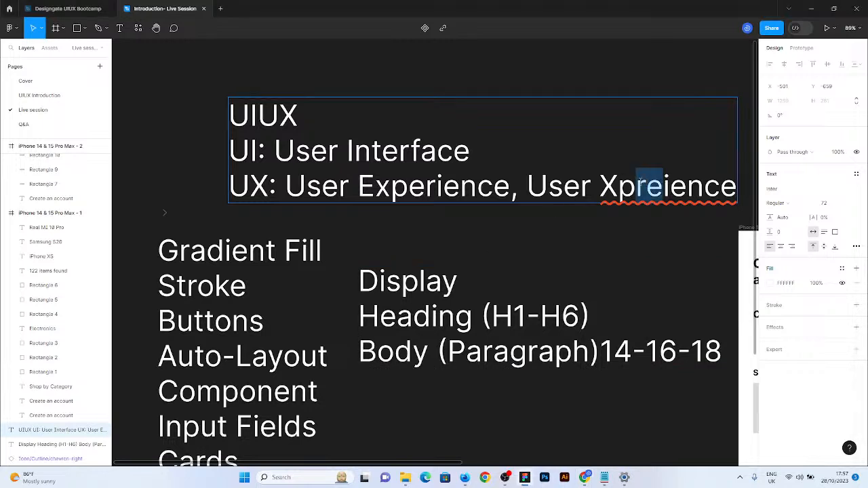
type("er")
Move the UIUX text block up and left to about X -658, Y -712
key("Escape")
left_click_drag(565, 199, 531, 178)
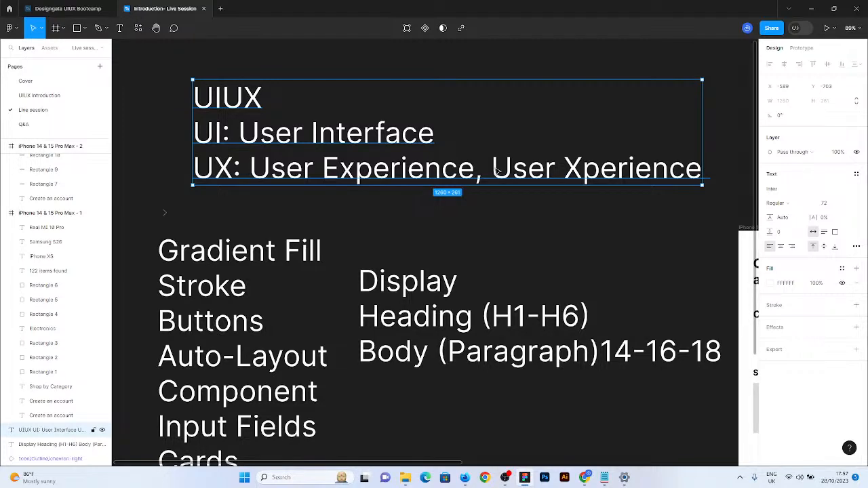
left_click_drag(495, 171, 461, 166)
Apply strikethrough decoration to only the words "User Xperience" on the UX line
double_click(462, 169)
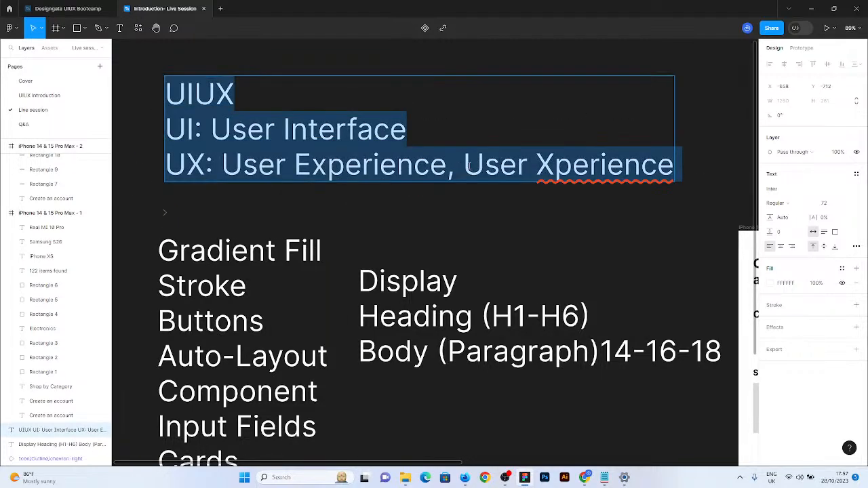
left_click(462, 168)
double_click(463, 165)
left_click(463, 165)
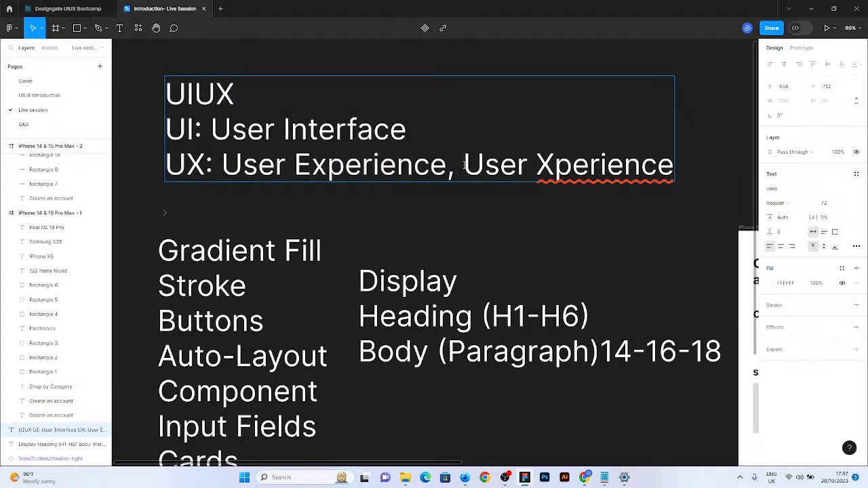
left_click_drag(463, 165, 677, 169)
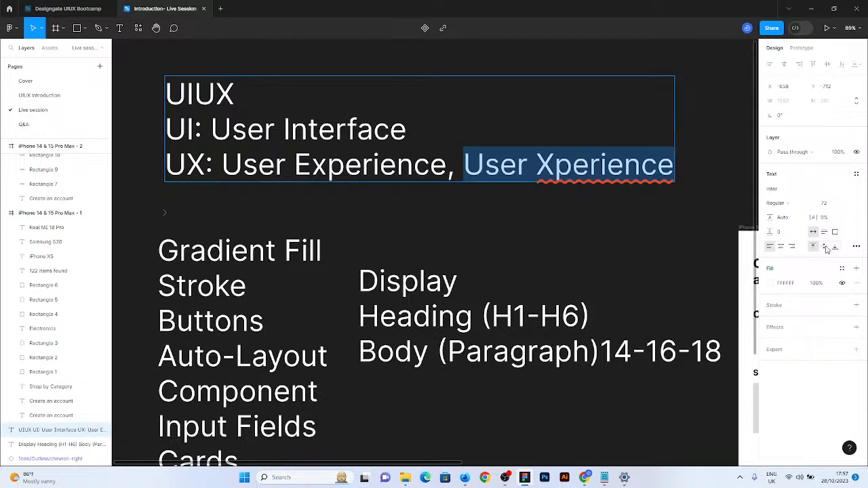
left_click(855, 246)
left_click(748, 235)
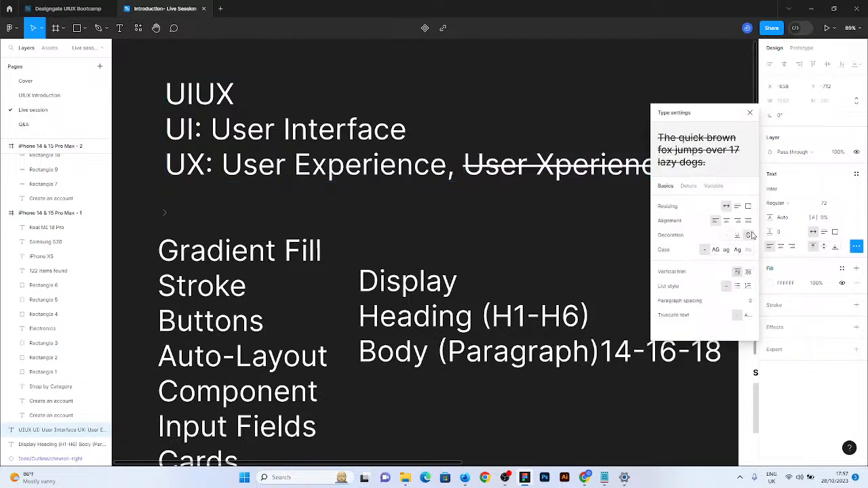
key("Escape")
key("Escape")
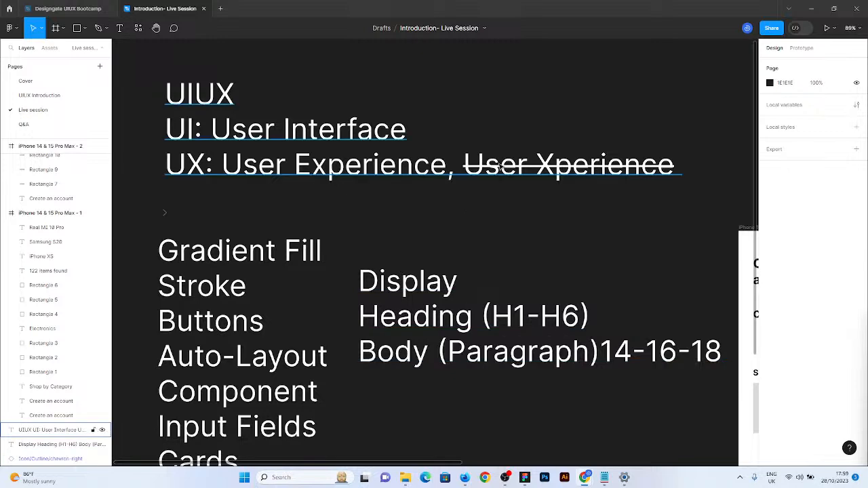
Move the three phone frames together up and right to about Y -1257, and place the UIUX text block directly below them
scroll(498, 168, "down", 10)
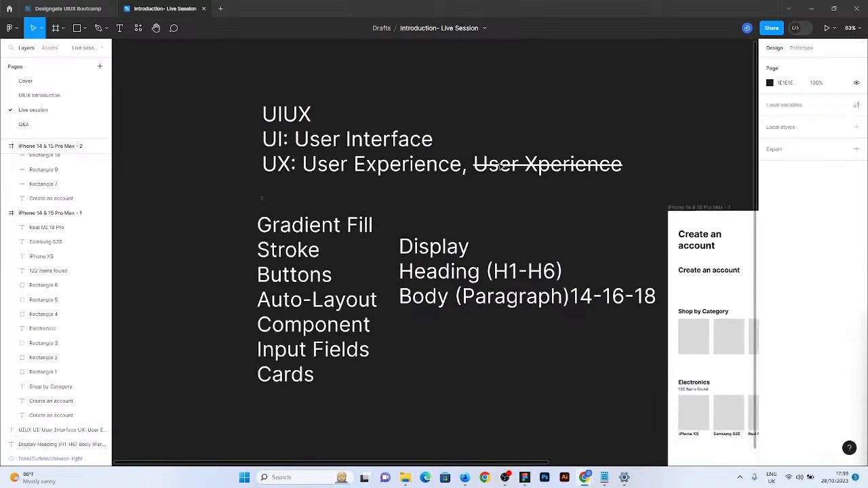
scroll(716, 268, "up", 3)
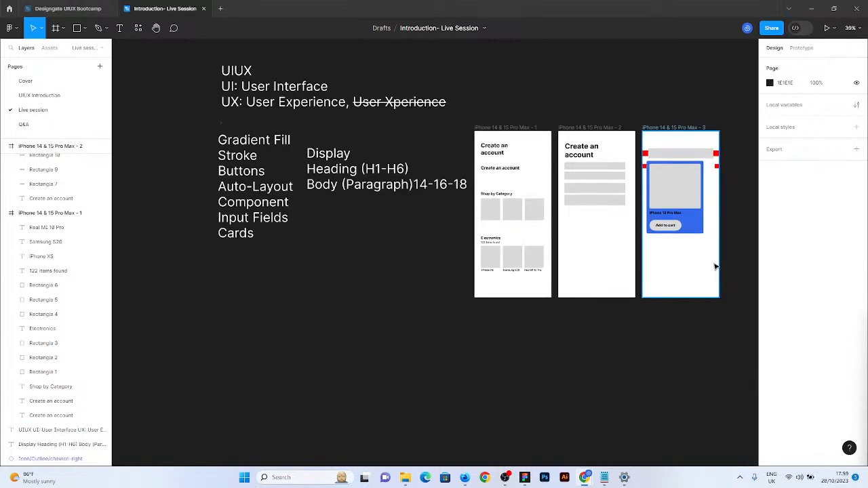
scroll(616, 170, "up", 5)
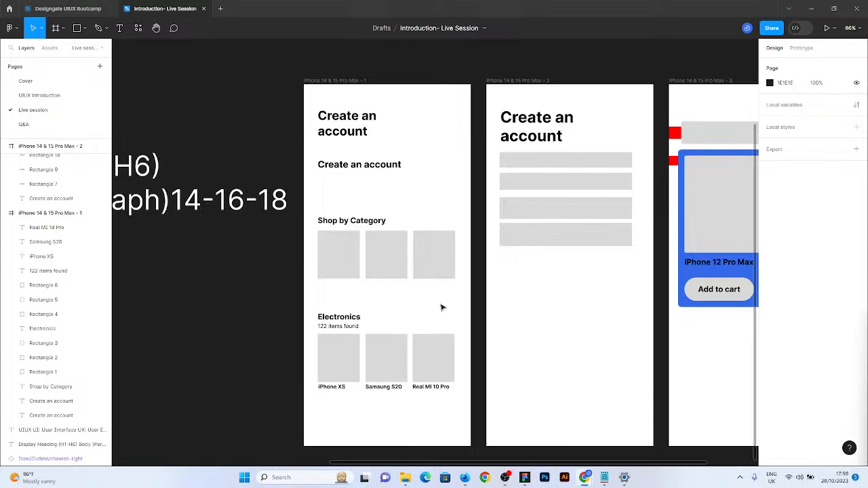
scroll(385, 252, "down", 8)
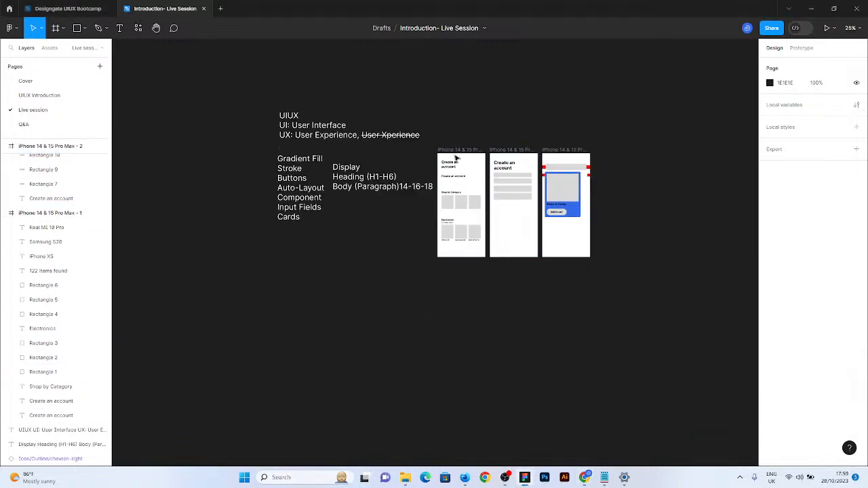
left_click_drag(433, 125, 630, 305)
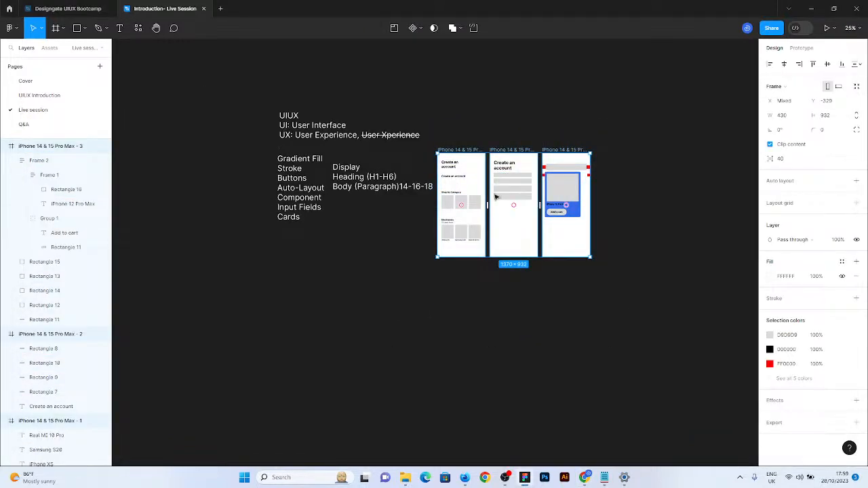
left_click_drag(492, 192, 658, 89)
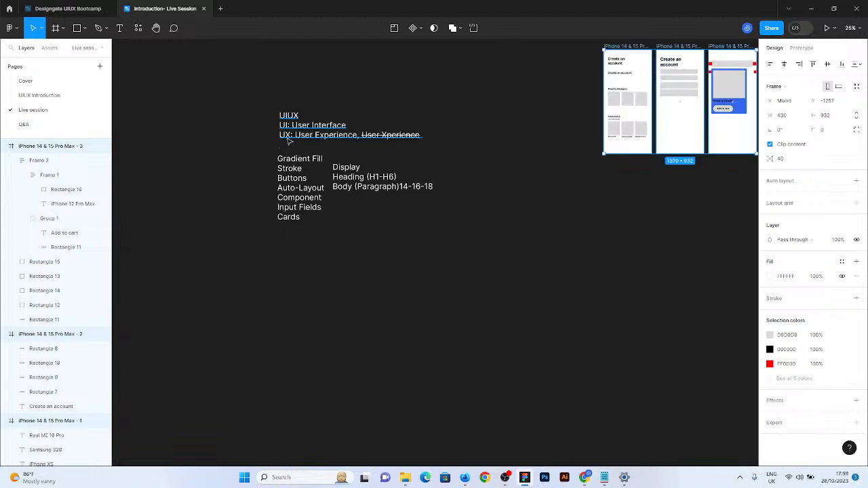
left_click_drag(290, 137, 614, 193)
Move the topic list to about X -1130, Y -180, and the typography notes below the UIUX text block
left_click(301, 212)
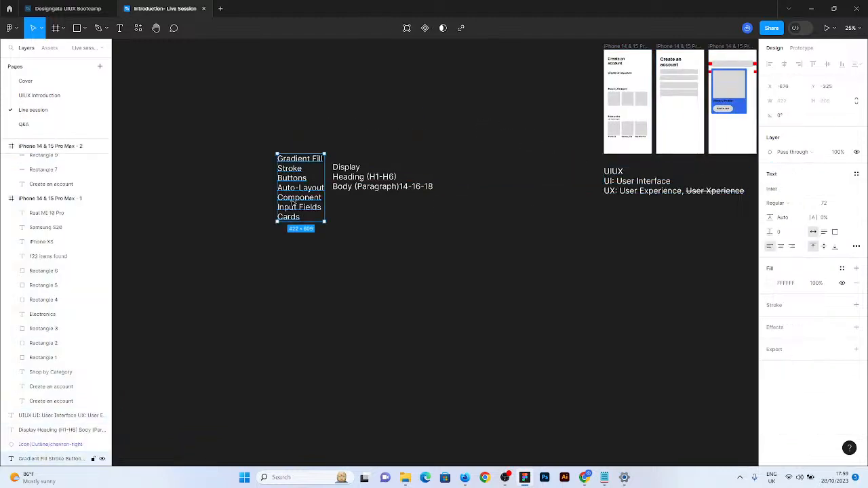
left_click_drag(301, 211, 250, 228)
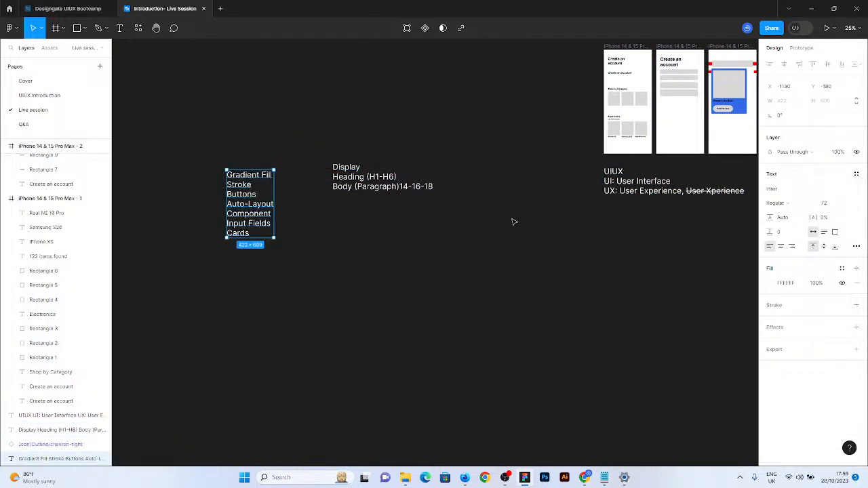
left_click_drag(352, 178, 628, 226)
scroll(228, 210, "up", 10)
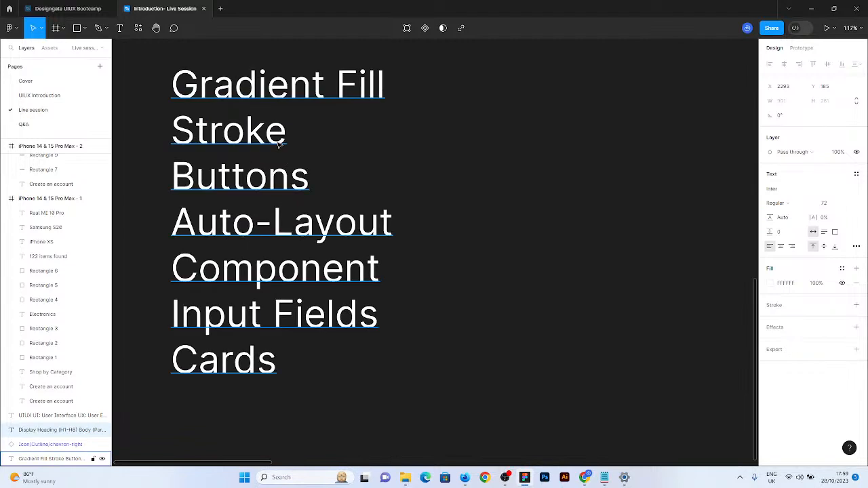
Move the topic list to about X -1173, Y -136 and format all its lines as a bulleted list
left_click_drag(278, 143, 254, 165)
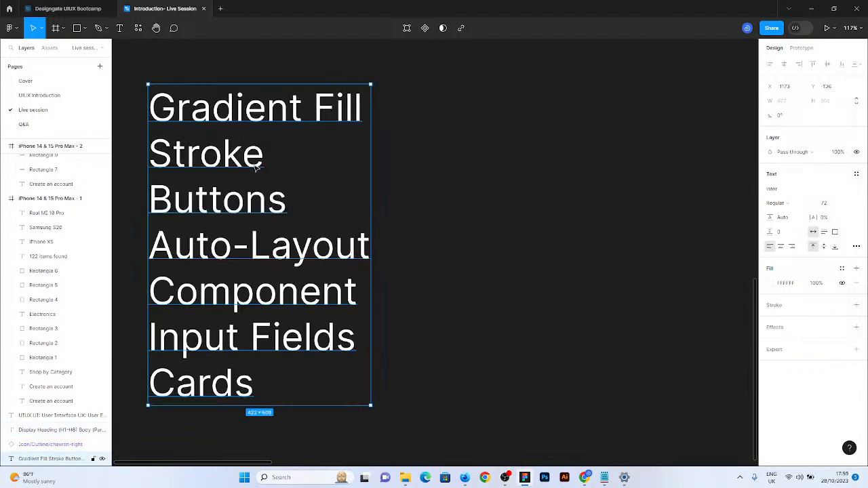
double_click(254, 165)
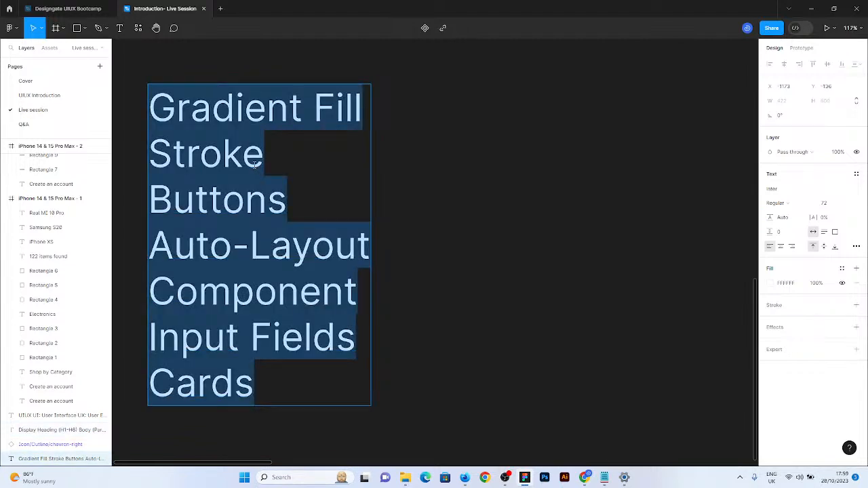
left_click(855, 246)
left_click(736, 286)
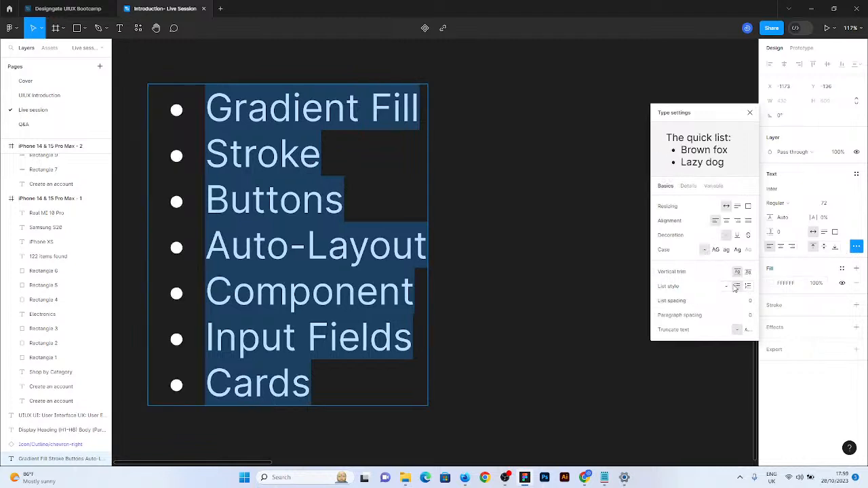
left_click(475, 218)
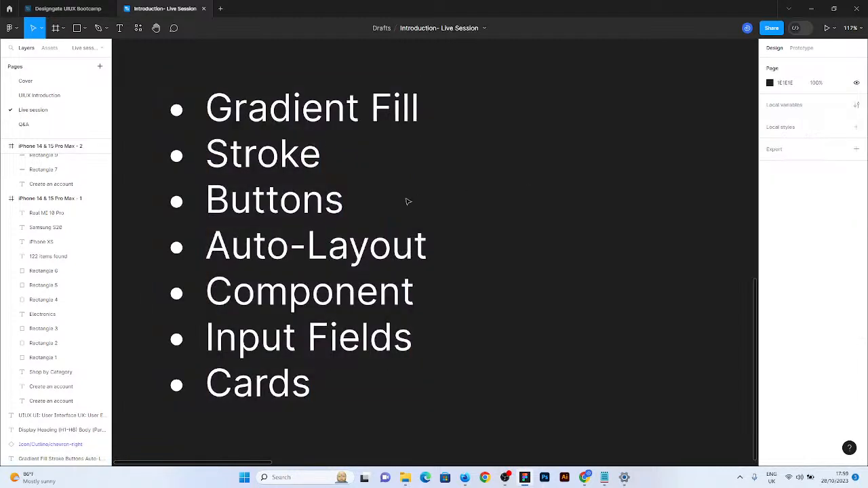
Draw a square of about 391 × 391 to the right of the bulleted topic list
scroll(501, 135, "up", 1)
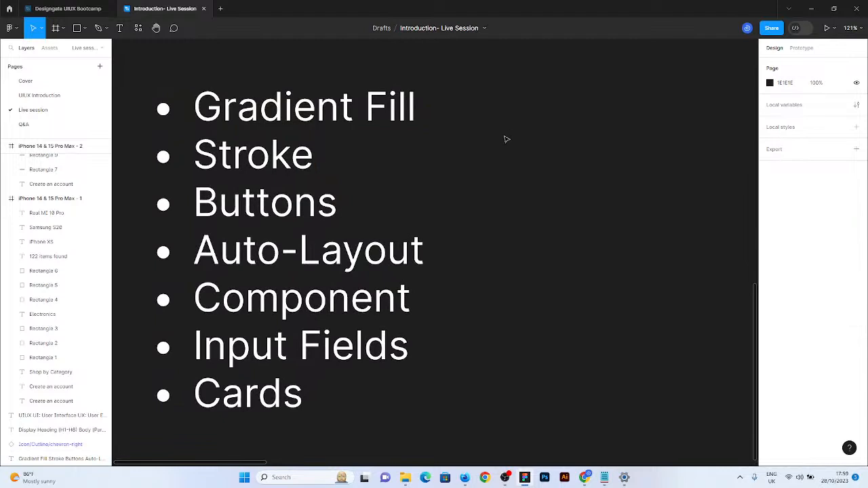
left_click(76, 31)
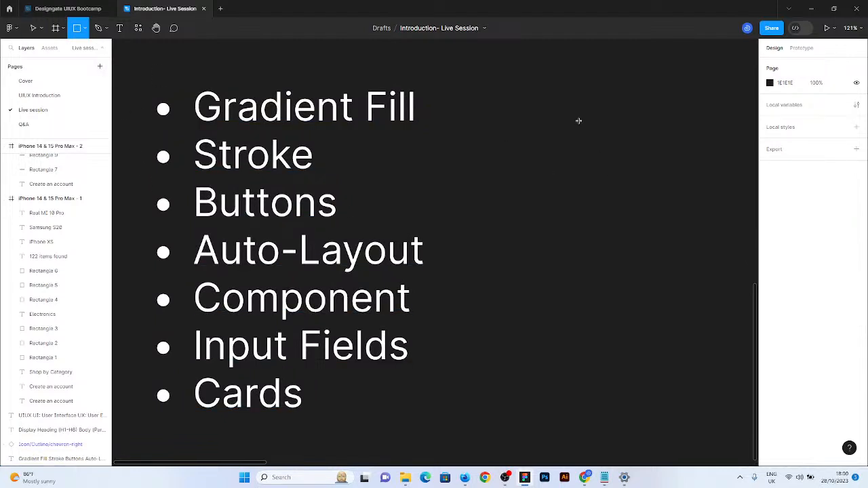
left_click_drag(473, 95, 685, 282)
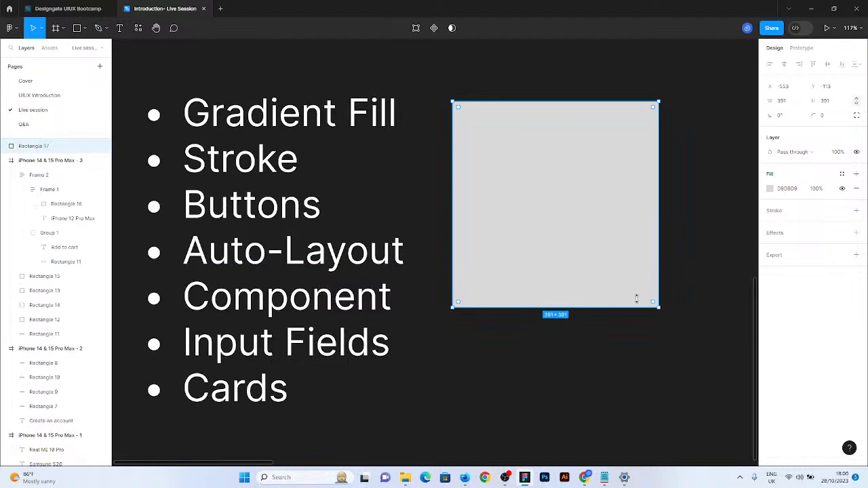
Change the square's solid fill to dusty pink D69393
left_click(769, 188)
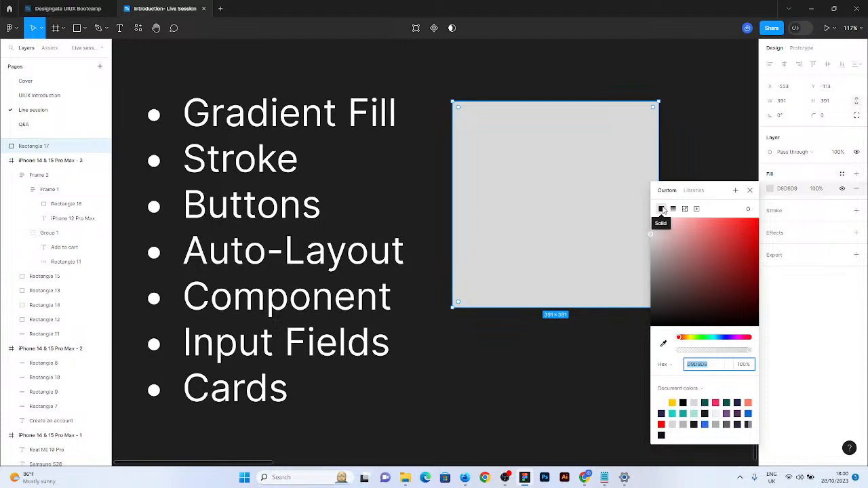
left_click(662, 210)
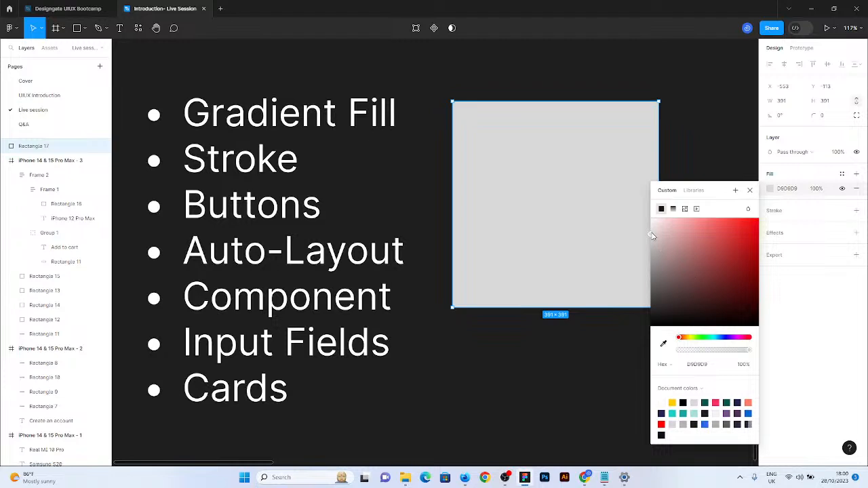
left_click_drag(651, 235, 682, 223)
mouse_move(683, 238)
left_mouse_down()
mouse_move(692, 317)
mouse_move(684, 221)
mouse_move(682, 232)
mouse_move(680, 225)
mouse_move(656, 240)
mouse_move(759, 242)
mouse_move(684, 245)
mouse_move(752, 239)
mouse_move(684, 237)
left_mouse_up()
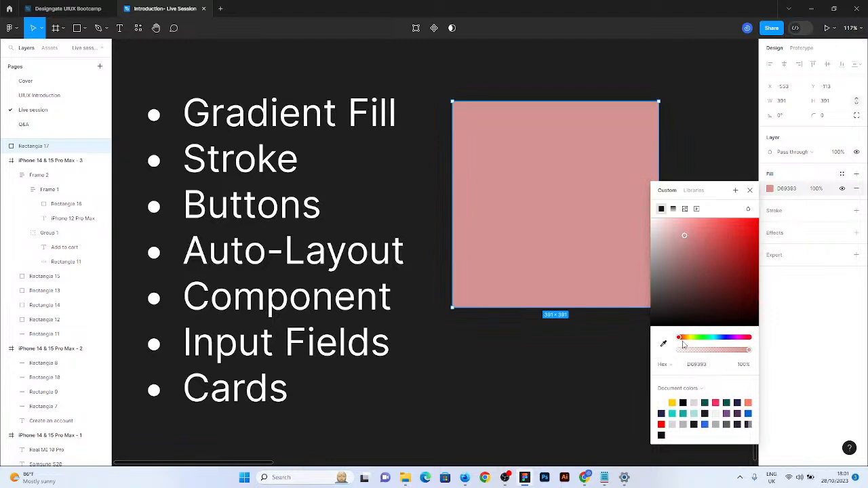
Shift the square's fill hue to blue and on to green, and darken the green to 25402E
left_click_drag(680, 340, 721, 337)
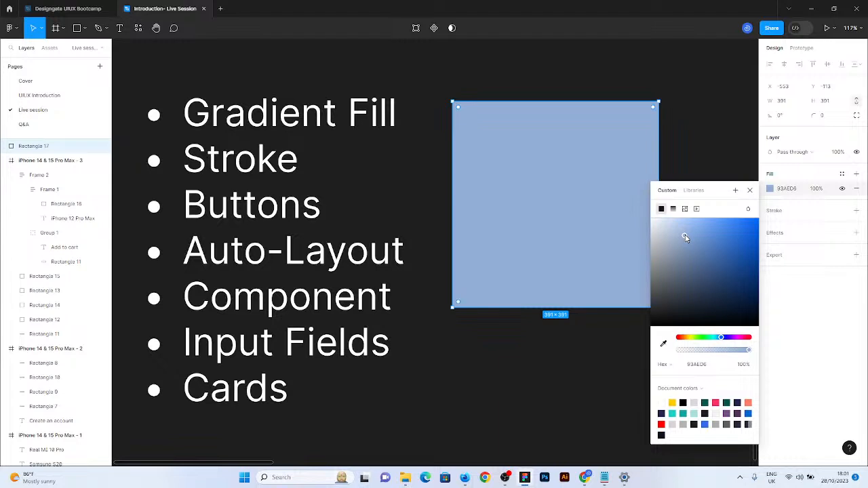
mouse_move(721, 337)
left_mouse_down()
mouse_move(679, 338)
mouse_move(747, 339)
mouse_move(706, 339)
left_mouse_up()
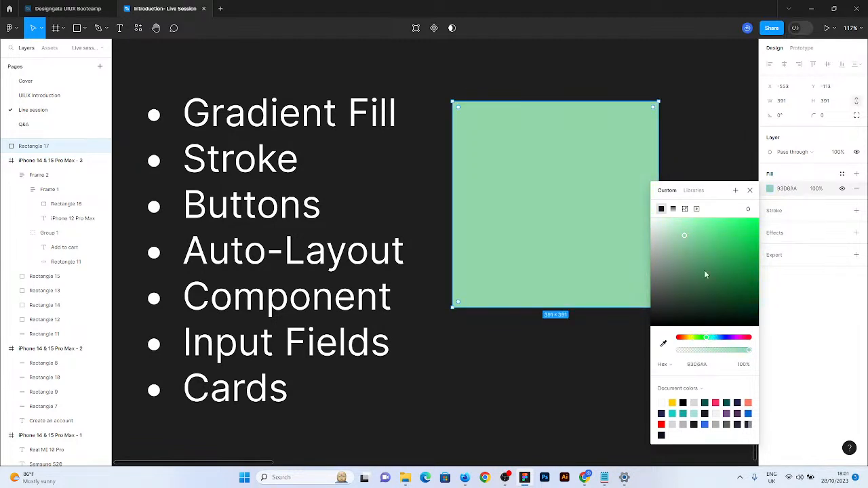
left_click_drag(687, 236, 702, 274)
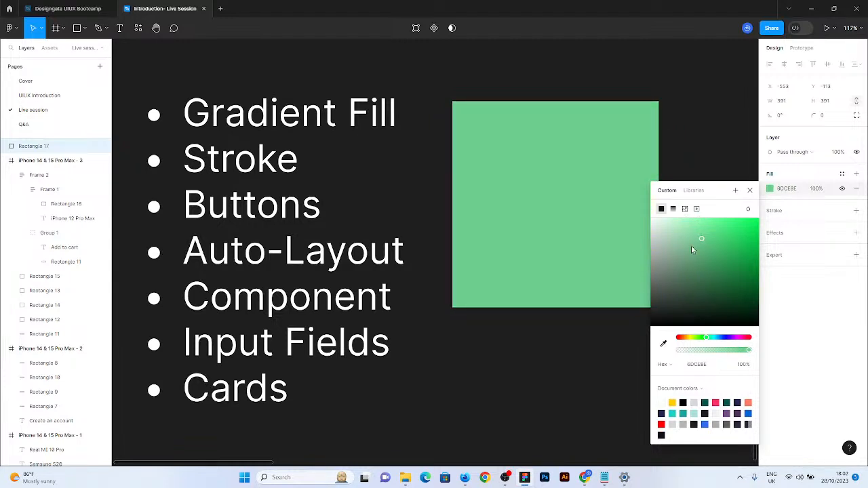
left_click_drag(689, 245, 695, 301)
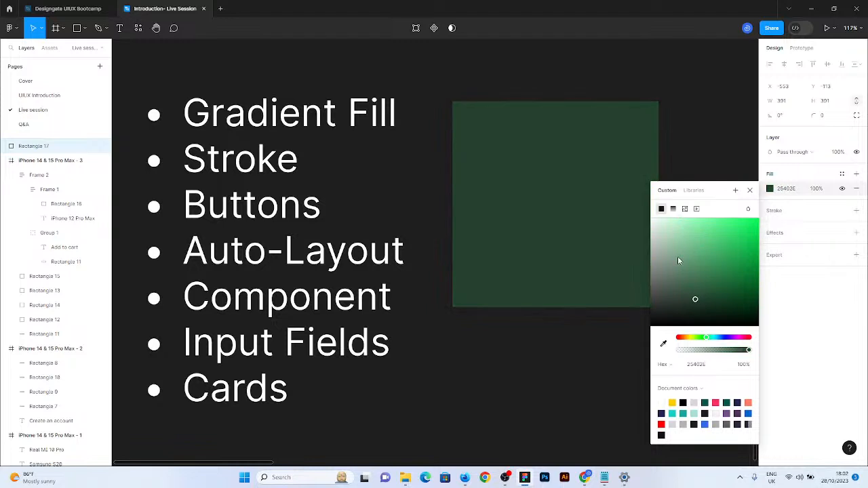
Set the square's solid fill to olive yellow BCB14A
left_click_drag(676, 259, 716, 247)
mouse_move(705, 337)
left_mouse_down()
mouse_move(728, 338)
mouse_move(690, 343)
left_mouse_up()
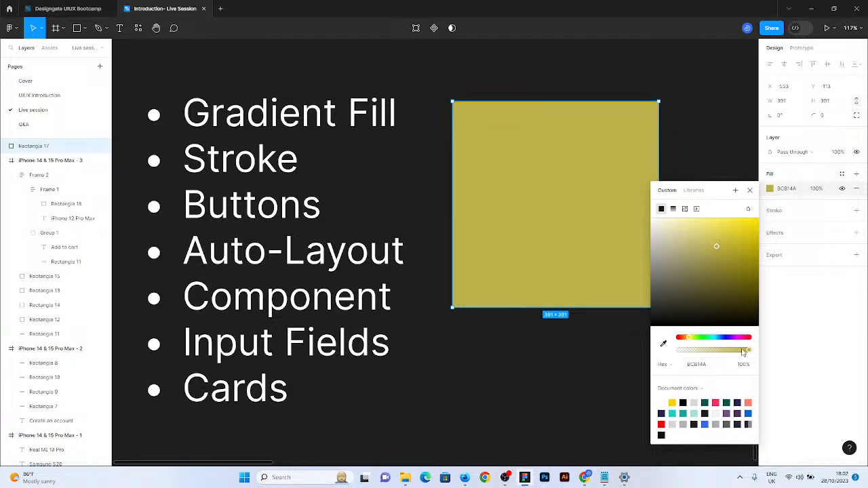
Try the square's fill at 50% opacity and restore it to 100%
mouse_move(744, 352)
left_mouse_down()
mouse_move(698, 350)
mouse_move(740, 352)
mouse_move(721, 360)
mouse_move(754, 364)
left_mouse_up()
left_click(743, 365)
type("5")
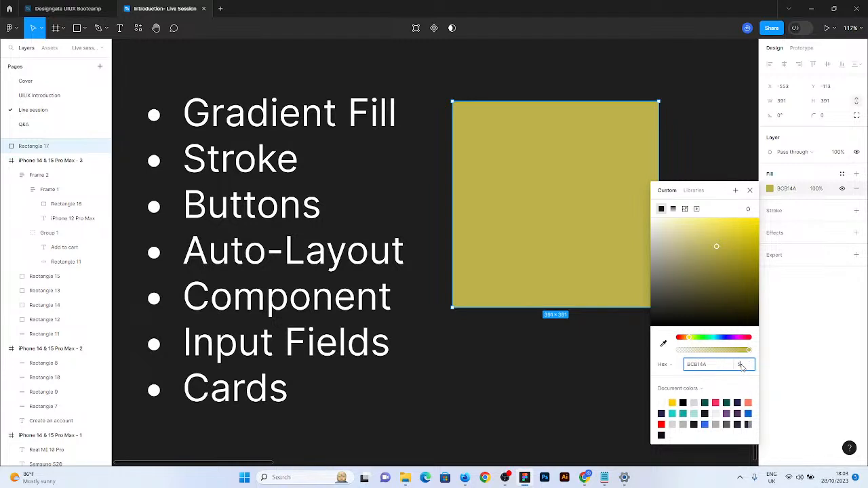
type("0")
key("Return")
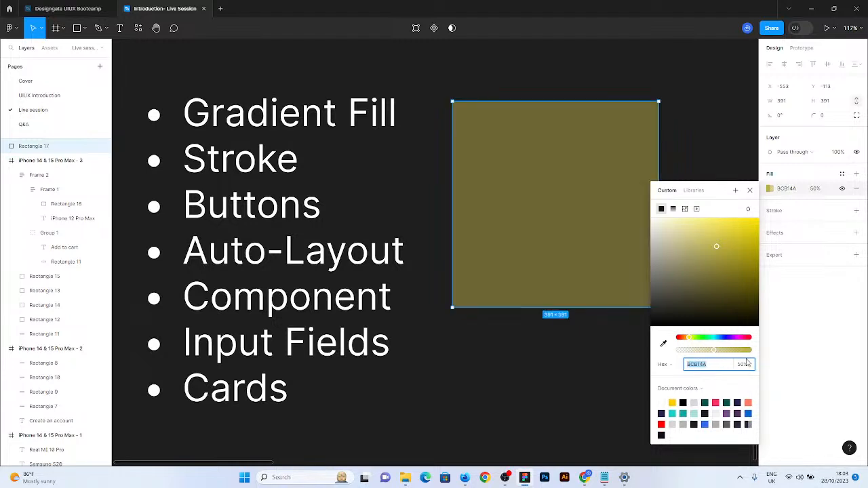
left_click(749, 349)
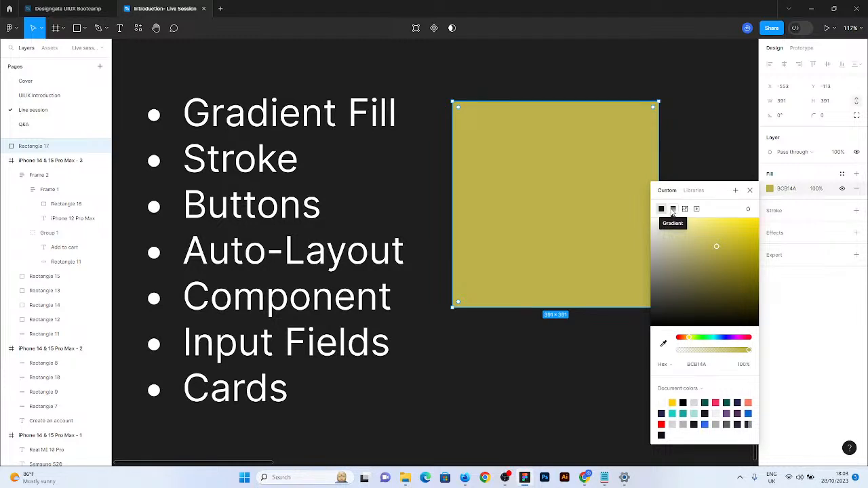
Convert the square's fill to a linear gradient and recolor its transparent end stop to purple 8E239F
left_click(671, 211)
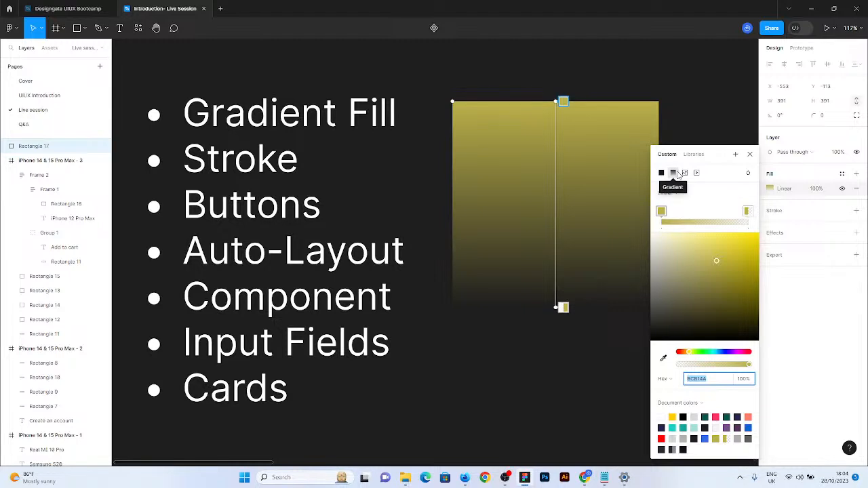
left_click(660, 215)
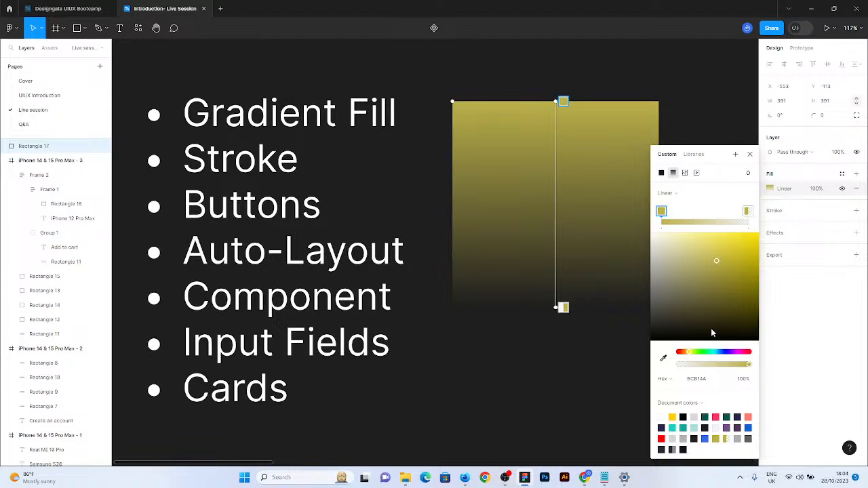
left_click(747, 212)
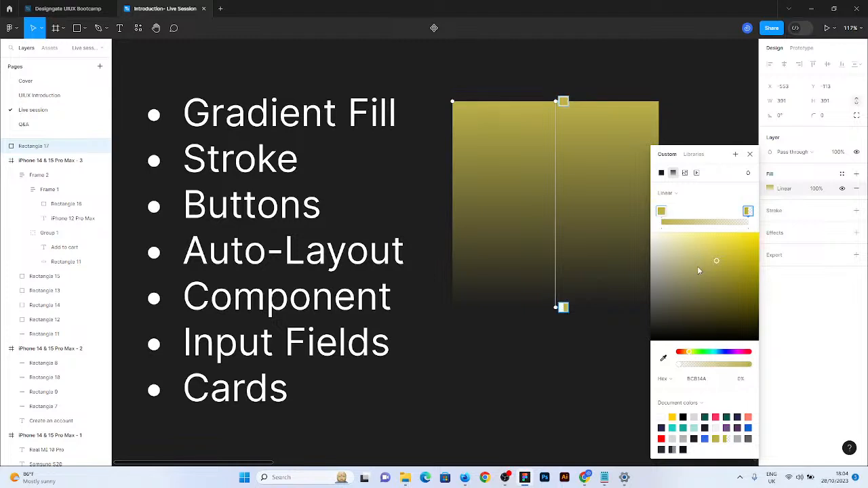
left_click(708, 352)
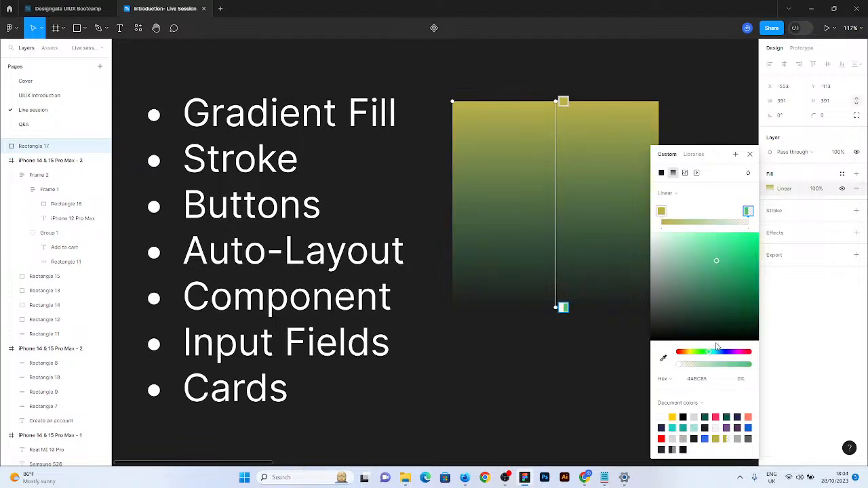
left_click(735, 272)
left_click(735, 351)
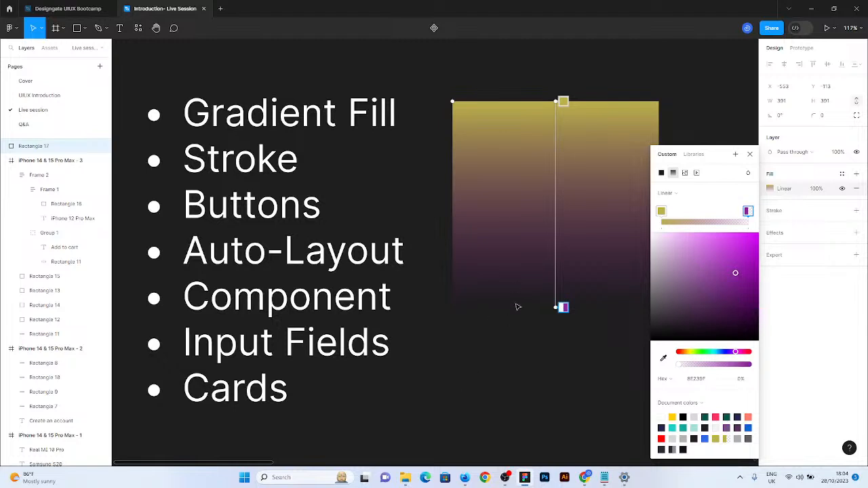
Set the opacity of the gradient's purple end stop to 100%
left_click(740, 379)
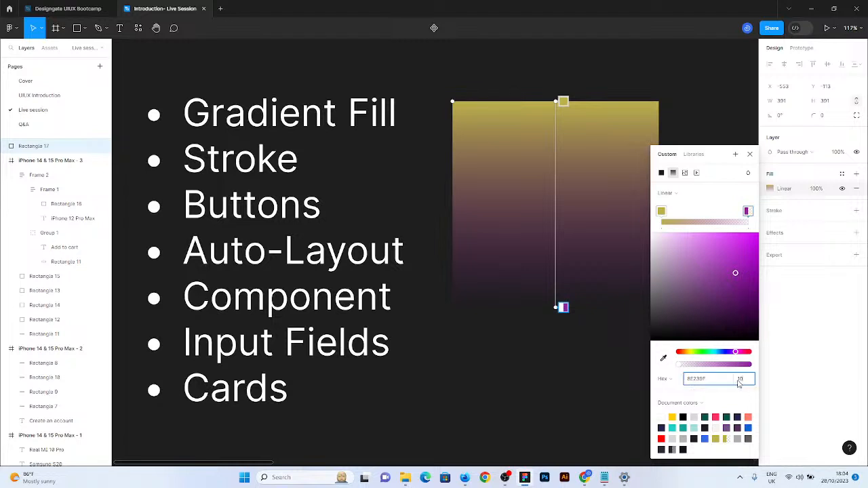
type("100")
key("Return")
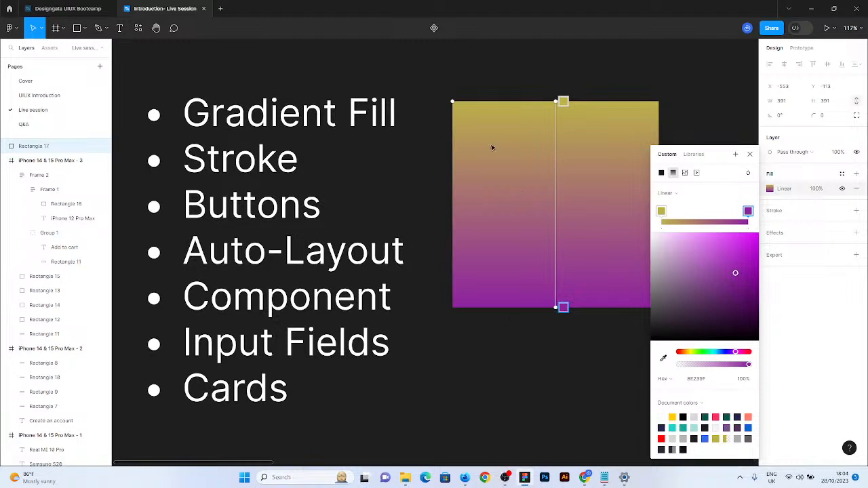
Add two intermediate color stops to the linear gradient, one nearer the yellow end and one nearer the purple end
scroll(723, 110, "up", 3)
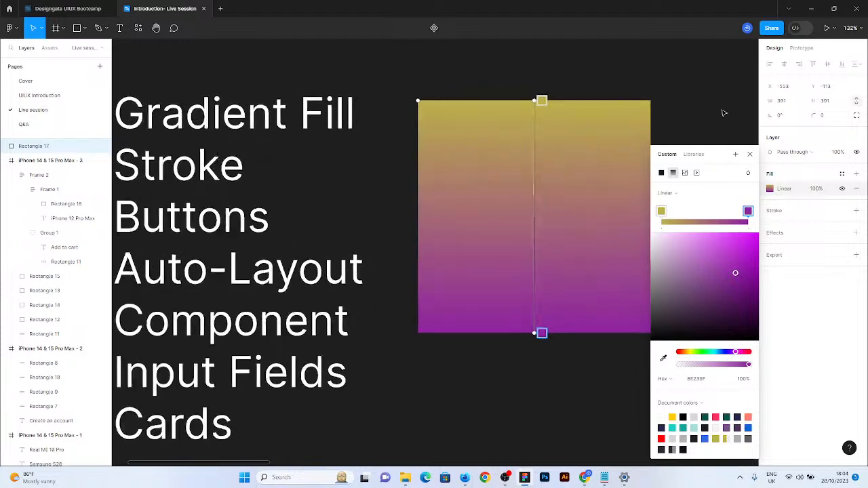
scroll(723, 113, "up", 3)
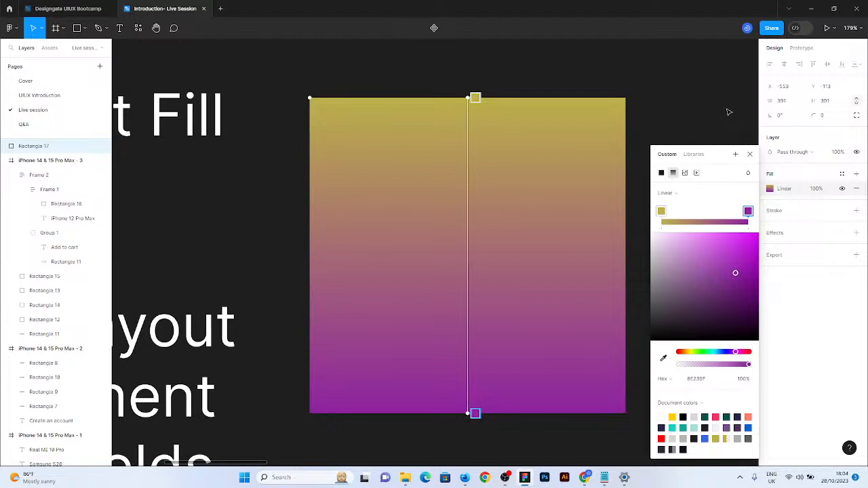
left_click(688, 218)
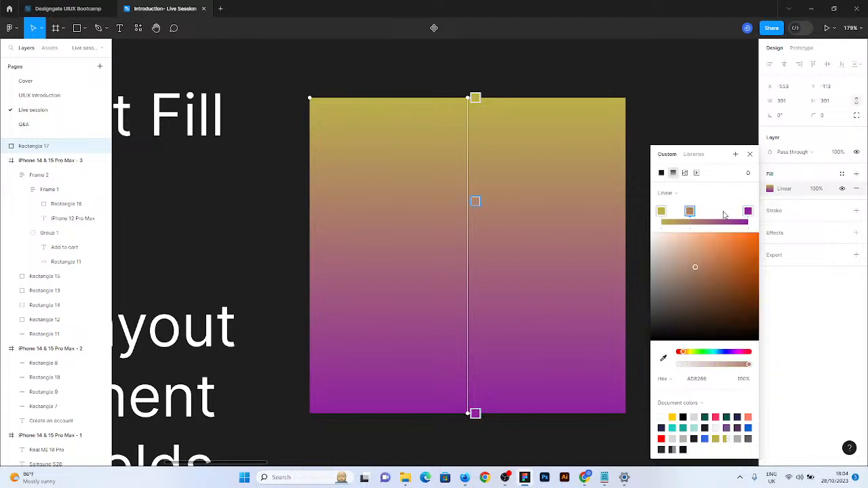
left_click(720, 220)
left_click_drag(720, 211, 684, 212)
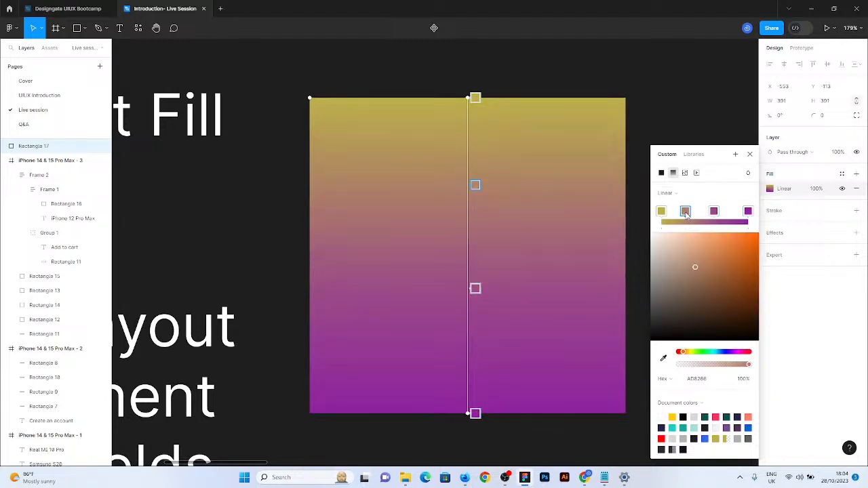
Recolor the gradient's first intermediate stop bright pink and its second one blue, using existing document colors
left_click(716, 418)
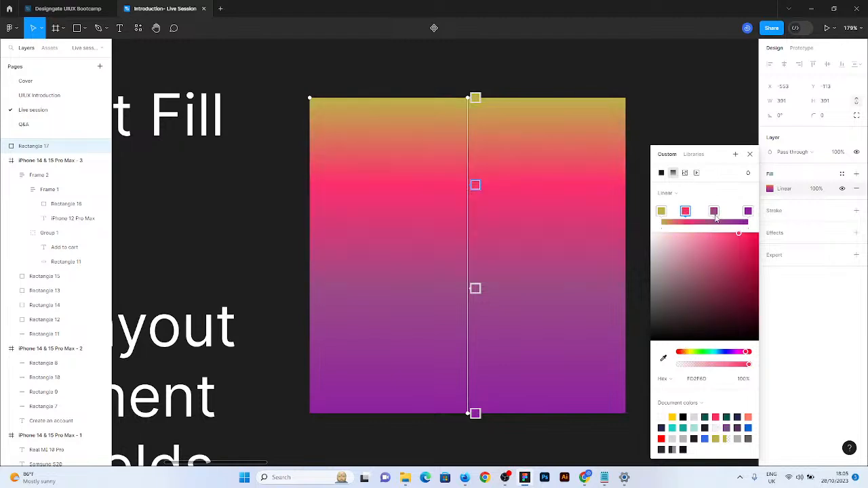
left_click(713, 211)
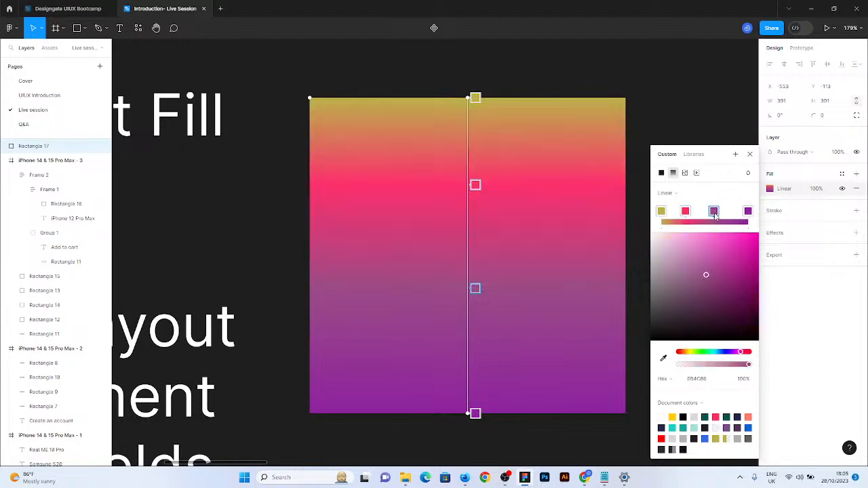
left_click(748, 428)
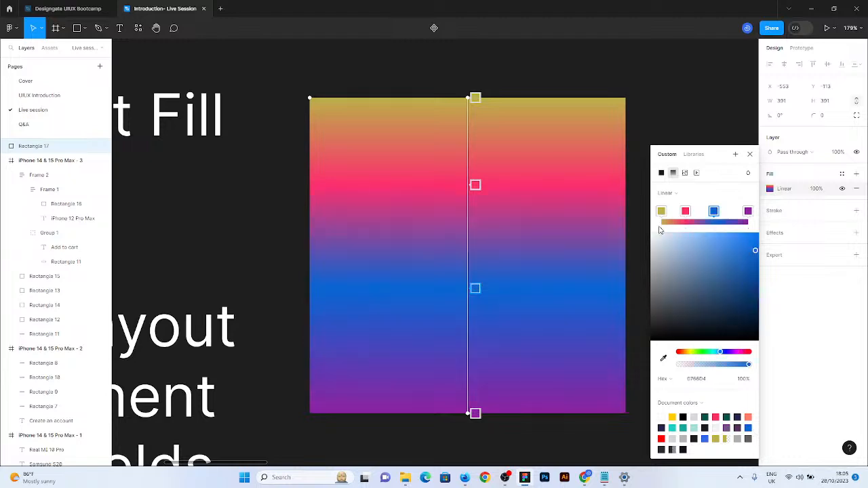
Add another gradient stop between blue and purple, try it in red FF0000, and settle on salmon FF7D6A
left_click(730, 215)
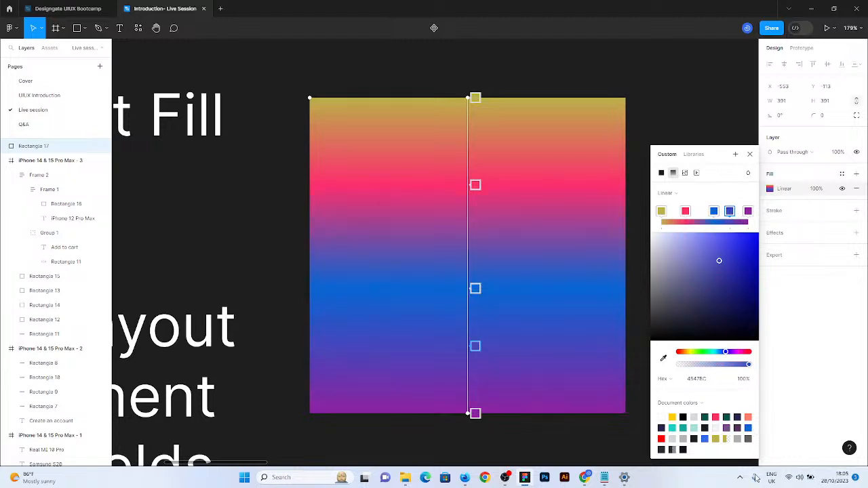
left_click(661, 438)
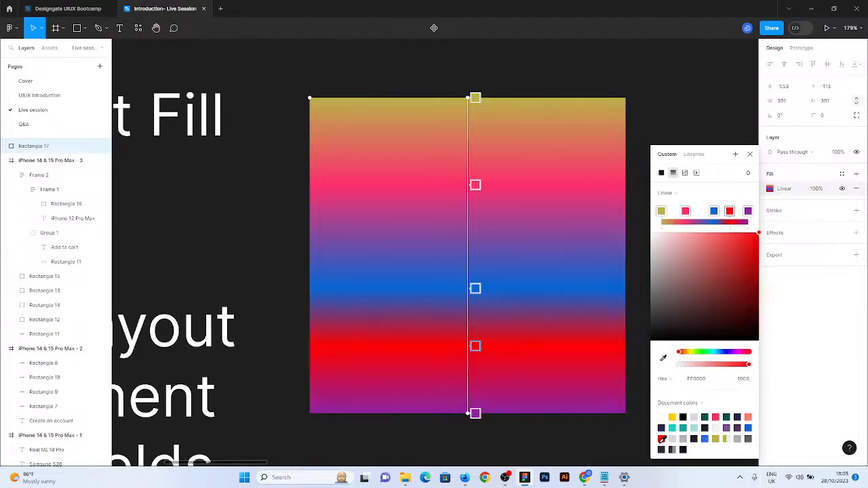
left_click(747, 415)
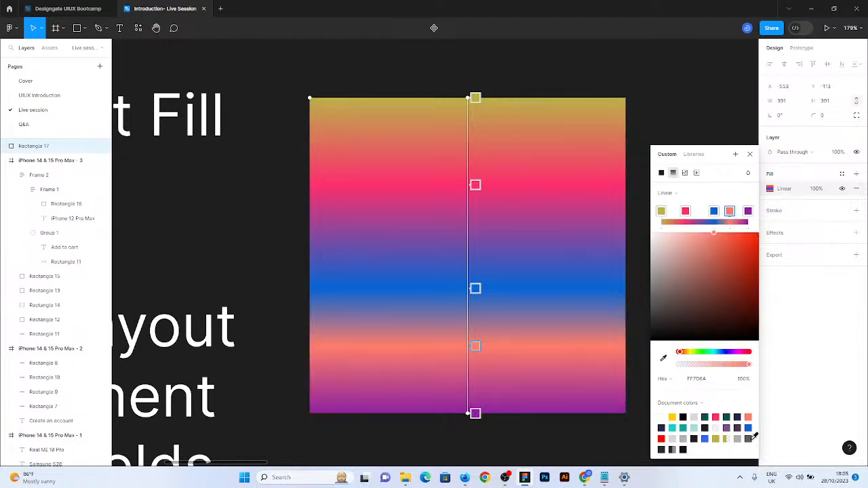
Try gray 5F5F5F on the salmon gradient stop, restore FF7D6A, and shift the blue stop to the middle of the gradient
left_click(748, 438)
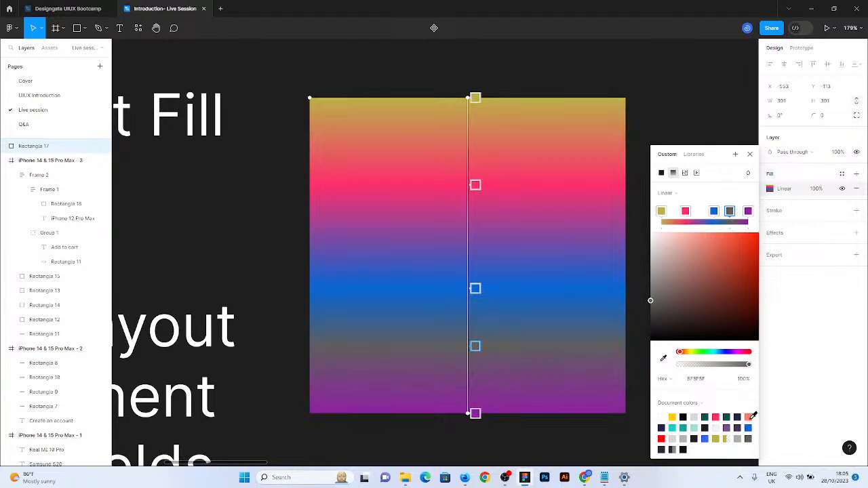
left_click(748, 416)
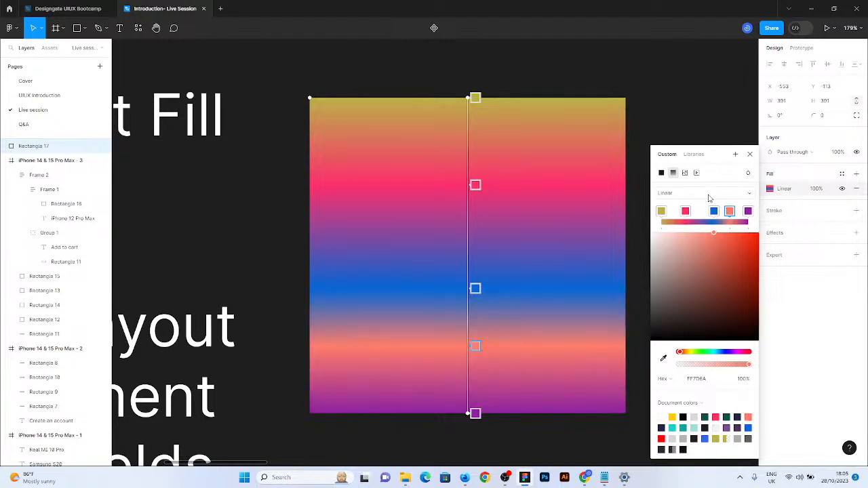
left_click_drag(713, 211, 711, 211)
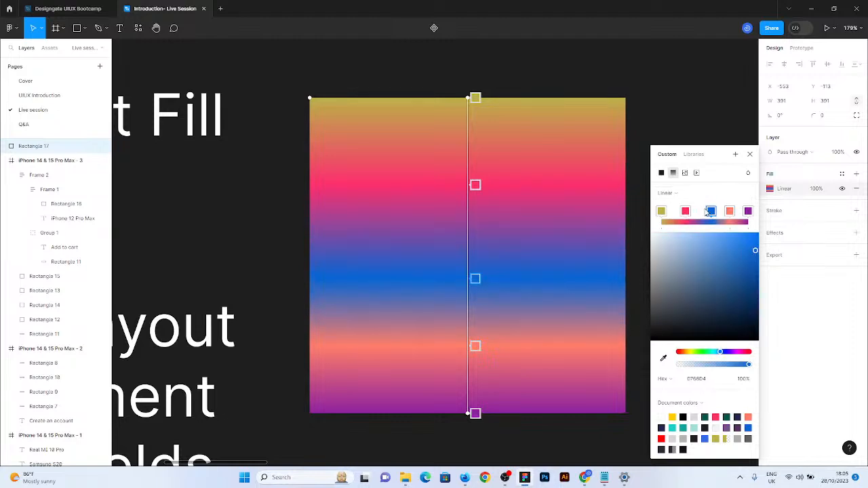
left_click_drag(710, 210, 706, 211)
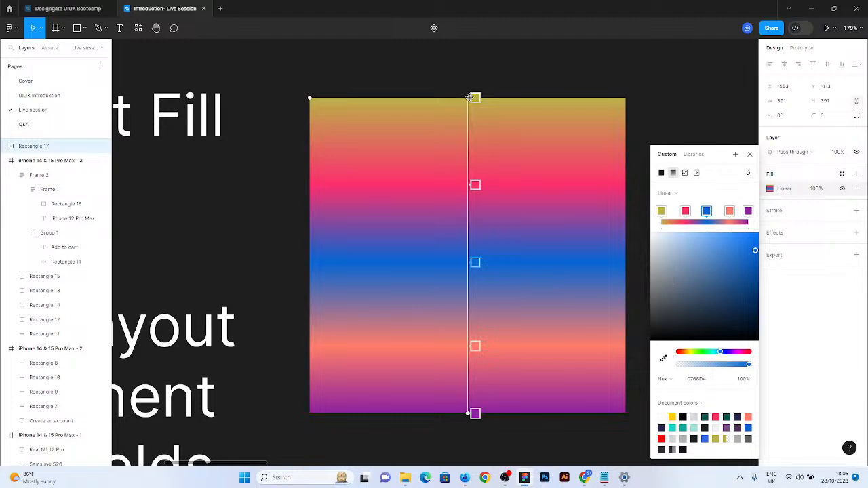
Try tilting the linear gradient by moving its start point inward toward the lower left, and undo the change
left_click_drag(468, 98, 391, 209)
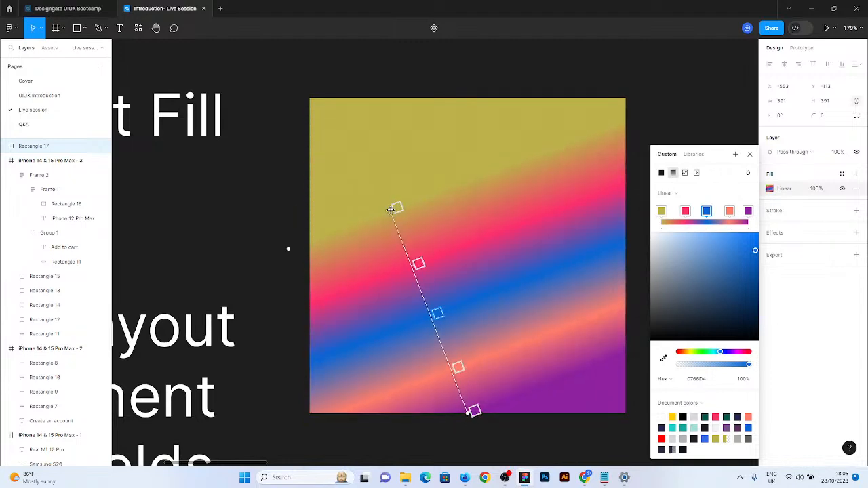
key("ctrl+z")
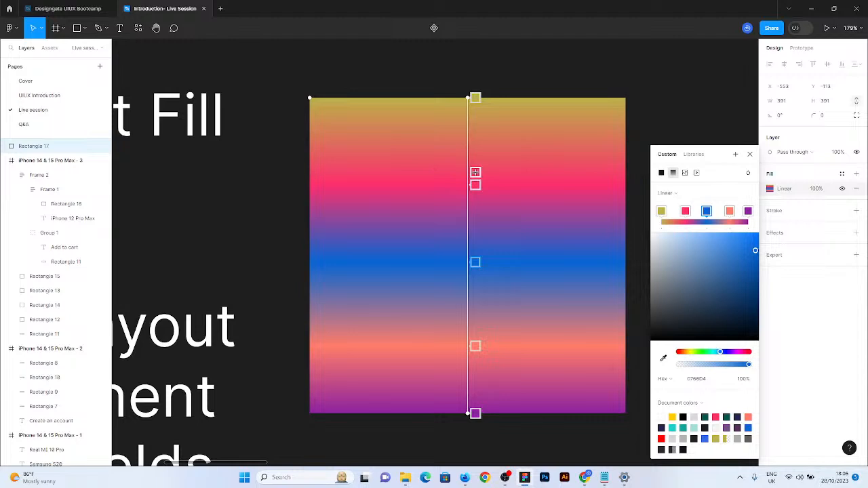
Preview the square's gradient as Radial, Angular and Diamond, and return it to Linear
left_click(684, 193)
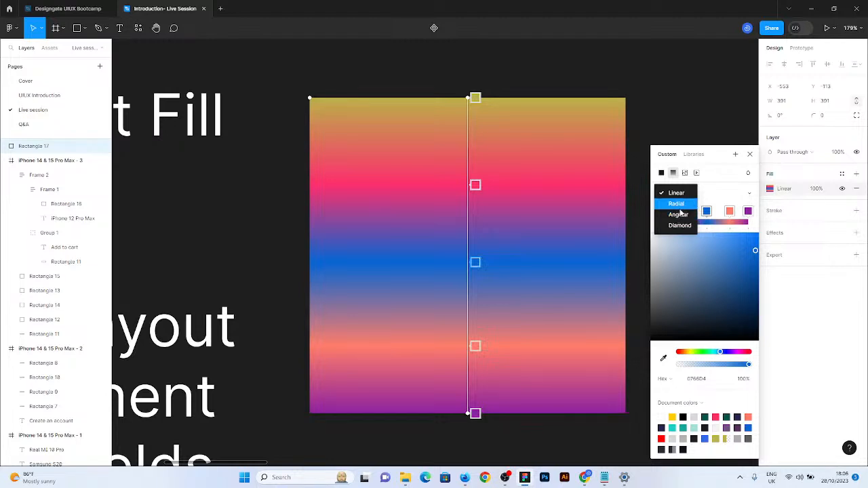
left_click(676, 204)
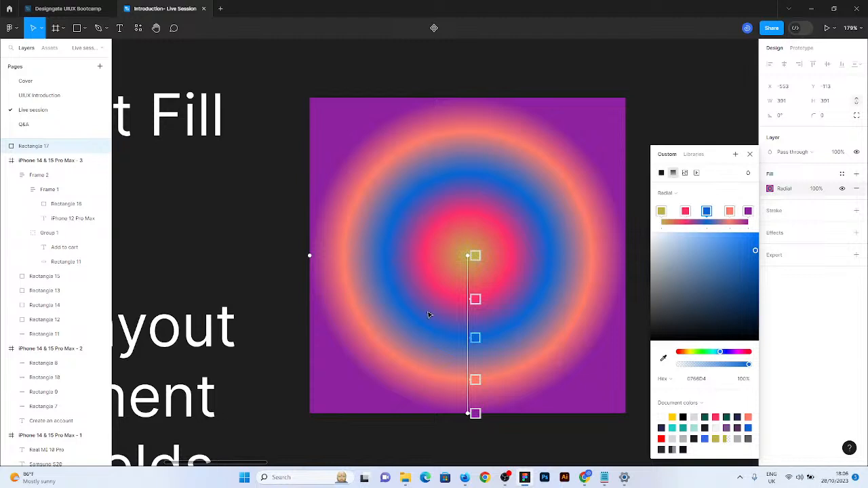
left_click(669, 196)
left_click(671, 206)
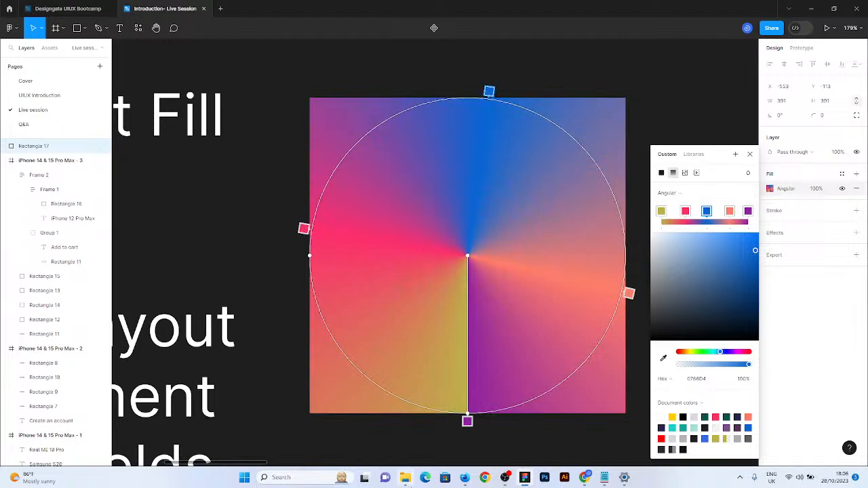
left_click(669, 194)
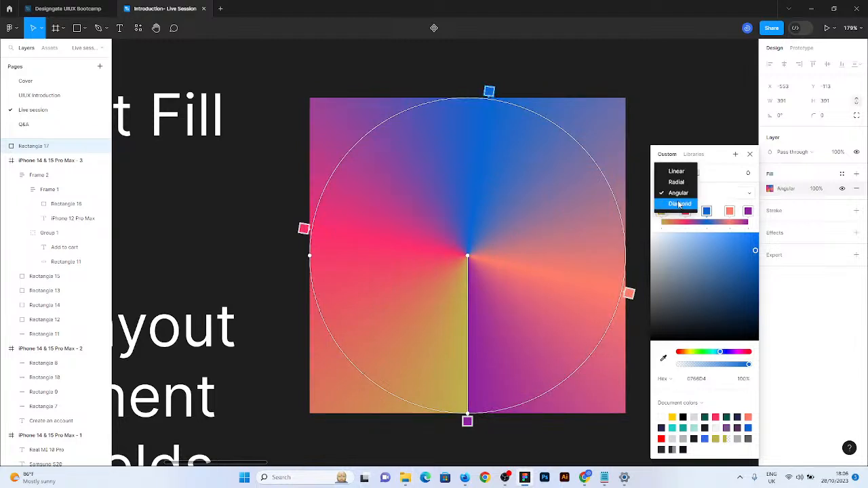
left_click(679, 204)
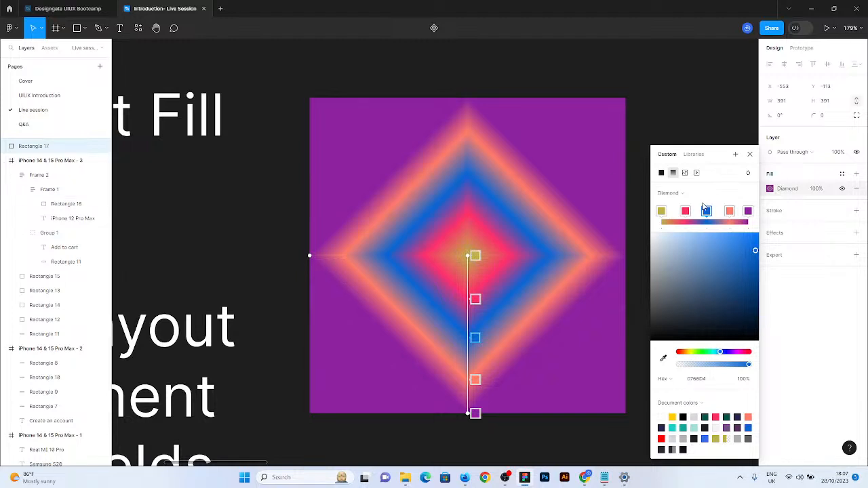
left_click(668, 192)
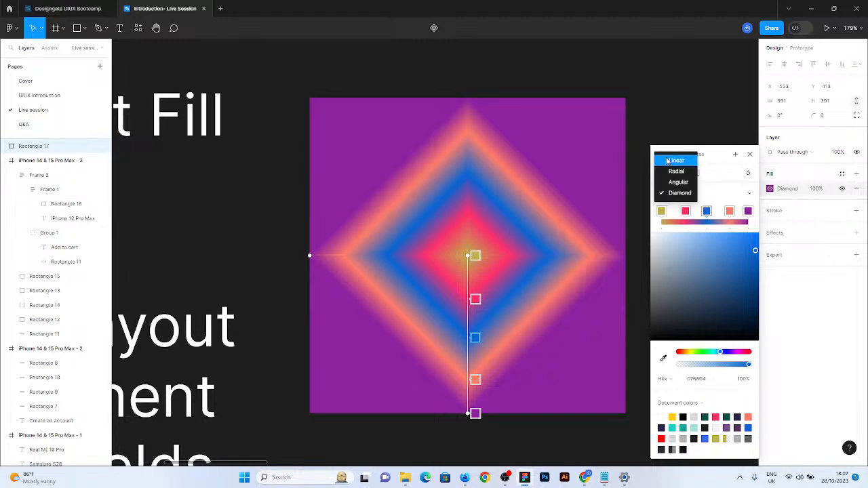
left_click(670, 162)
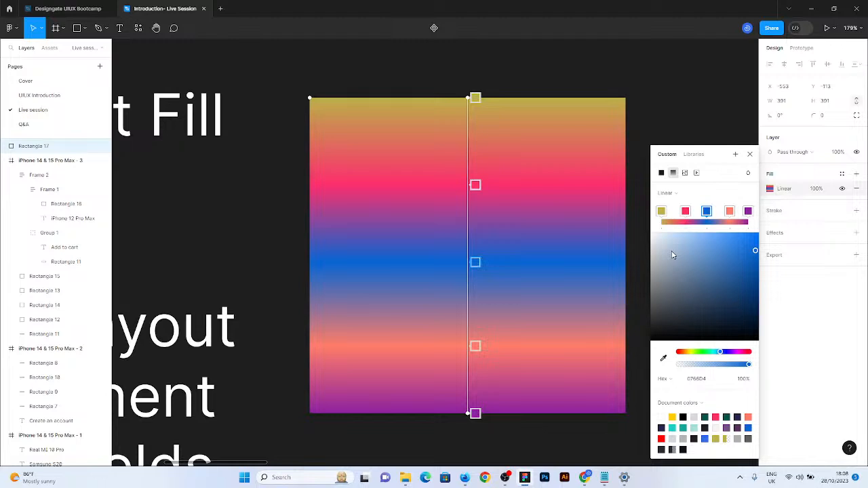
Replace the square's multicolor fill with solid blue 336AEA and convert it to a linear gradient
left_click(662, 173)
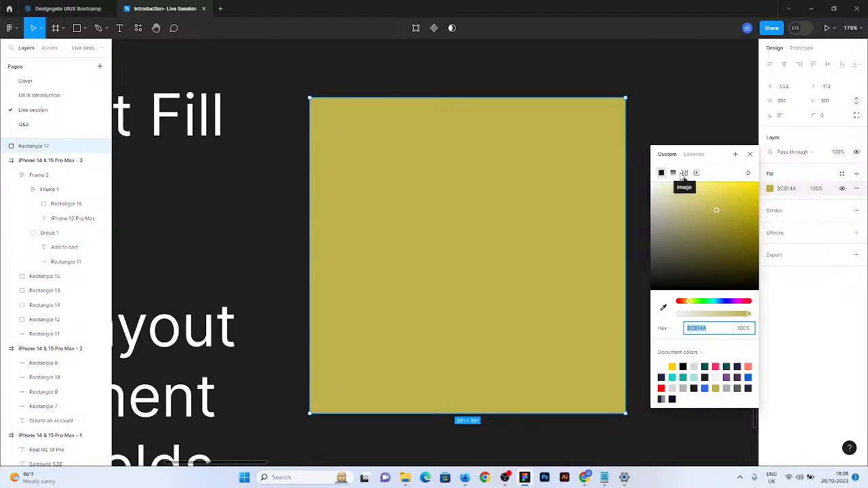
left_click(706, 387)
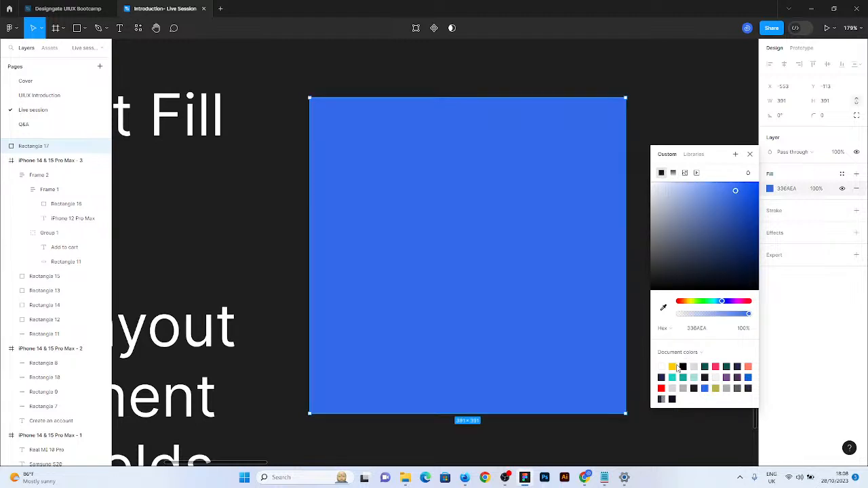
left_click(673, 172)
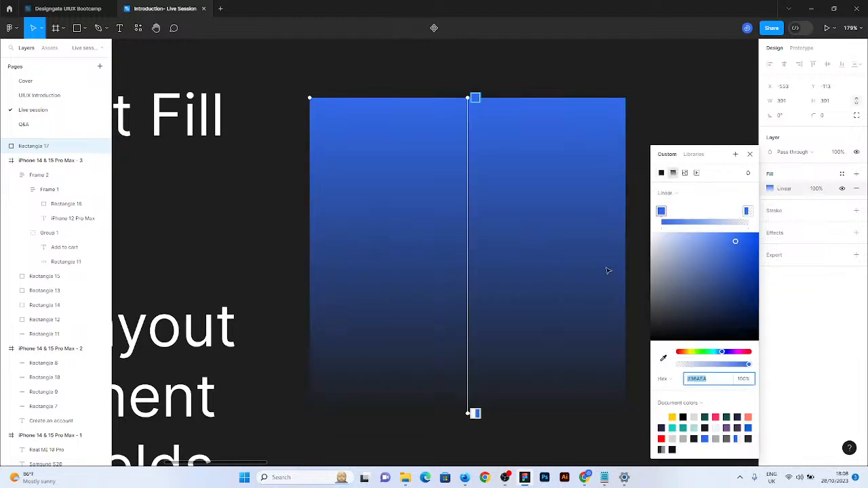
Recolor the gradient's transparent end stop, trying pink and blue 0766D4, and settle on dark blue 003A7E
left_click(746, 211)
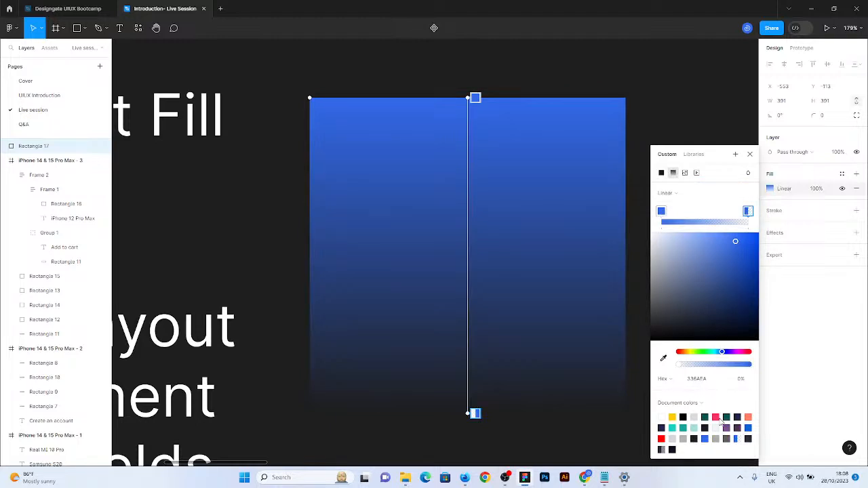
left_click(715, 417)
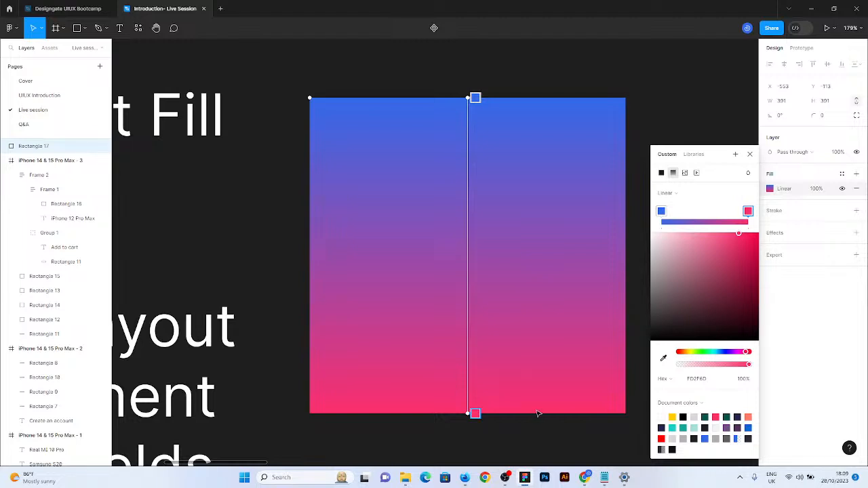
left_click(752, 427)
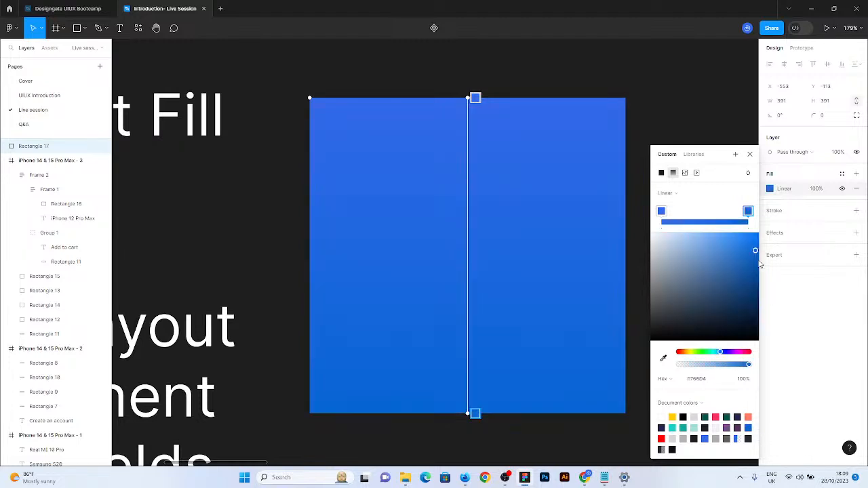
left_click_drag(755, 252, 761, 293)
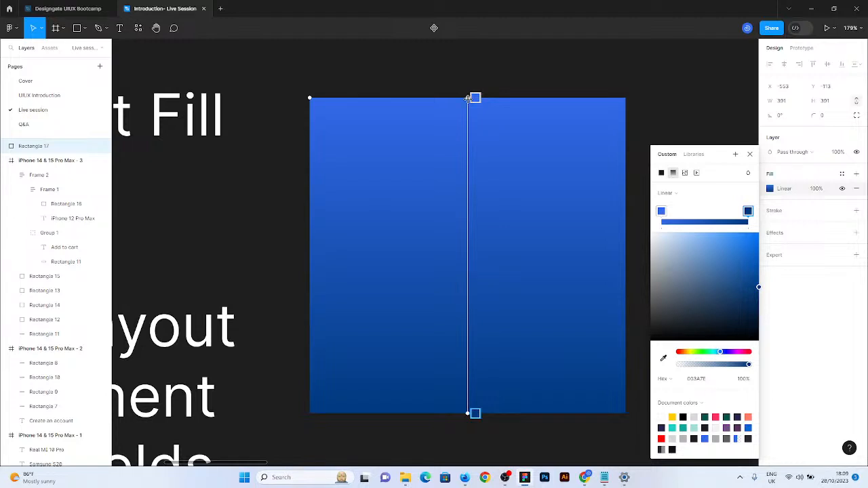
Run the gradient diagonally from the square's upper-right corner to its lower-left corner
left_click_drag(468, 99, 628, 100)
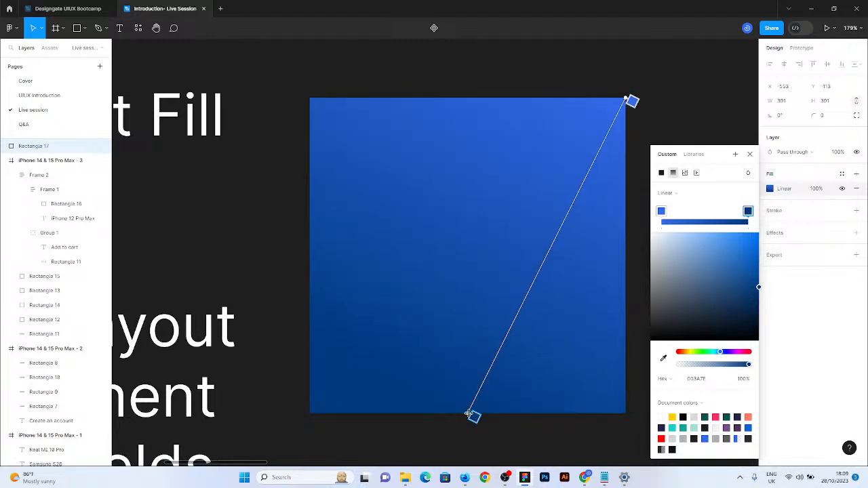
left_click_drag(473, 416, 311, 412)
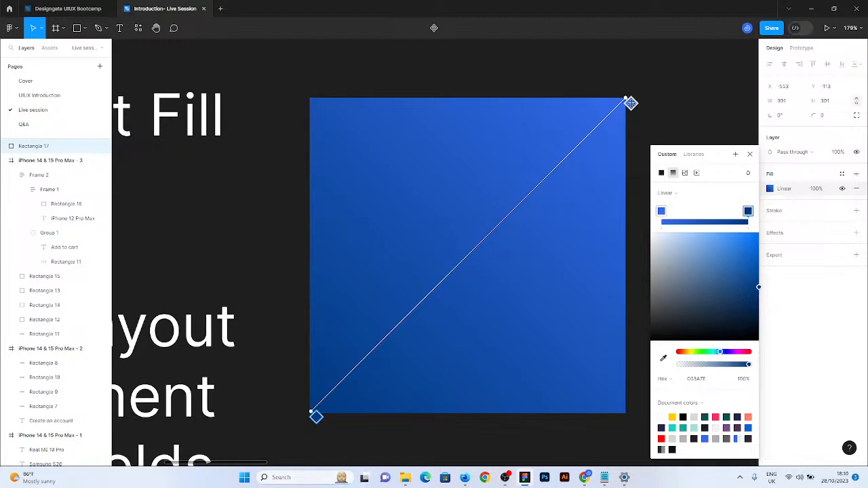
Try turquoise 33EADF on the gradient's start stop and restore it to blue 336AEA
left_click(629, 102)
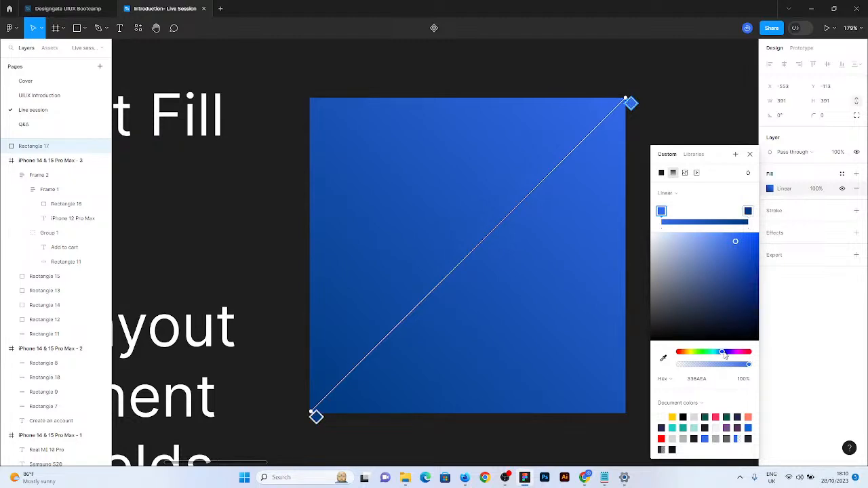
left_click_drag(724, 353, 714, 357)
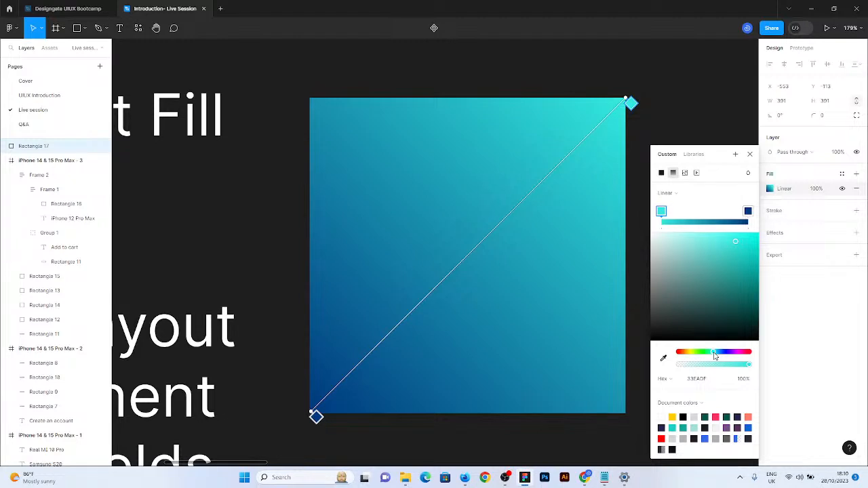
left_click(705, 438)
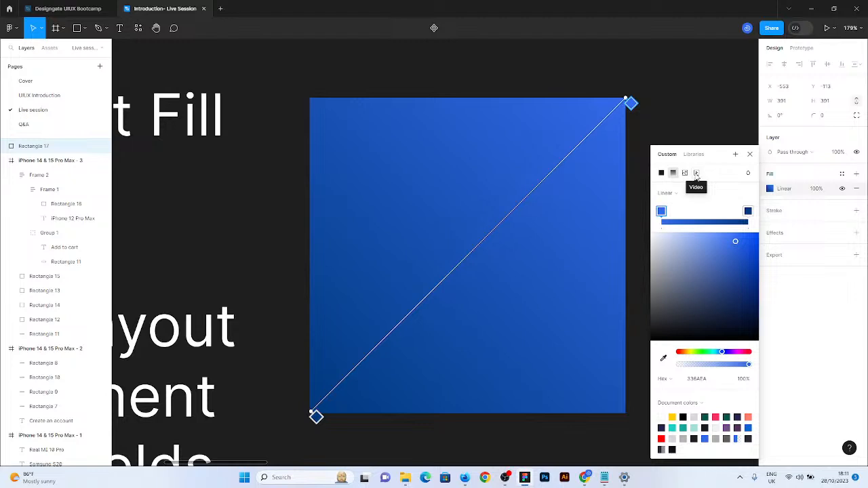
Preview the square with a video fill and a solid fill, and return it to the linear gradient
left_click(696, 173)
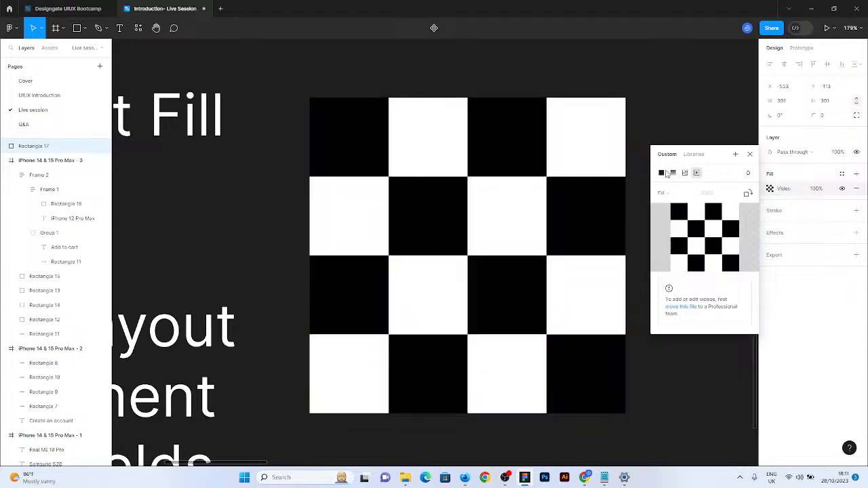
left_click(661, 173)
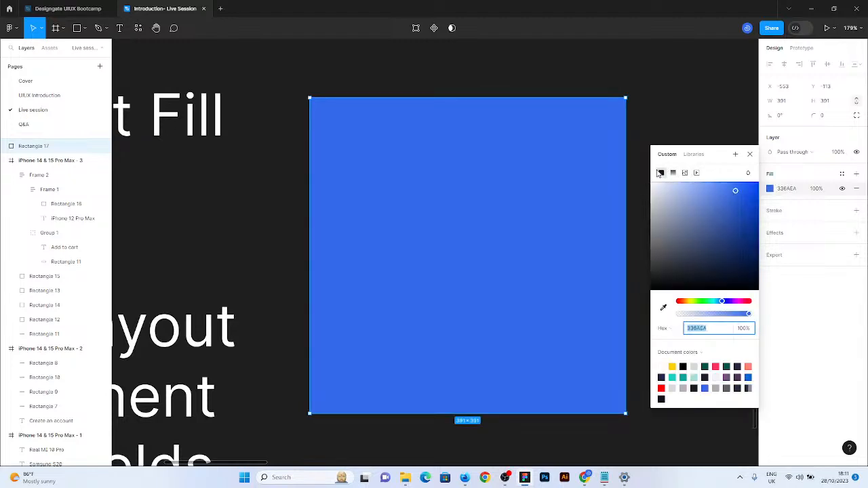
left_click(672, 173)
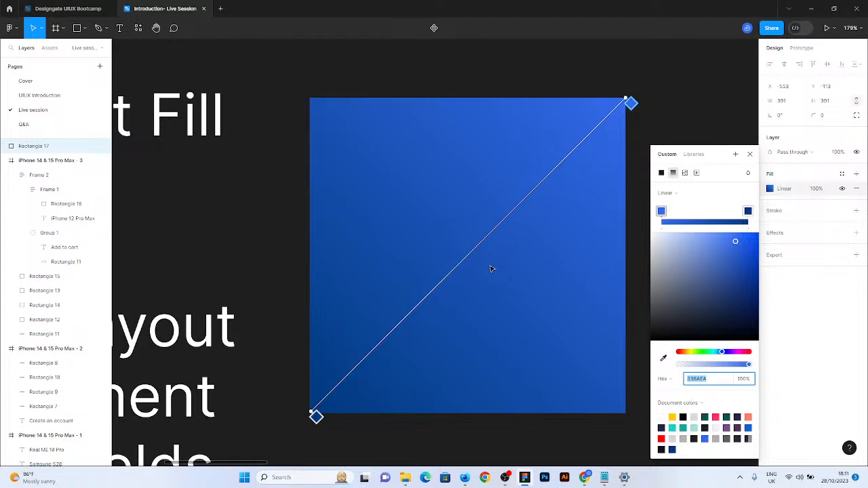
key("Return")
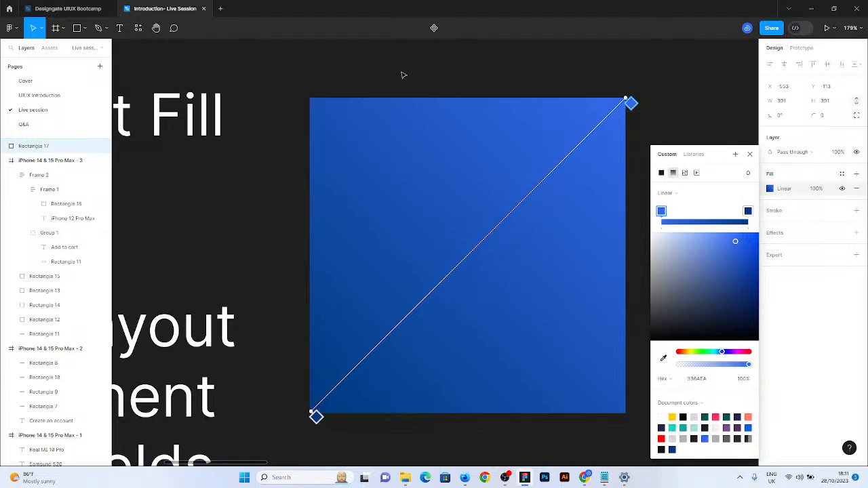
Close the gradient editing and draw a large frame on the empty canvas beside the topic list
key("Escape")
scroll(502, 180, "down", 5)
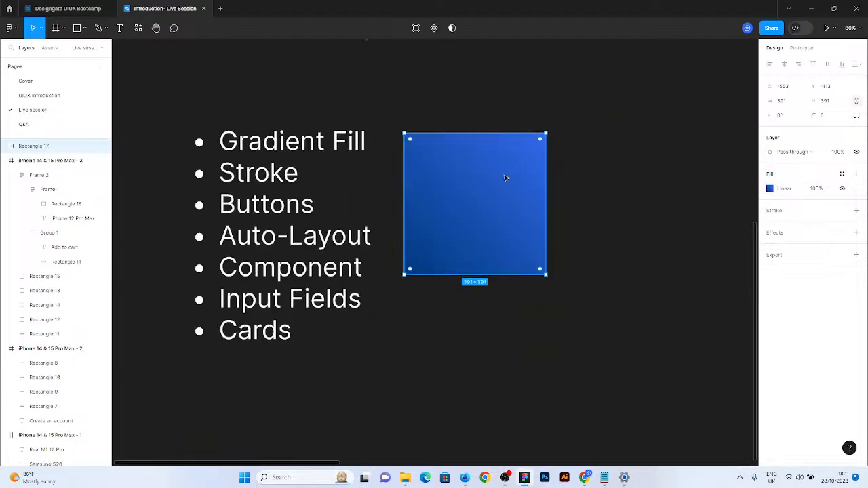
scroll(502, 188, "up", 3)
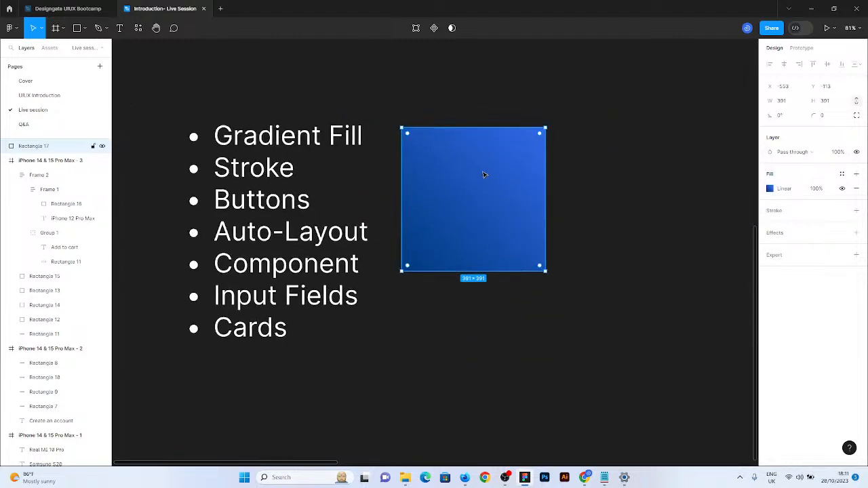
scroll(285, 203, "down", 5)
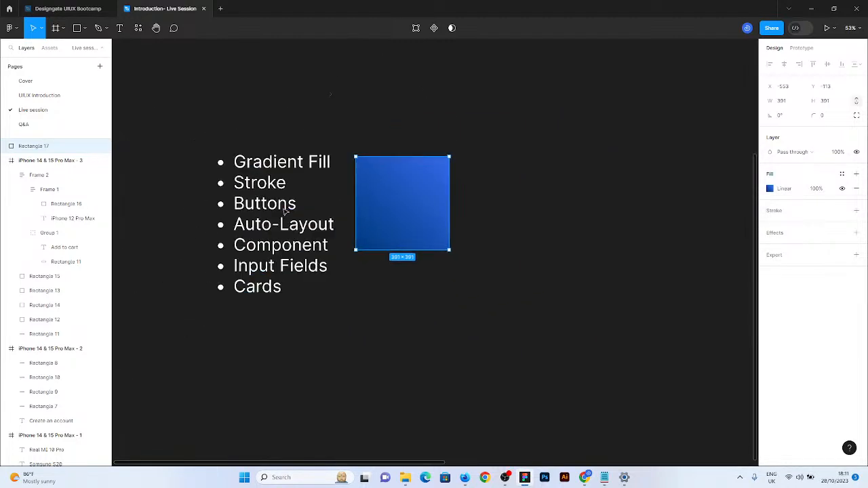
left_click(55, 27)
left_click_drag(414, 141, 732, 409)
Move the gradient square and the topic list into the new frame, and set the list's text color to black 020000
left_click_drag(361, 202, 665, 188)
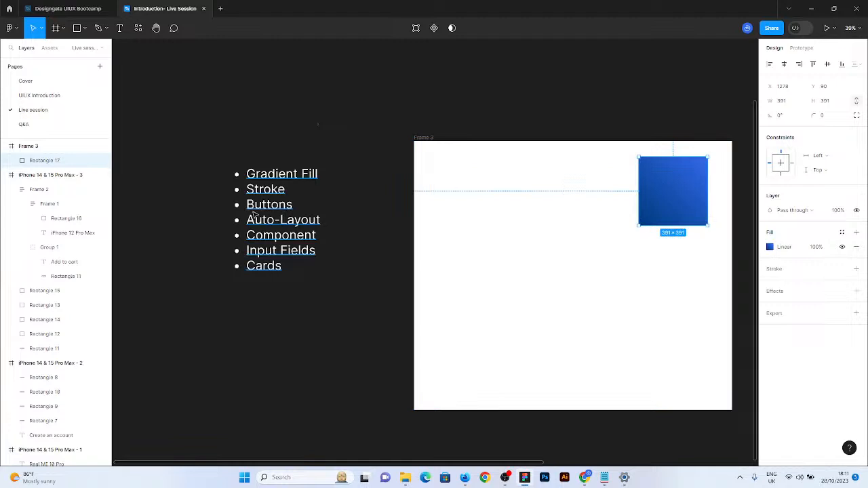
left_click_drag(254, 214, 457, 209)
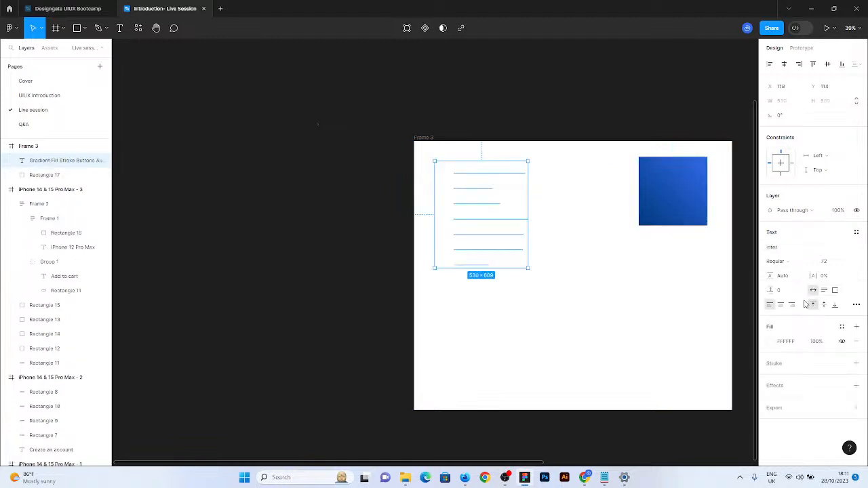
left_click(769, 341)
left_click(695, 313)
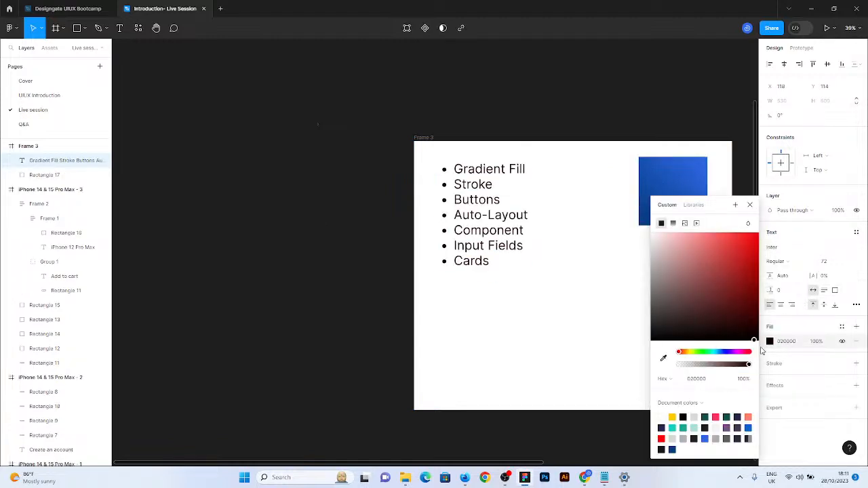
Shift the gradient square slightly left, duplicate it, and place the copy directly below, aligned with the original with a small gap
left_click(169, 132)
scroll(160, 107, "down", 1)
scroll(161, 107, "down", 1)
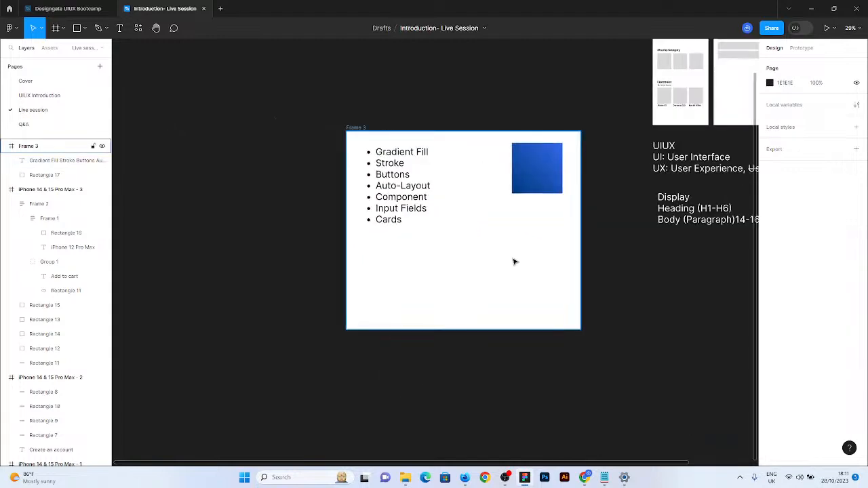
scroll(513, 260, "up", 4)
scroll(407, 108, "up", 5)
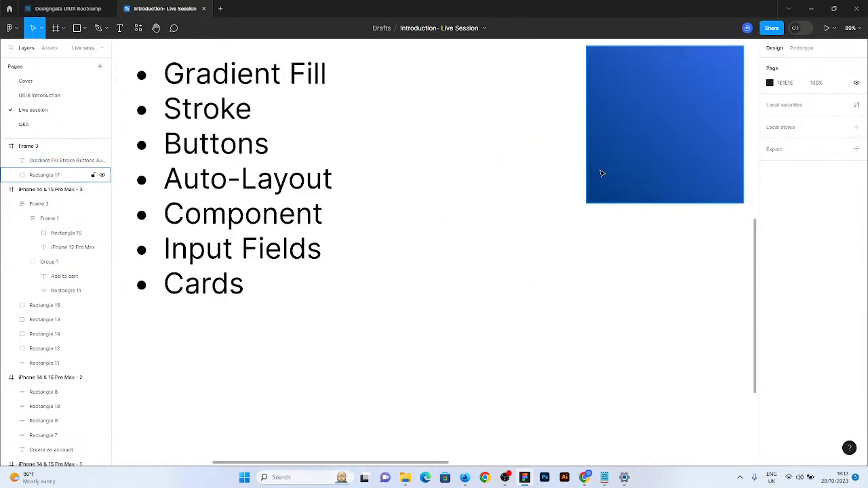
left_click_drag(628, 151, 594, 152)
key("ctrl+d")
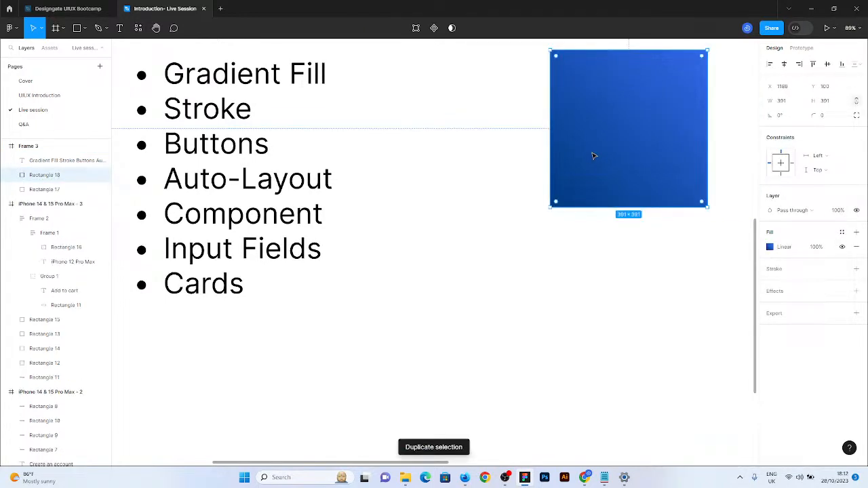
left_click_drag(641, 108, 651, 274)
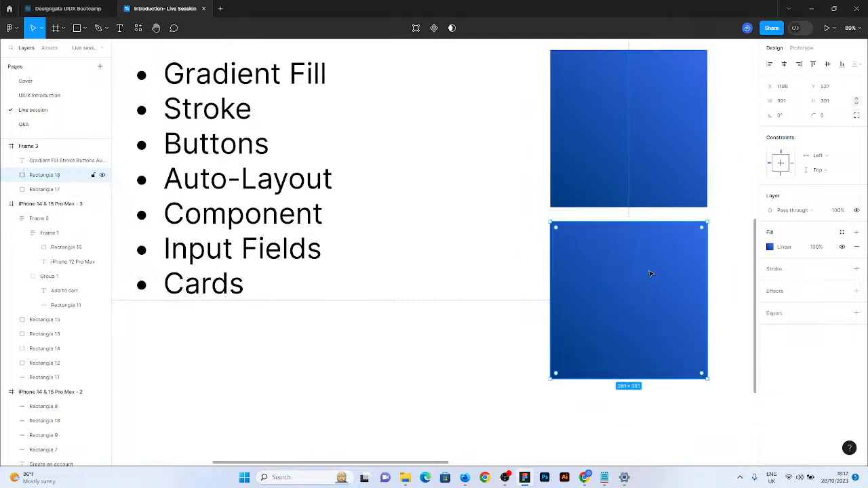
Resize the lower copy into a button-shaped bar, with height 44 and width stretched to 391 to match the square above
left_click(827, 104)
type("44")
key("Return")
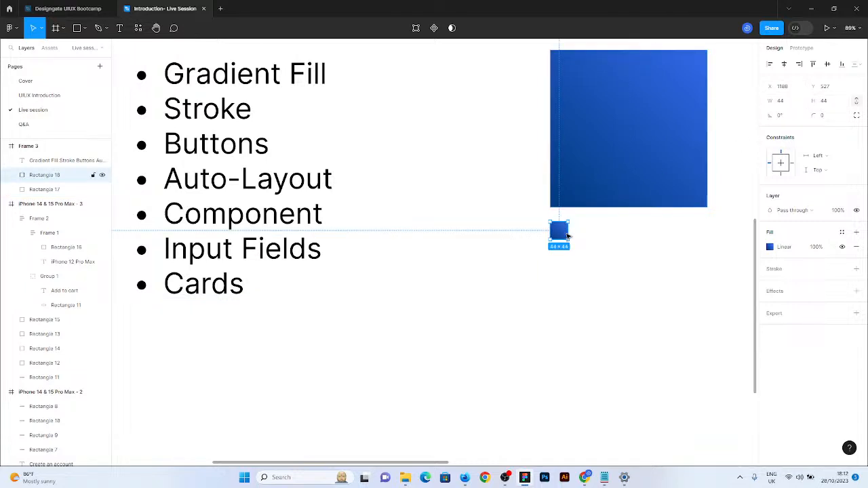
left_click_drag(568, 231, 707, 235)
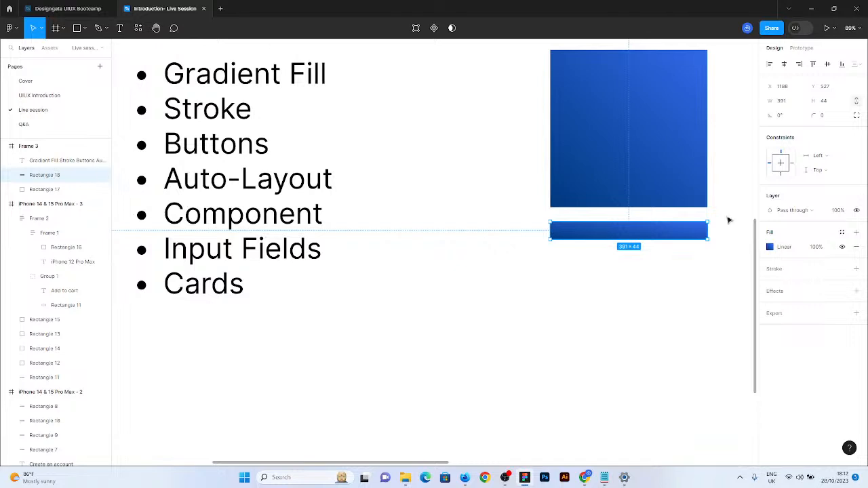
scroll(729, 220, "up", 5)
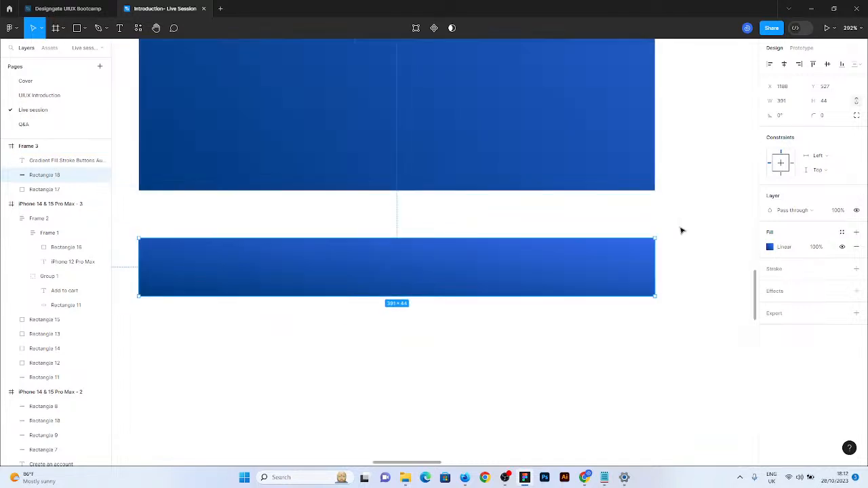
Add a black 000000 stroke of weight 1 to the narrow gradient rectangle and align it Outside
scroll(517, 215, "down", 2)
scroll(208, 298, "up", 1)
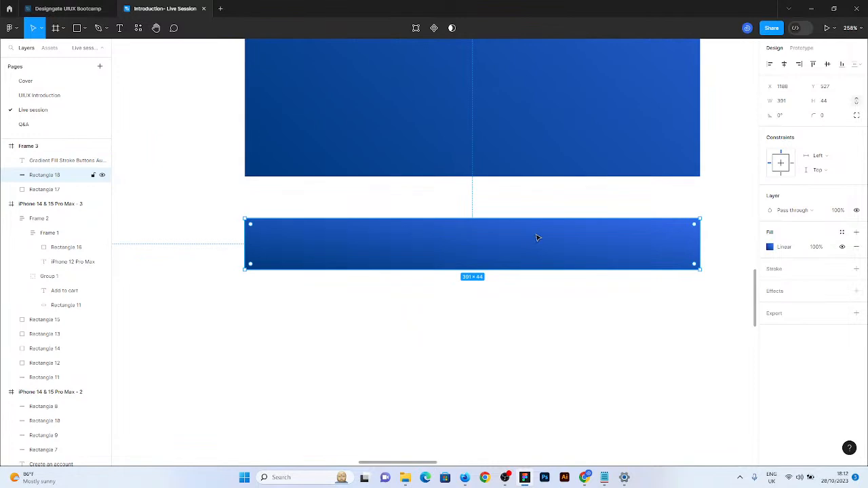
scroll(537, 237, "up", 1)
scroll(624, 237, "up", 1)
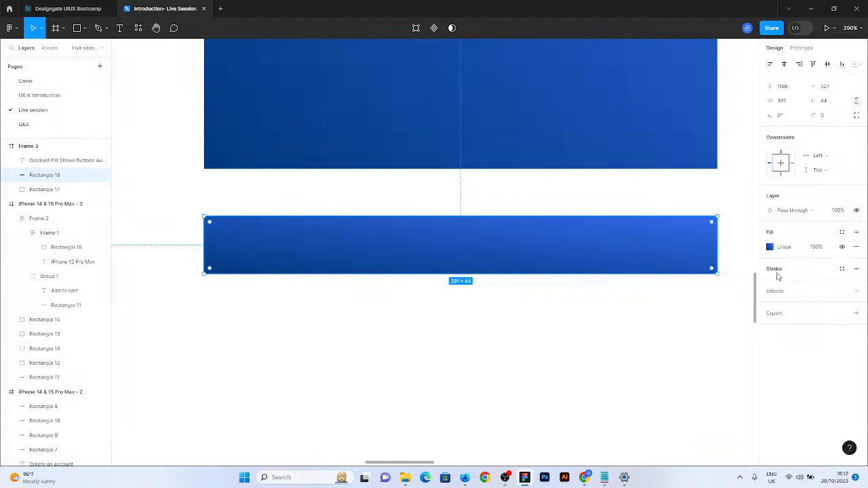
left_click(855, 269)
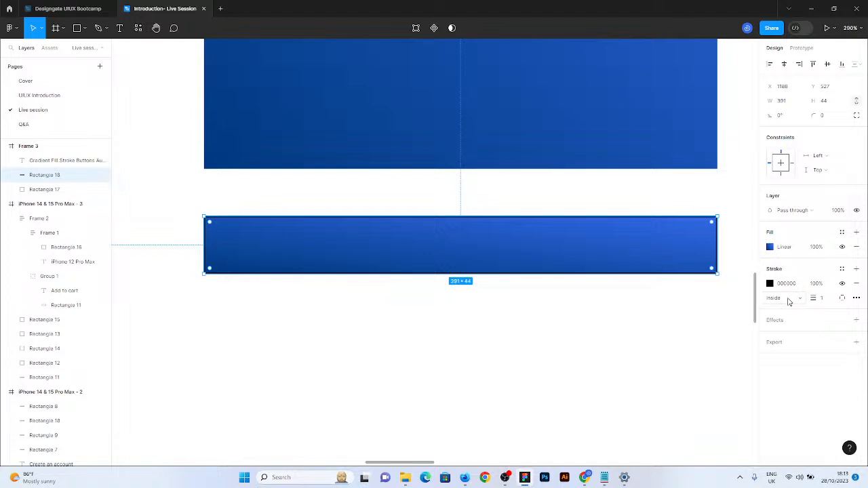
left_click(788, 300)
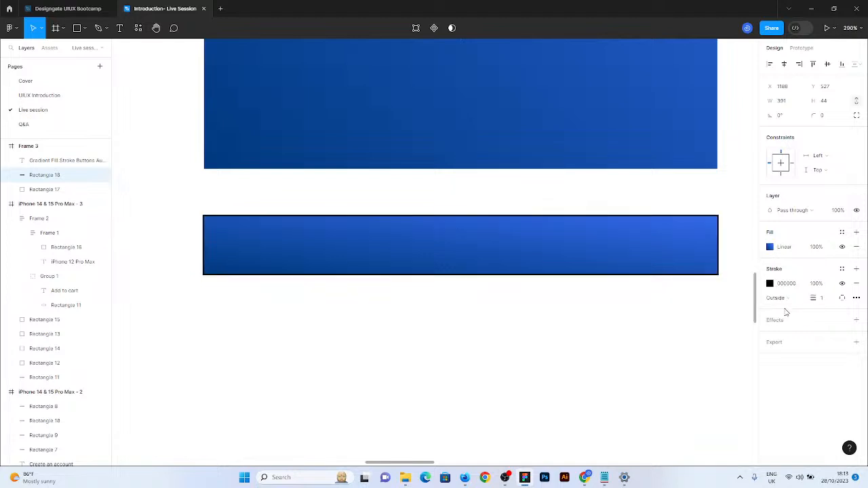
left_click(787, 315)
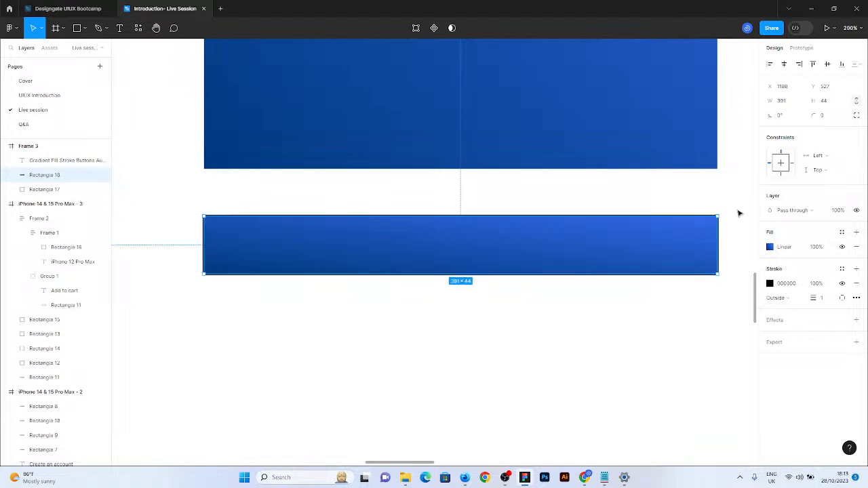
Change the narrow rectangle's stroke alignment to Inside and deselect the rectangle
scroll(732, 219, "up", 5)
scroll(732, 222, "up", 10)
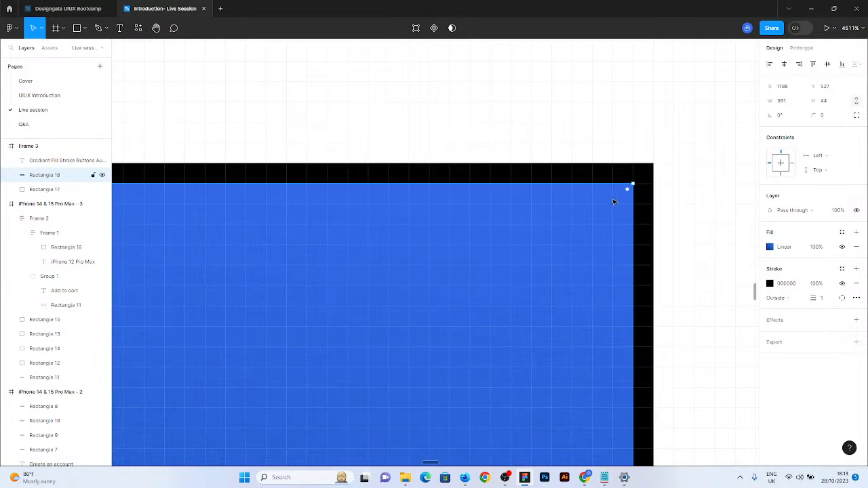
left_click(780, 299)
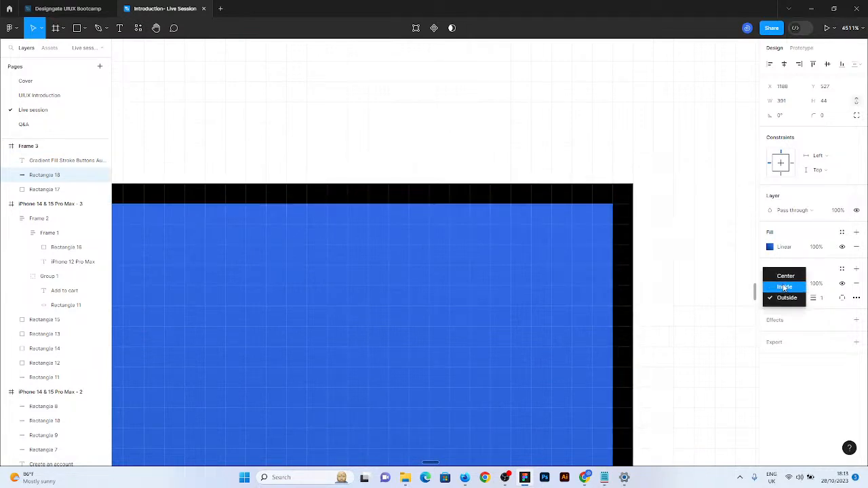
left_click(783, 287)
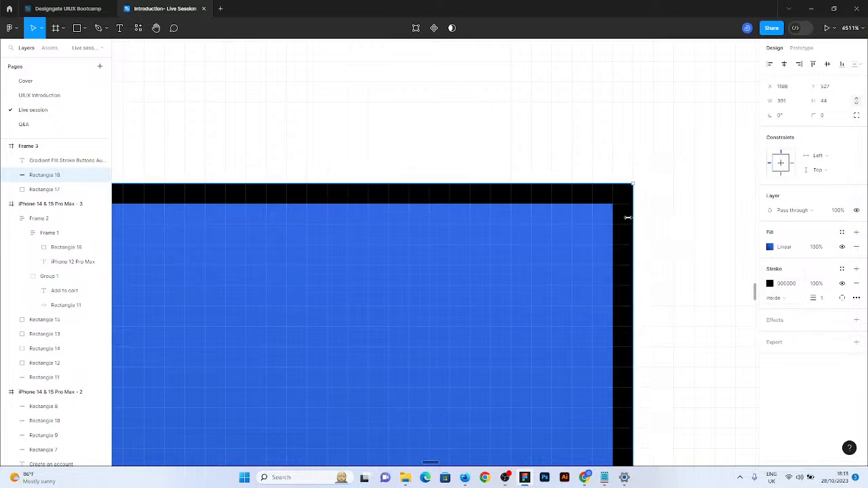
left_click(627, 170)
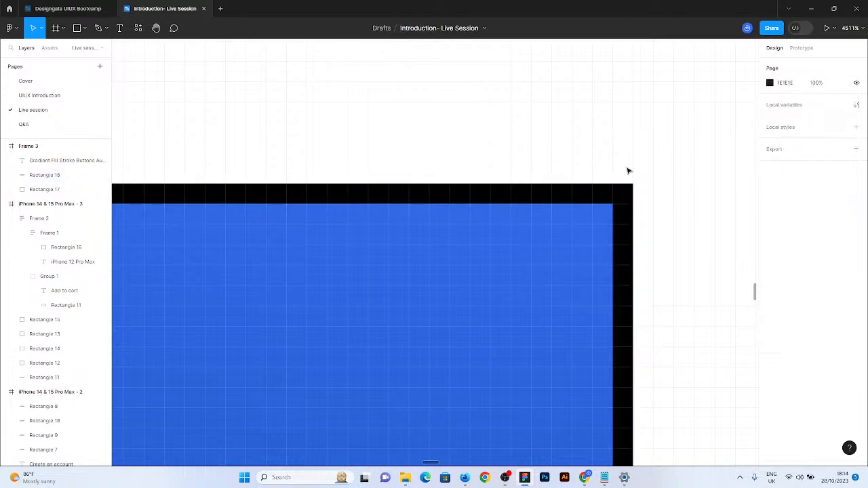
Draw a horizontal line 3 px long with the Pen tool just above the rectangle's upper-right corner
left_click(98, 27)
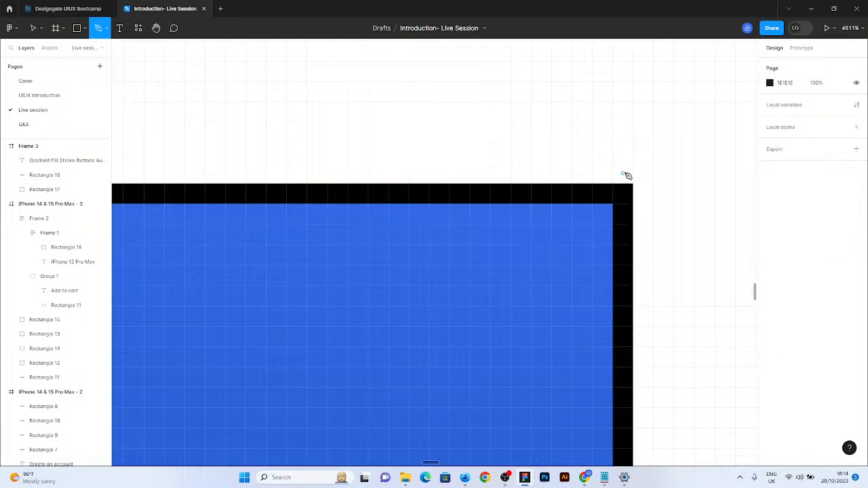
left_click(622, 173)
left_click(684, 174)
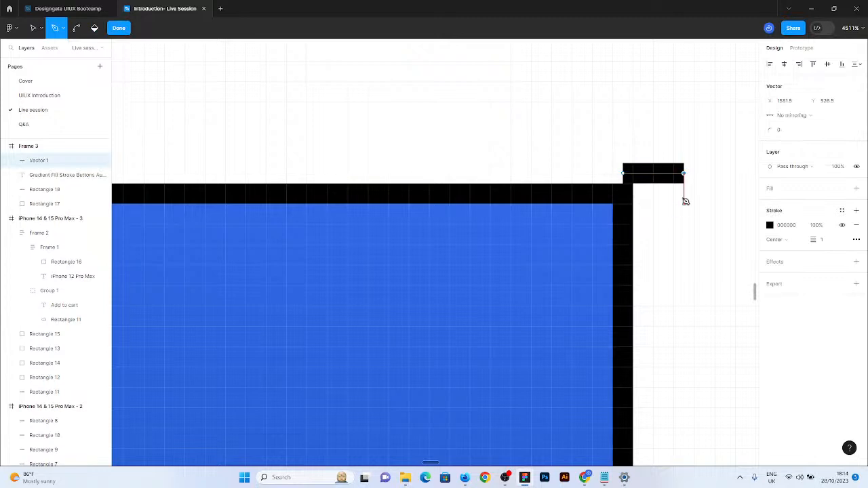
key("Escape")
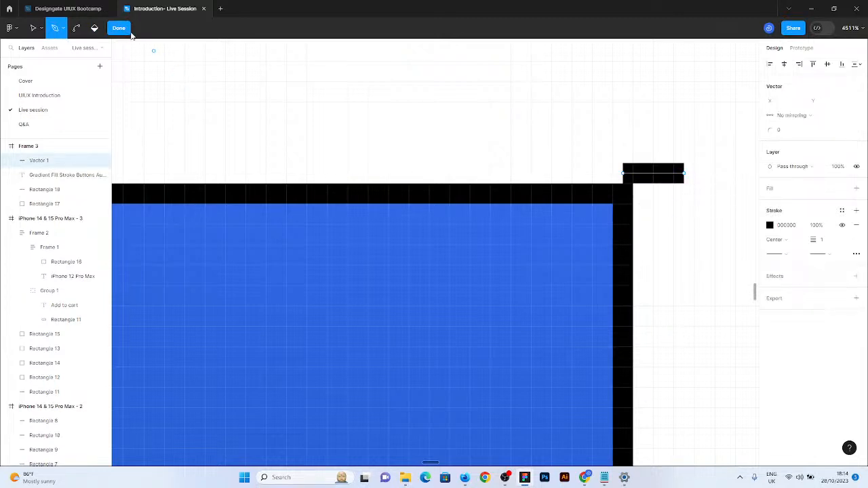
left_click(121, 29)
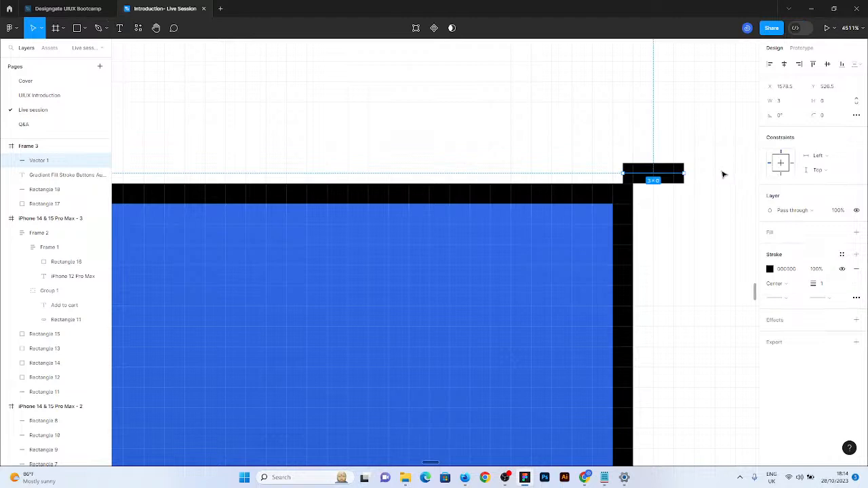
Move the short line horizontally about 3 px, clear of the rectangle's upper-right corner
left_click_drag(721, 176, 711, 185)
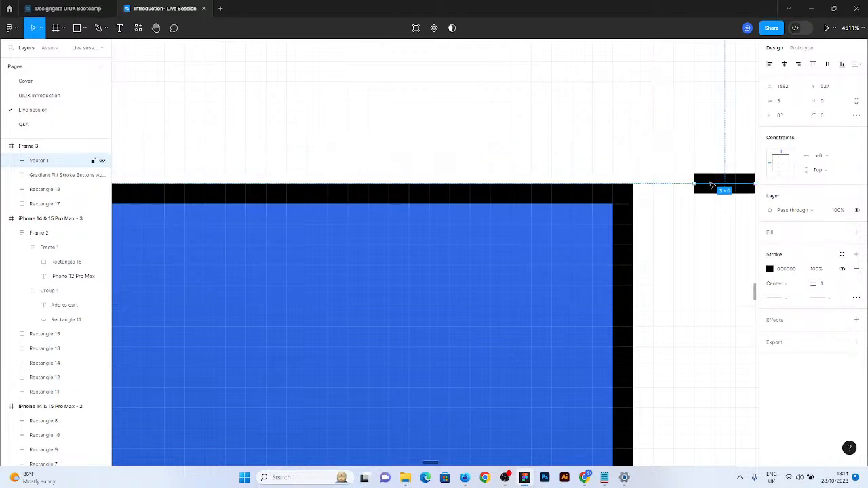
key("ctrl+z")
key("Right")
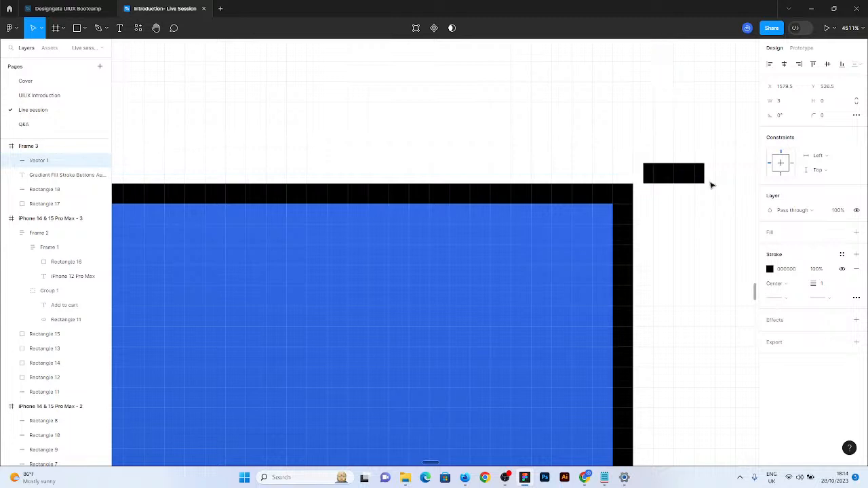
Switch the narrow rectangle's stroke alignment to Outside and back to Inside
left_click(620, 219)
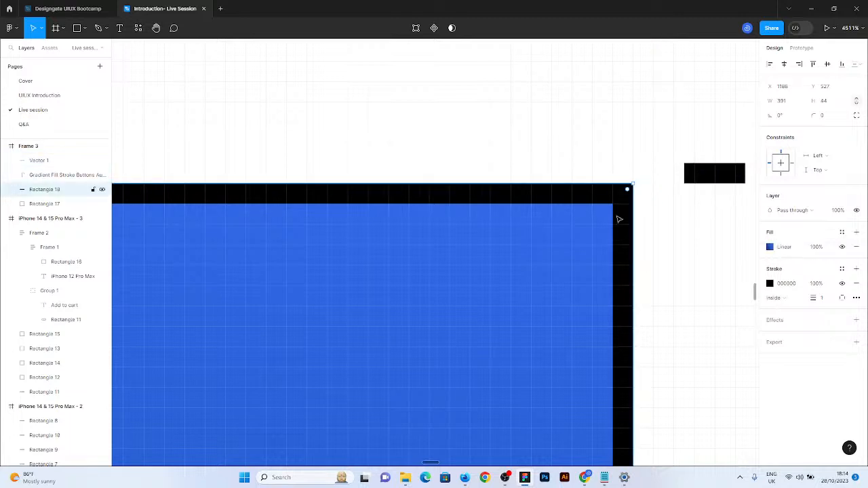
left_click(780, 297)
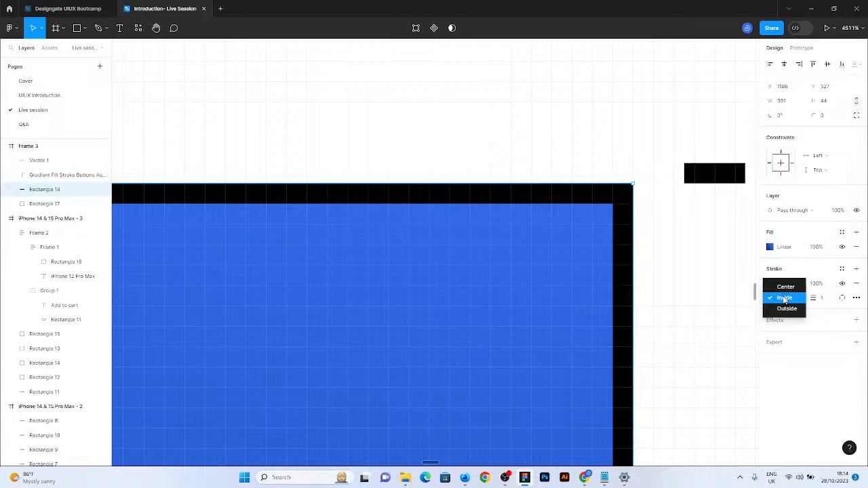
left_click(787, 308)
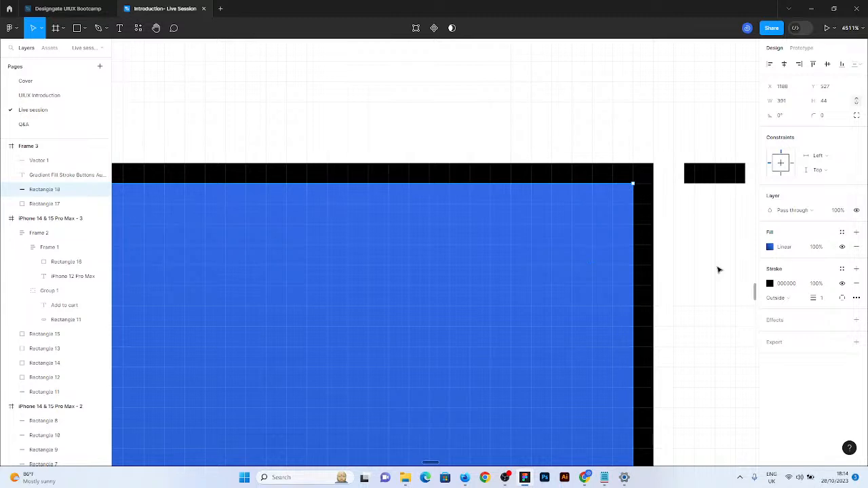
left_click(790, 298)
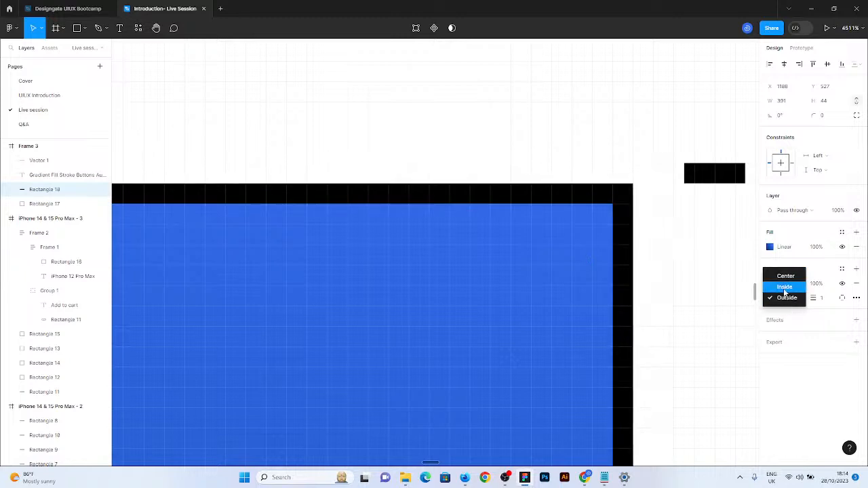
left_click(784, 286)
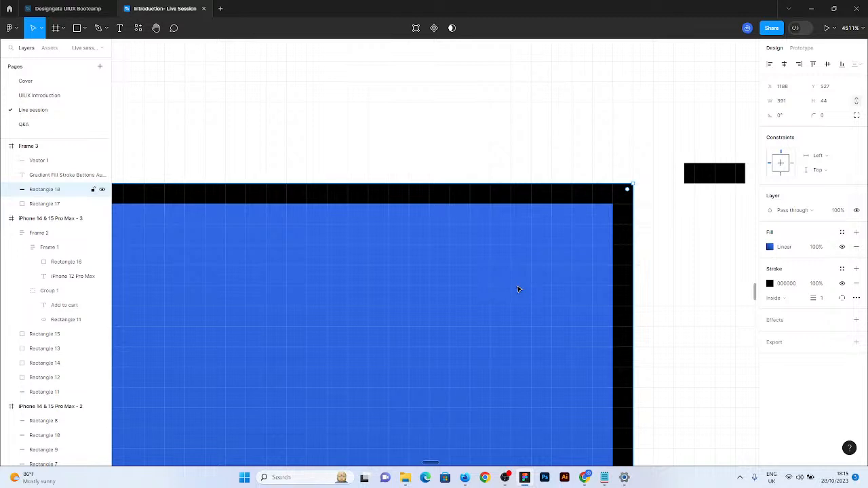
Set the narrow rectangle's stroke weight to 2
left_click(821, 298)
type("2")
key("Return")
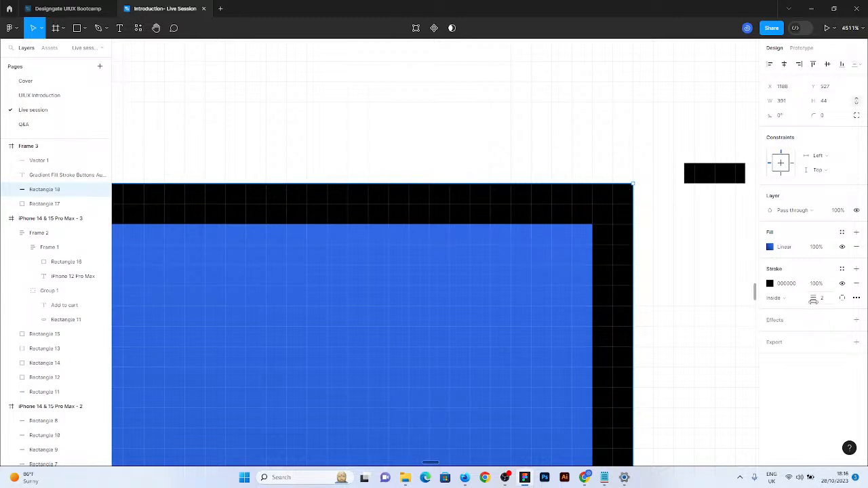
Limit the narrow rectangle's stroke to its bottom side only
scroll(523, 167, "down", 3)
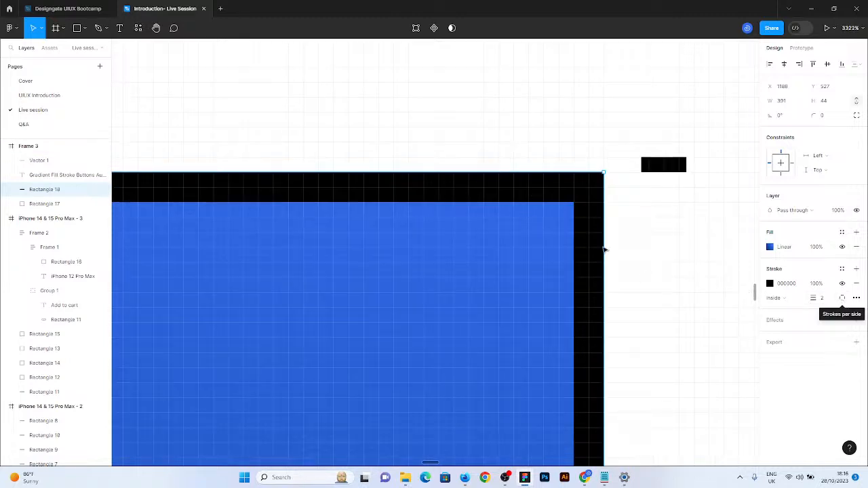
scroll(587, 166, "down", 3)
scroll(591, 165, "down", 10)
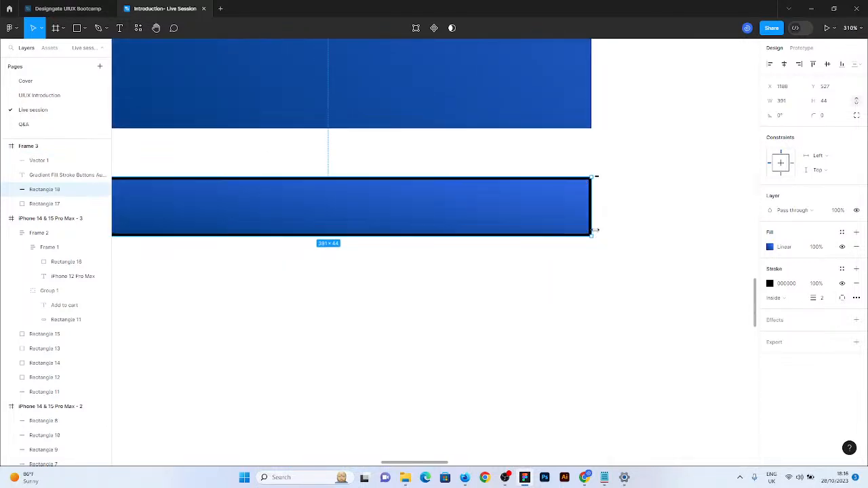
scroll(596, 233, "down", 2)
scroll(420, 251, "up", 2)
left_click(239, 279)
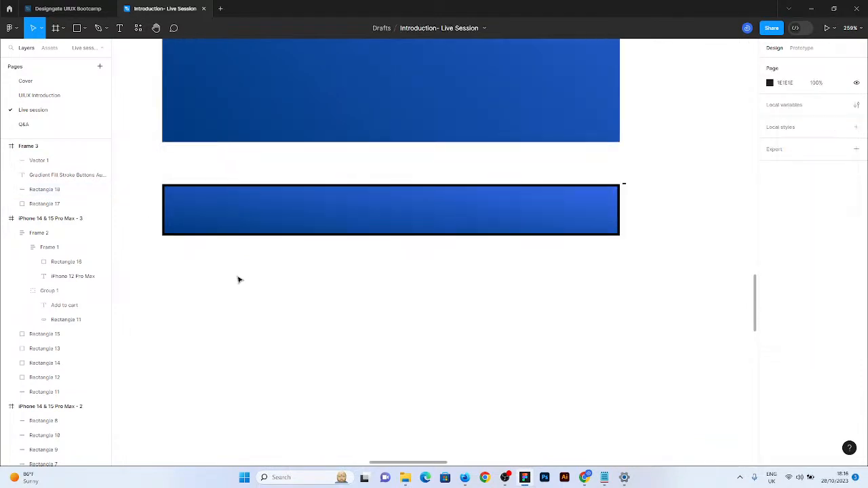
left_click(524, 233)
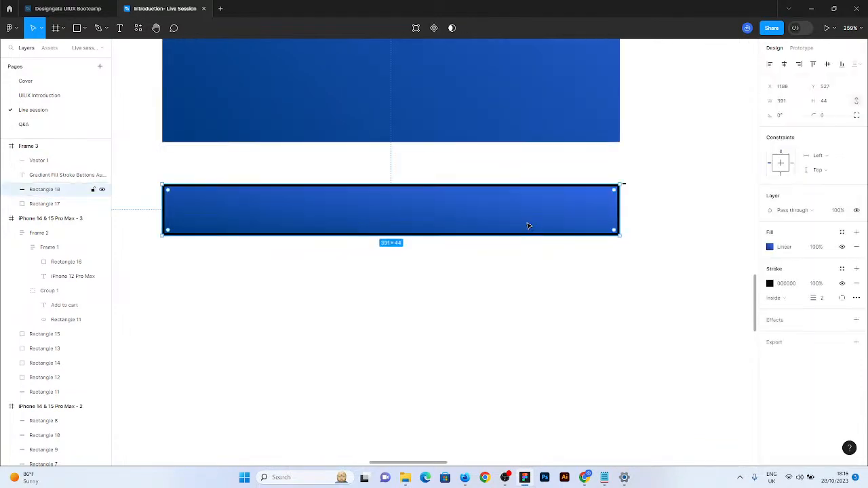
left_click(842, 299)
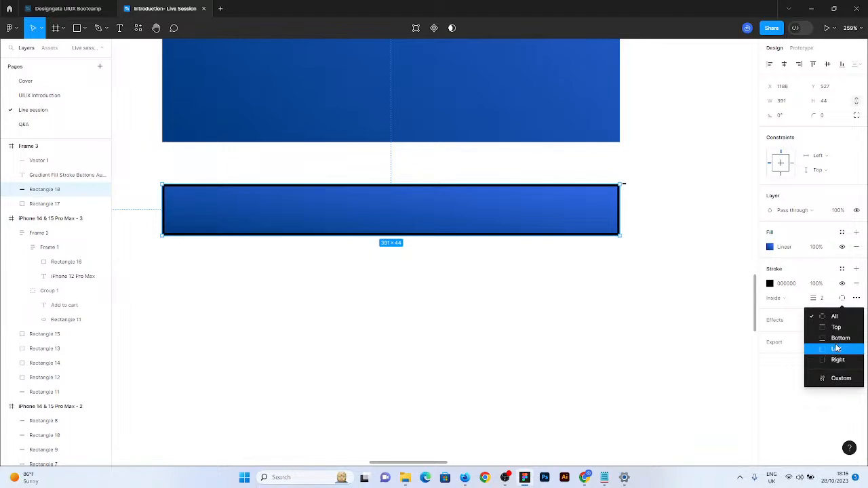
left_click(838, 338)
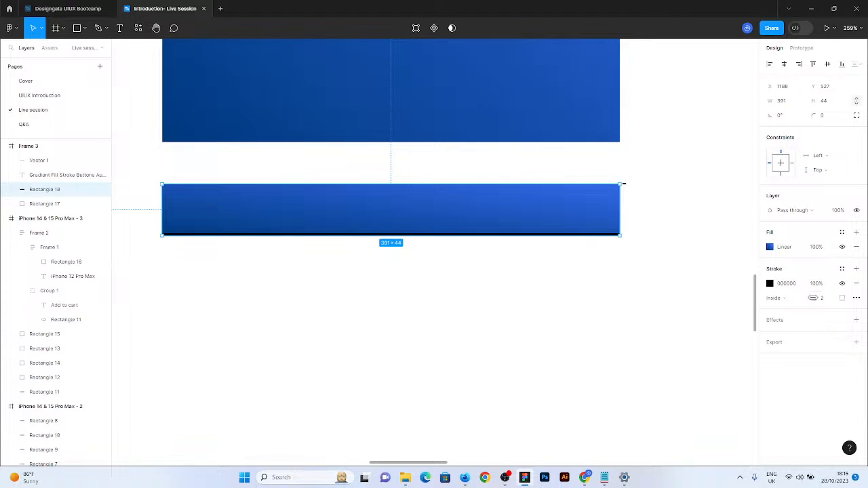
Switch the rectangle's single-side stroke to the top side and back to the bottom side
left_click(842, 298)
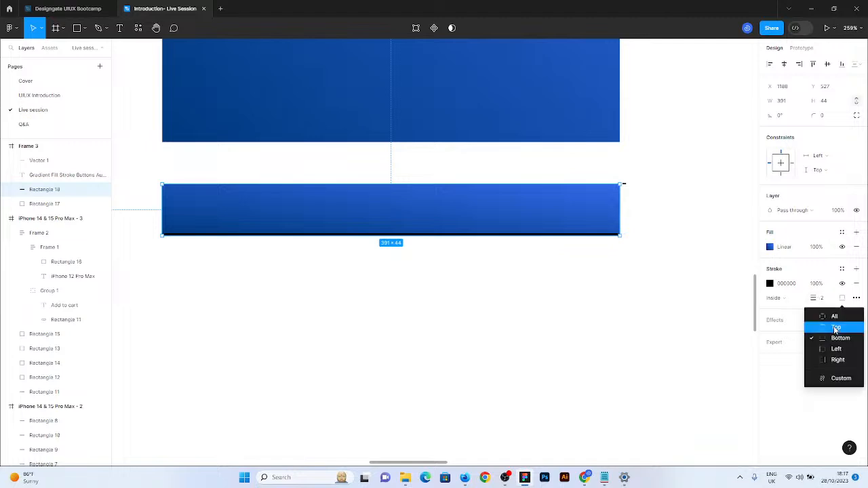
left_click(835, 328)
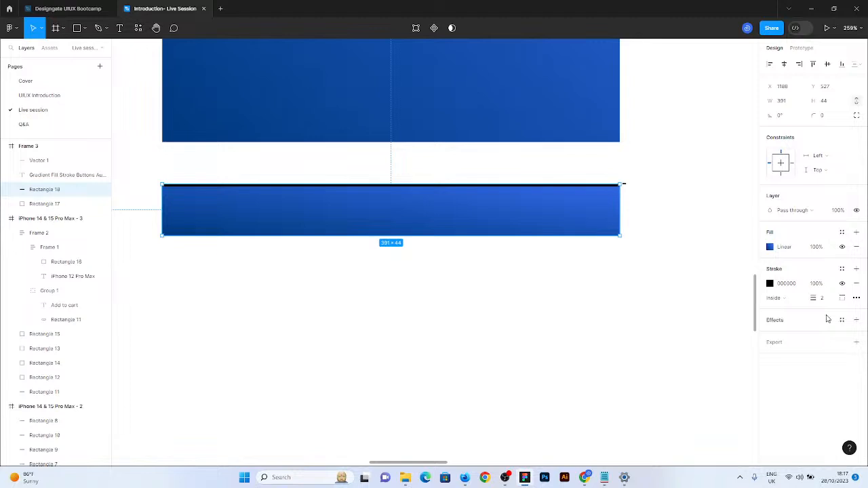
left_click(842, 298)
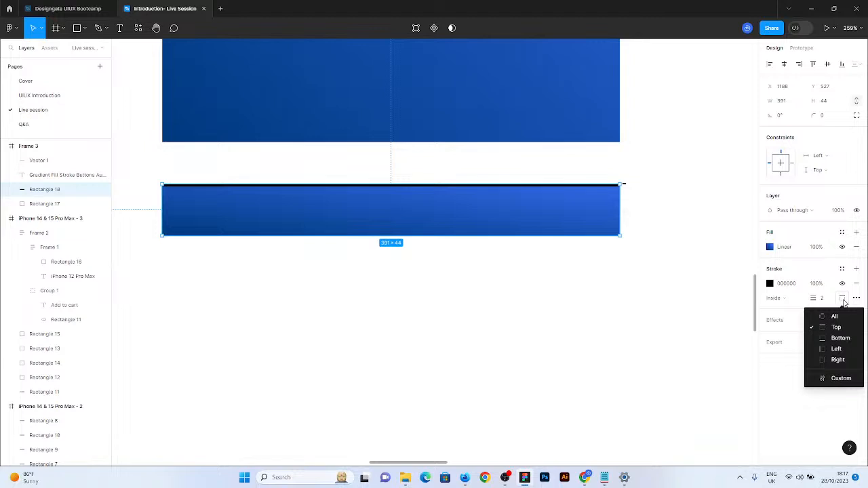
left_click(854, 336)
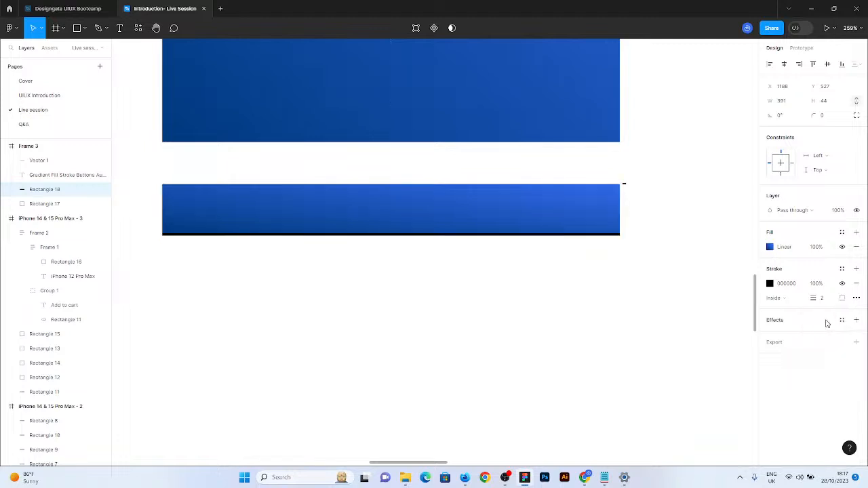
Use custom per-side strokes with a left weight of 2, and restore the stroke to all sides
left_click(842, 298)
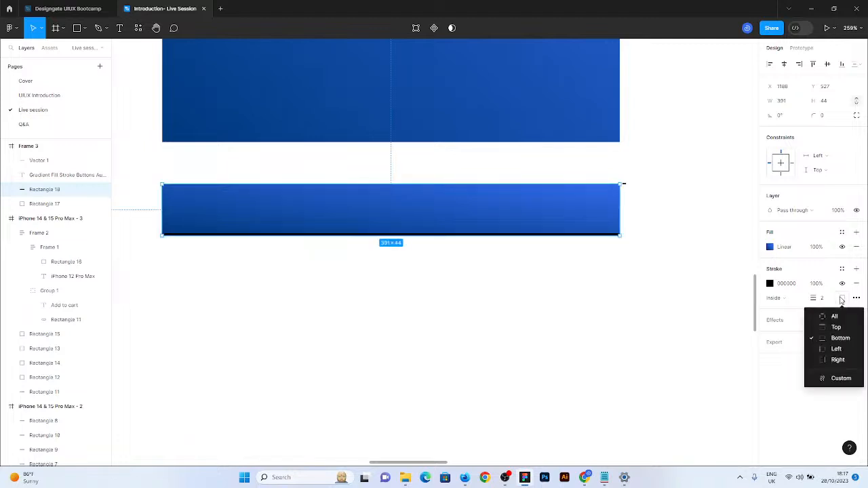
left_click(843, 380)
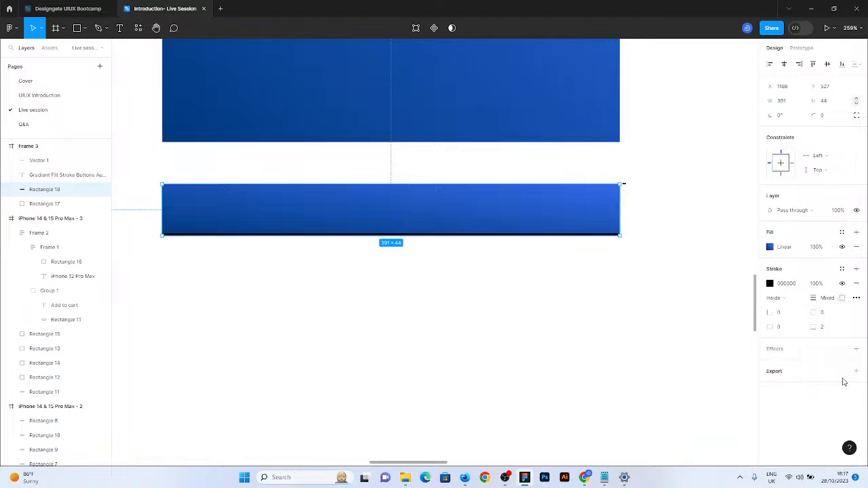
left_click(783, 316)
type("2")
key("Return")
left_click(842, 298)
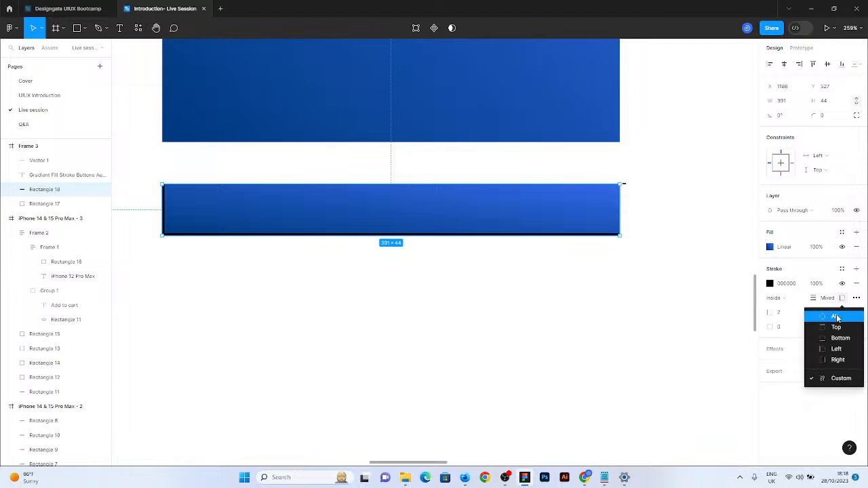
left_click(833, 316)
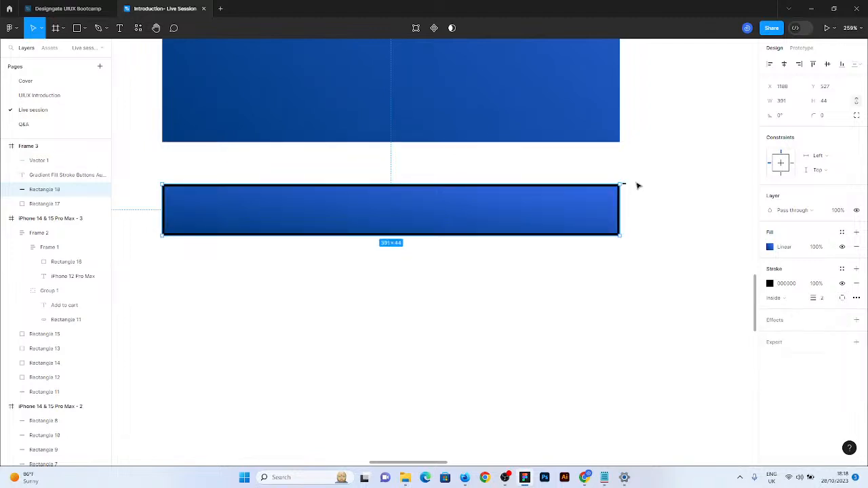
Try a linear gradient on the narrow rectangle's stroke, then return the stroke to a solid colour
scroll(637, 186, "up", 5)
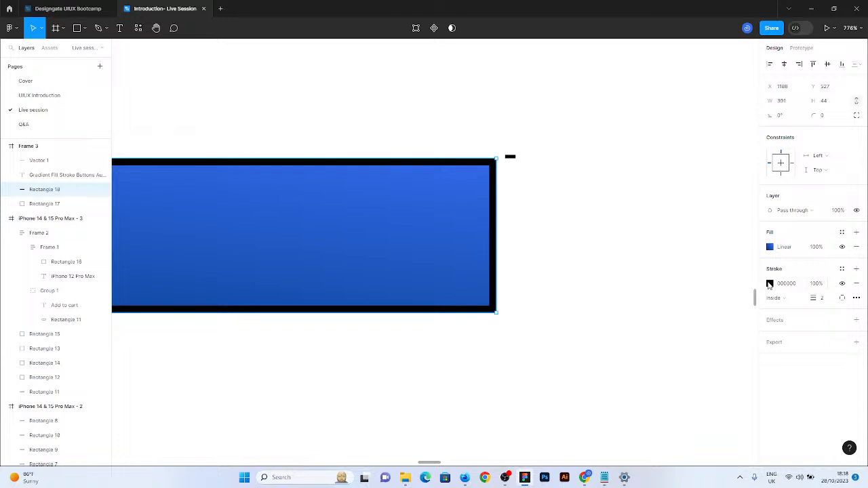
left_click(769, 284)
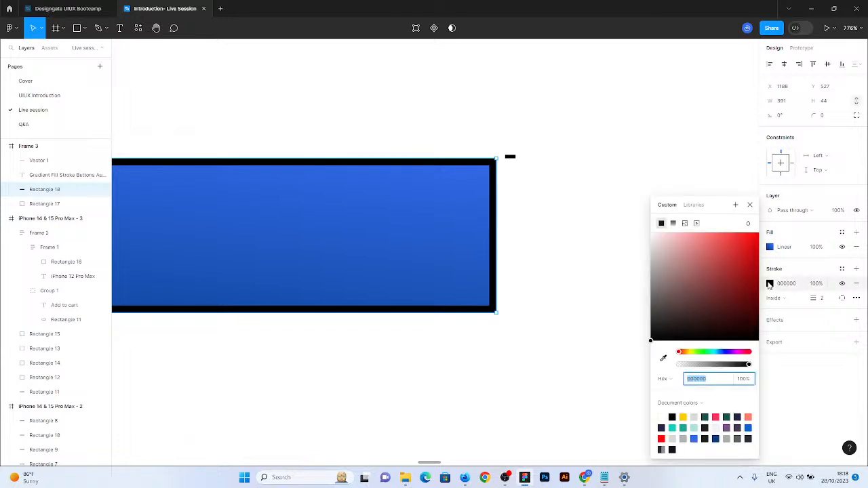
left_click(672, 224)
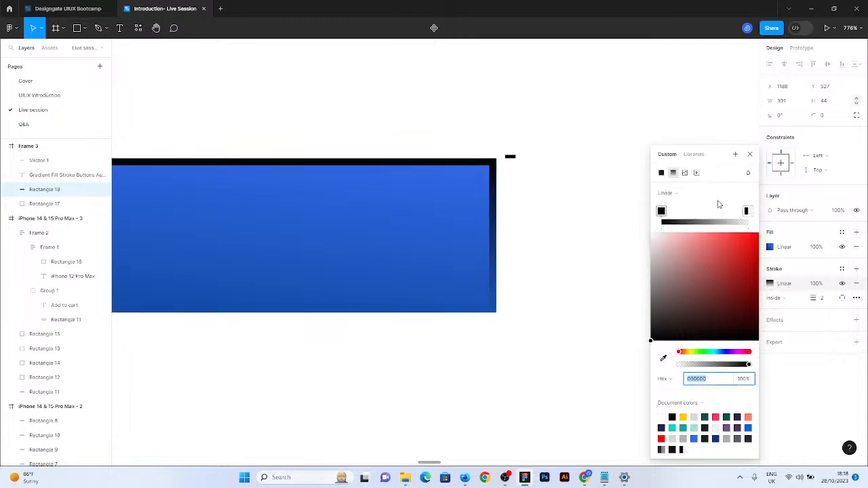
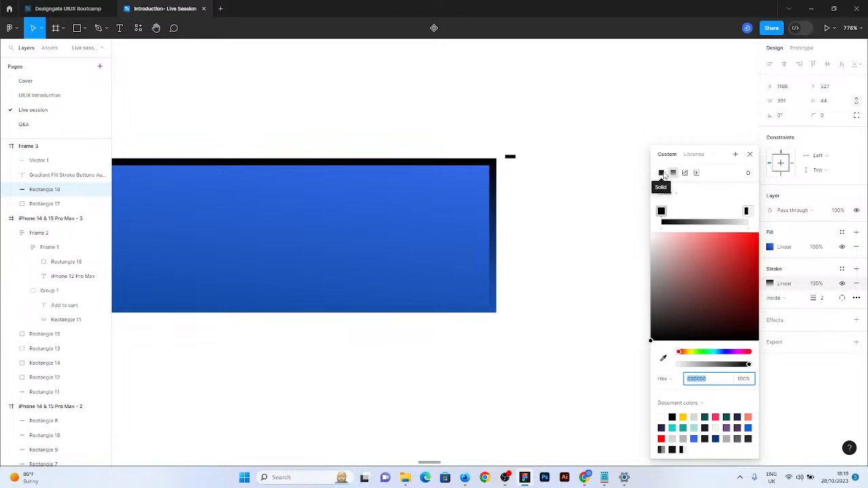
left_click(662, 173)
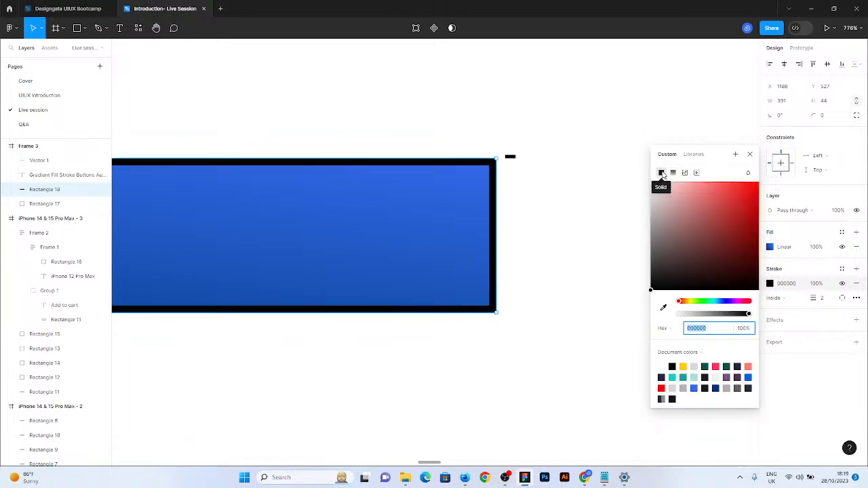
left_click(569, 217)
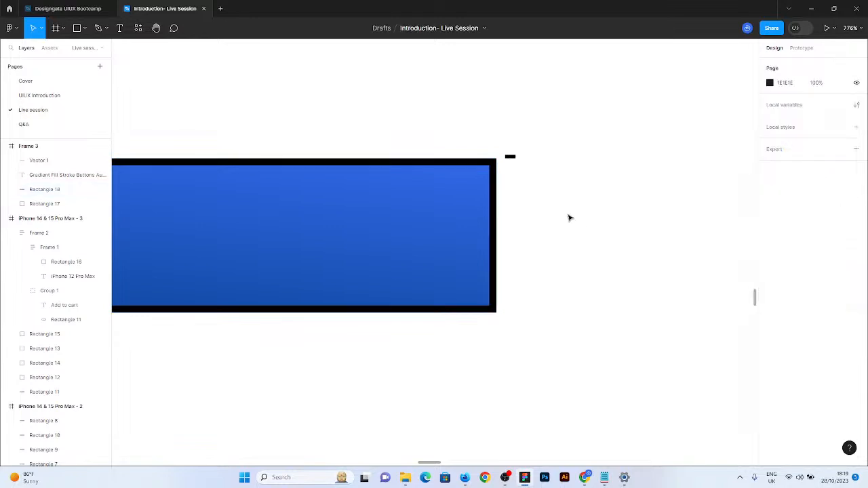
Add a second, solid fill to the narrow rectangle in red DE1F1F at 100% opacity
left_click(443, 221)
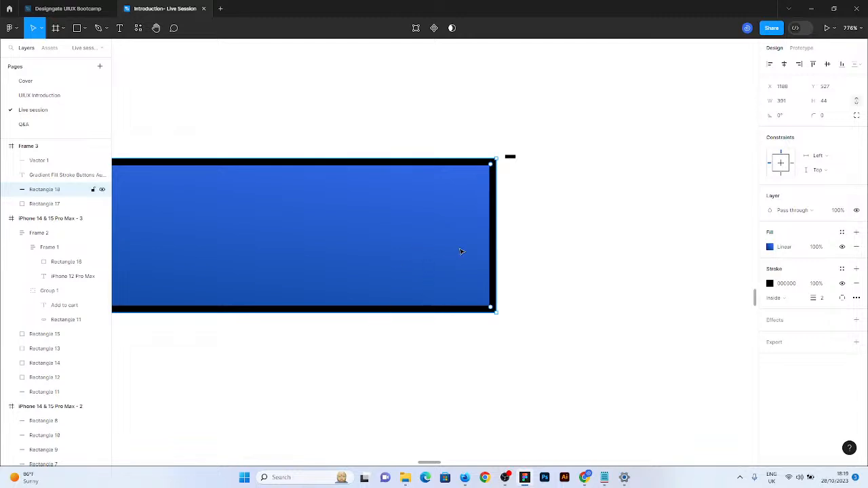
left_click(856, 234)
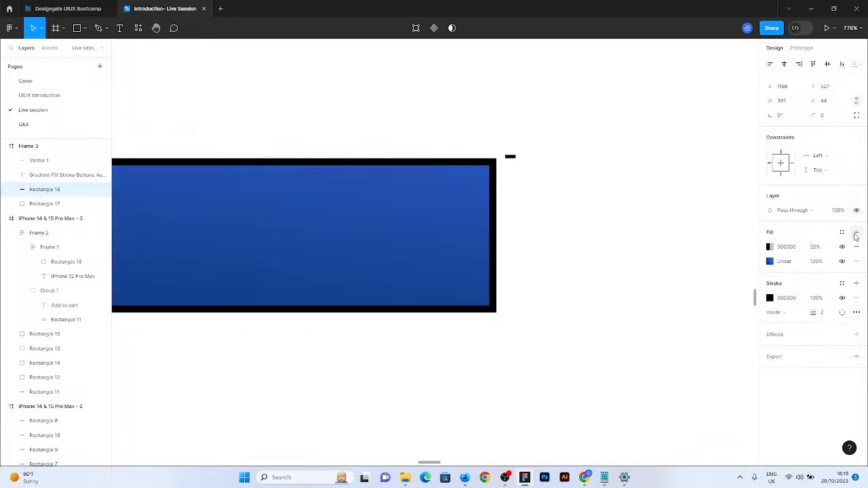
left_click(769, 247)
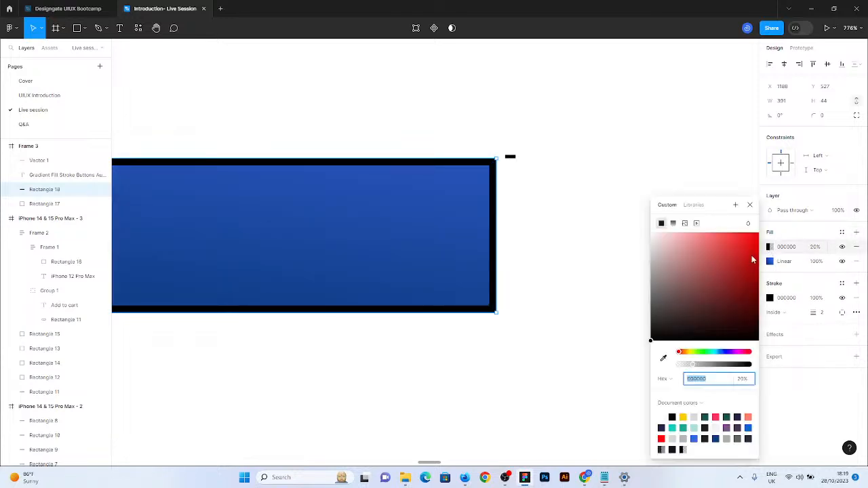
left_click(743, 247)
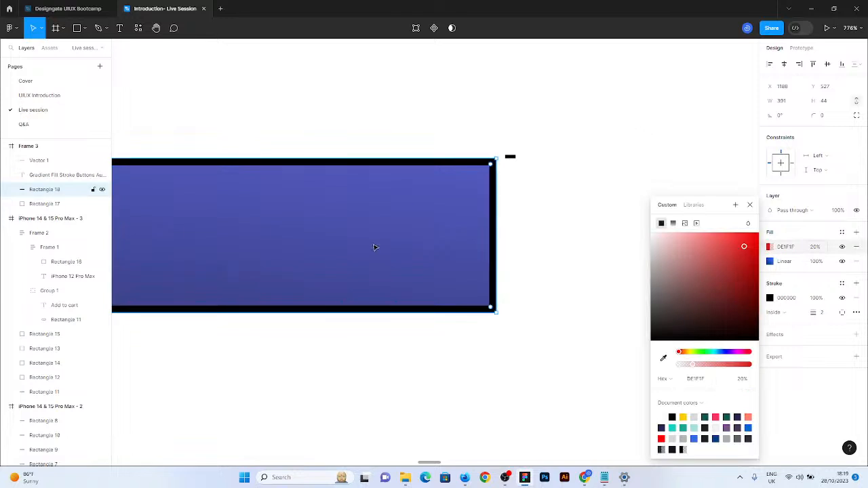
left_click(814, 246)
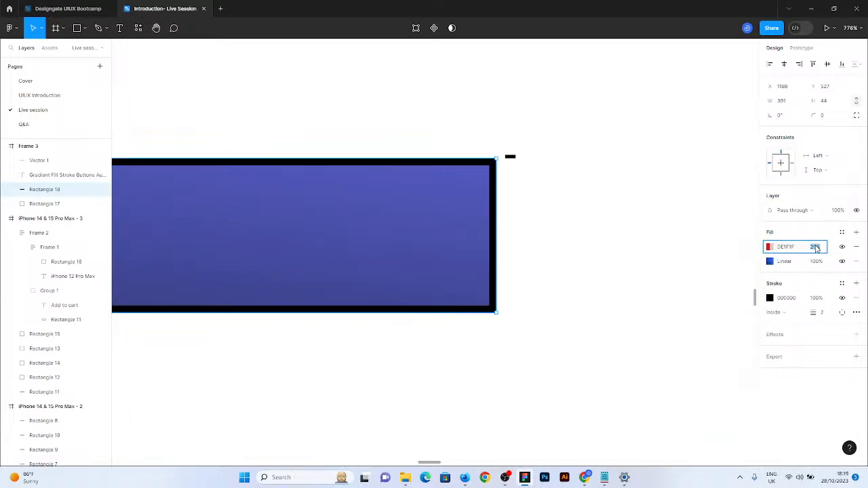
type("100")
key("Return")
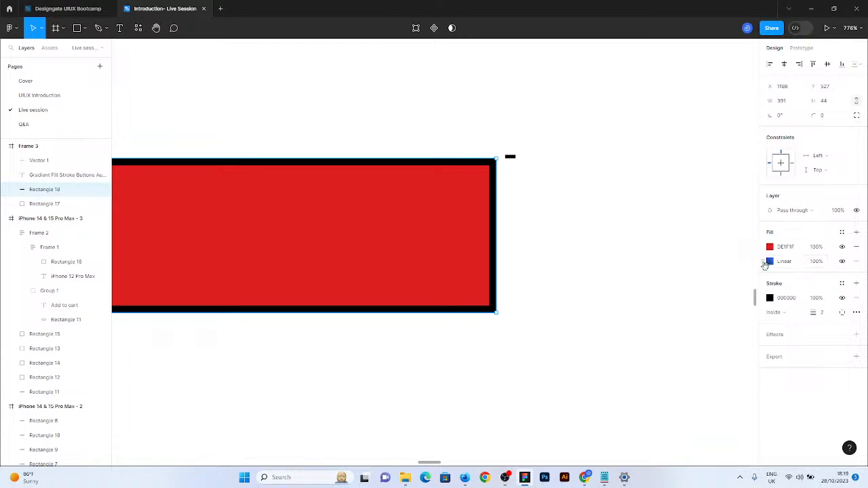
Set the narrow rectangle's red fill opacity to 25%
mouse_move(764, 265)
left_mouse_down()
mouse_move(764, 242)
mouse_move(762, 264)
left_mouse_up()
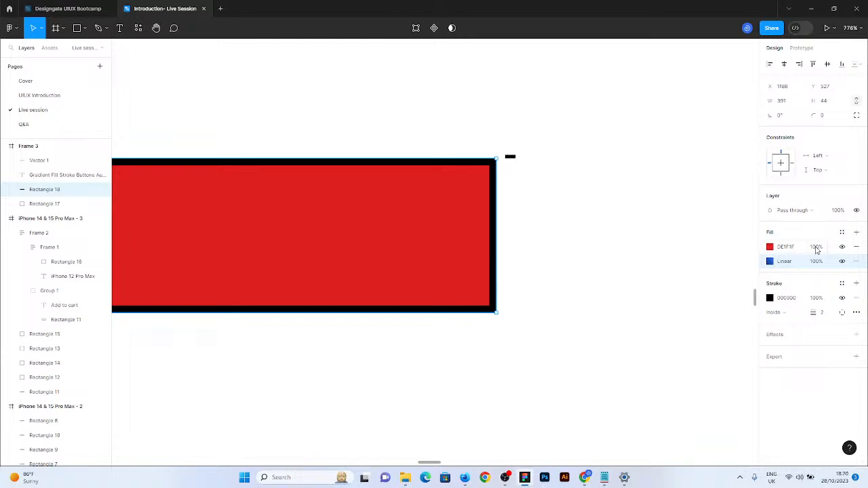
left_click(816, 248)
type("25")
key("Return")
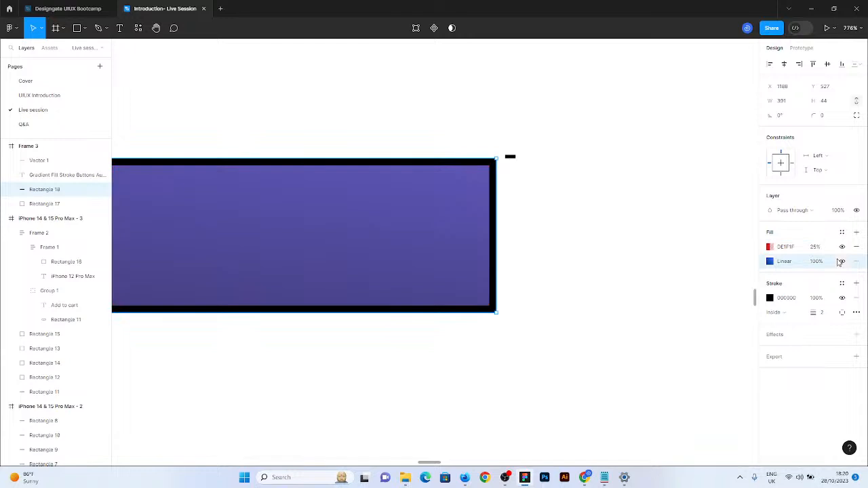
Hide the narrow rectangle's red fill, and toggle its linear gradient fill off and on again
left_click(841, 247)
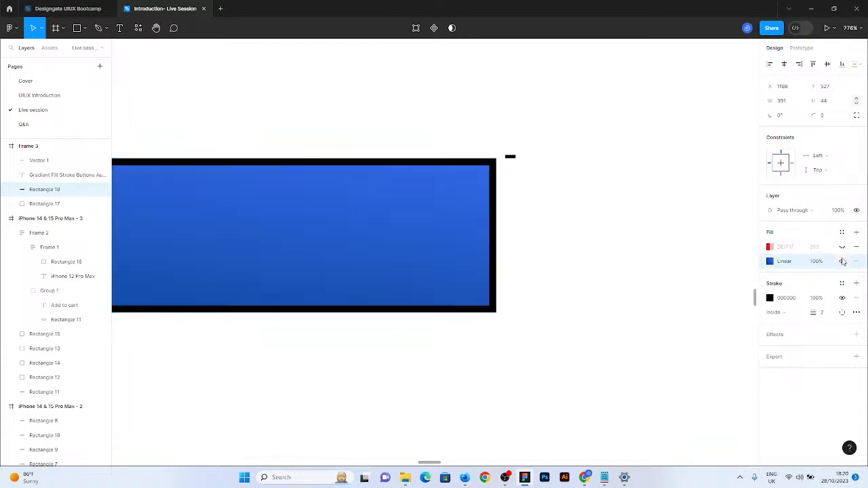
left_click(841, 262)
left_click(842, 262)
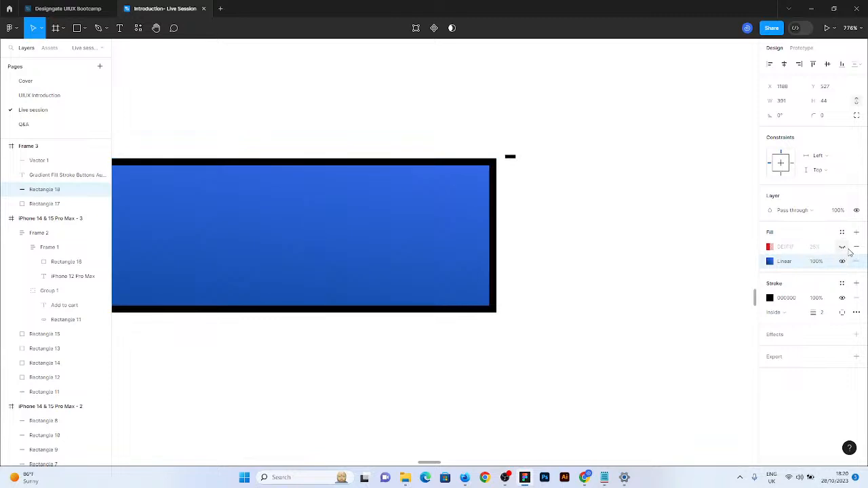
Move the narrow rectangle up to Y 510, closer to the large gradient square, and clear the selection
scroll(576, 226, "down", 4)
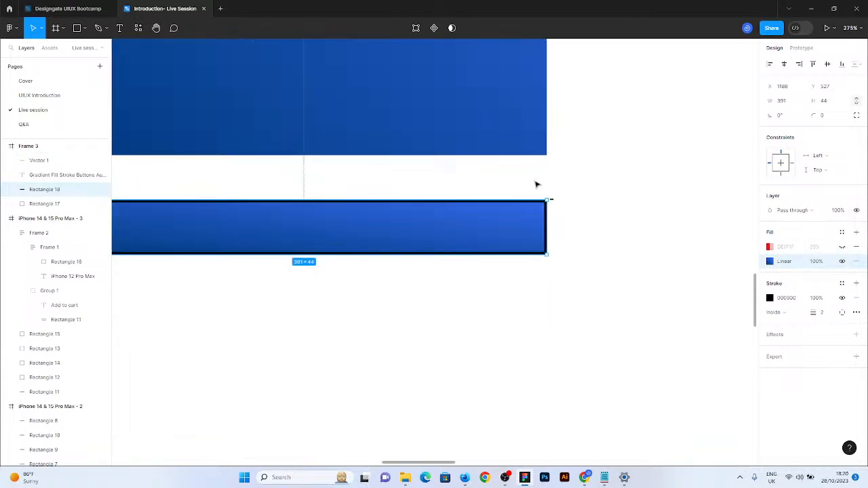
scroll(630, 183, "down", 2)
scroll(629, 183, "down", 8)
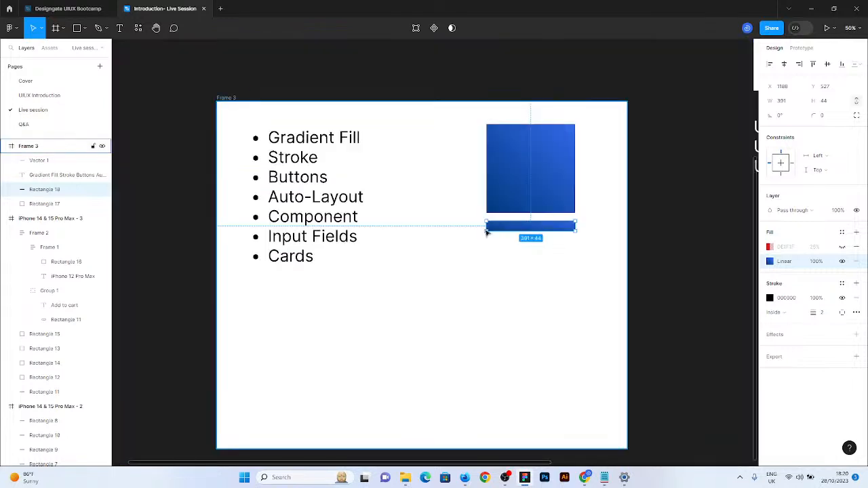
scroll(381, 122, "up", 2)
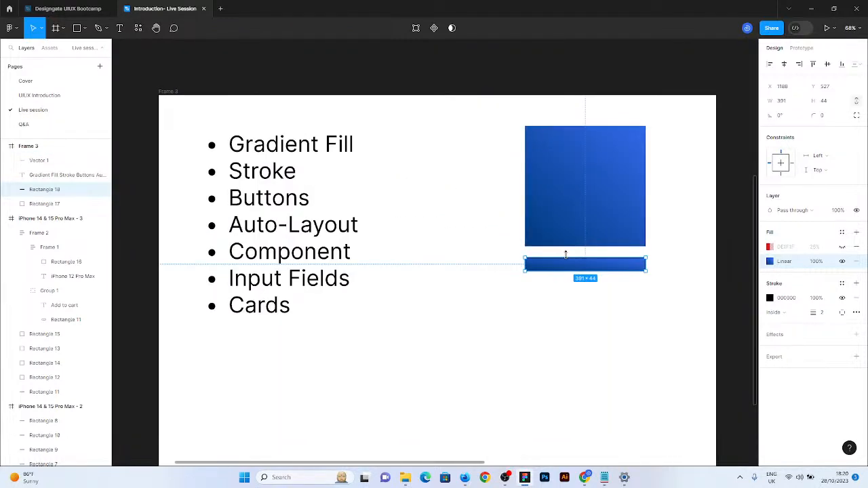
left_click_drag(566, 258, 566, 252)
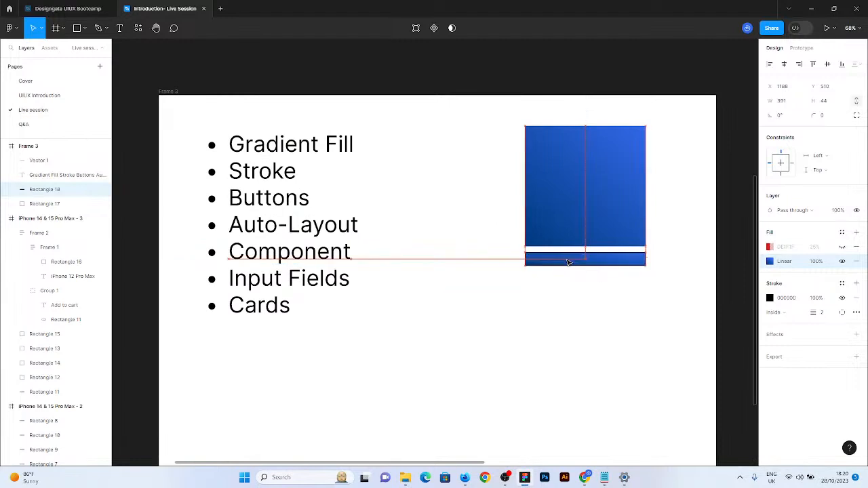
left_click(354, 222)
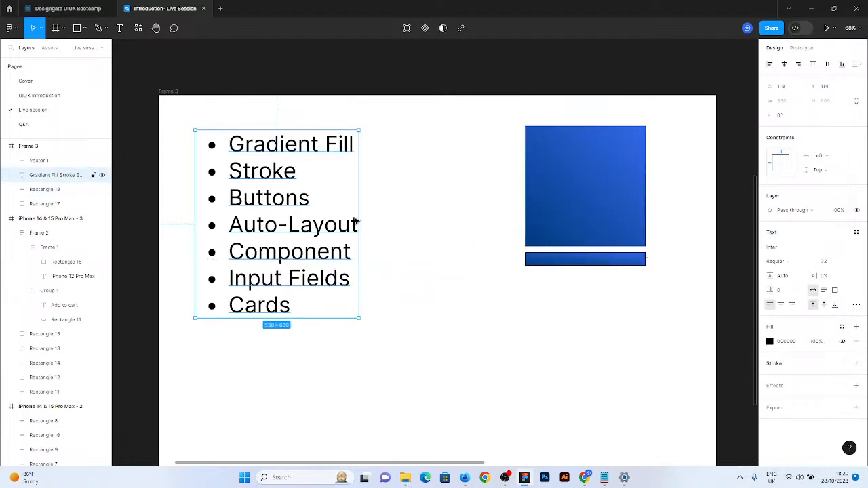
left_click(425, 220)
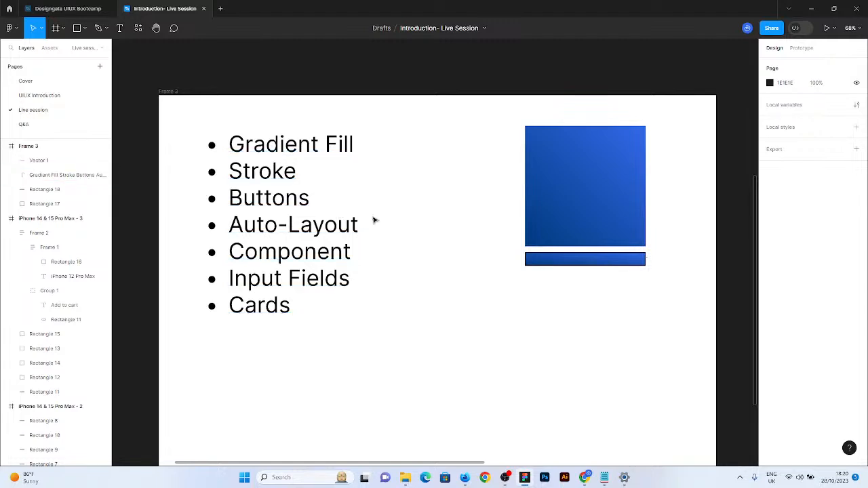
Add a "Sign Up" text layer in the empty space between the bullet list and the gradient rectangles
scroll(479, 252, "up", 3)
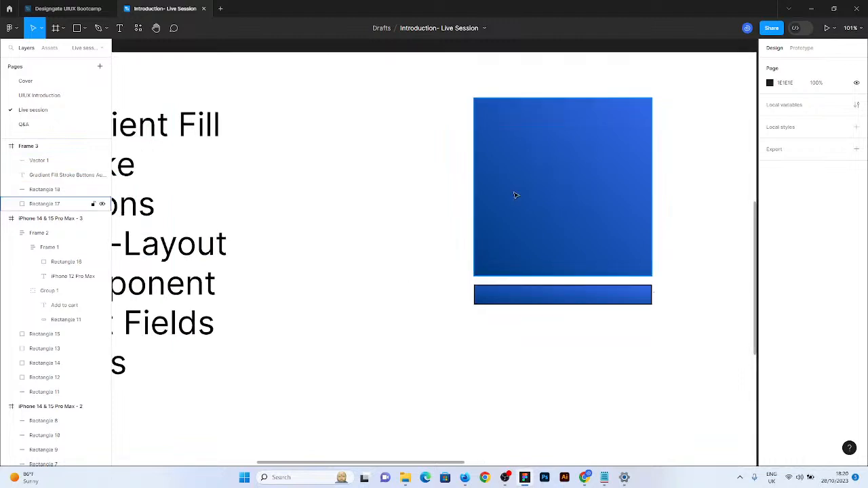
scroll(516, 196, "up", 2)
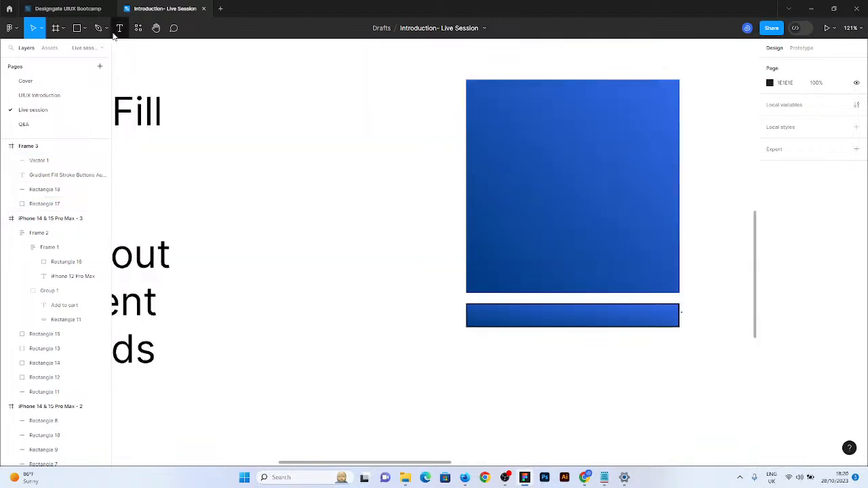
left_click(118, 28)
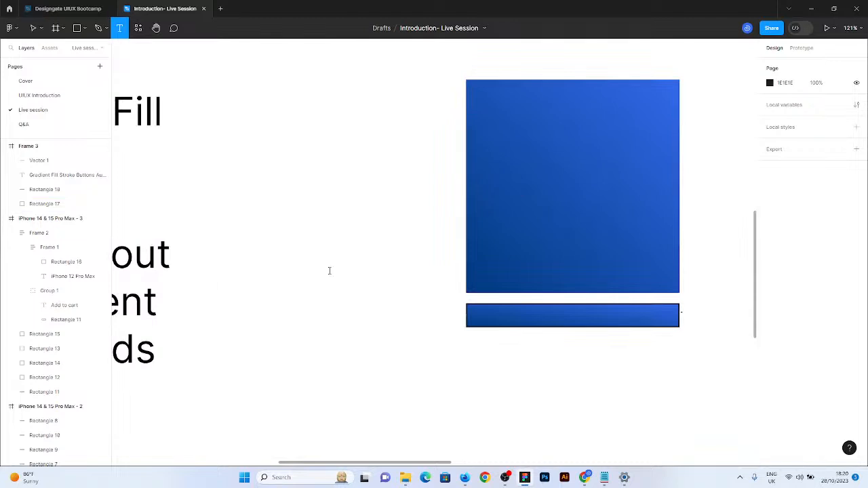
left_click(293, 199)
type("Sign Up")
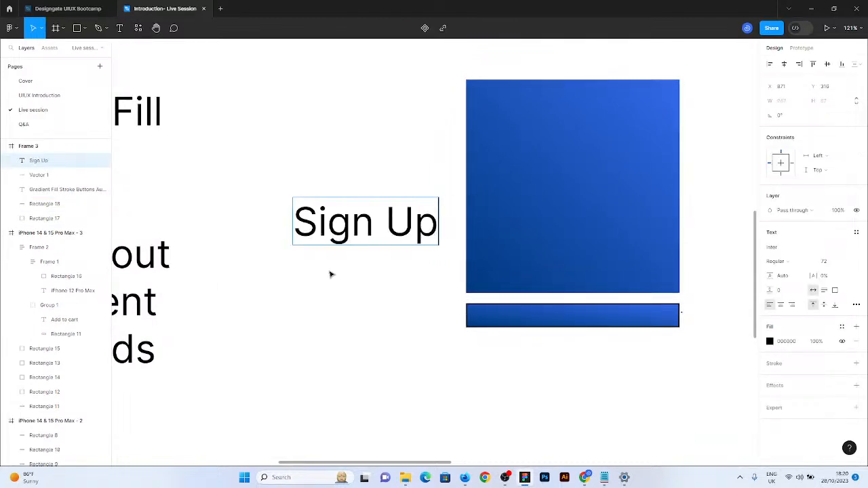
key("Escape")
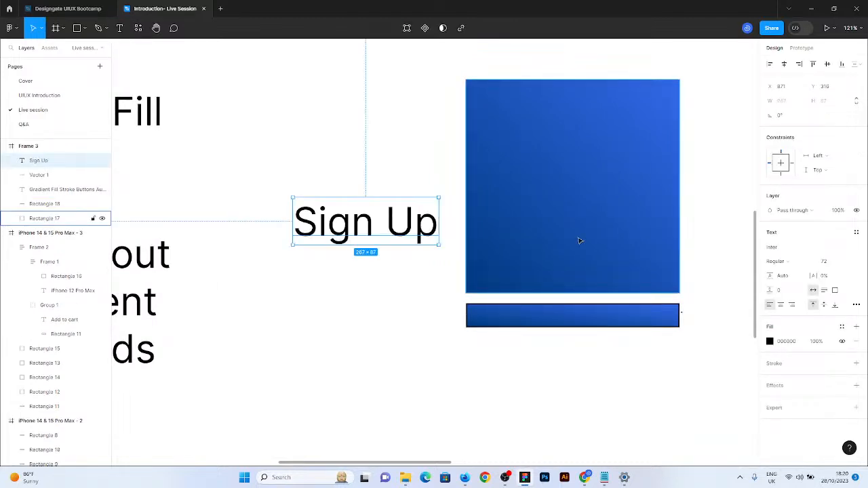
Move the gradient square and narrow rectangle together to the right, away from the "Sign Up" text
left_click(572, 315)
left_click(552, 193, "shift")
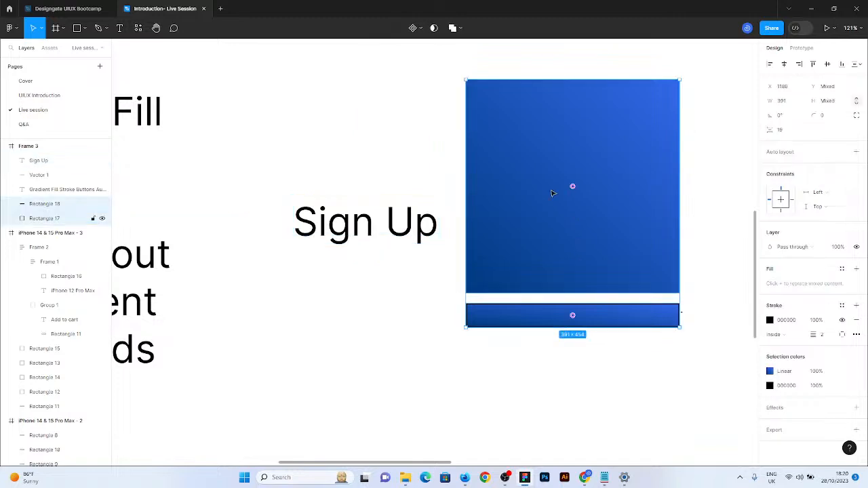
left_click_drag(552, 193, 620, 191)
Set the "Sign Up" text to font size 16 and move it closer to the gradient square, at X 1056, Y 357
left_click(315, 212)
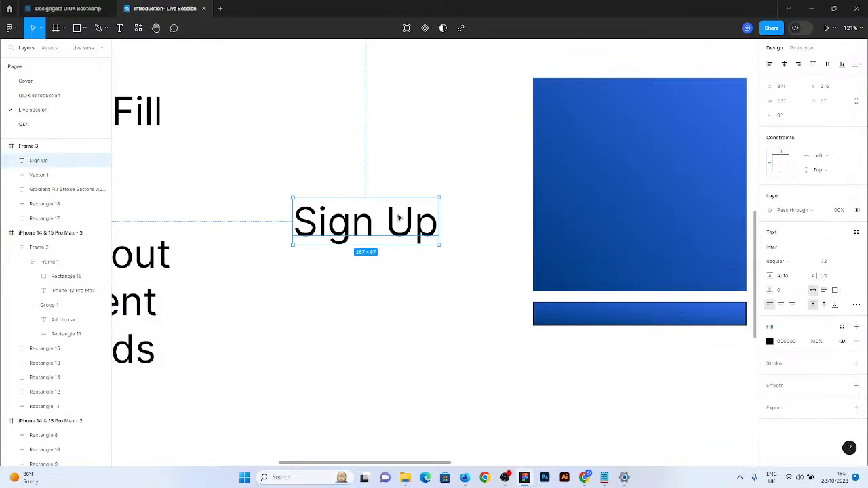
left_click(834, 262)
left_click(849, 262)
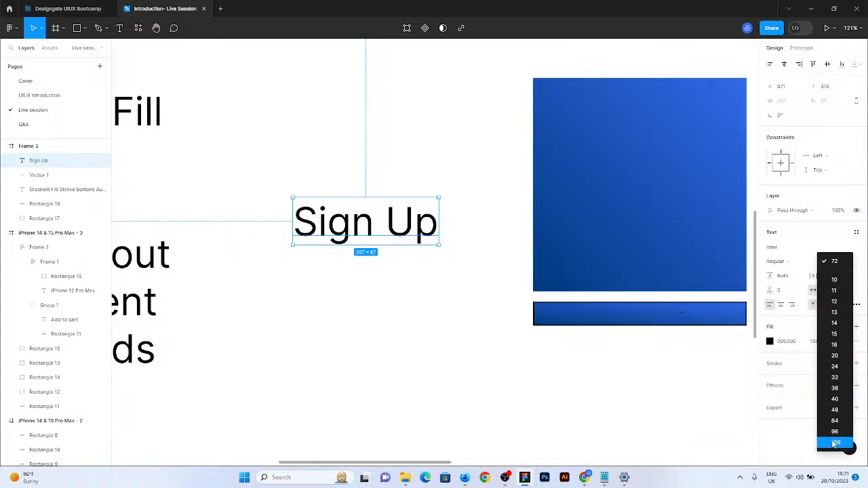
left_click(834, 346)
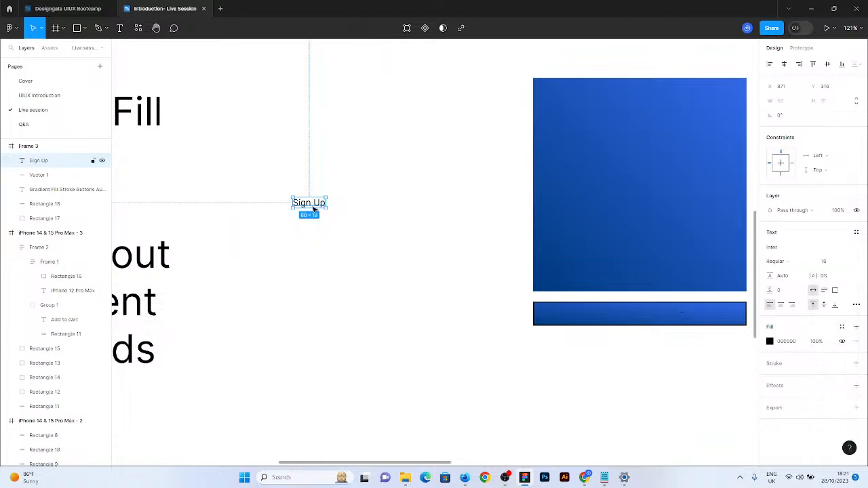
left_click_drag(316, 206, 419, 226)
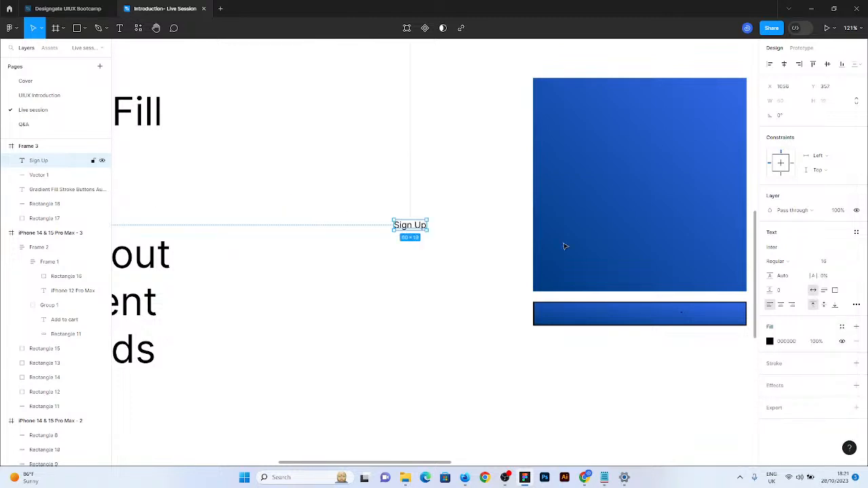
Set the "Sign Up" text's font weight to Semi Bold
left_click(804, 263)
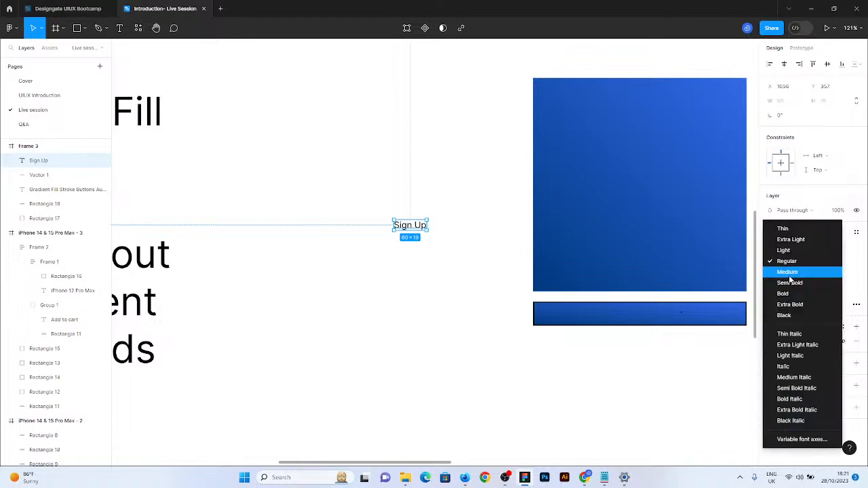
left_click(788, 283)
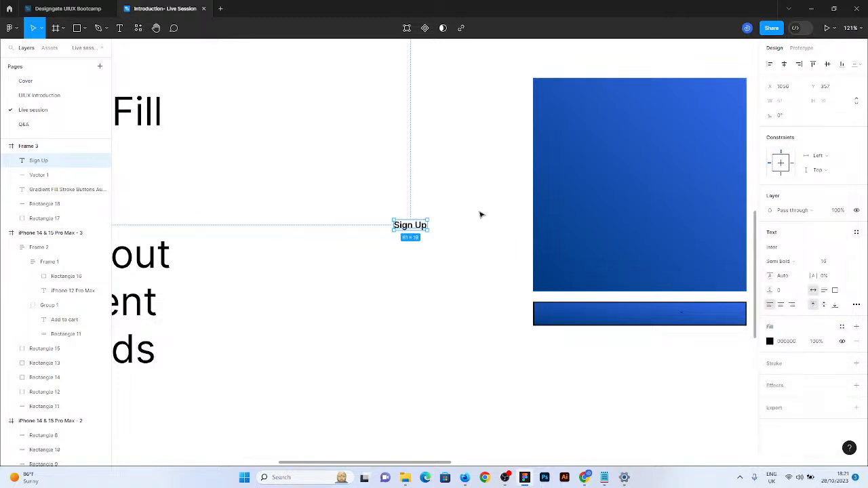
scroll(402, 230, "up", 3)
scroll(402, 231, "up", 3)
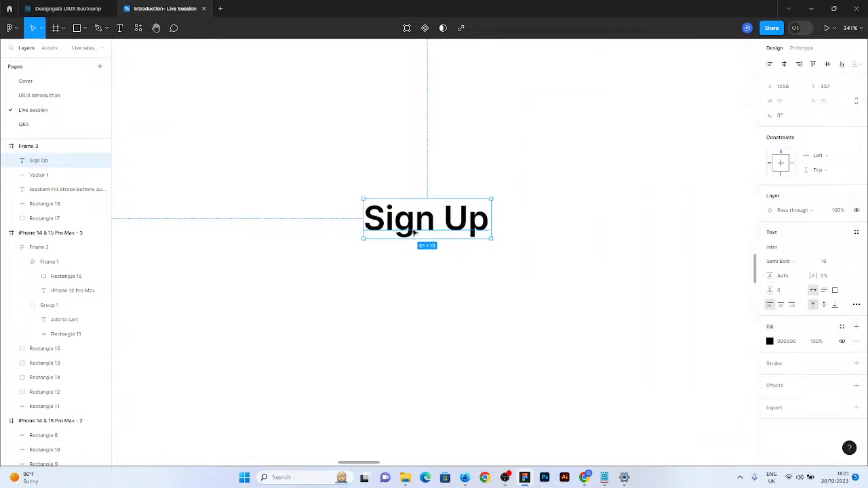
Set the "Sign Up" text's line height to 24
scroll(414, 232, "up", 3)
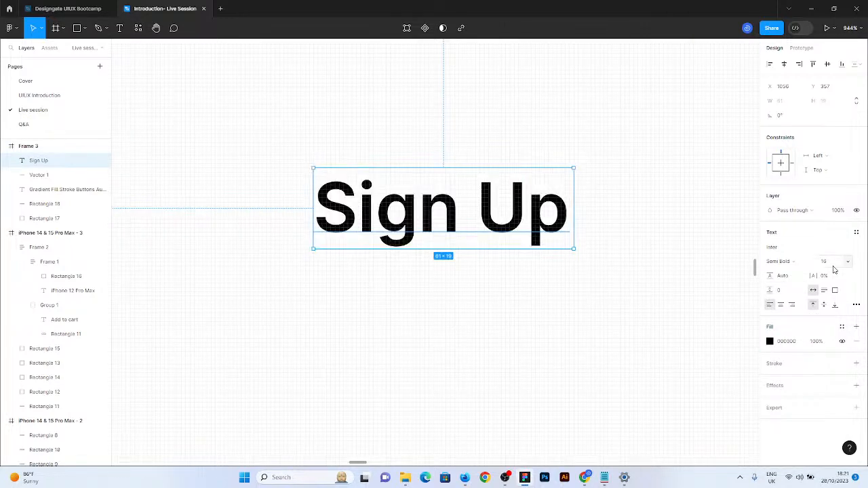
left_click(784, 278)
type("24")
key("Return")
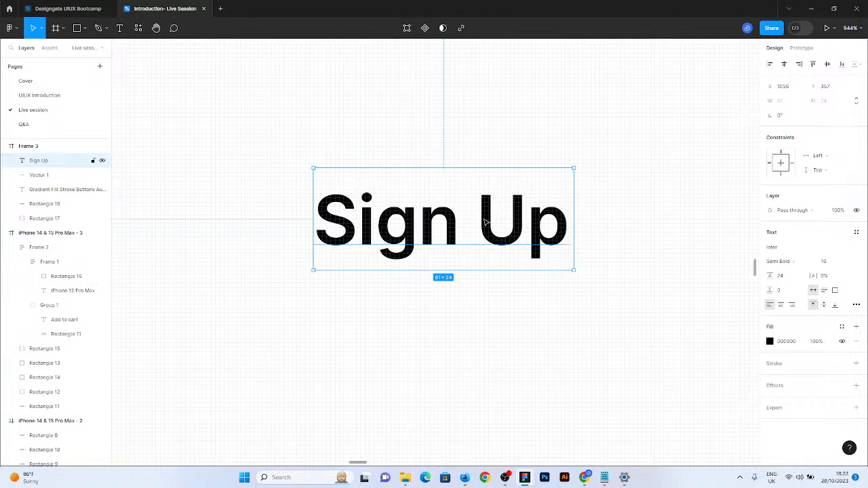
Wrap the "Sign Up" text in an auto layout frame with horizontal padding 16 and vertical padding 8
key("shift+a")
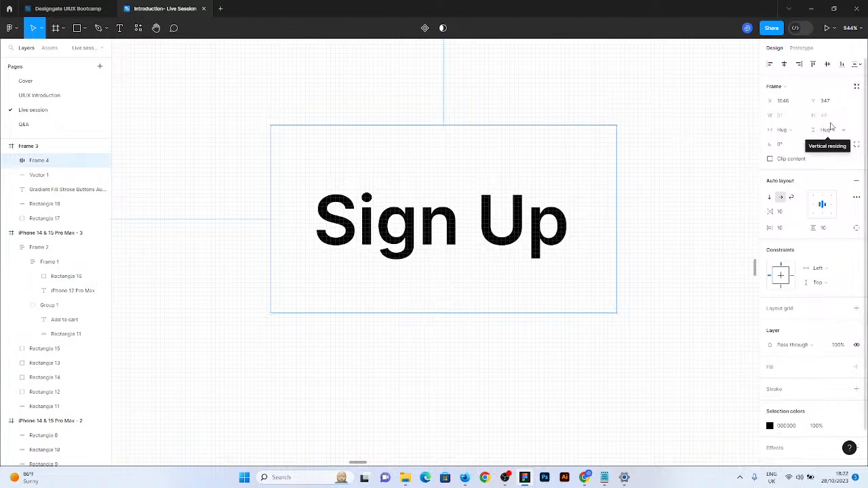
left_click(780, 233)
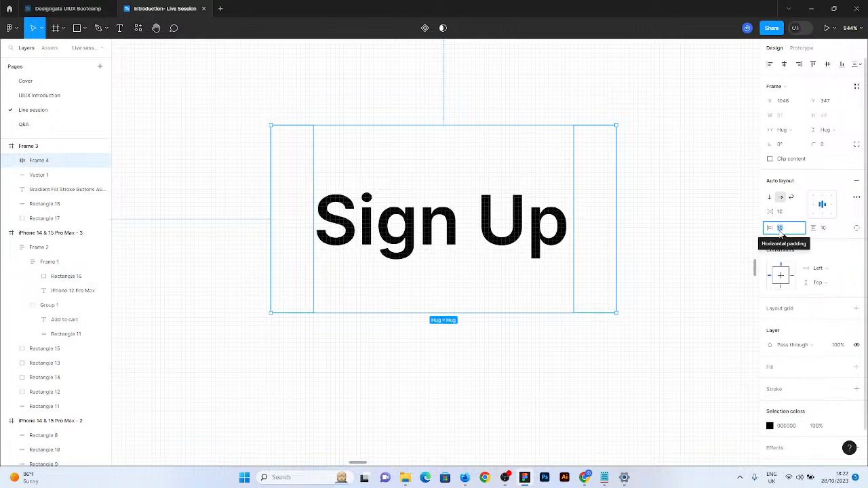
type("16")
key("Return")
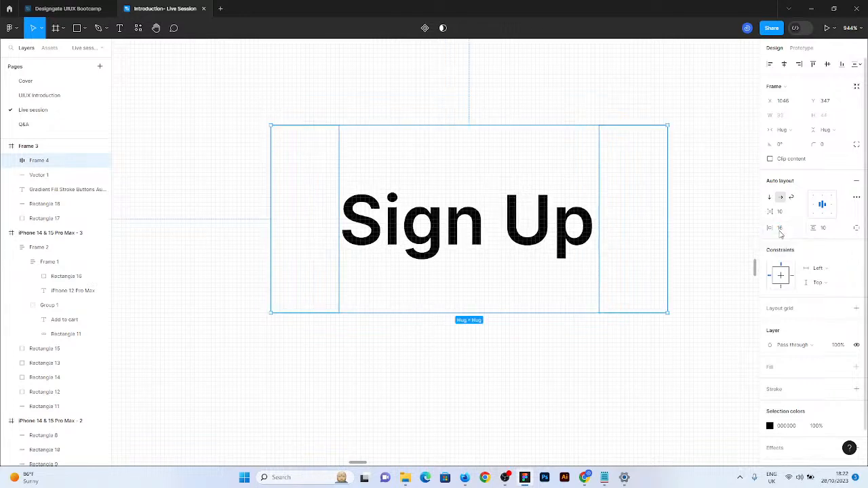
left_click(822, 229)
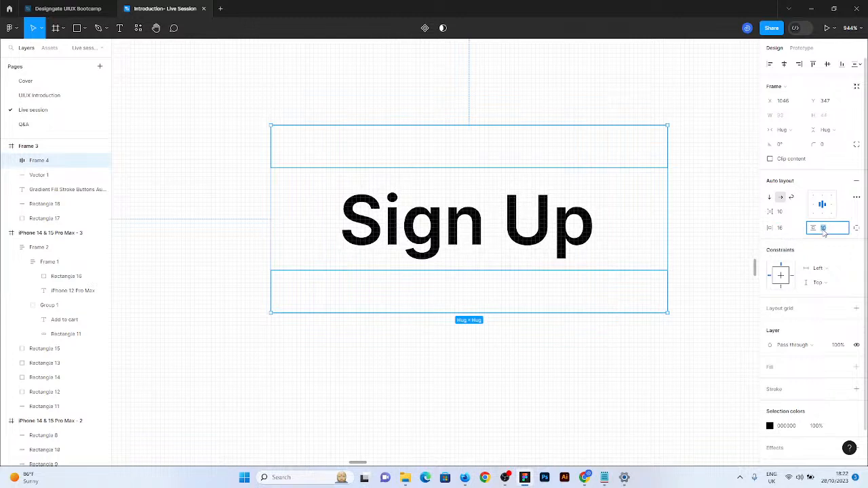
type("8")
key("Return")
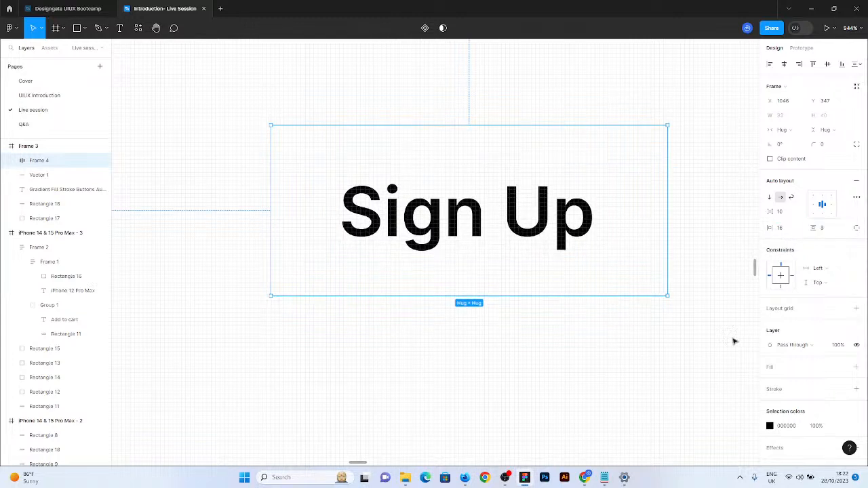
Add a fill to the "Sign Up" auto layout frame using the blue document color 336AEA
left_click(857, 369)
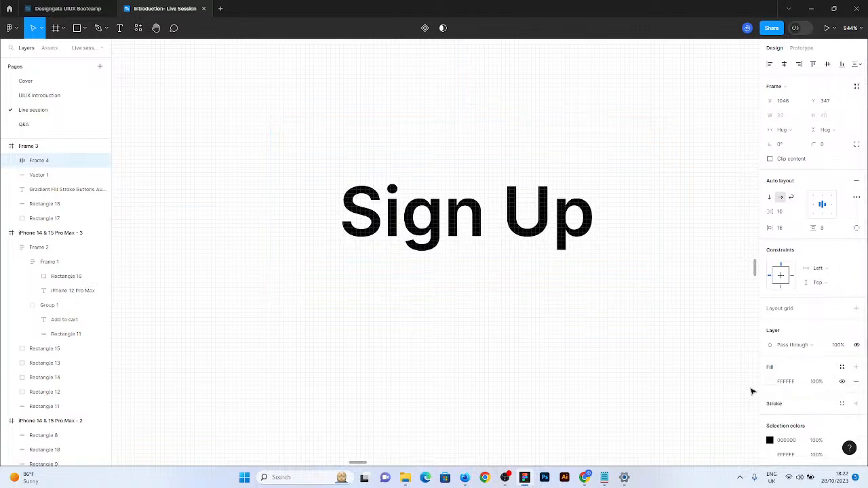
left_click(771, 384)
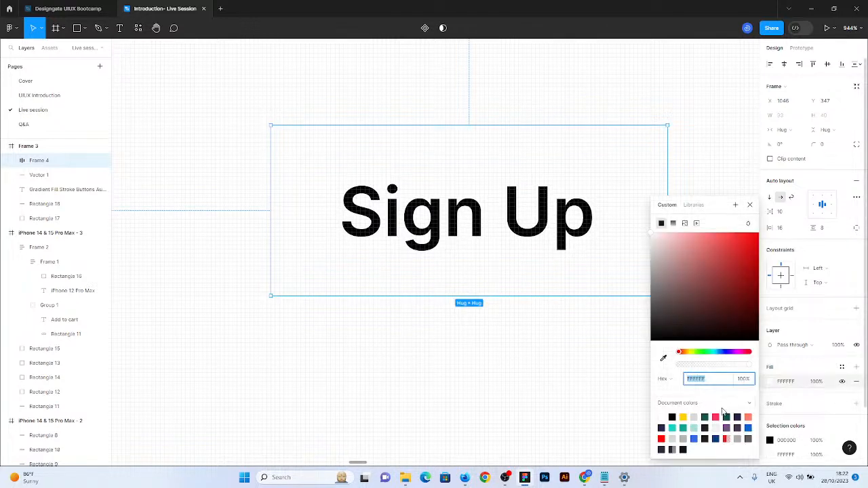
left_click(694, 437)
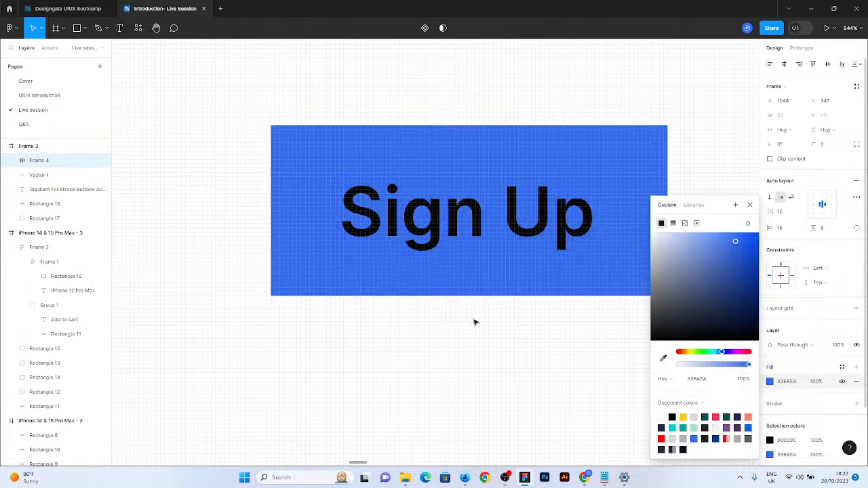
Change the "Sign Up" text fill to white (FFFFFF) and move the button slightly left, to X 1035, Y 346
left_click(448, 203)
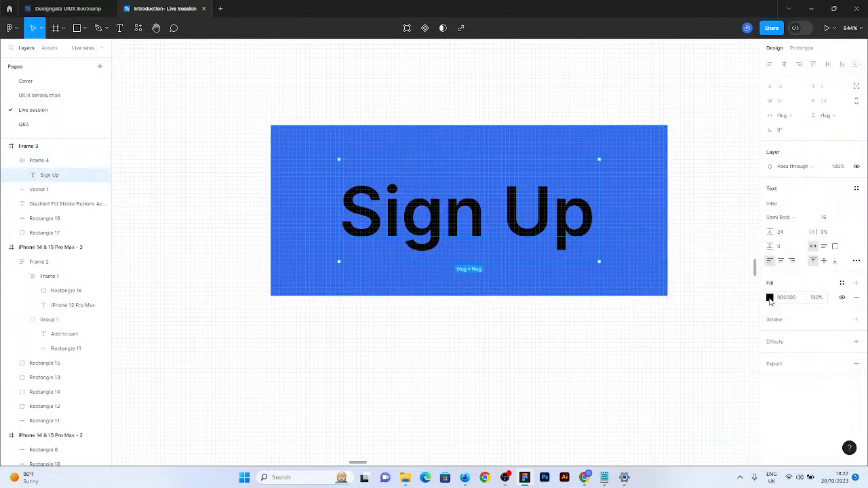
left_click(769, 297)
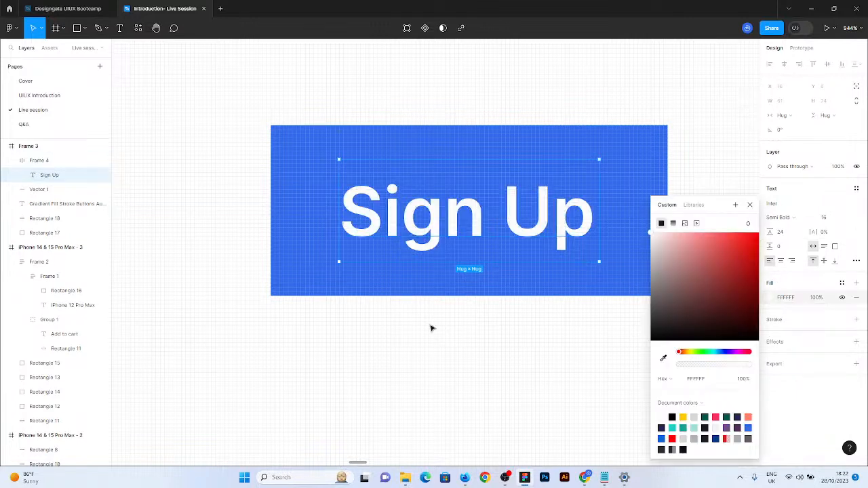
left_click_drag(525, 271, 480, 267)
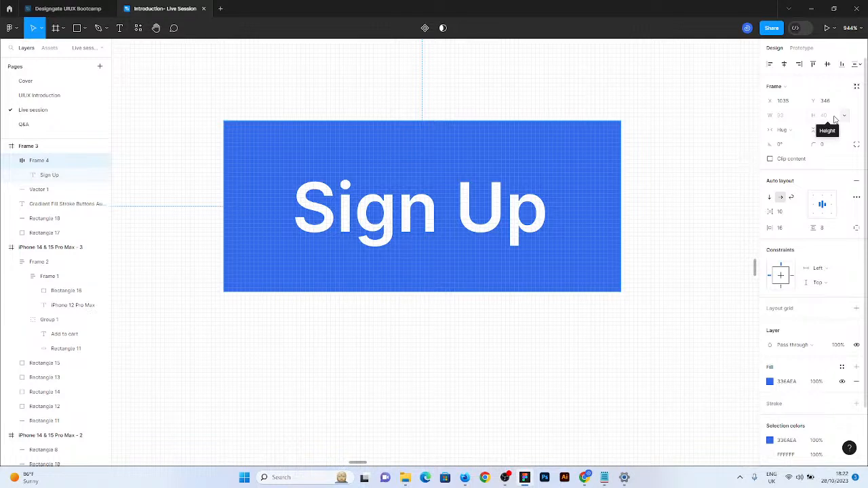
Set the "Sign Up" button frame's height to a fixed 44
left_click(835, 119)
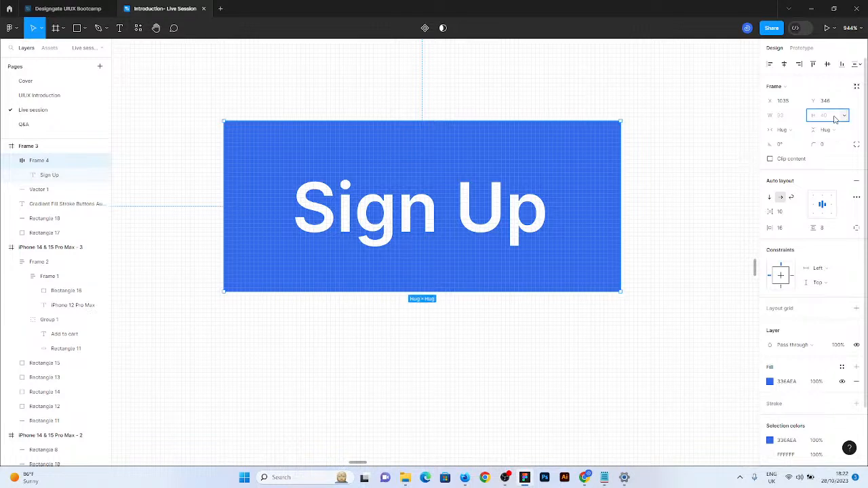
type("44")
key("Return")
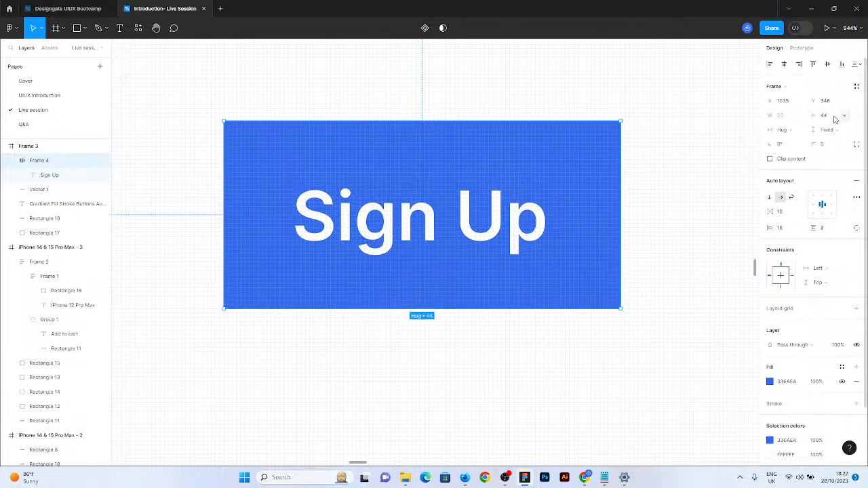
left_click(558, 209)
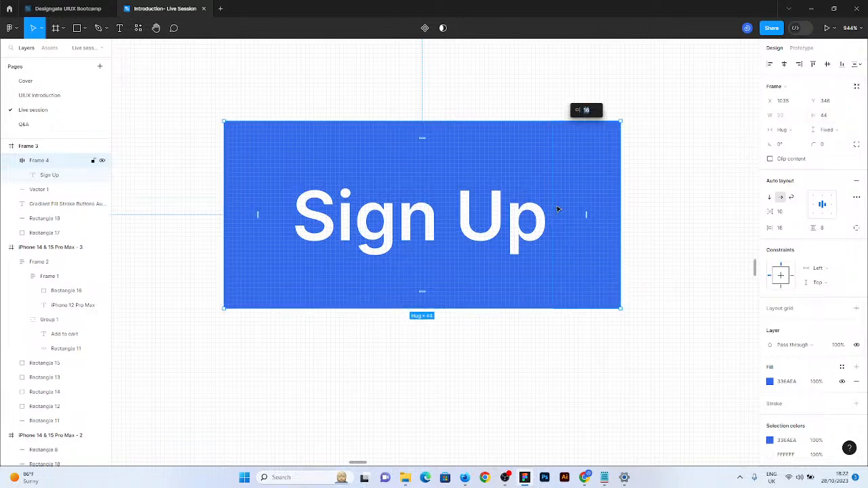
Round the "Sign Up" button's corners with a corner radius of 8
left_click(828, 145)
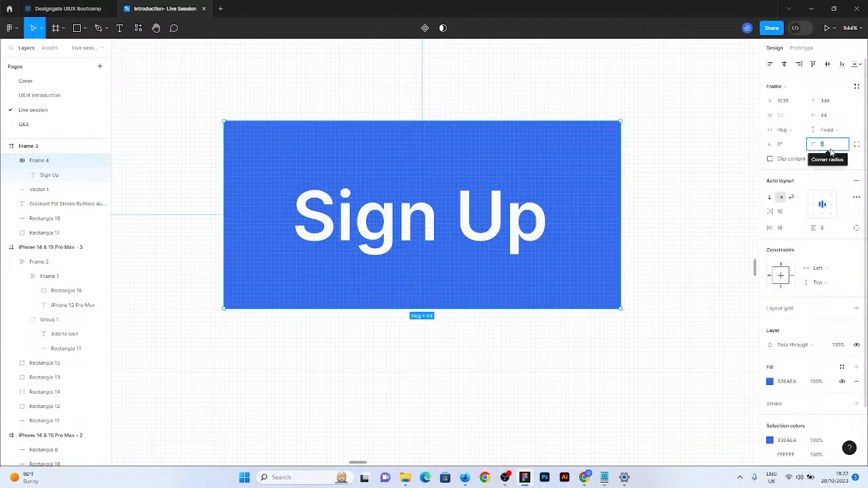
type("8")
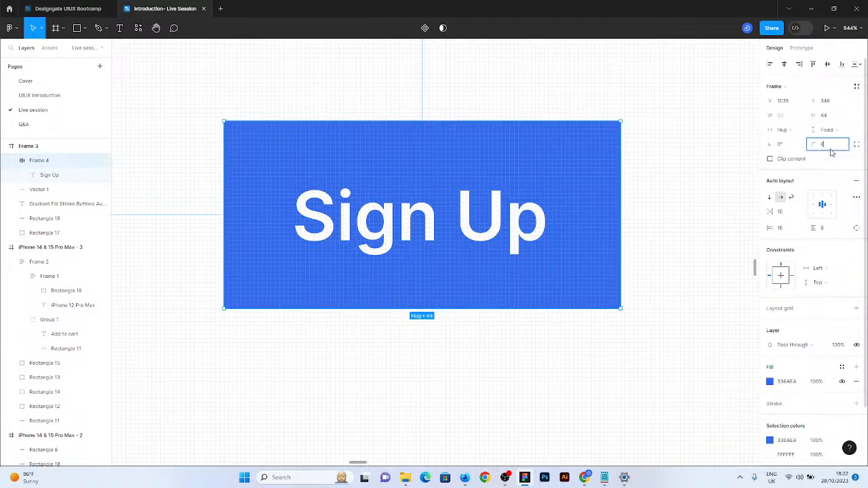
key("Return")
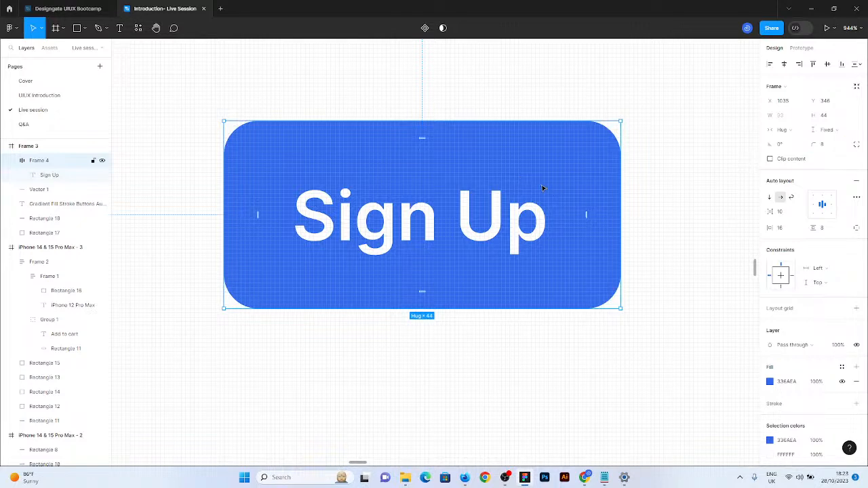
Place a copy of the "Sign Up" button directly below the original at Y 385 and set its corner radius to 16
scroll(450, 144, "down", 3)
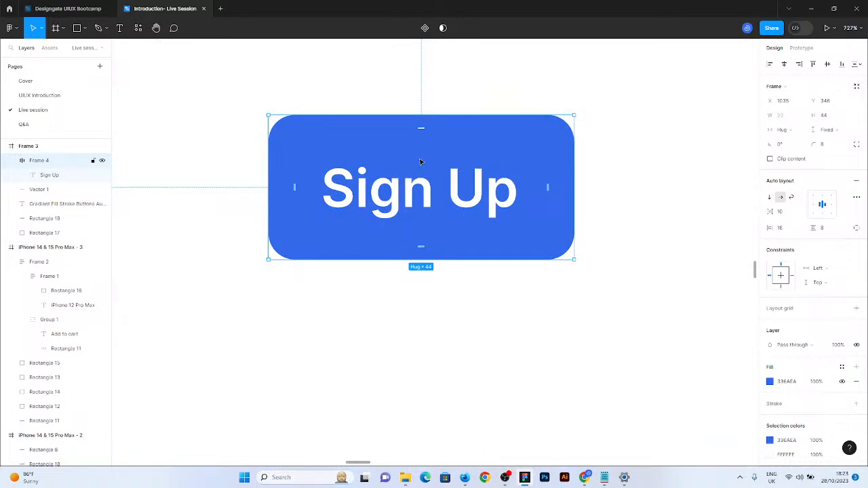
left_click_drag(420, 142, 435, 284)
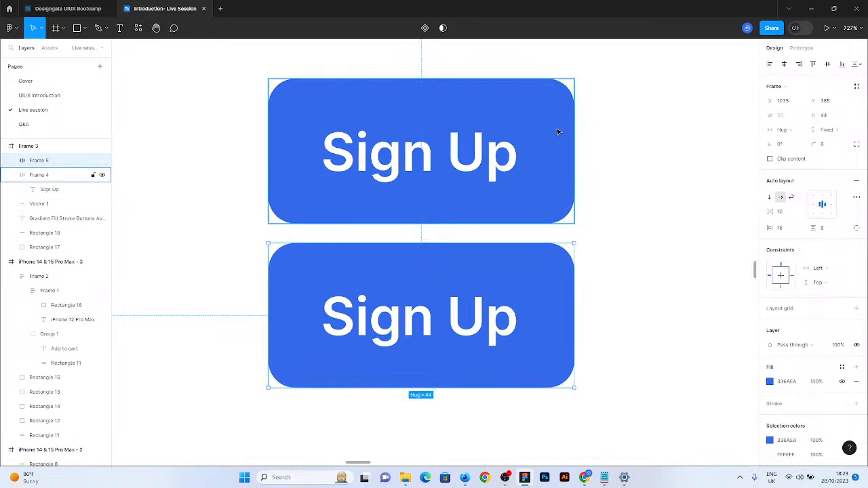
left_click(821, 143)
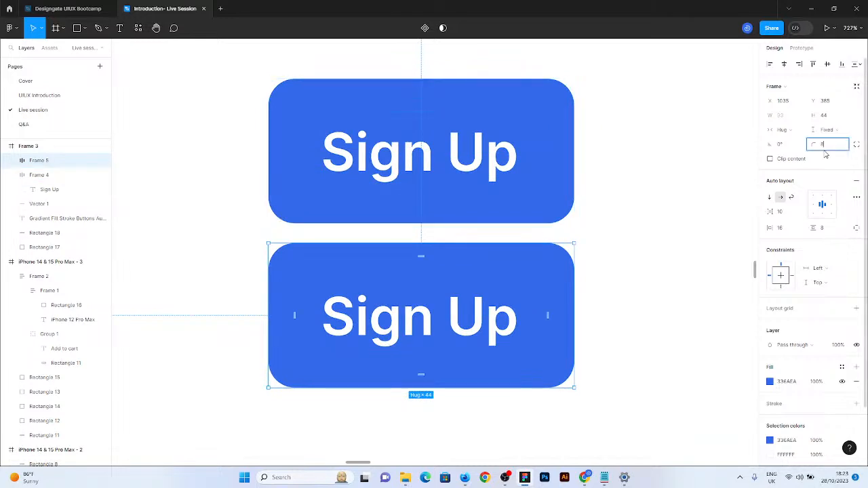
type("16")
key("Return")
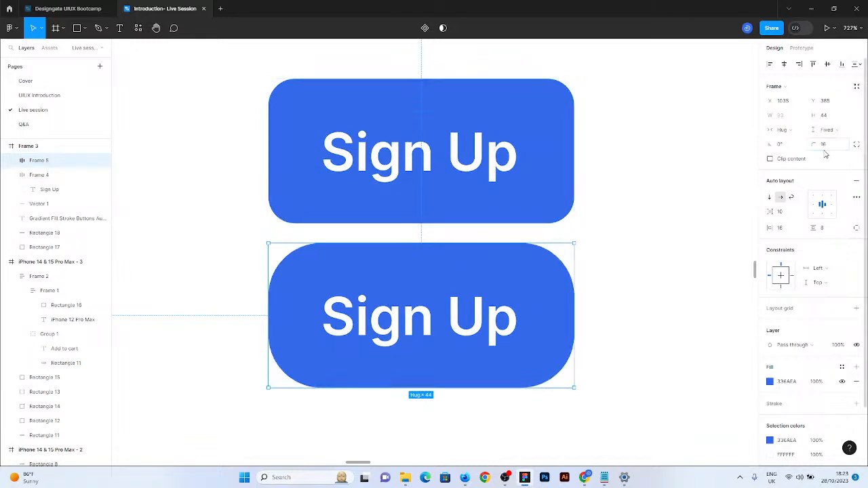
Place a third "Sign Up" button below the second one at Y 441 and set its corner radius to 100
scroll(336, 125, "down", 2)
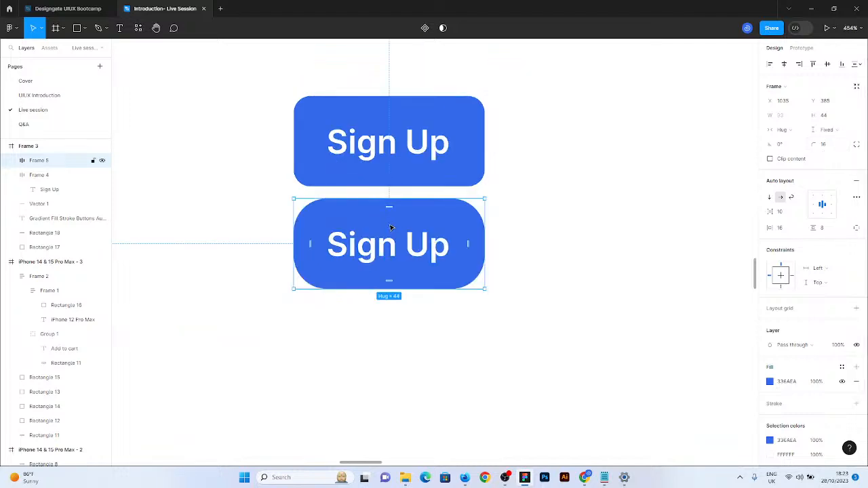
left_click_drag(391, 255, 394, 338)
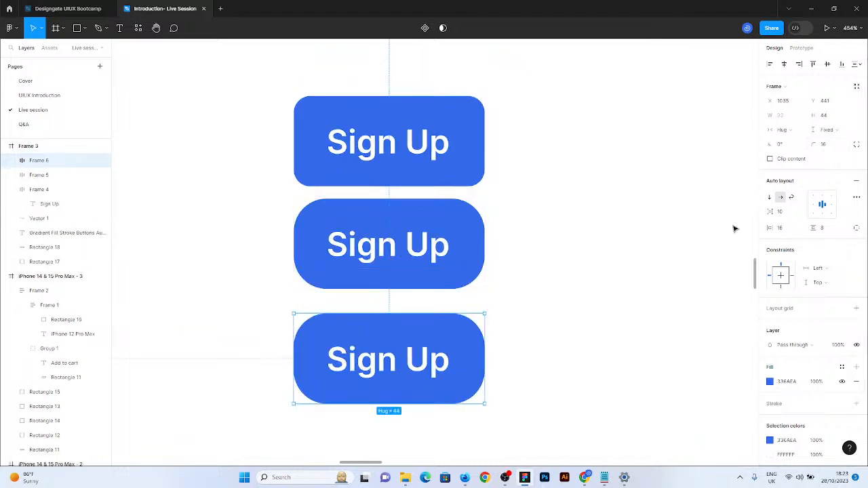
left_click(835, 147)
type("1")
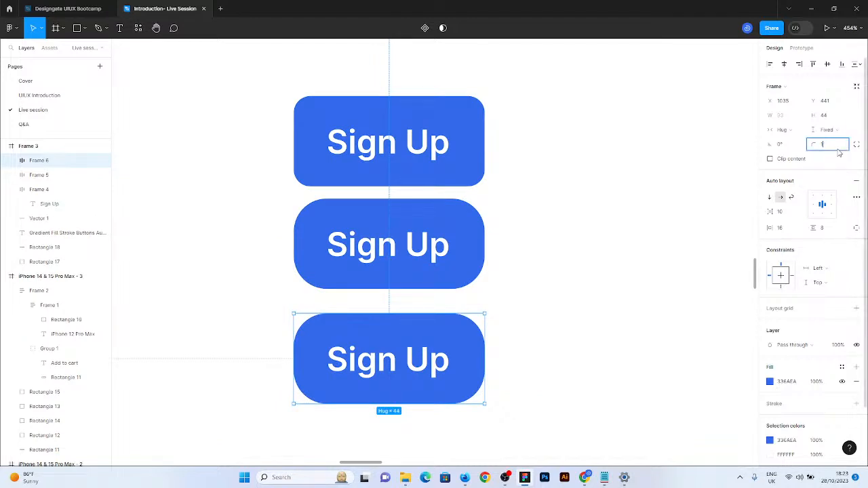
type("00")
key("Return")
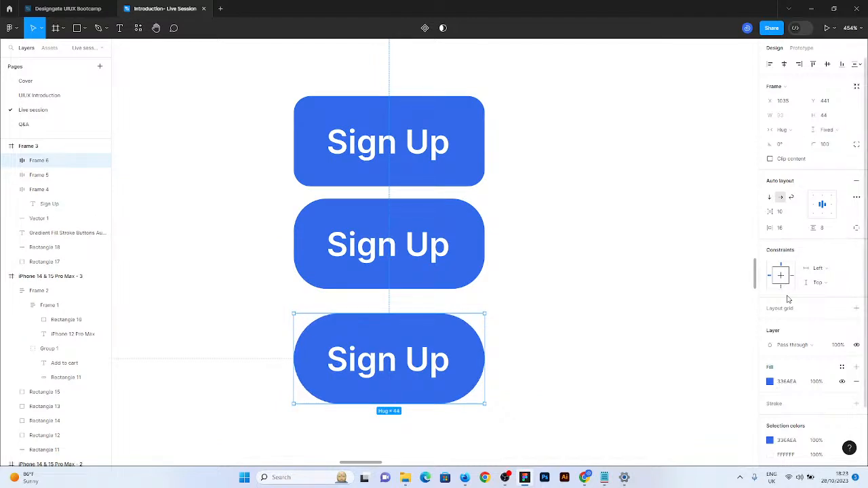
Duplicate the "Sign Up" button with corner radius 8, place the copy above it at Y 285, and set the copy's corner radius to 4
left_click(595, 275)
left_click(425, 222)
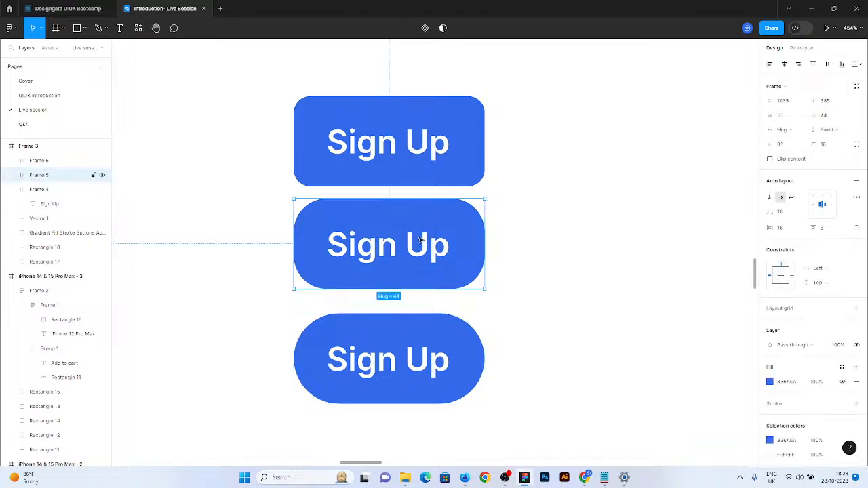
left_click(404, 173)
scroll(426, 367, "down", 2)
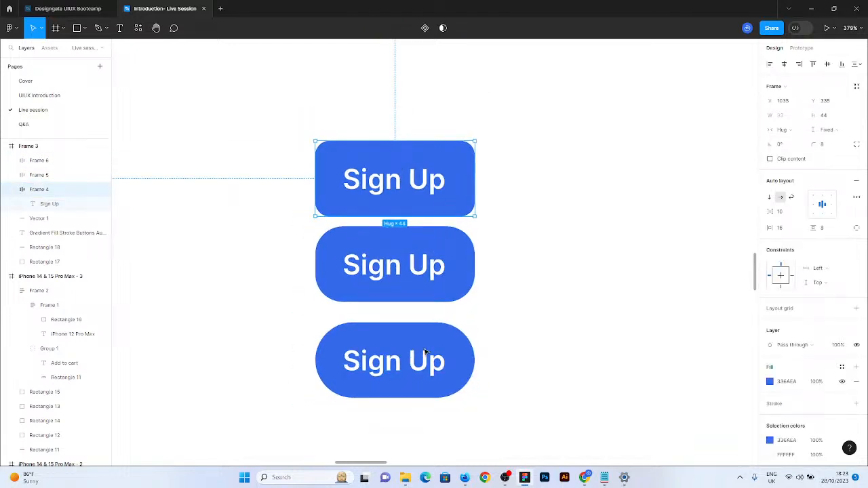
key("ctrl+d")
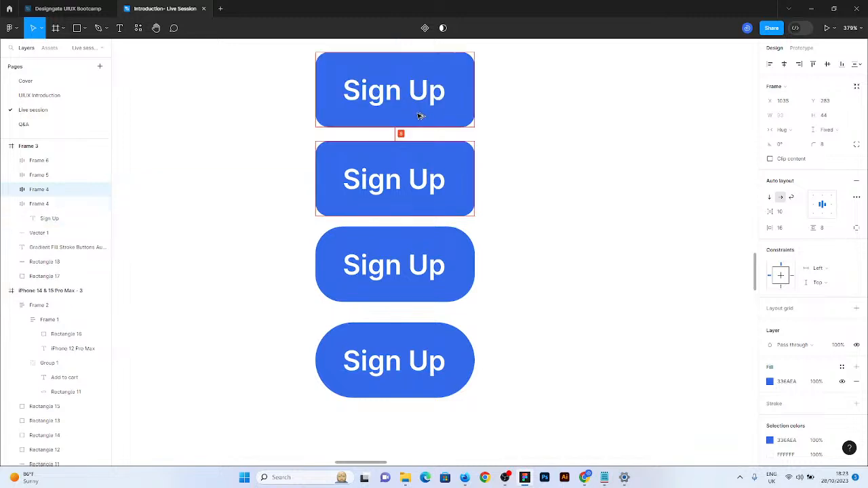
left_click(827, 148)
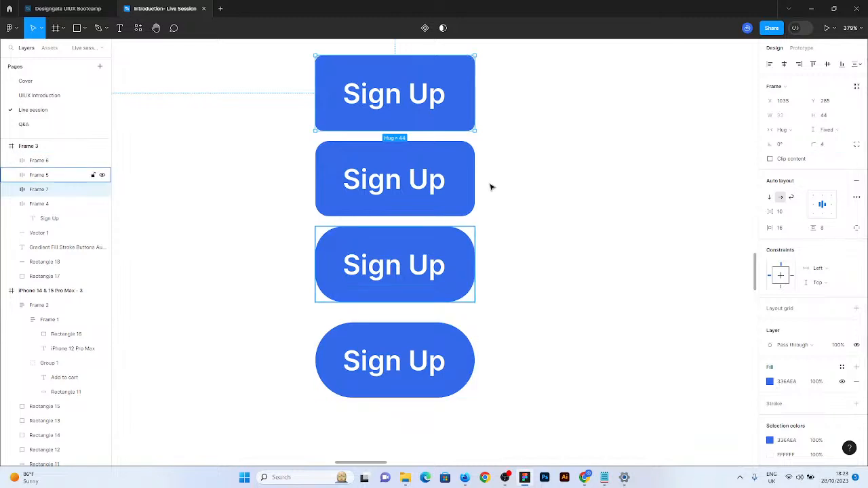
left_click(562, 108)
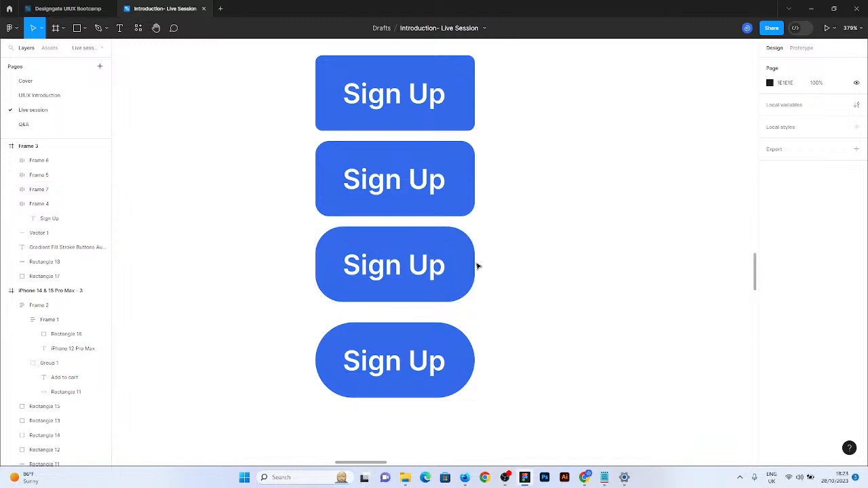
left_click(473, 263)
left_click_drag(706, 253, 748, 252)
double_click(749, 253)
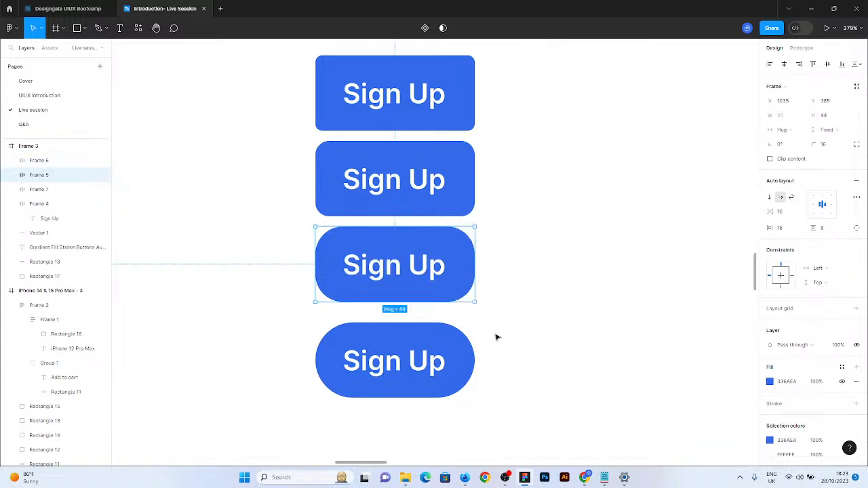
left_click(503, 263)
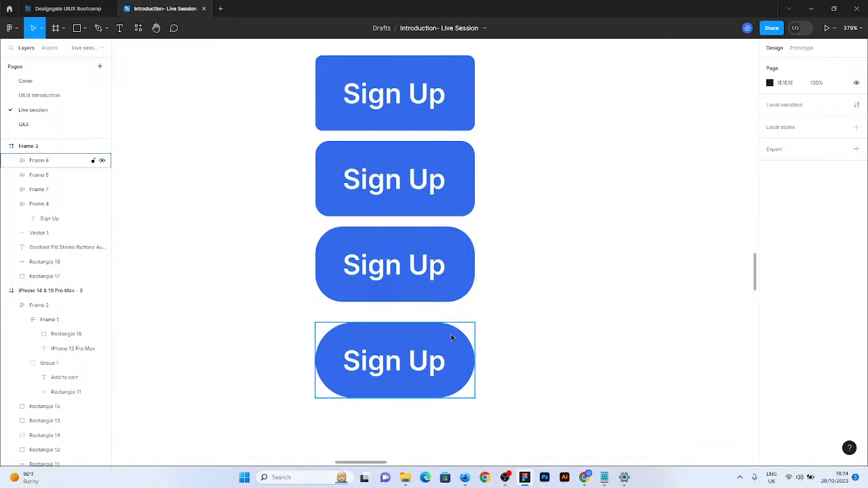
Move the fully rounded bottom "Sign Up" button up slightly to Y 439, closer to the button above
left_click_drag(454, 336, 452, 333)
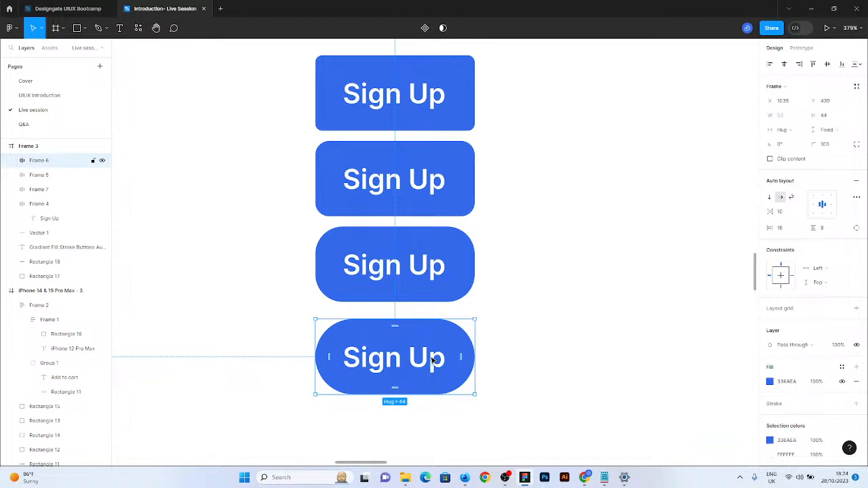
Select all four stacked "Sign Up" buttons and move the column right, closer to the blue gradient square
left_click(451, 121)
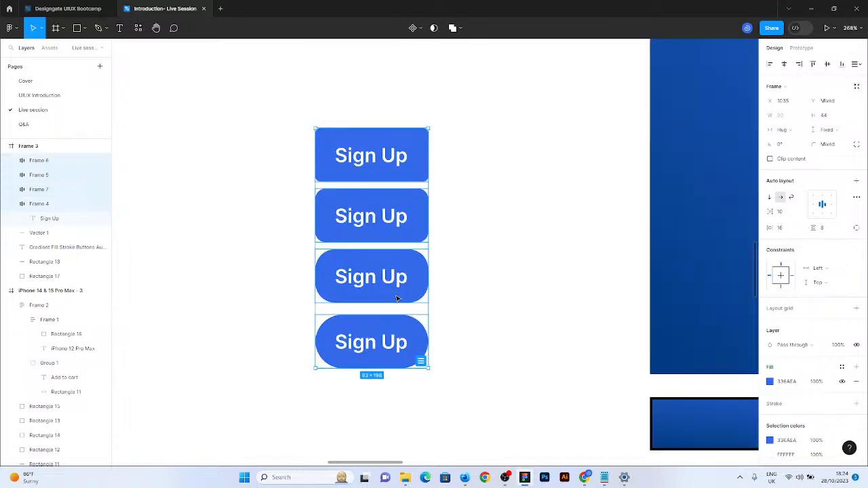
left_click_drag(395, 296, 448, 283)
left_click(515, 159)
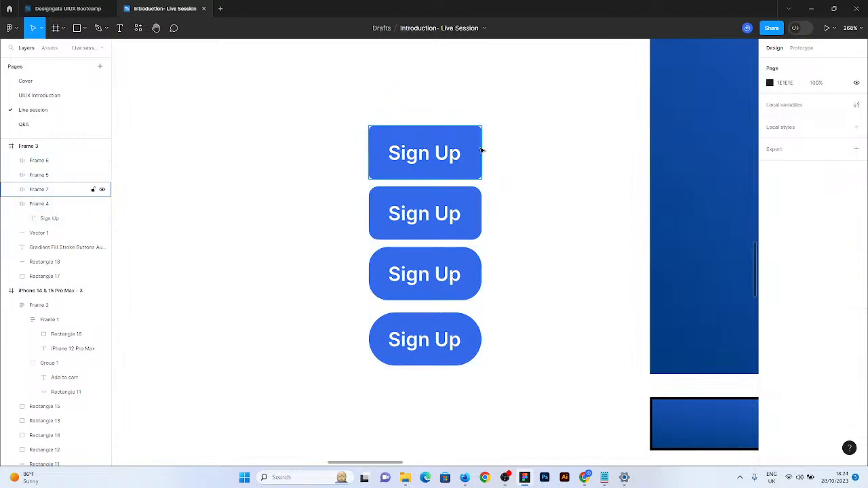
Duplicate the topmost "Sign Up" button to its left with a 17 px gap and set the copy's height to 40
left_click_drag(476, 149, 325, 164)
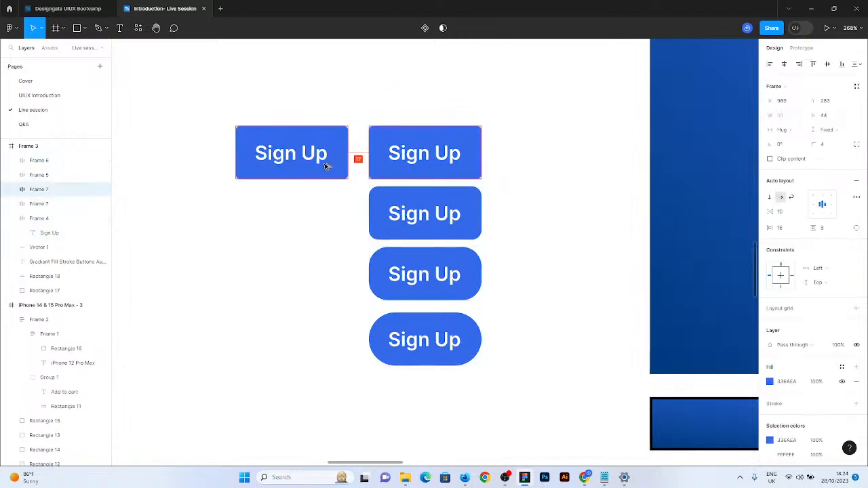
left_click(826, 120)
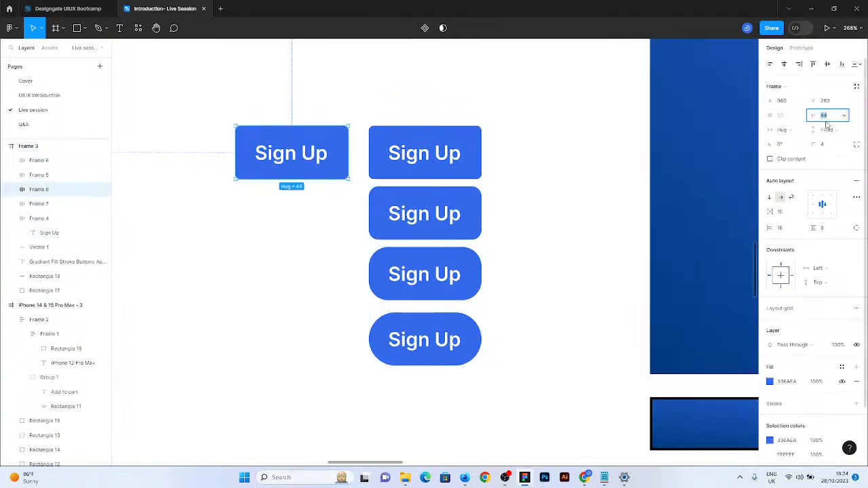
type("40")
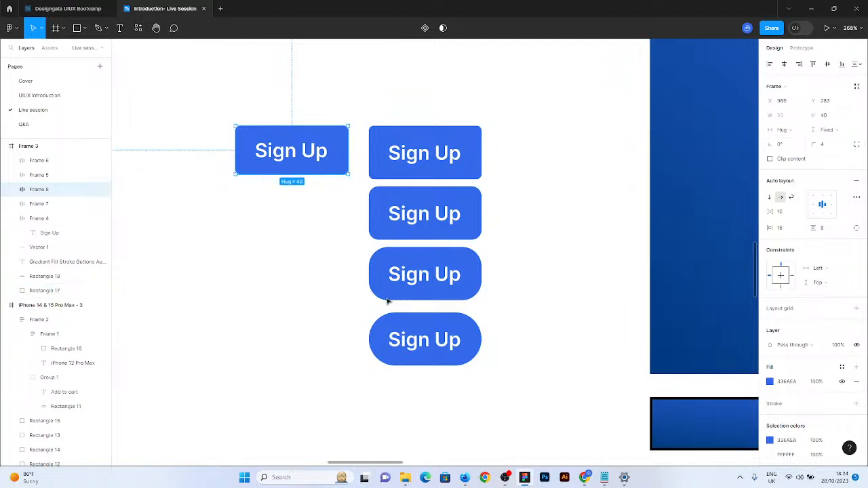
key("Return")
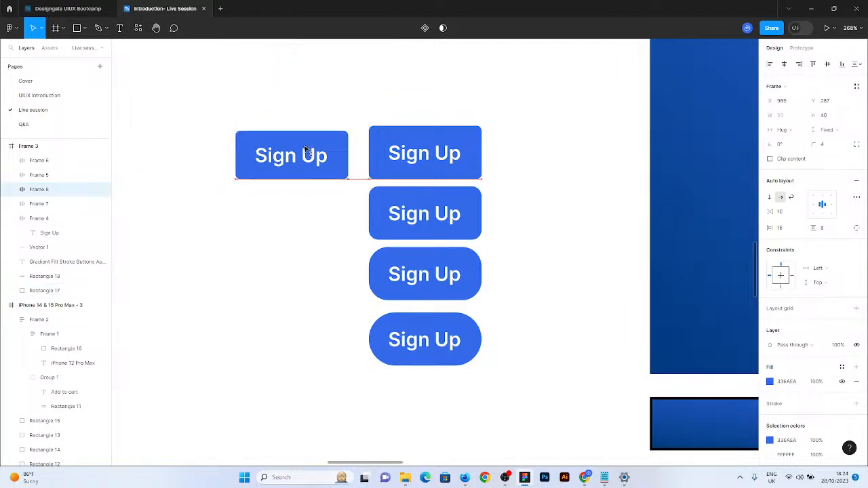
Duplicate the 40-high "Sign Up" button to its left, set the copy's height to 32, and widen the gap between the two
left_click_drag(305, 150, 190, 157)
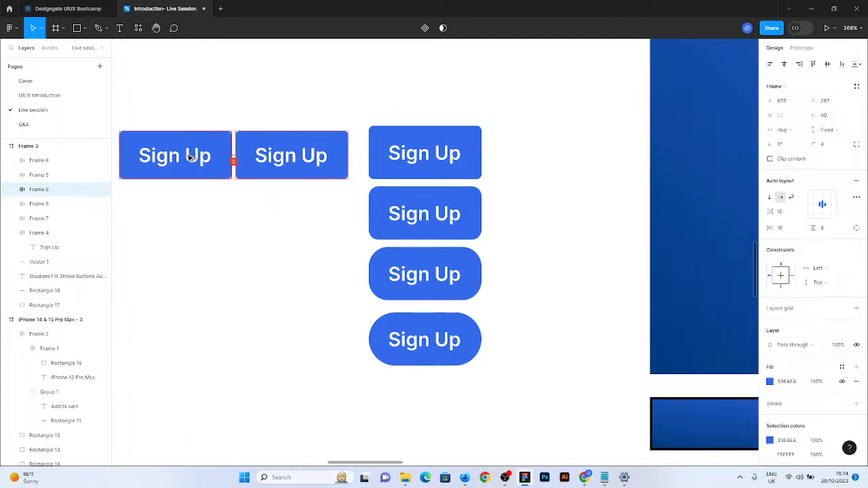
left_click(824, 116)
type("32")
key("Return")
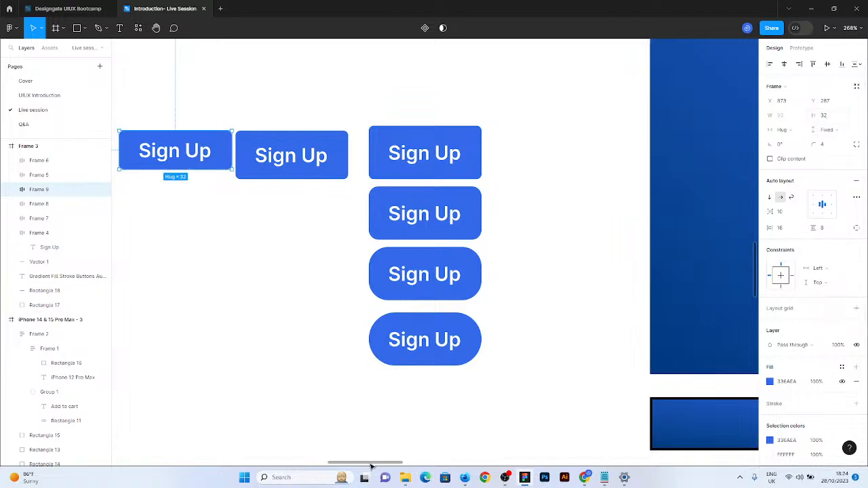
left_click_drag(369, 464, 348, 464)
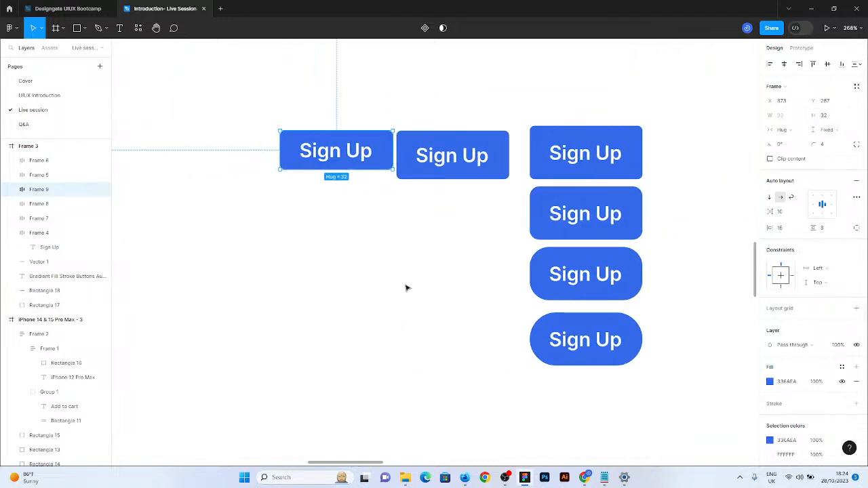
left_click_drag(384, 154, 368, 156)
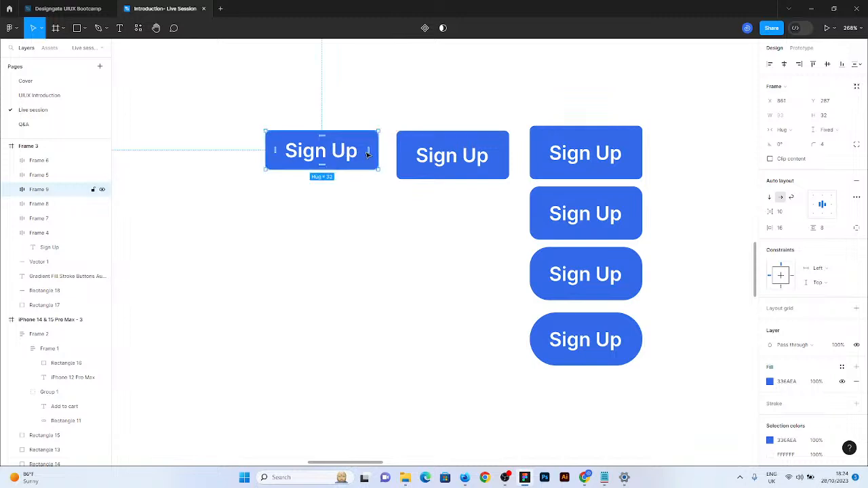
Select the 32-high and 40-high "Sign Up" buttons and move them to Y 283, aligned with the column's upper edge
left_click(427, 165)
left_click(373, 155, "shift")
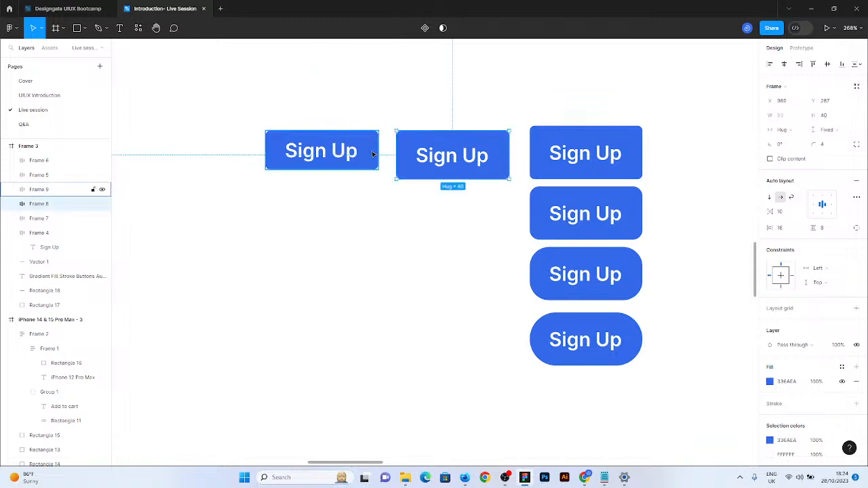
left_click_drag(372, 155, 381, 150)
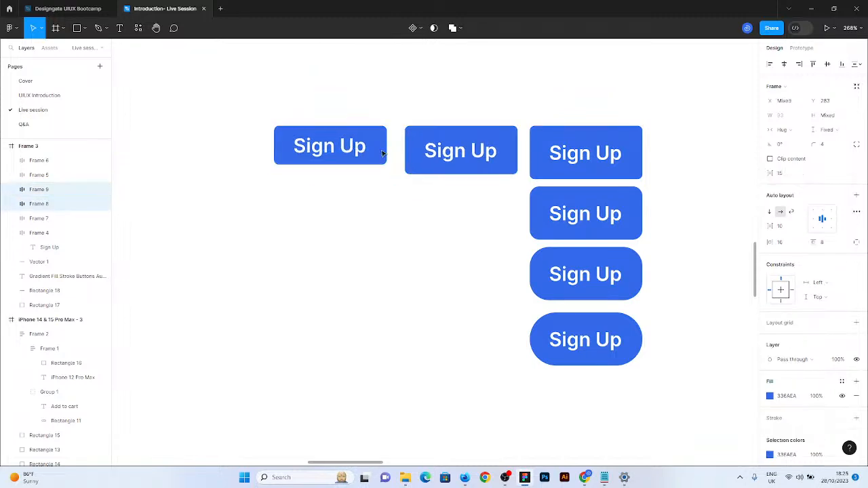
left_click(419, 230)
Select all six "Sign Up" buttons and move them left together, with the row's upper edge at Y 286
left_click(366, 156)
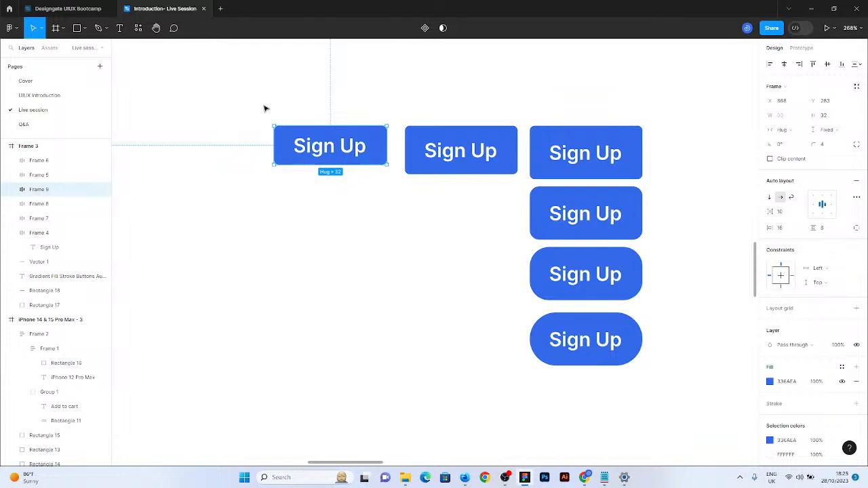
left_click_drag(262, 107, 682, 412)
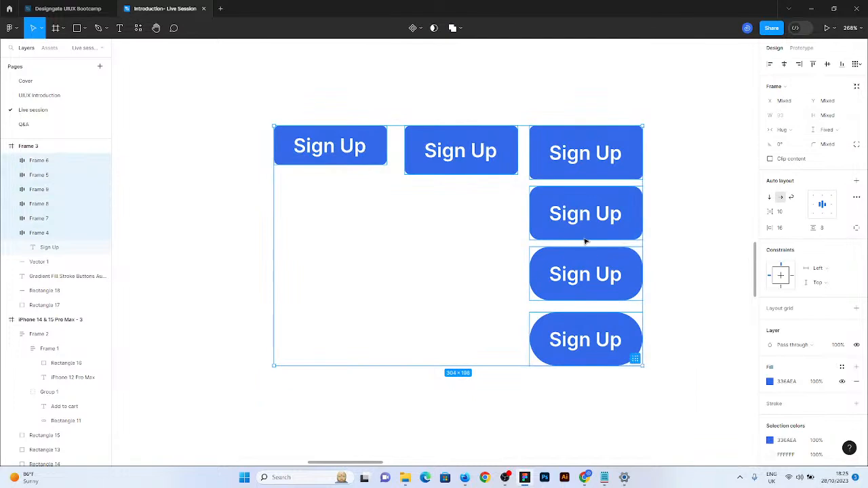
left_click_drag(317, 151, 242, 156)
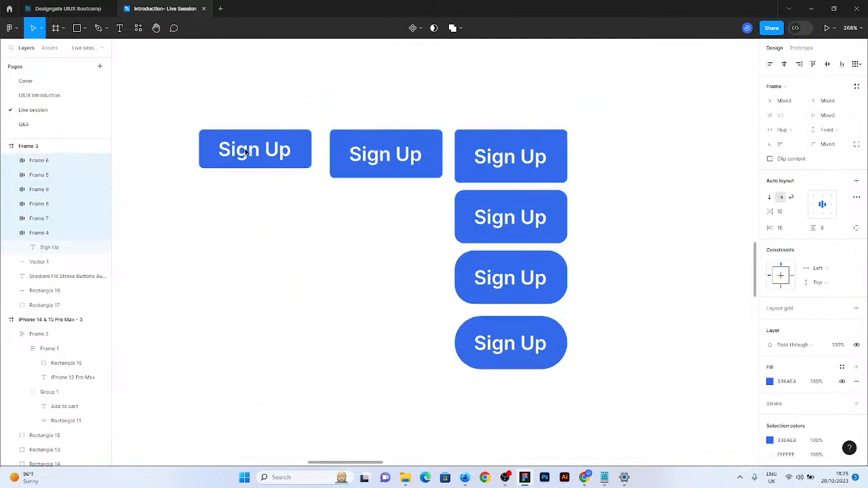
left_click(236, 91)
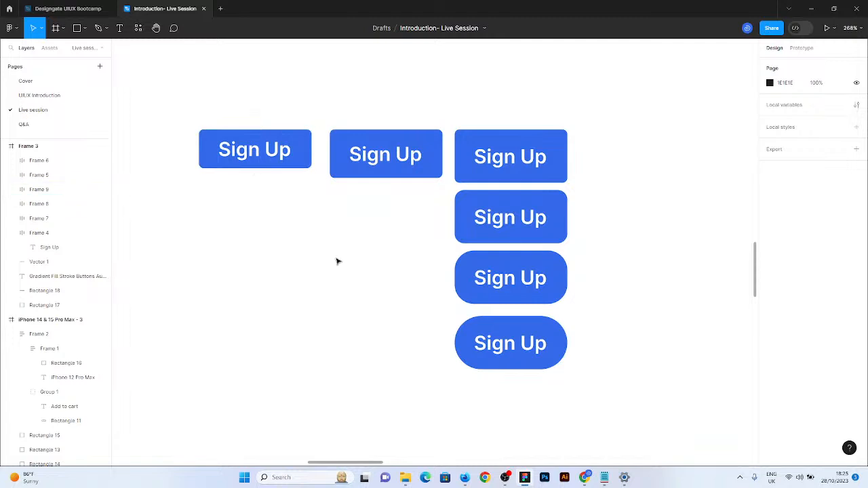
Duplicate the four-button column to its right at X 1146 and delete the copy's lower three buttons
left_click(551, 161)
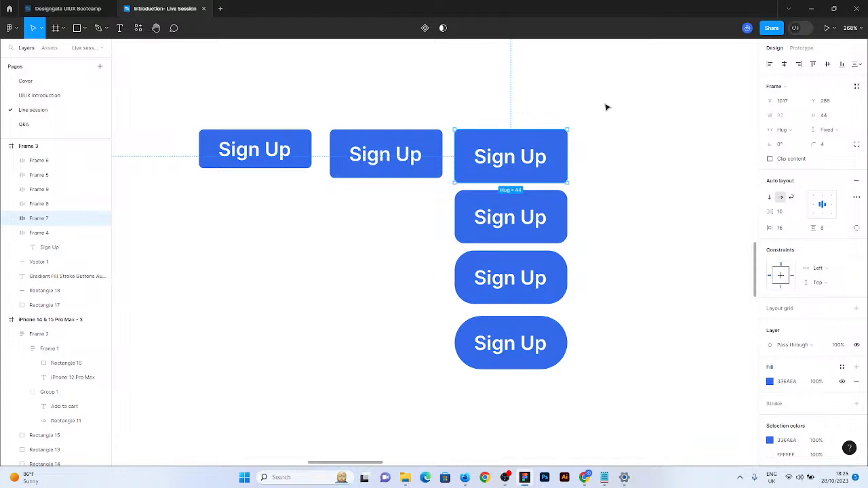
left_click_drag(604, 107, 510, 371)
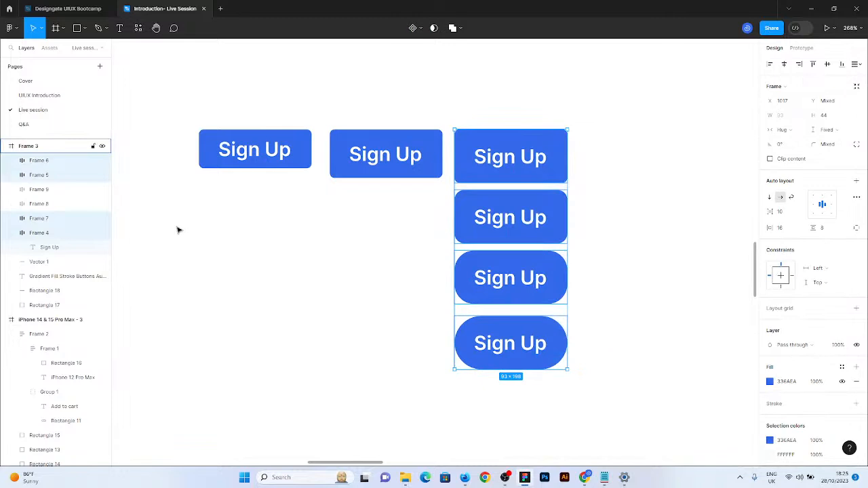
scroll(176, 229, "down", 3)
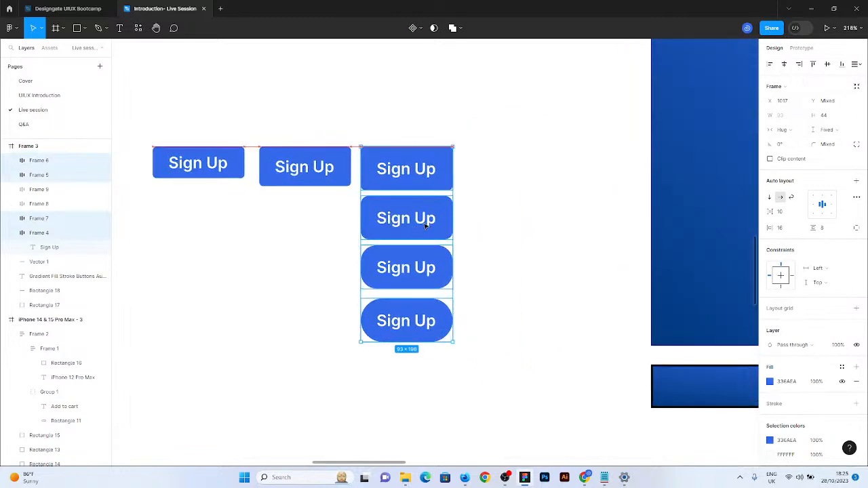
left_click_drag(414, 227, 541, 227)
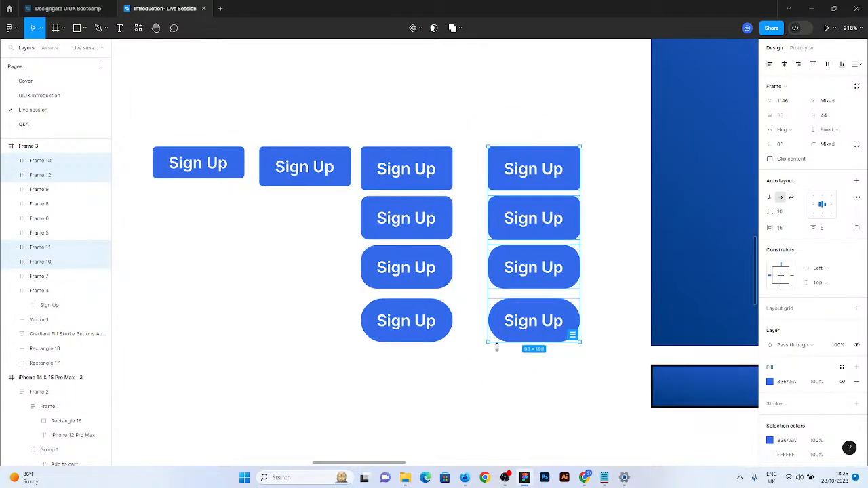
left_click_drag(483, 370, 594, 204)
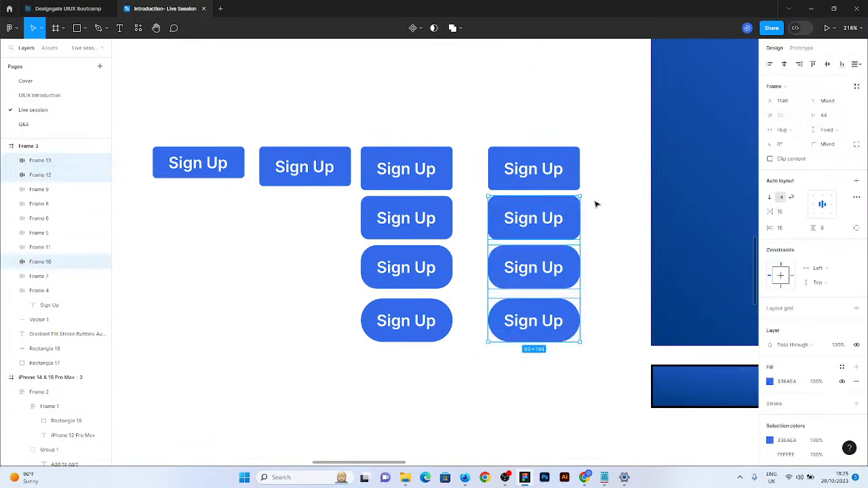
key("Delete")
Set the height of the rightmost "Sign Up" button to 56
left_click(578, 181)
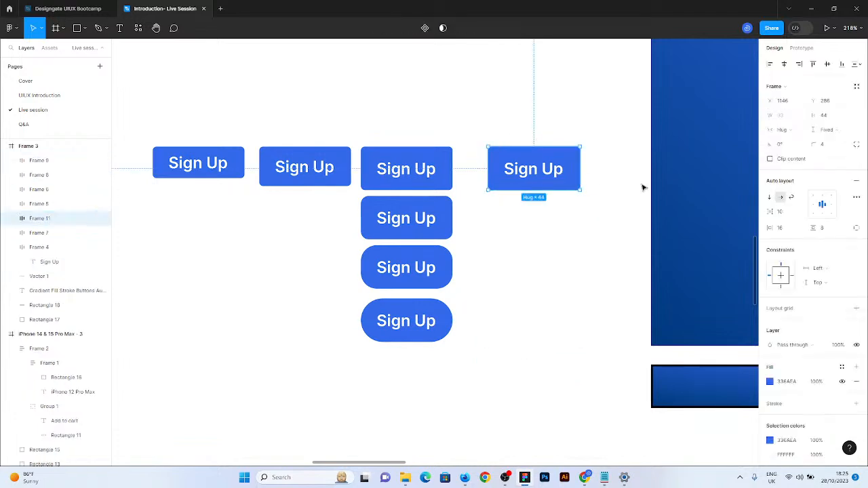
left_click(831, 116)
type("56")
key("Return")
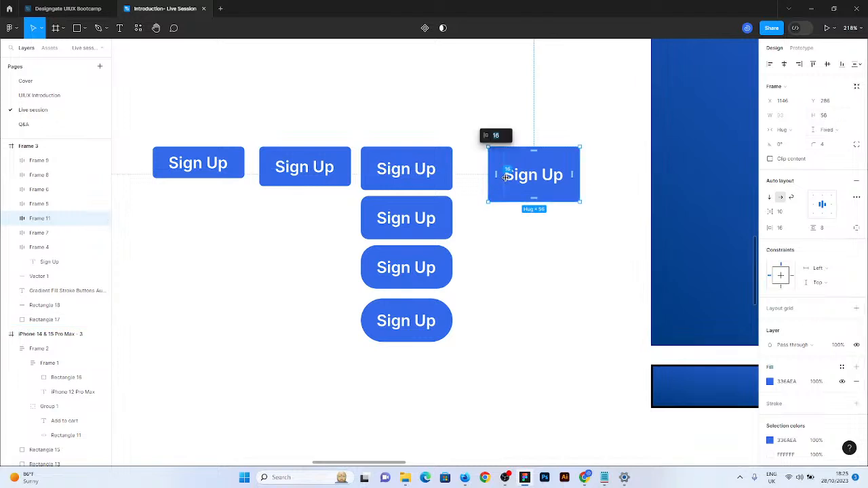
left_click(534, 246)
left_click(529, 195)
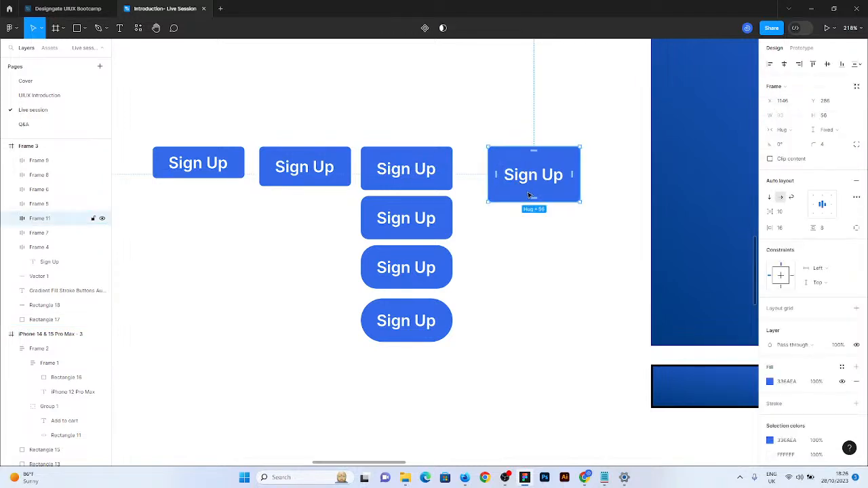
Duplicate the 56-high "Sign Up" button directly below it at Y 352 and set the copy's height to 72
left_click_drag(528, 194, 542, 247)
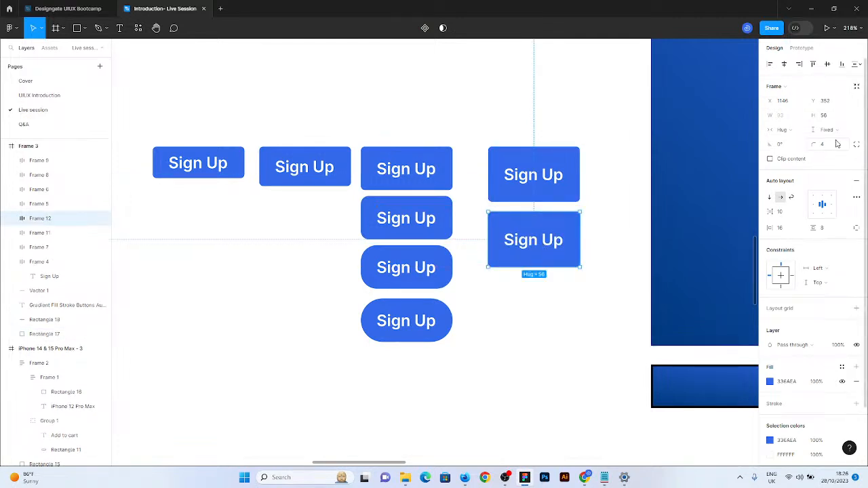
left_click(833, 117)
type("72")
key("Return")
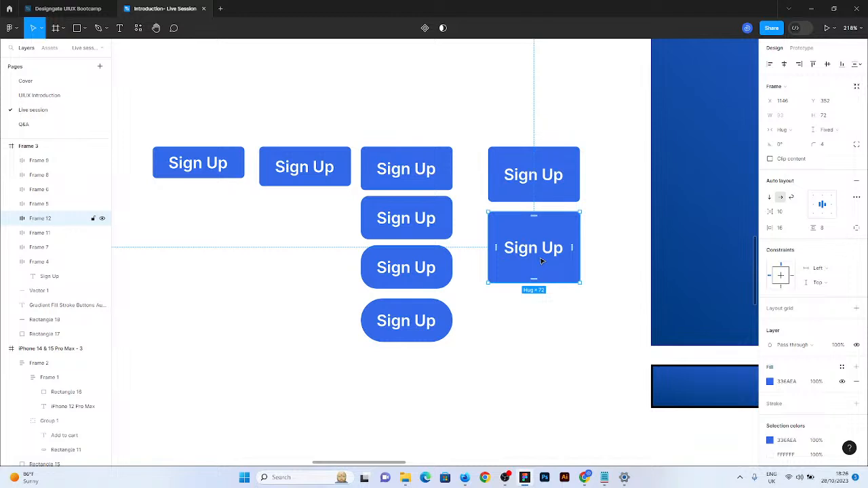
Delete the "Sign Up" buttons with heights 72 and 32
key("Delete")
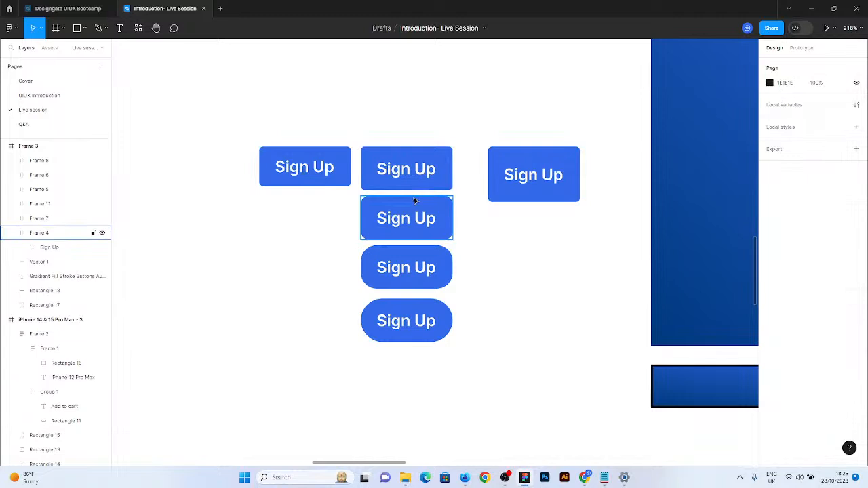
left_click(263, 173)
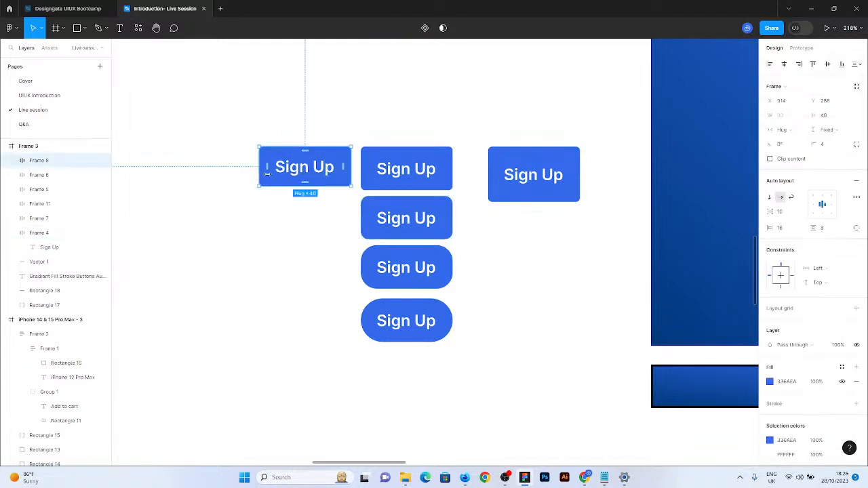
left_click(438, 161)
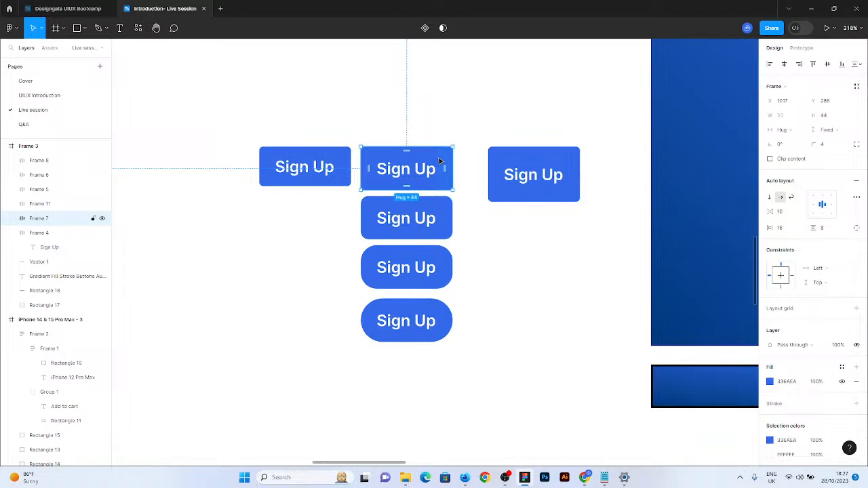
left_click(507, 172)
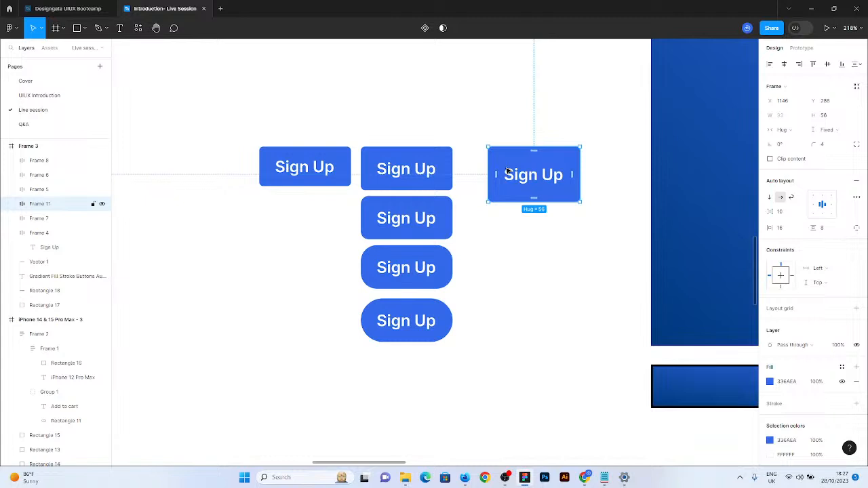
Move the 56-high "Sign Up" button left to X 1128, closer to the column of buttons
left_click(544, 246)
left_click(533, 188)
scroll(529, 217, "down", 10)
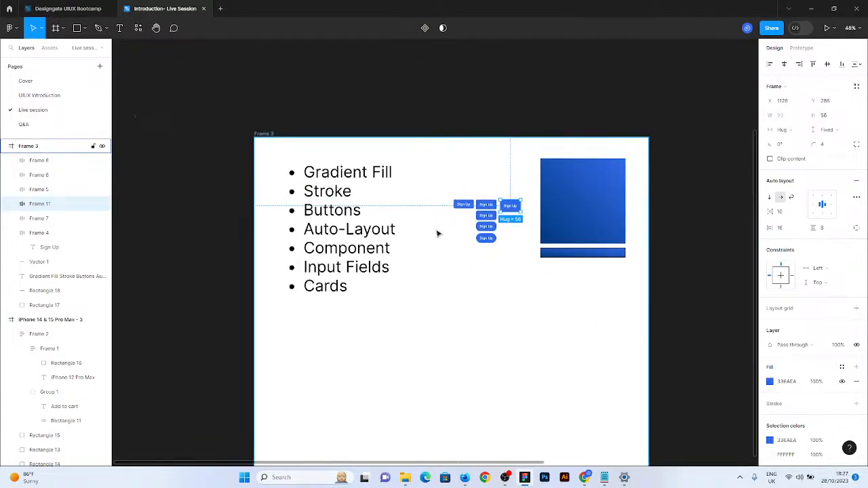
Select all the remaining "Sign Up" buttons and move them up, level with the "Gradient Fill" list item
left_click_drag(438, 299, 512, 180)
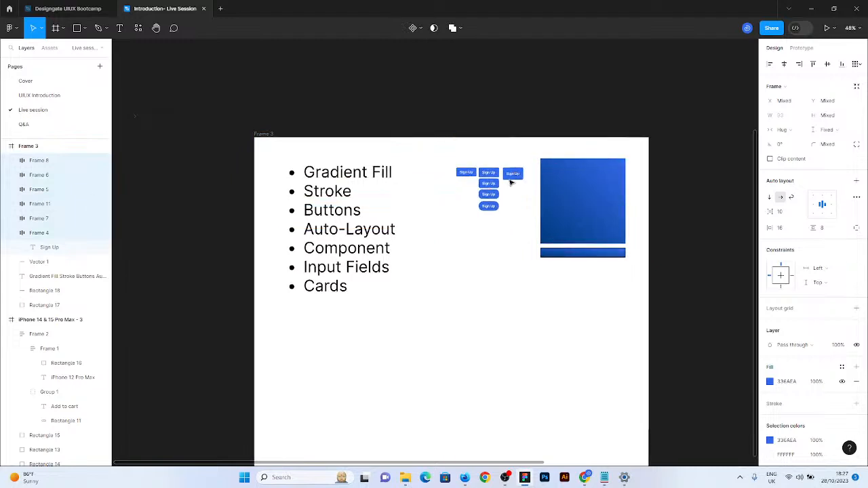
scroll(536, 208, "up", 3)
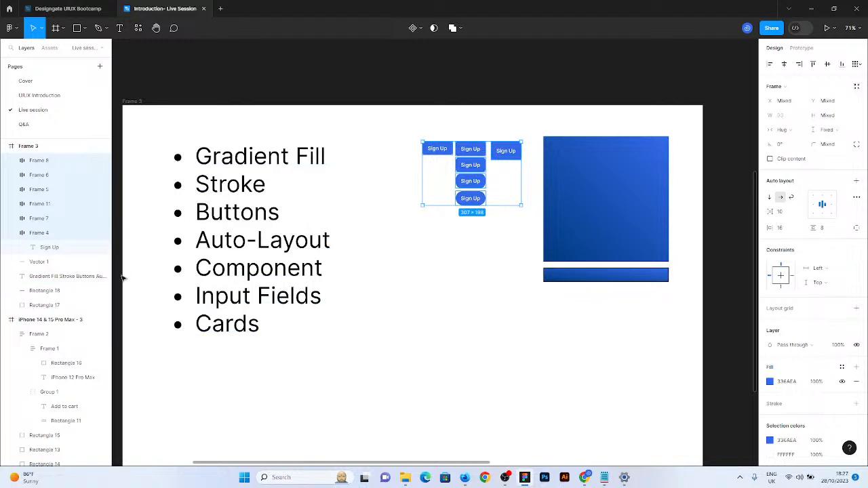
left_click(422, 309)
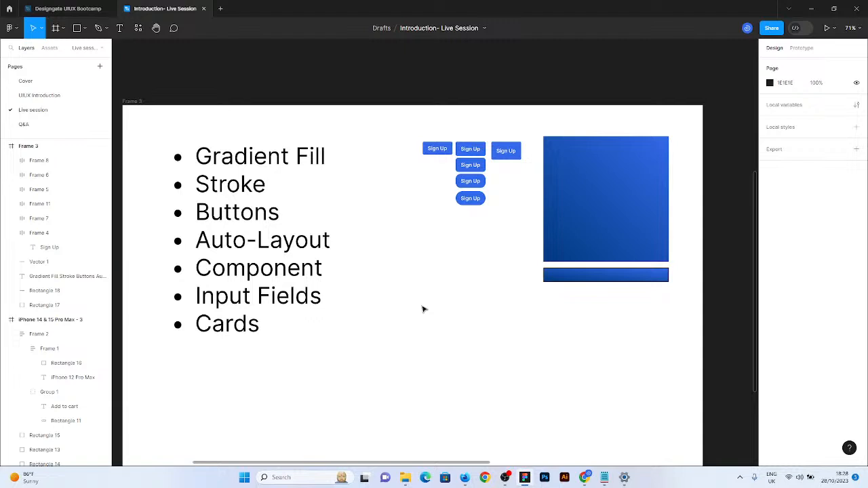
scroll(422, 309, "down", 5)
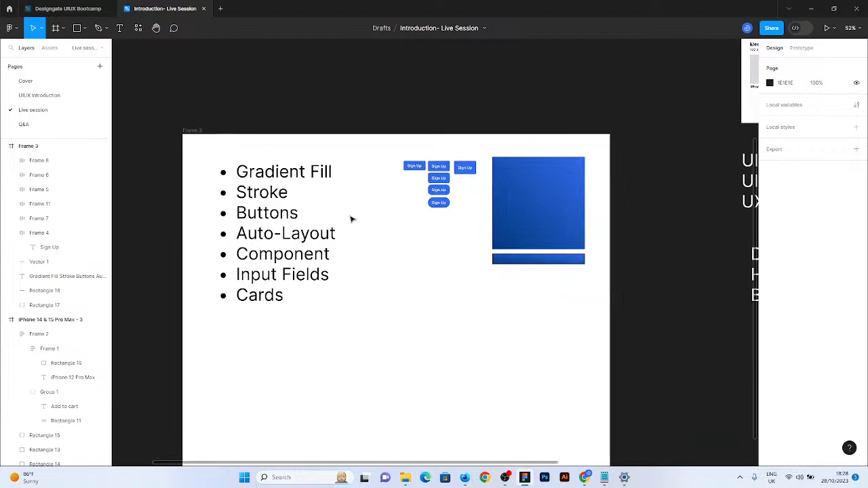
Add an iPhone 14 & 15 Pro Max frame beside the existing phone frames, level with their top edges
scroll(387, 226, "down", 2)
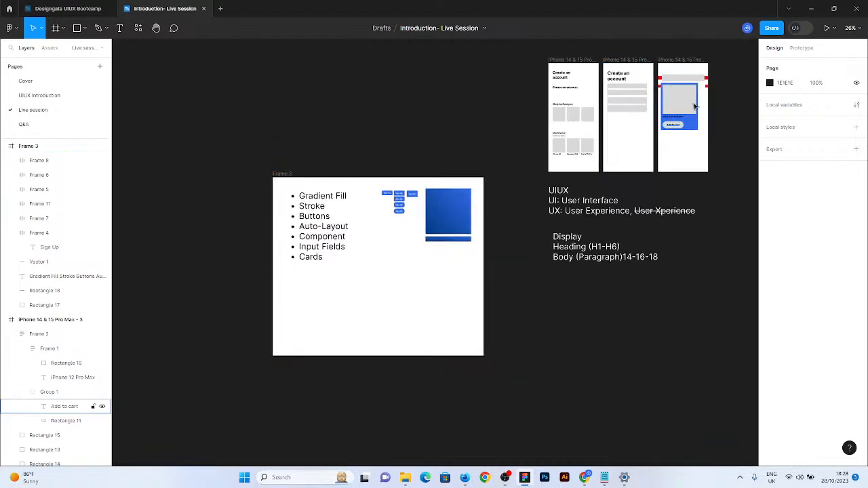
scroll(674, 101, "up", 1)
scroll(705, 73, "up", 2)
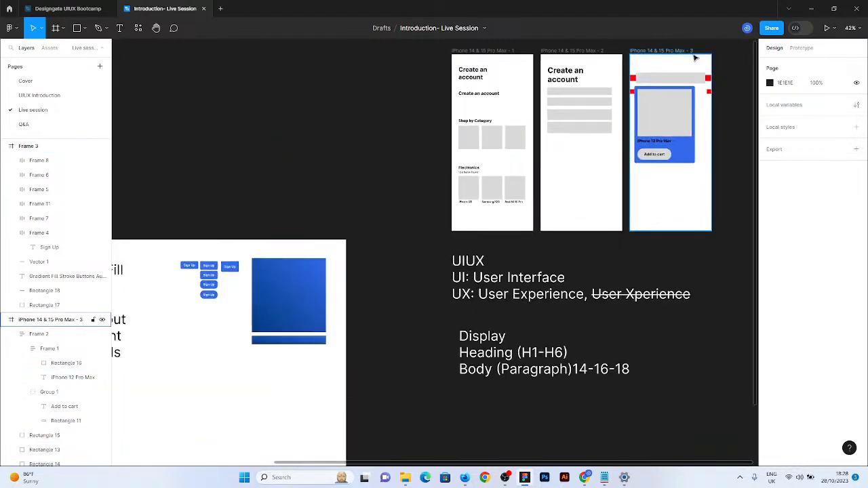
scroll(108, 308, "down", 2)
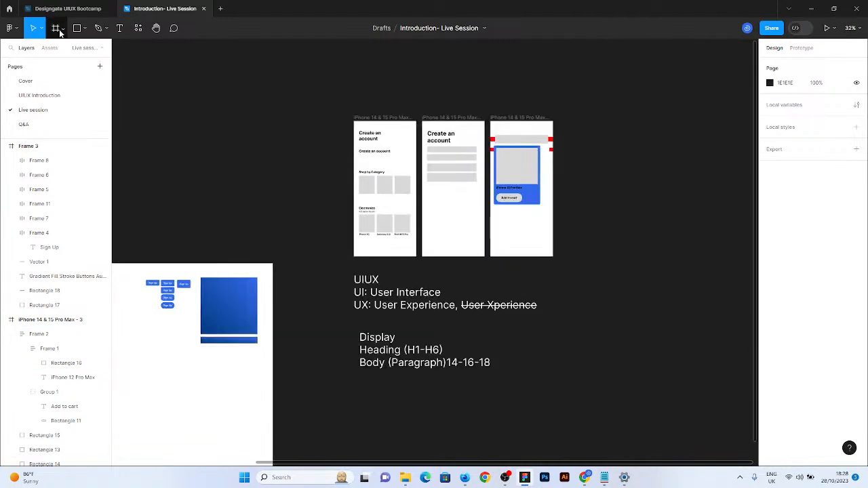
left_click(55, 27)
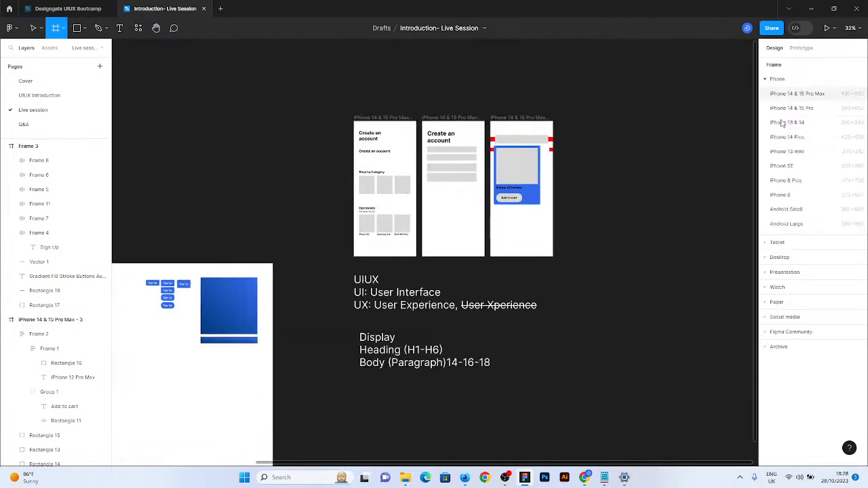
left_click(807, 95)
left_click_drag(608, 170, 622, 123)
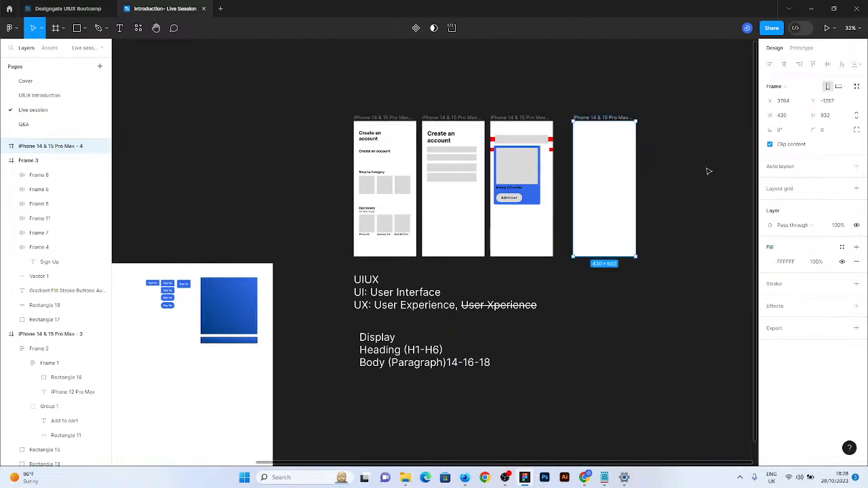
Draw a full-width header rectangle about 430 by 101 along the top of the new phone frame
scroll(707, 170, "up", 5)
scroll(627, 188, "up", 1)
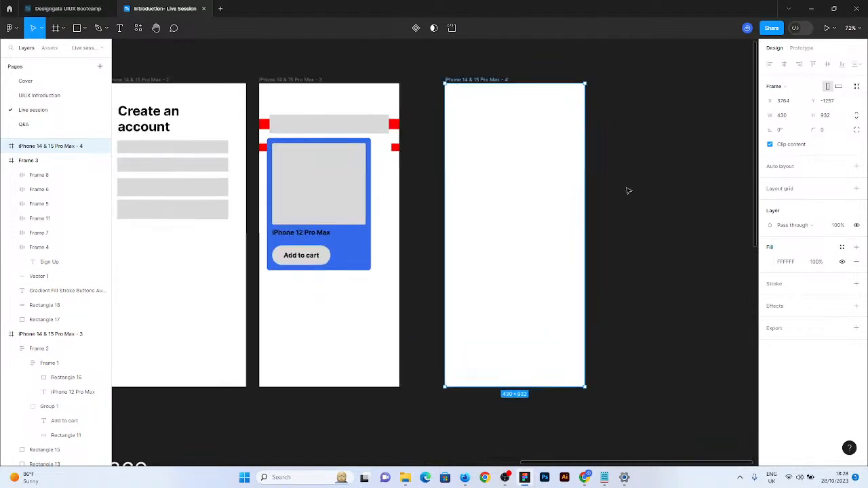
scroll(608, 248, "up", 2)
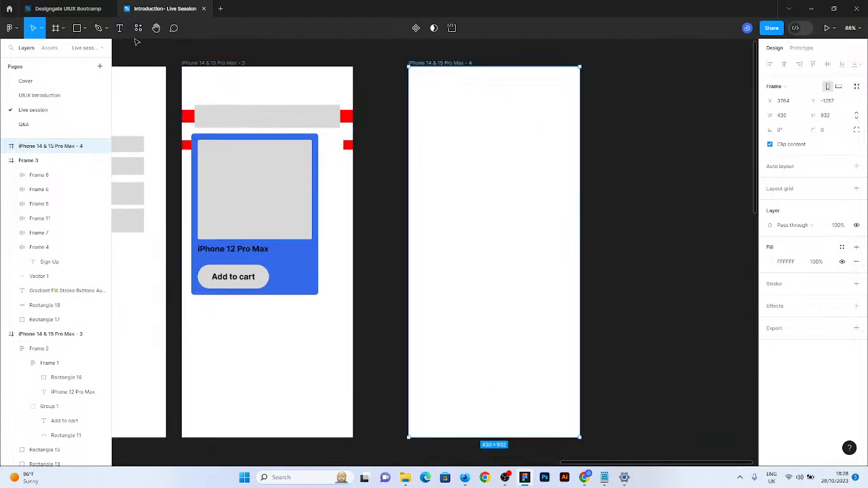
key("r")
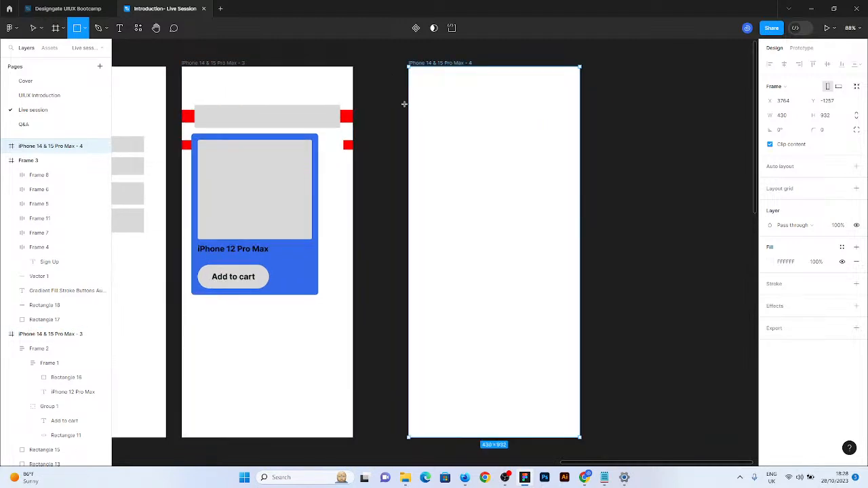
left_click_drag(407, 106, 578, 68)
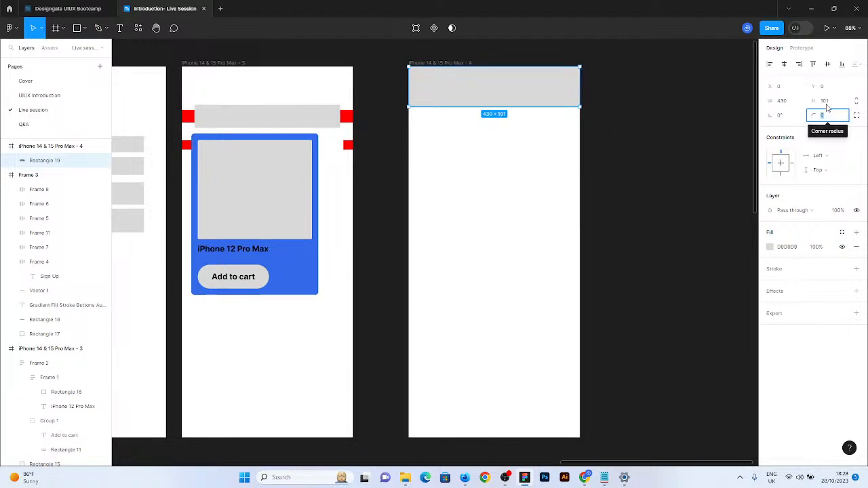
Set the header rectangle's height to 88
left_click(826, 101)
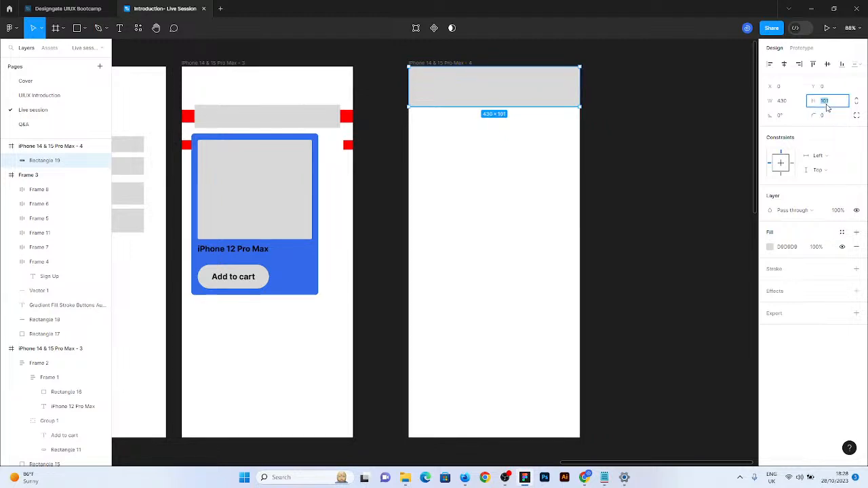
type("88")
key("Return")
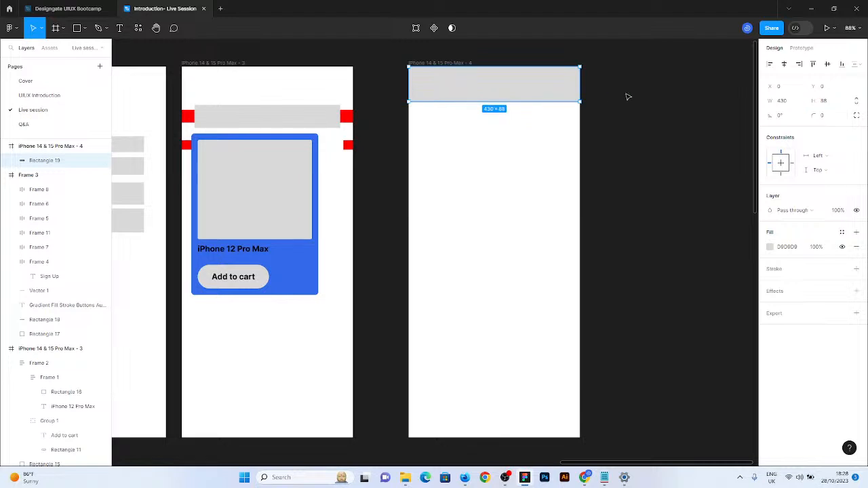
Set the header rectangle's height to 100
left_click(826, 103)
type("100")
key("Return")
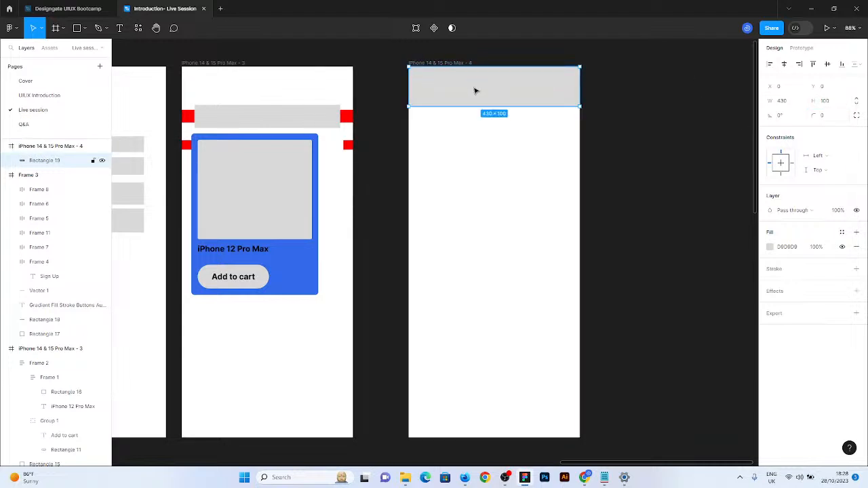
Duplicate the header rectangle to the foot of the phone frame as an 84-high bar aligned to the frame's bottom edge
left_click_drag(476, 91, 478, 195)
key("alt+s")
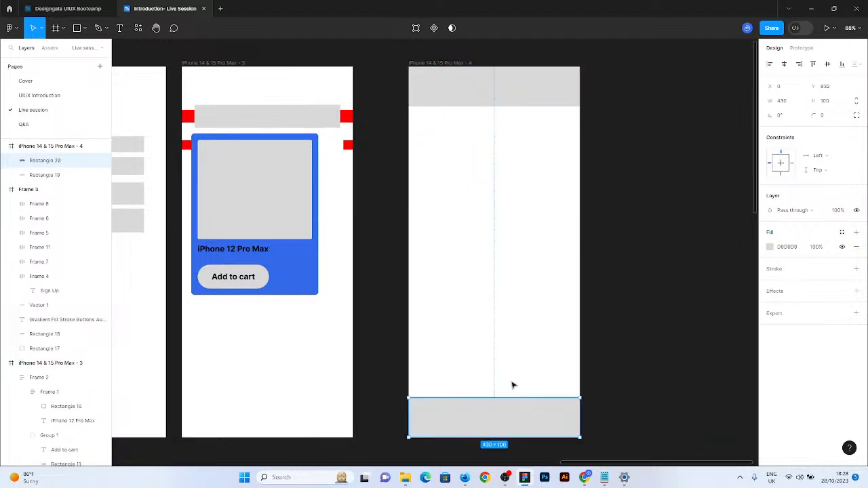
left_click(824, 102)
type("84")
key("Return")
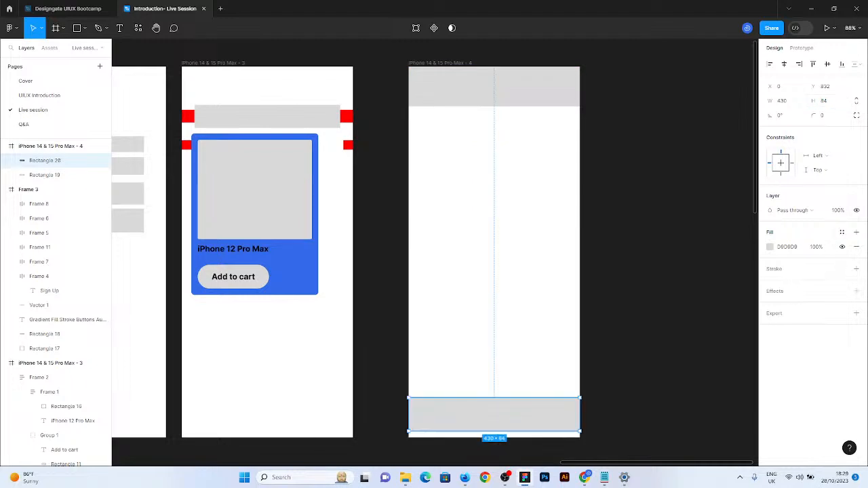
left_click(841, 64)
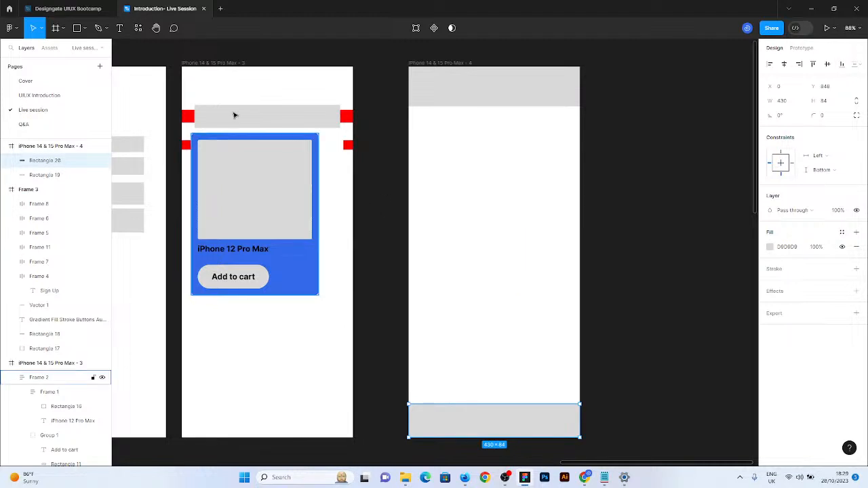
Draw a button rectangle about 420 wide above the bottom bar and set its height to 56
left_click(84, 27)
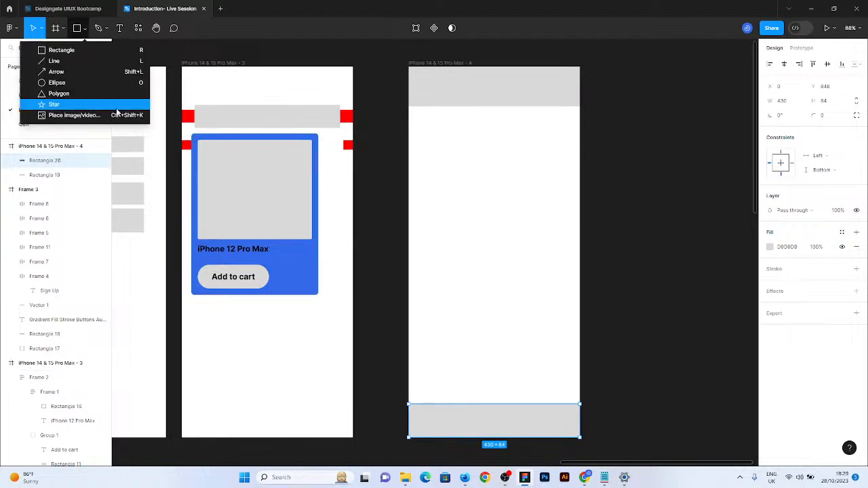
left_click(95, 49)
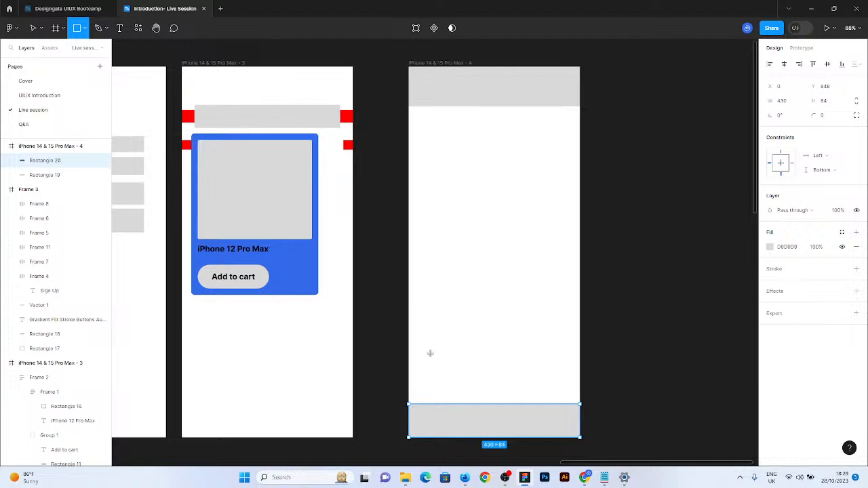
left_click_drag(412, 342, 580, 355)
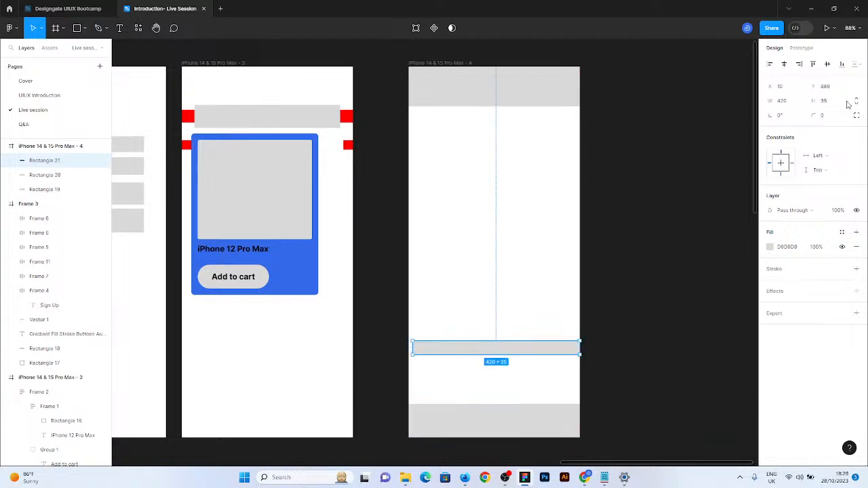
left_click(828, 101)
type("56")
key("Return")
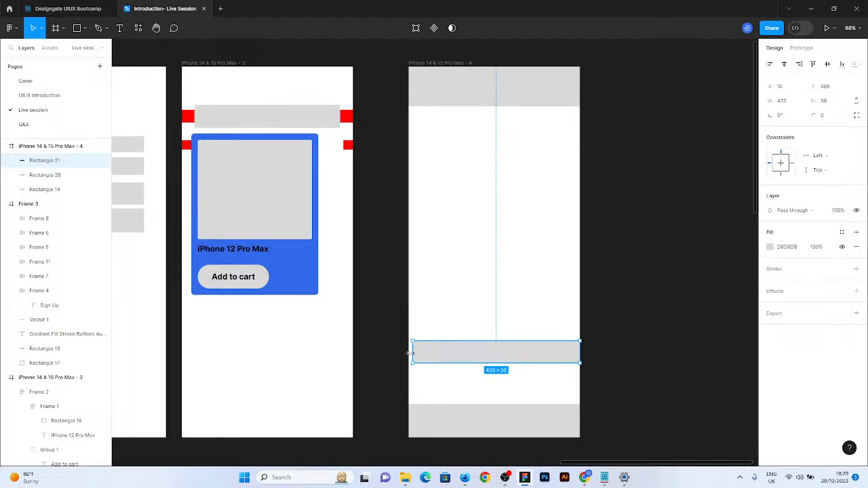
Widen the 56-high rectangle to the frame's full 430 width and move it down to Y 723
left_click_drag(411, 352, 407, 352)
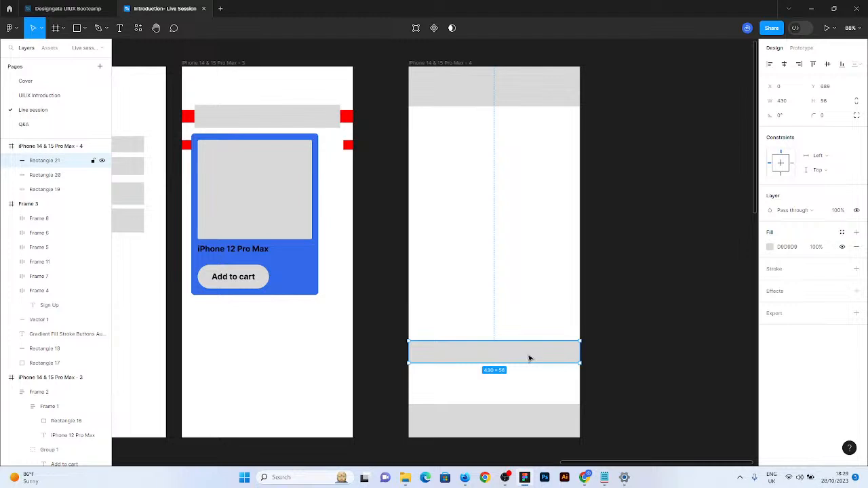
mouse_move(528, 359)
left_mouse_down()
mouse_move(533, 387)
mouse_move(533, 371)
left_mouse_up()
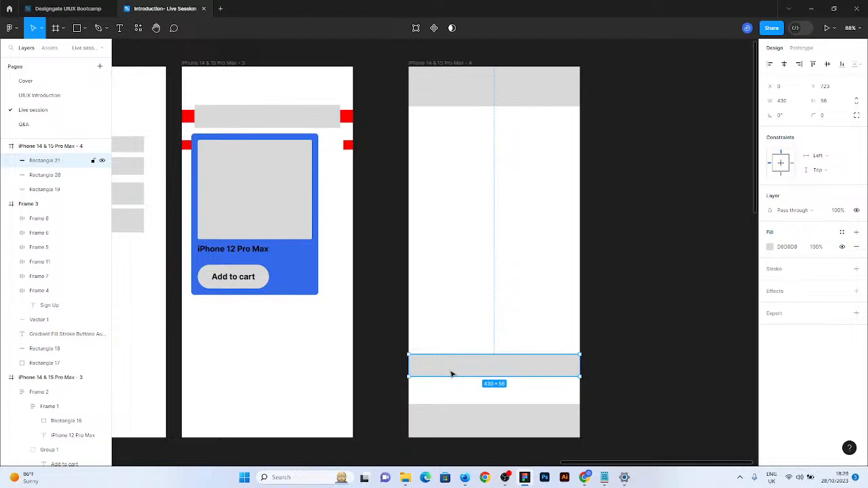
Move the fully rounded "Sign Up" button in Frame 3 away from the column to X 978, Y 314
scroll(543, 274, "down", 3)
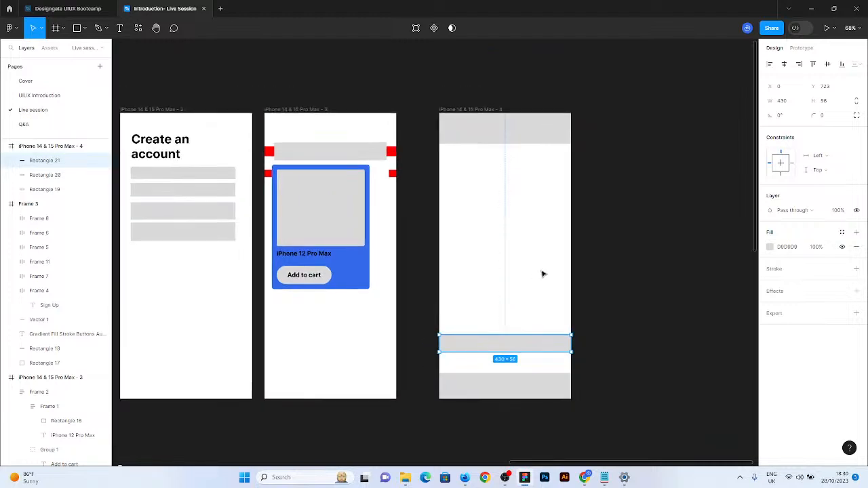
scroll(542, 274, "down", 5)
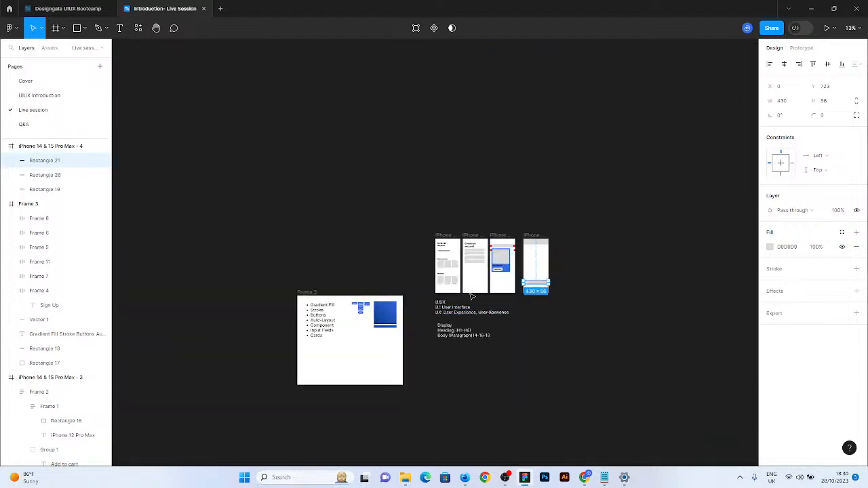
scroll(448, 281, "down", 5)
scroll(441, 278, "down", 2)
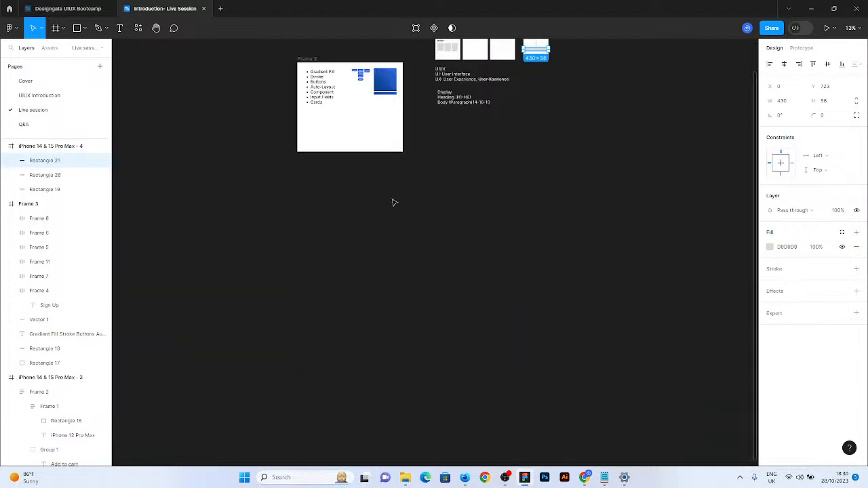
scroll(355, 64, "up", 5)
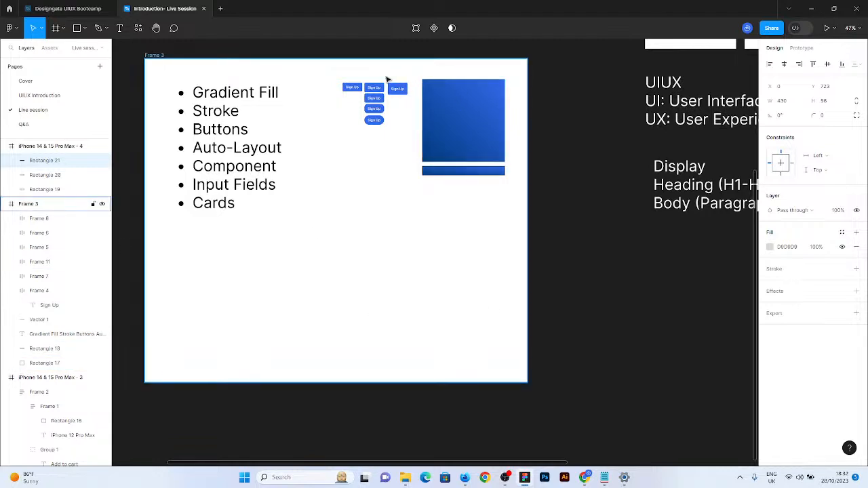
scroll(362, 90, "up", 5)
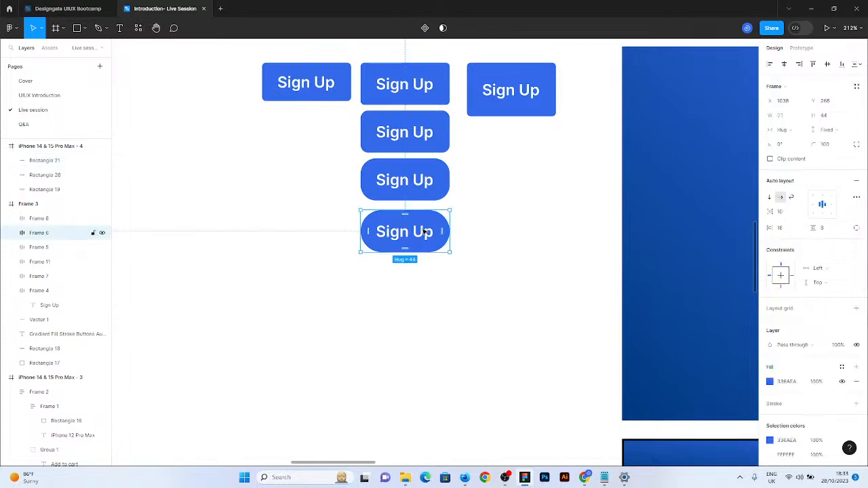
left_click_drag(423, 230, 366, 275)
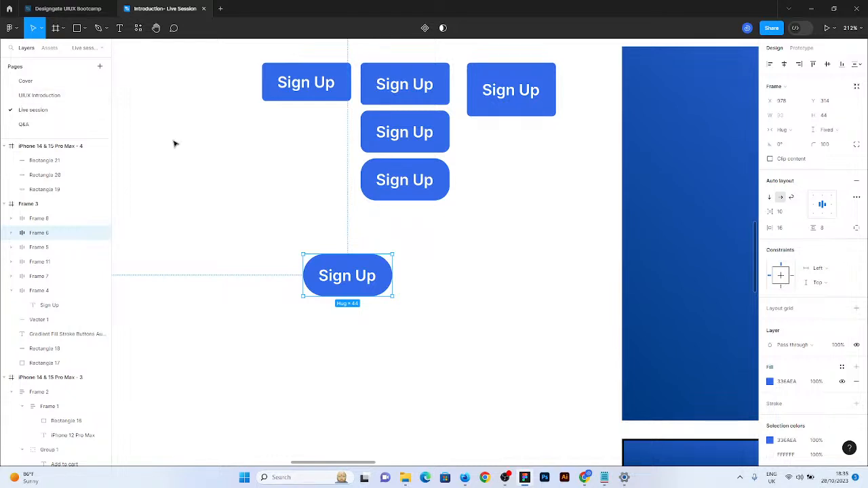
left_click(305, 212)
scroll(355, 178, "down", 5)
scroll(356, 186, "down", 8)
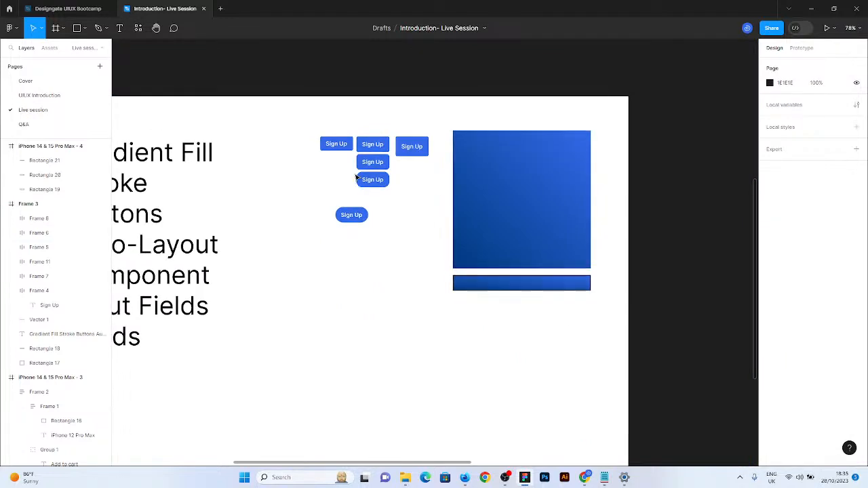
scroll(350, 200, "up", 2)
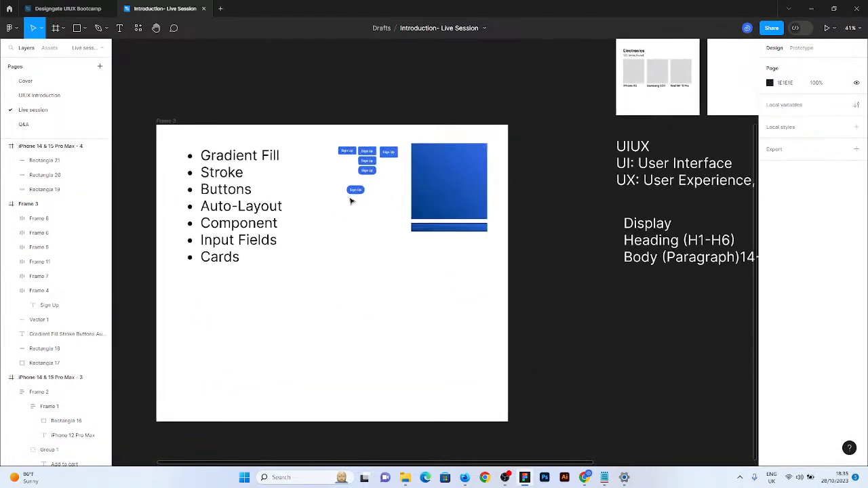
scroll(354, 204, "up", 5)
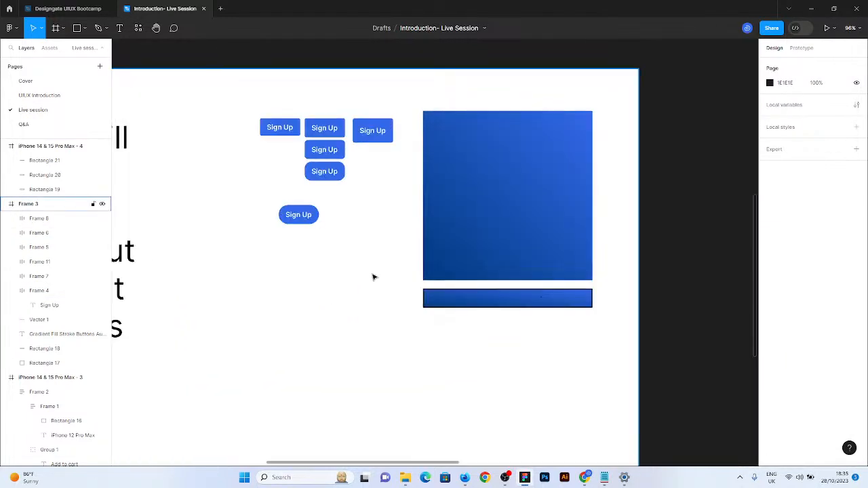
scroll(587, 178, "up", 1)
scroll(588, 179, "up", 1)
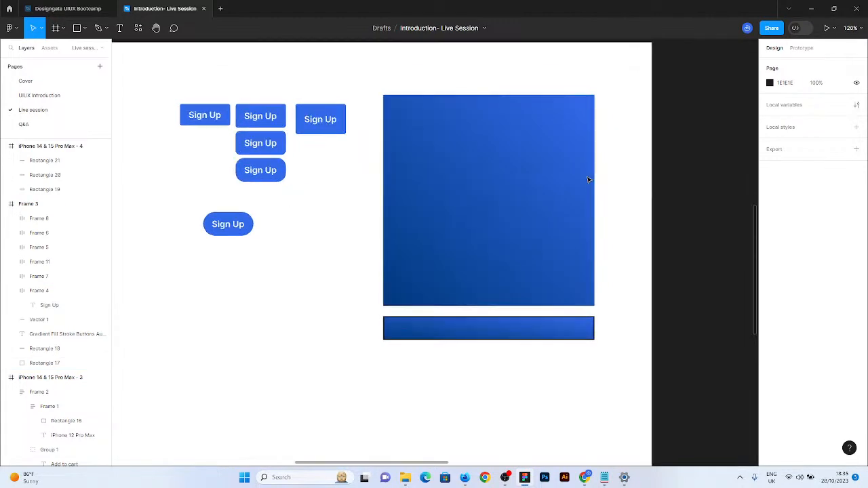
scroll(589, 180, "up", 1)
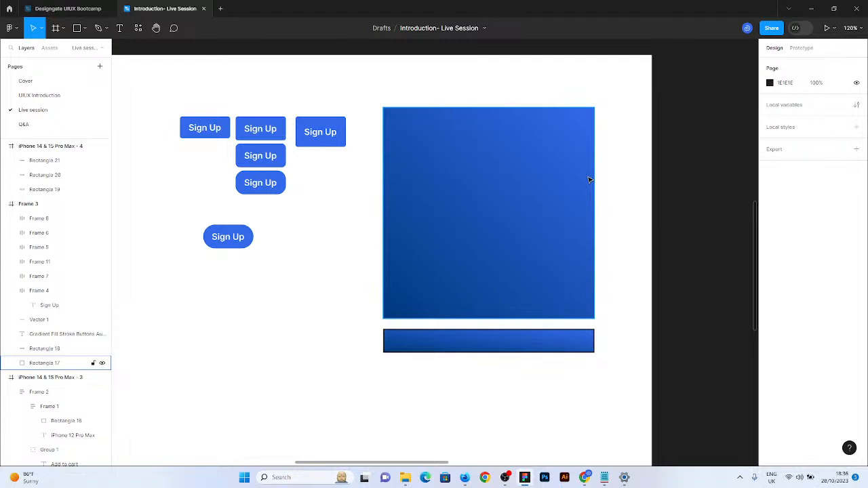
Add a 1440 × 1024 Desktop frame to the canvas and place it above the phone frames at X 2254, Y -2501
scroll(518, 343, "down", 10)
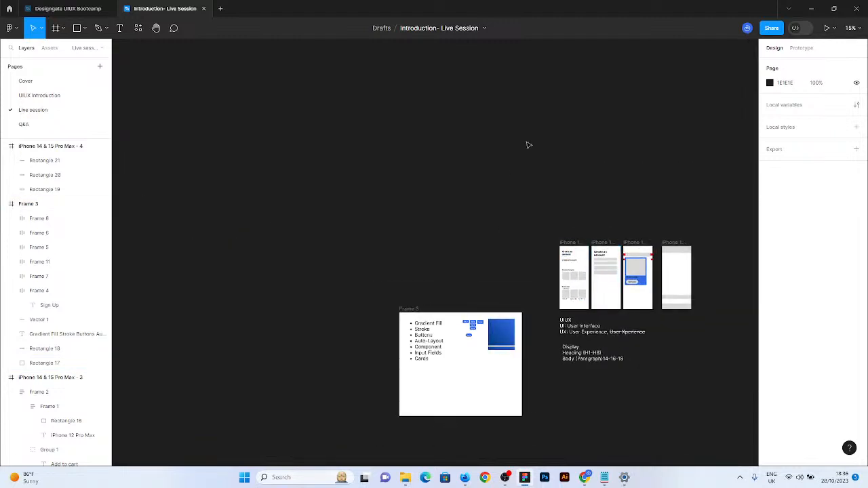
scroll(527, 143, "up", 3)
scroll(594, 225, "up", 3)
scroll(594, 225, "up", 2)
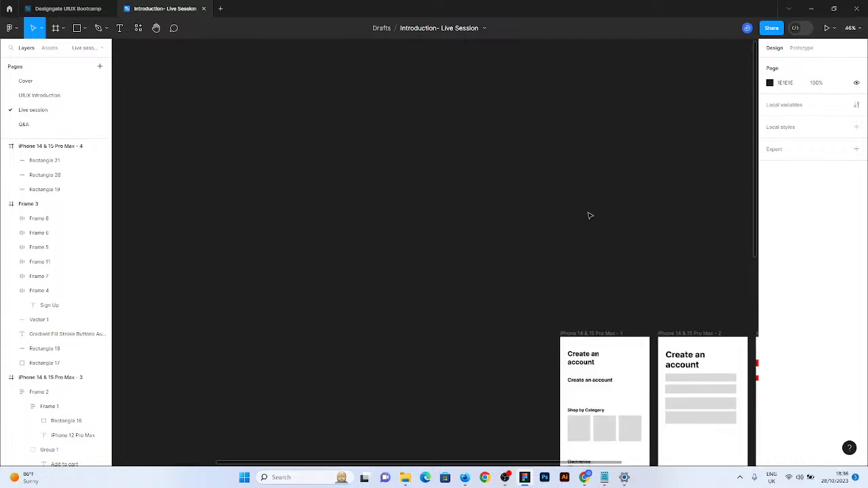
key("f")
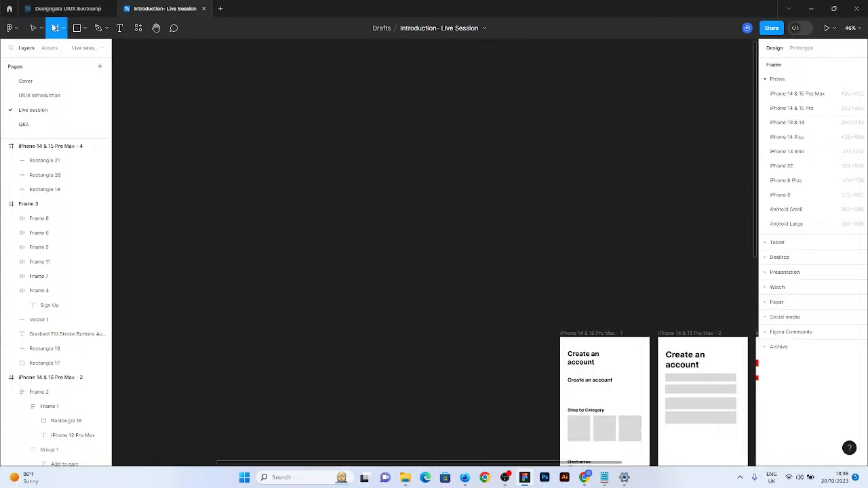
left_click(767, 257)
left_click(780, 166)
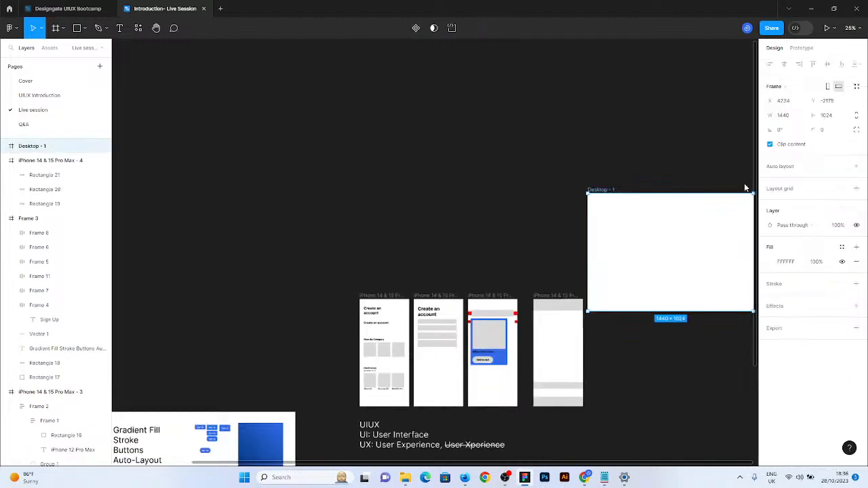
left_click_drag(631, 233, 421, 195)
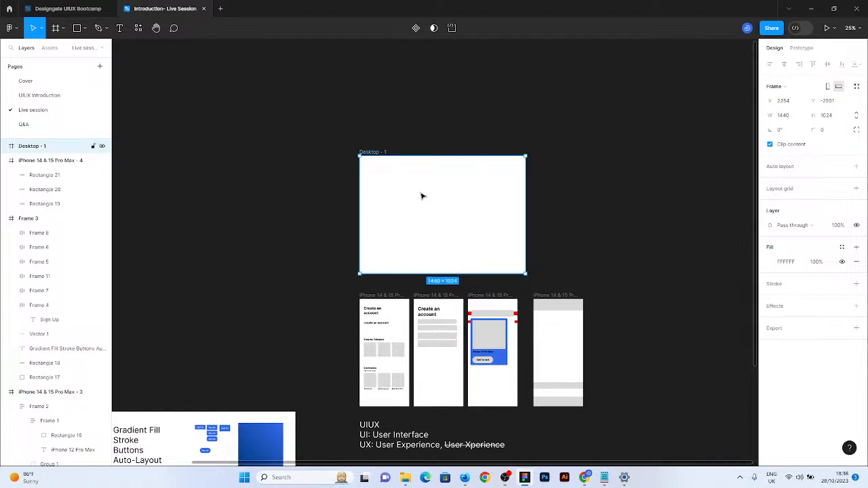
Draw a rectangle about 284 high against the Desktop frame's left edge at Y 400 and widen it to 460
left_click(76, 28)
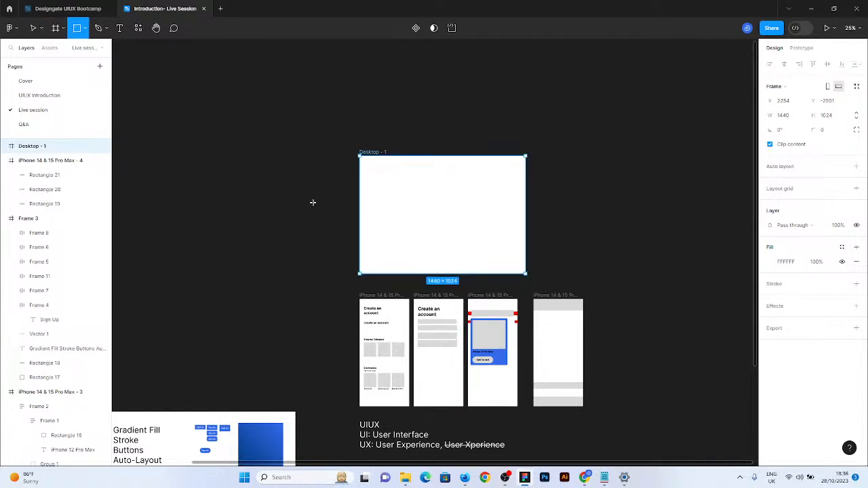
scroll(435, 229, "up", 3)
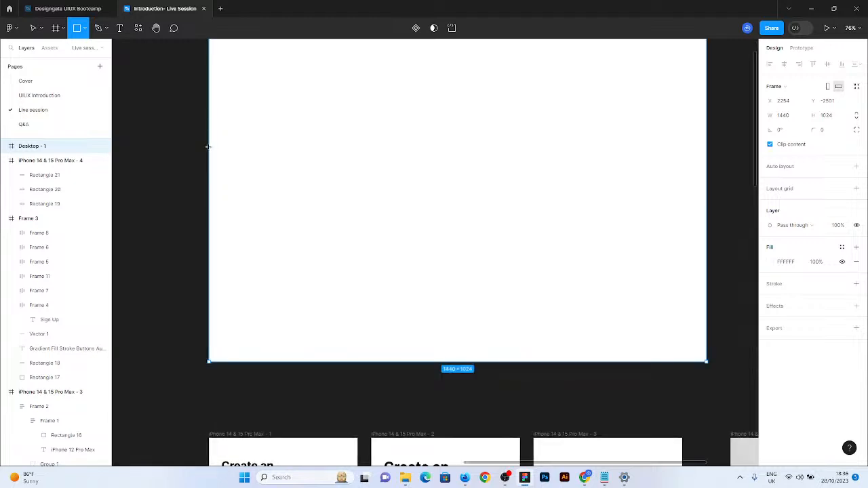
left_click_drag(208, 146, 344, 245)
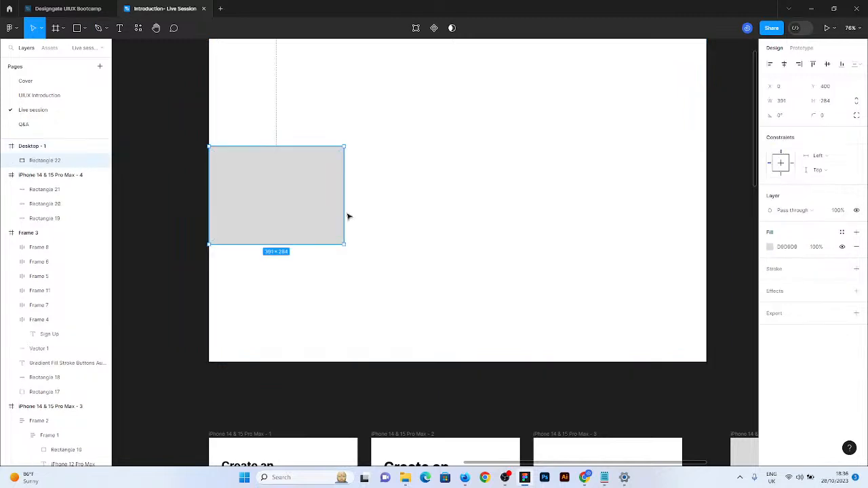
left_click_drag(347, 216, 369, 207)
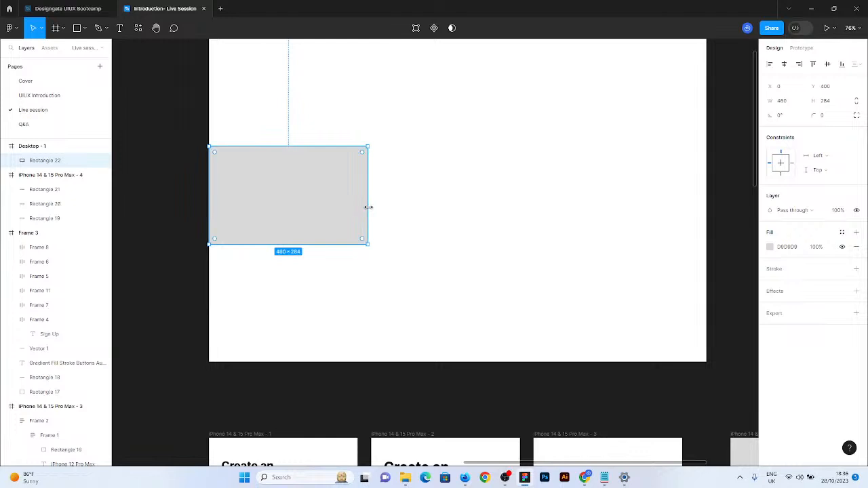
Duplicate the 460-wide rectangle twice to form a row of three across the Desktop frame, spaced 11 apart
key("ctrl+d")
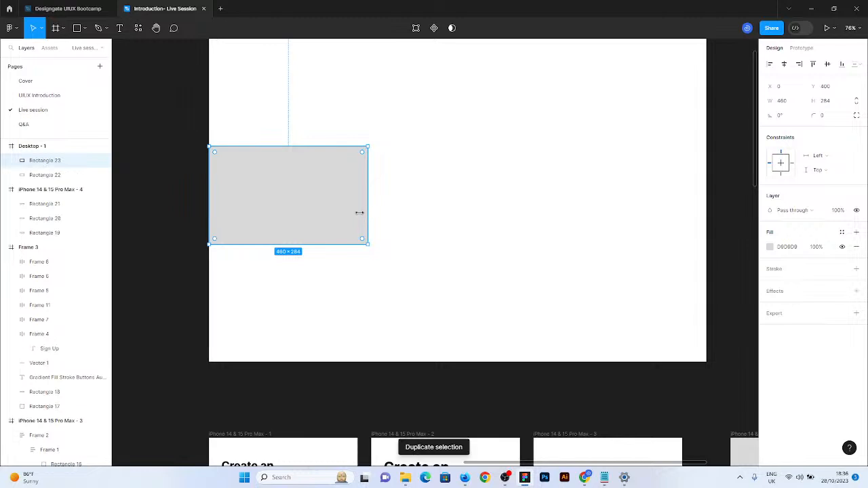
left_click_drag(308, 195, 459, 190)
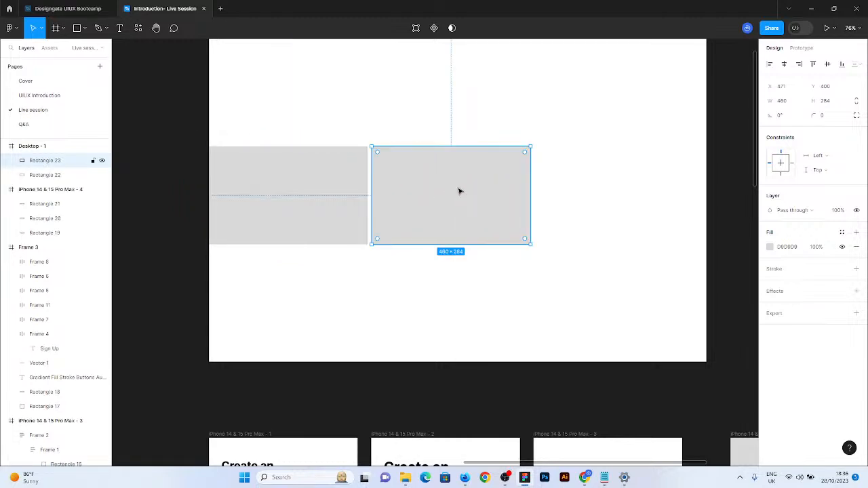
key("ctrl+d")
Wrap the three rectangles in a horizontal auto layout and stretch it to the Desktop frame's full 1440 width
left_click(515, 198, "shift")
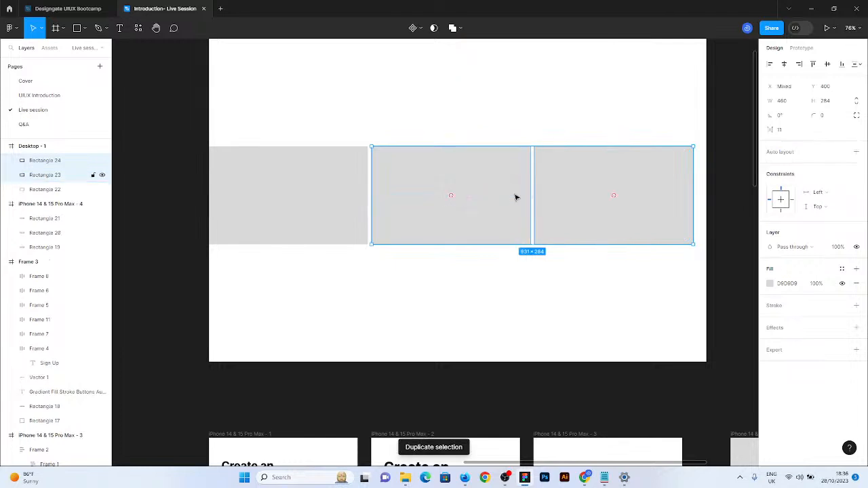
left_click(363, 194, "shift")
key("shift+a")
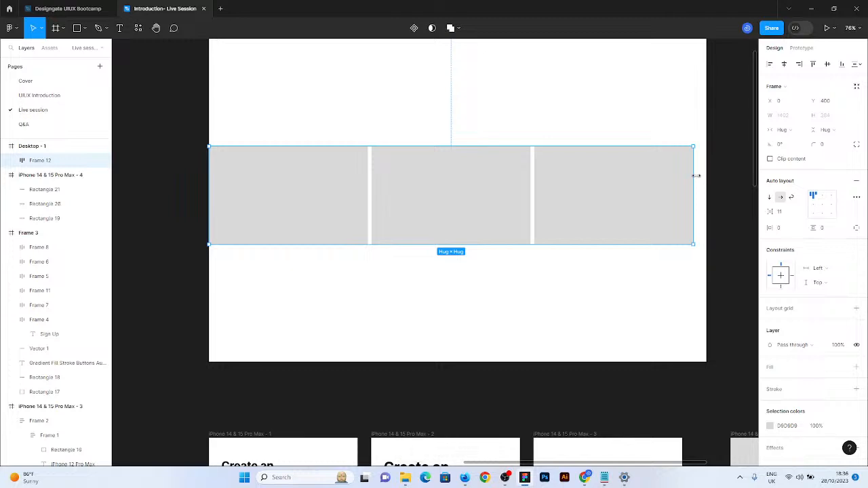
left_click_drag(696, 176, 705, 174)
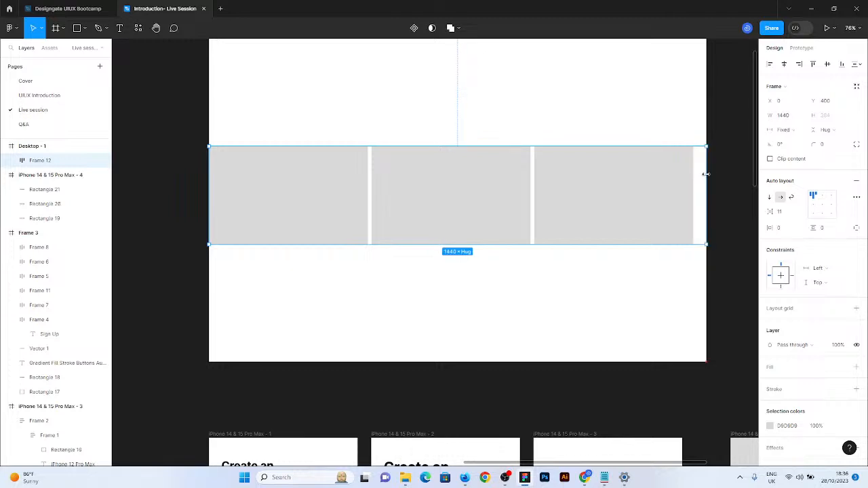
Set the width of the second and third rectangles in the row to Fill container
left_click(649, 200)
left_click(476, 210, "shift")
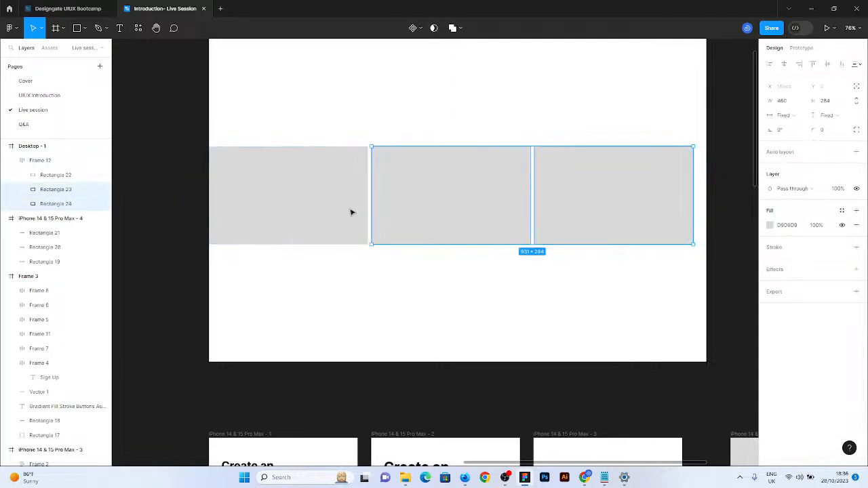
left_click(784, 115)
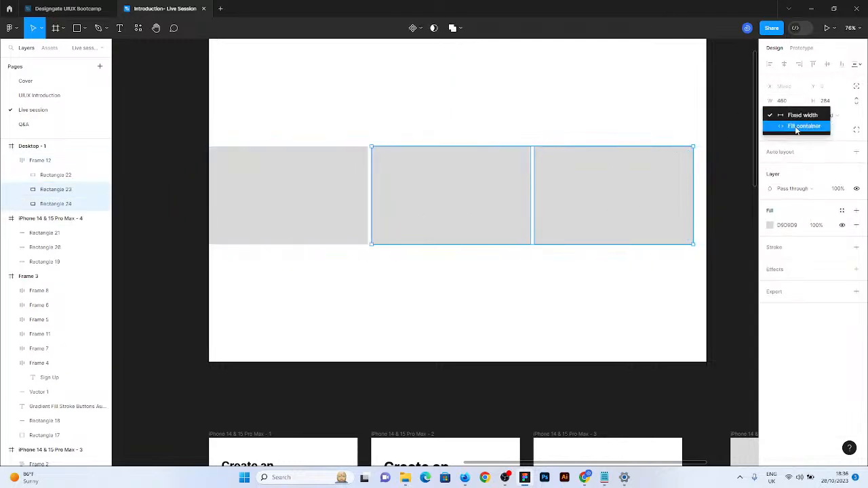
left_click(797, 127)
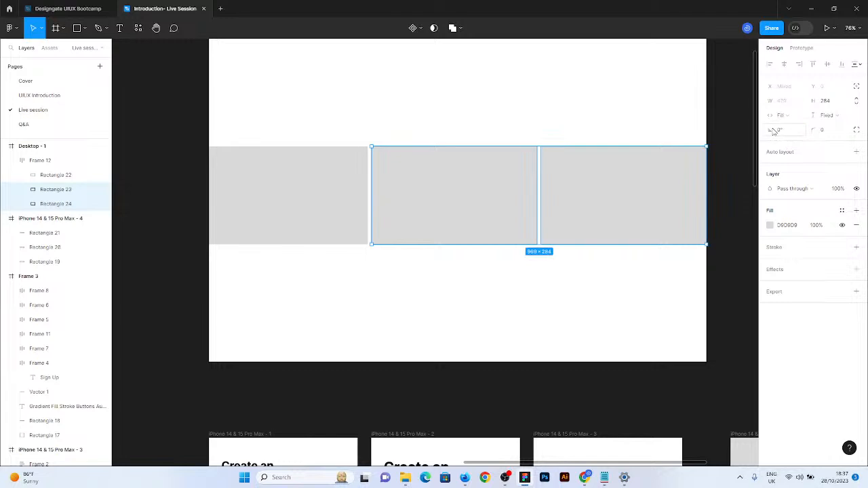
Try a spacing of 5 between the three rectangles in the auto layout row
key("Escape")
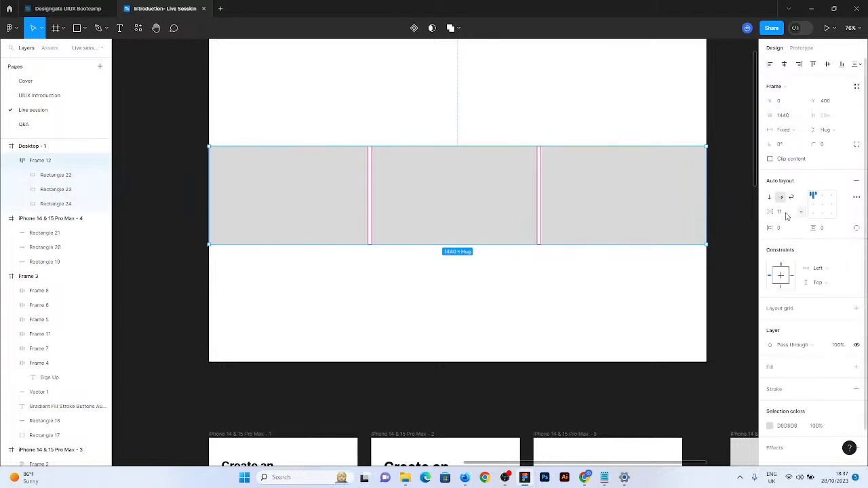
left_click(785, 213)
type("5")
key("Return")
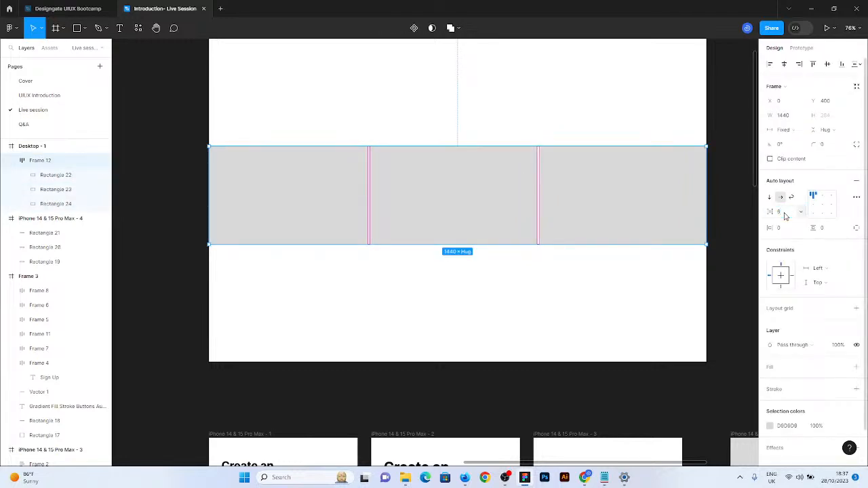
left_click(575, 298)
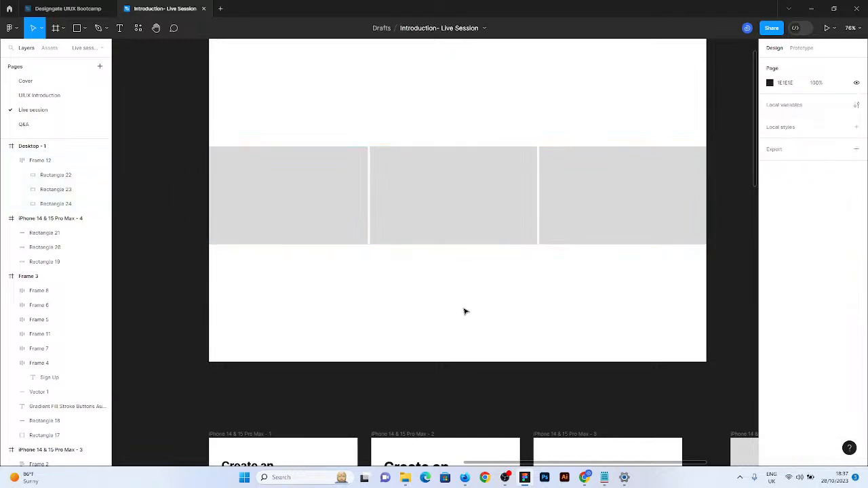
Set the spacing between the three rectangles in the auto layout row to 16
left_click(494, 204)
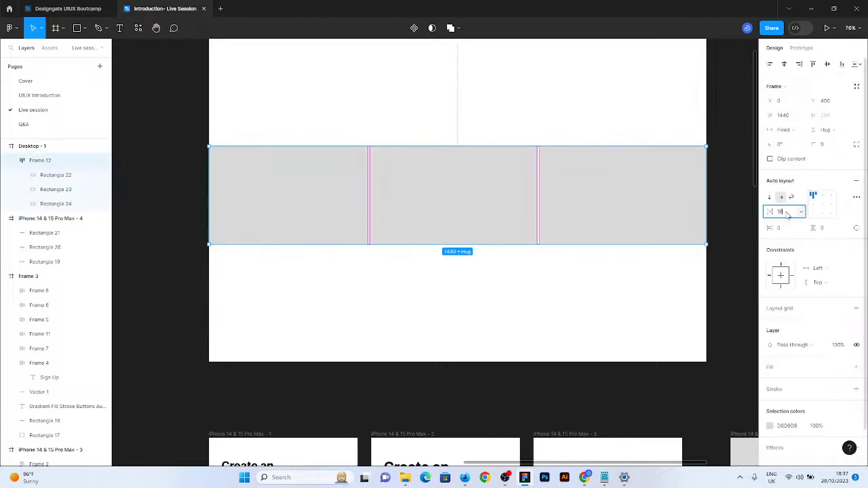
left_click_drag(770, 212, 777, 212)
left_click(586, 289)
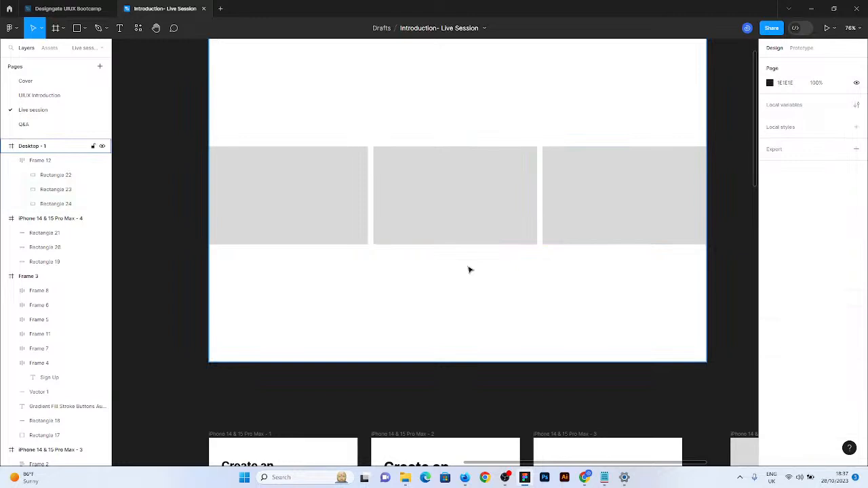
scroll(374, 122, "down", 2)
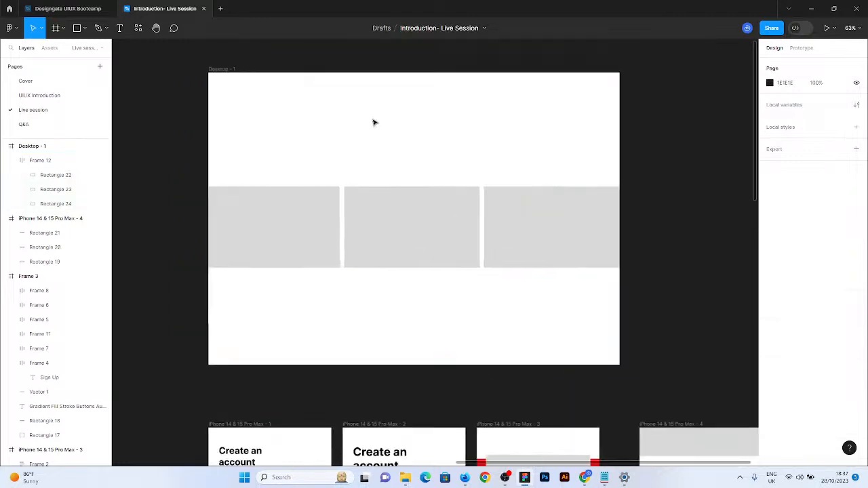
scroll(373, 122, "up", 1)
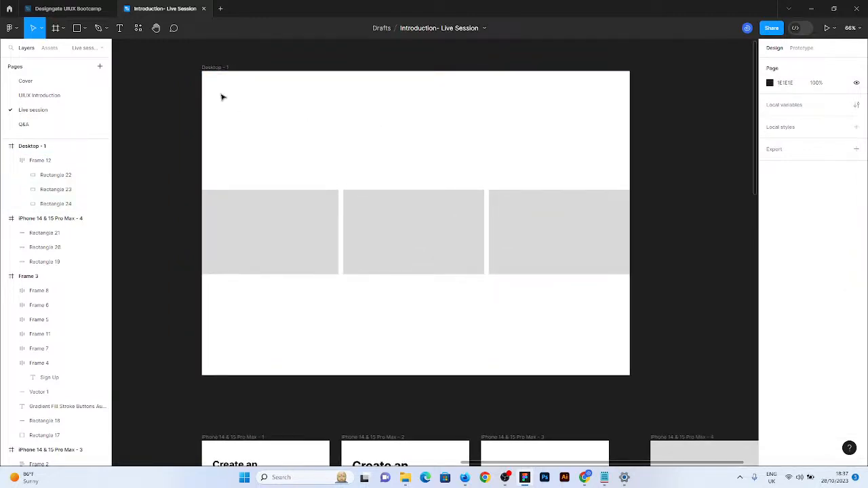
left_click(231, 66)
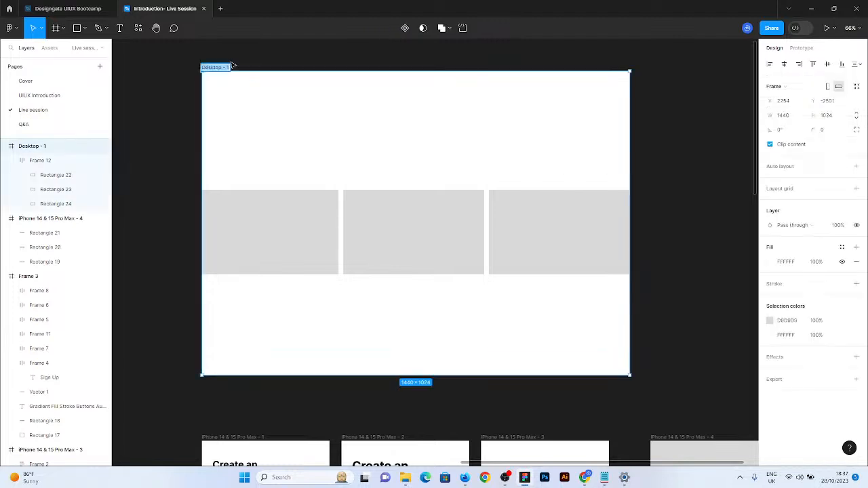
left_click(231, 64)
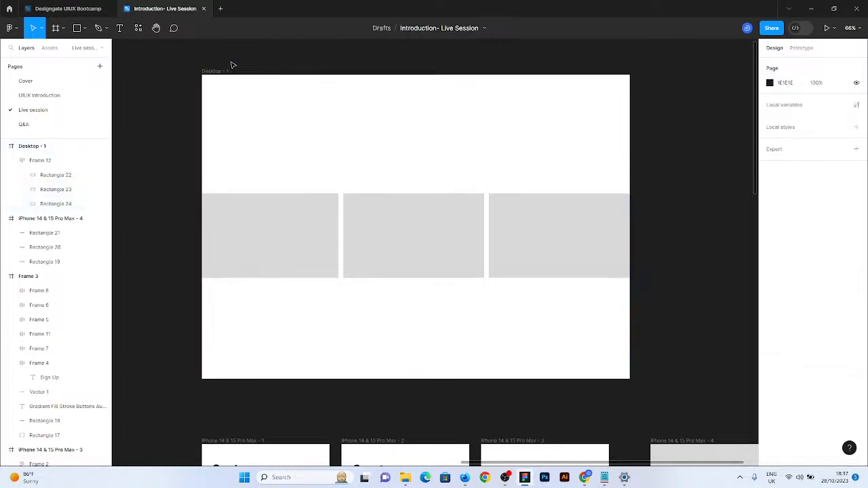
left_click(442, 176)
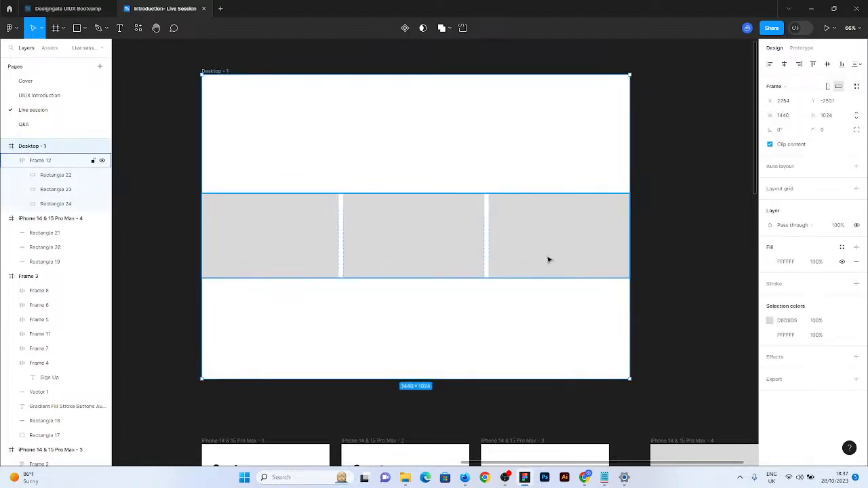
left_click(599, 236)
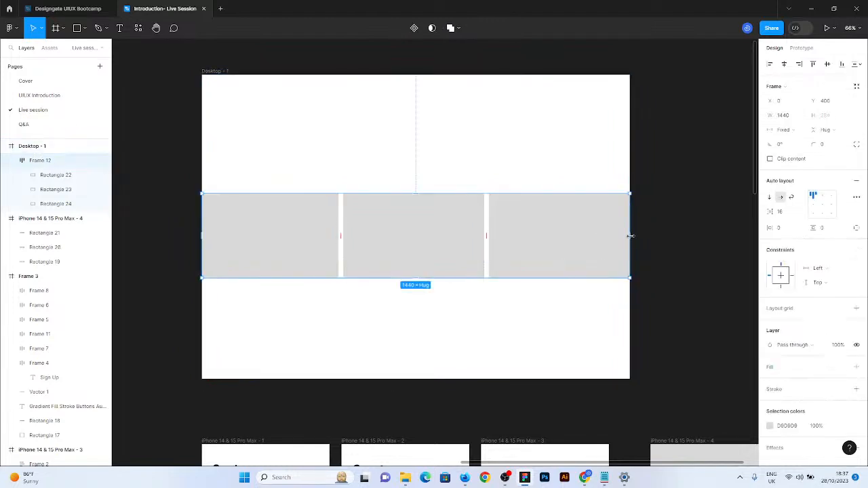
Add auto layout to the whole Desktop - 1 frame and set the rectangle row's width to Fill container
left_click(220, 74)
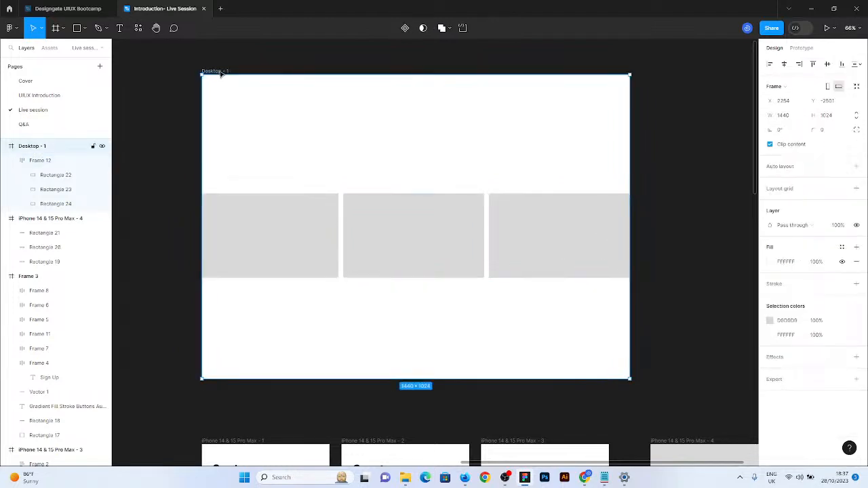
key("shift+a")
left_click(343, 253)
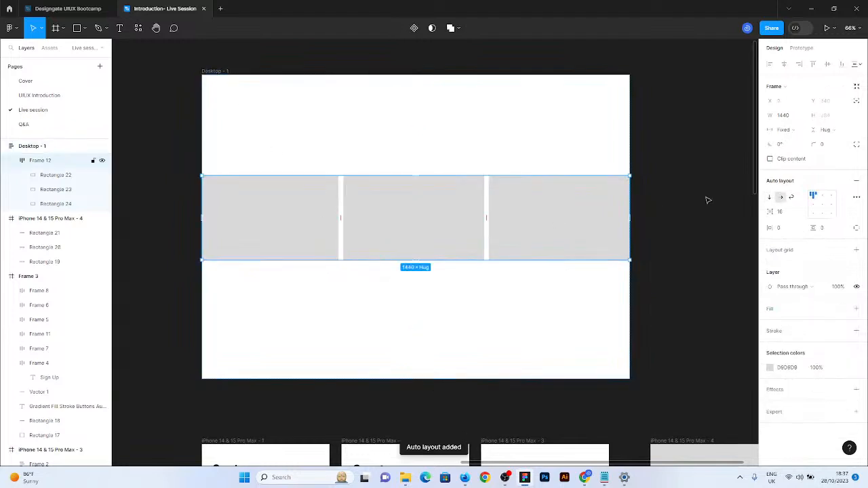
left_click(783, 129)
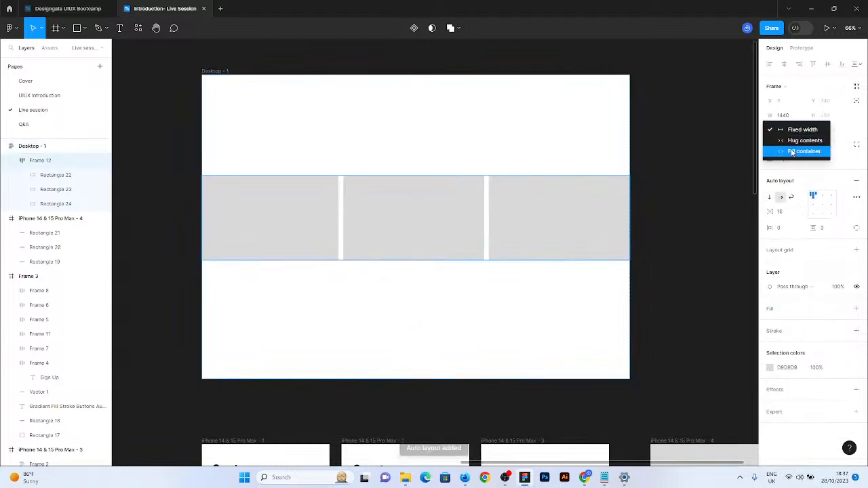
left_click(792, 151)
left_click(649, 213)
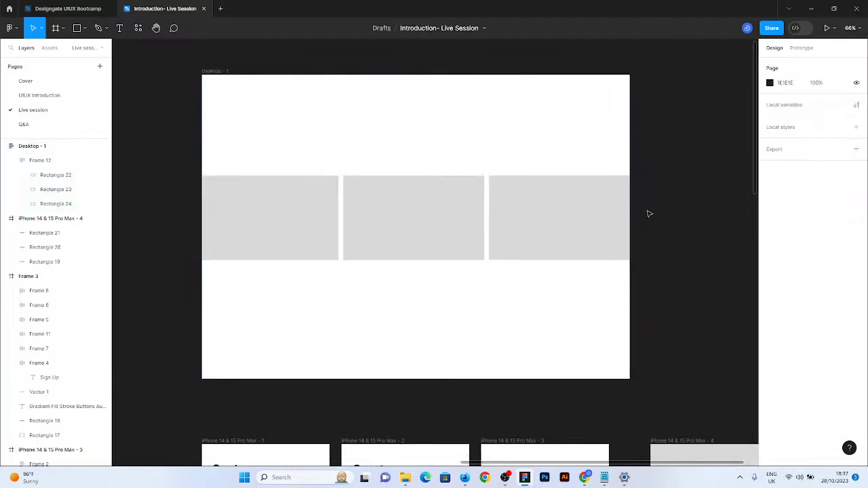
Change the Desktop - 1 frame's auto layout direction and set the rectangle row inside it to wrap
left_click(222, 71)
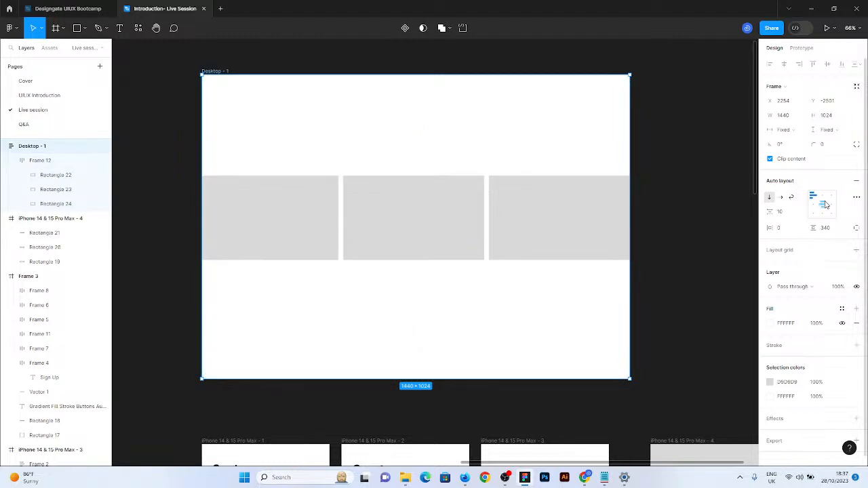
left_click(781, 196)
key("Return")
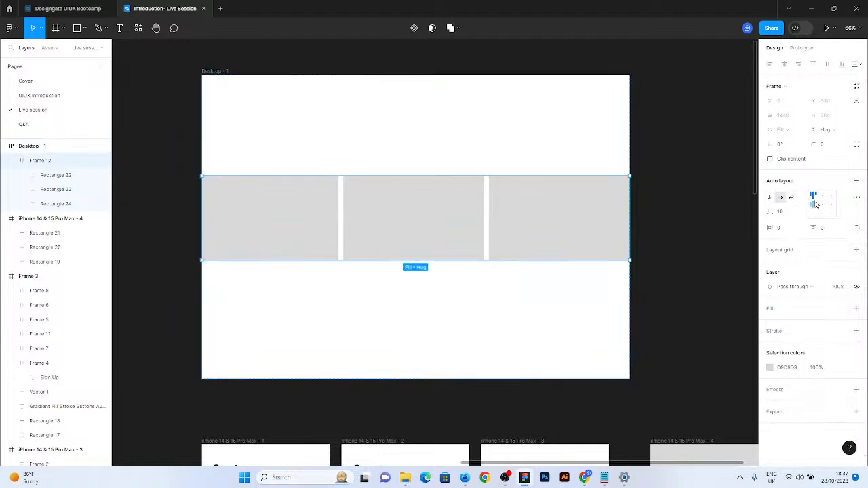
left_click(790, 197)
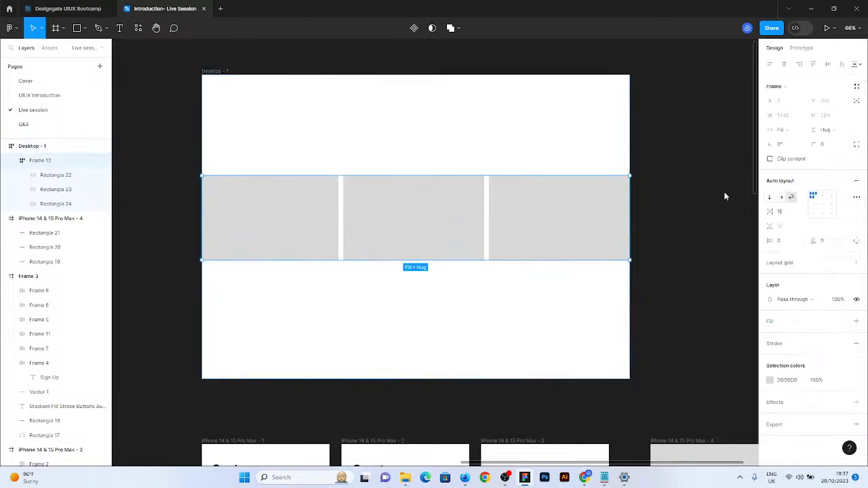
Test the rectangle row's responsiveness by narrowing the Desktop - 1 frame to about 854 wide and undoing the resize
left_click(227, 71)
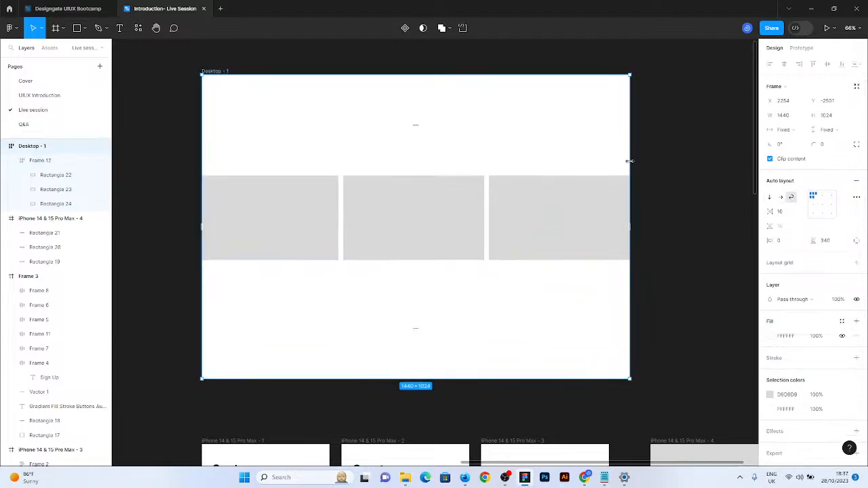
left_click_drag(628, 161, 454, 188)
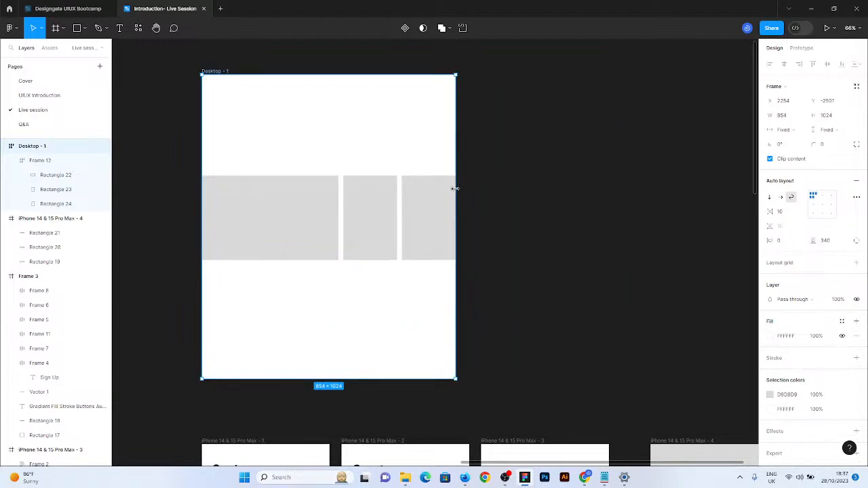
key("ctrl+z")
Set the width of the first rectangle in the auto layout row to Fill container
left_click(501, 222)
left_click(506, 219)
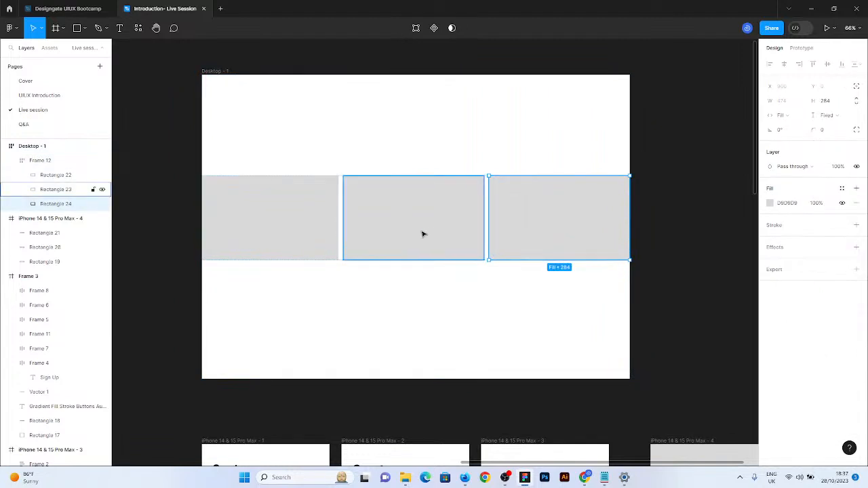
left_click(393, 233, "shift")
left_click(263, 231)
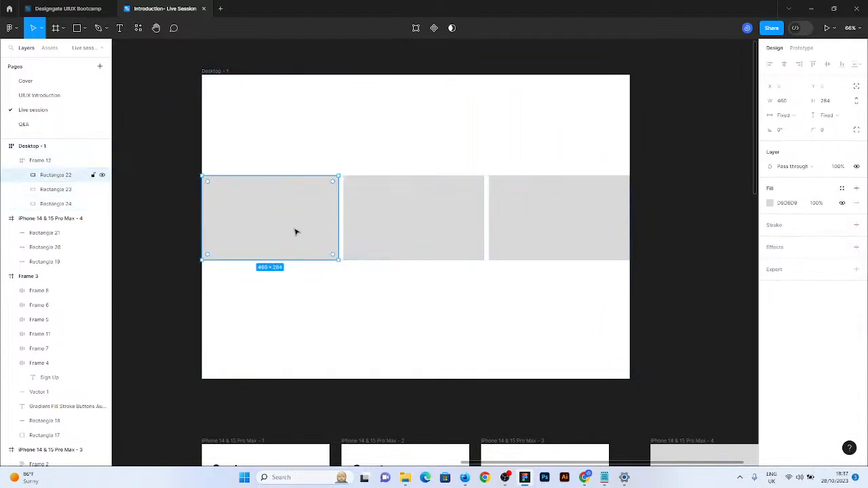
left_click(787, 116)
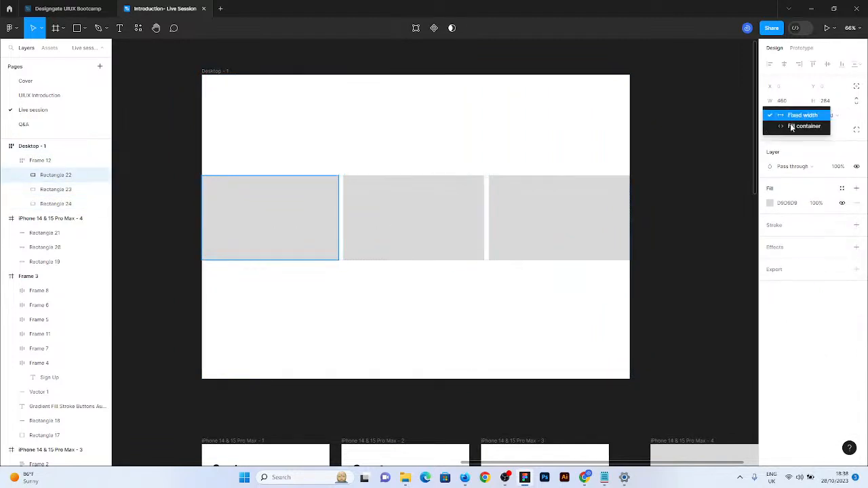
left_click(795, 126)
Try narrowing the Desktop - 1 frame with all three rectangles on Fill container, and undo the resize
left_click(212, 73)
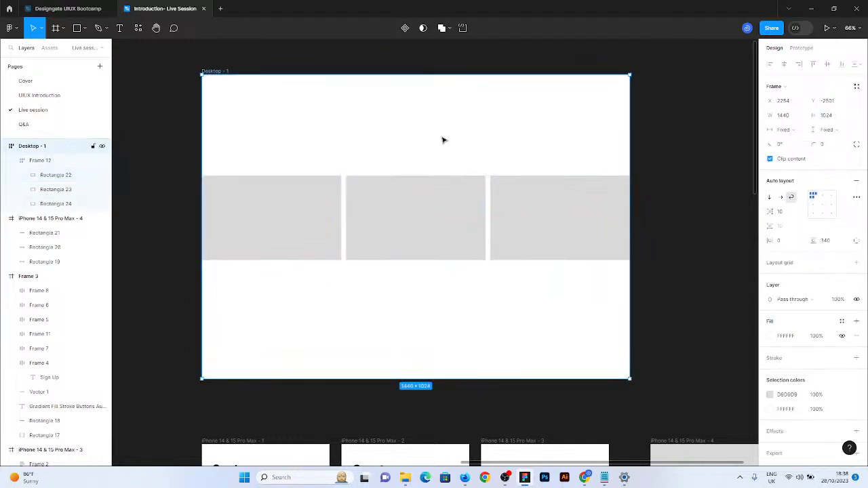
left_click_drag(630, 199, 343, 223)
key("ctrl+z")
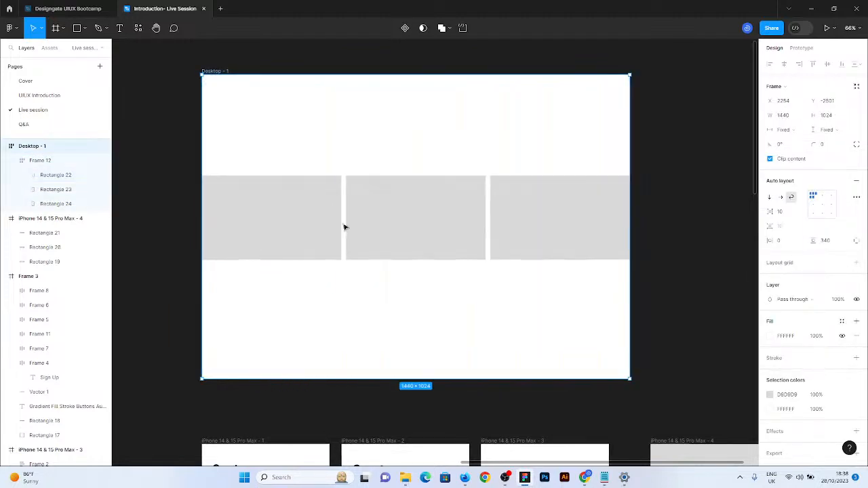
Select all three rectangles in the row and set their widths to Fixed
left_click(438, 224)
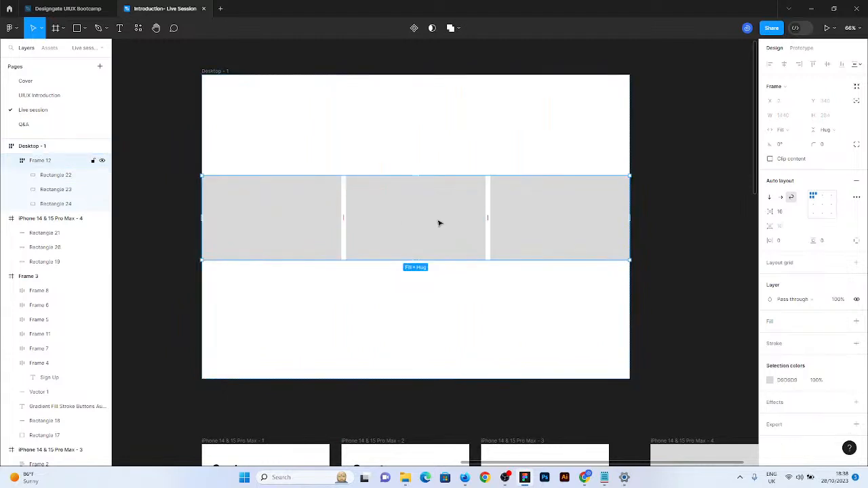
double_click(591, 211)
left_click(534, 289)
key("ctrl+z")
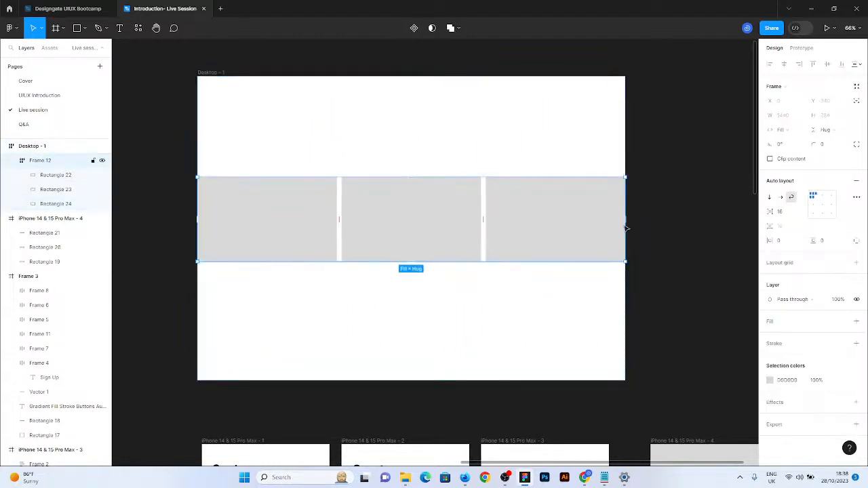
left_click(533, 221)
left_click(397, 229, "shift")
left_click(297, 222, "shift")
left_click(296, 221, "shift")
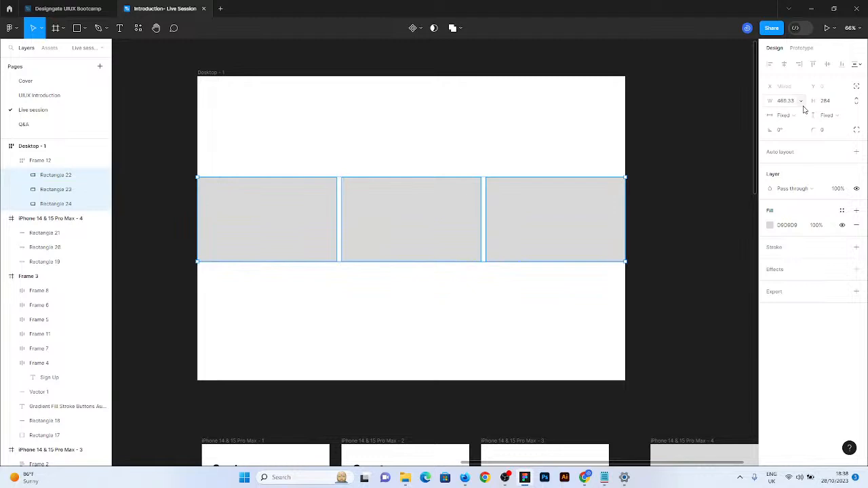
left_click(557, 280)
left_click(550, 240)
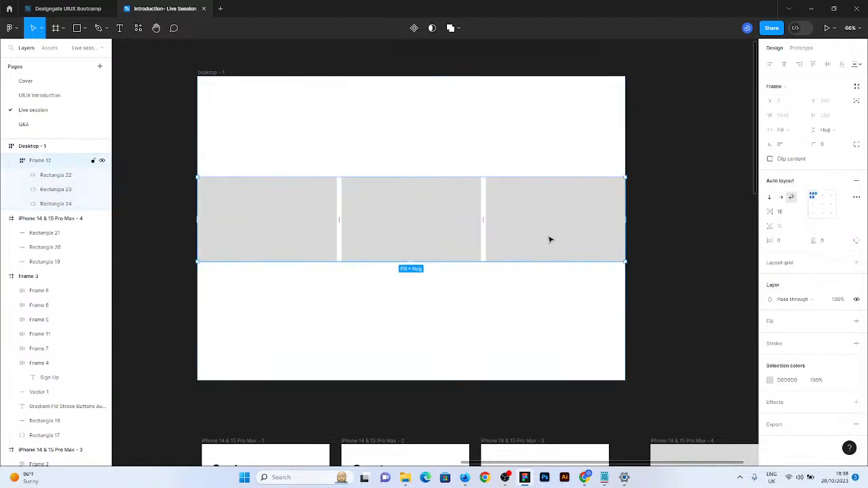
Try narrowing the rectangle row and the Desktop - 1 frame to test the wrapping, undoing each resize
left_click_drag(624, 221, 380, 221)
key("ctrl+z")
key("Escape")
left_click(402, 131)
left_click_drag(625, 164, 572, 166)
key("ctrl+z")
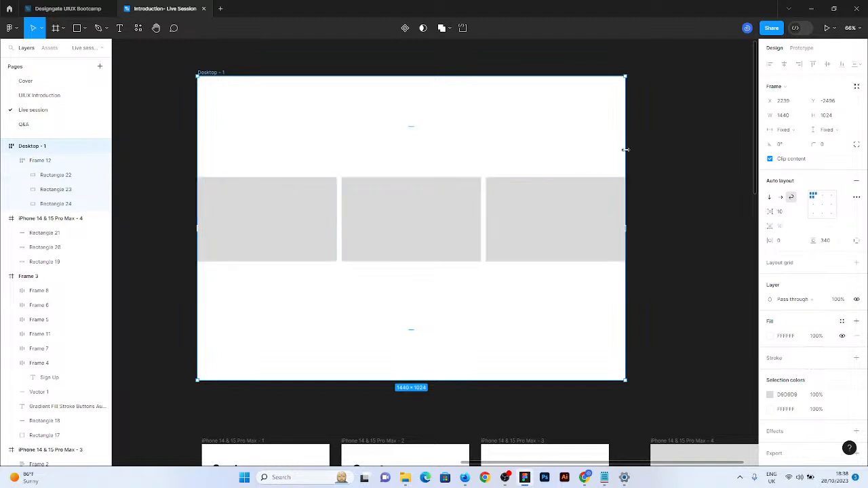
Narrow the Desktop - 1 frame to about 970 and further to about 485 wide, wrapping the rectangles into one column
left_click_drag(625, 149, 484, 156)
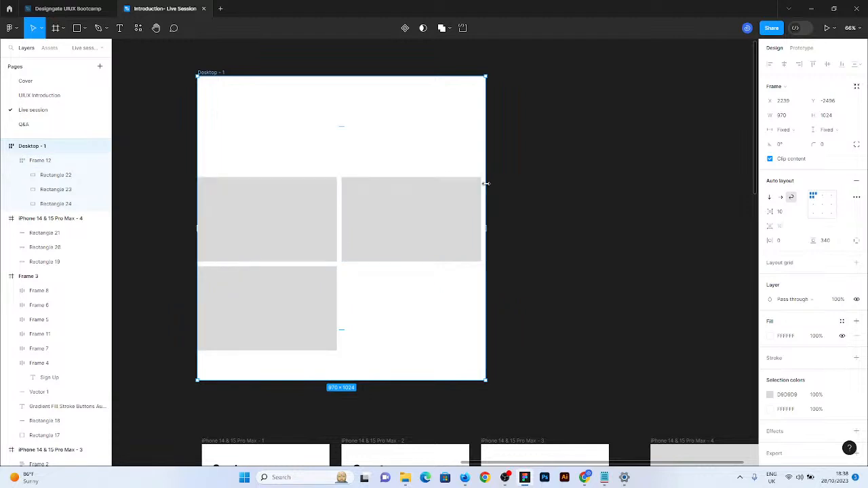
left_click_drag(485, 183, 339, 193)
scroll(341, 196, "down", 3)
scroll(360, 217, "down", 1)
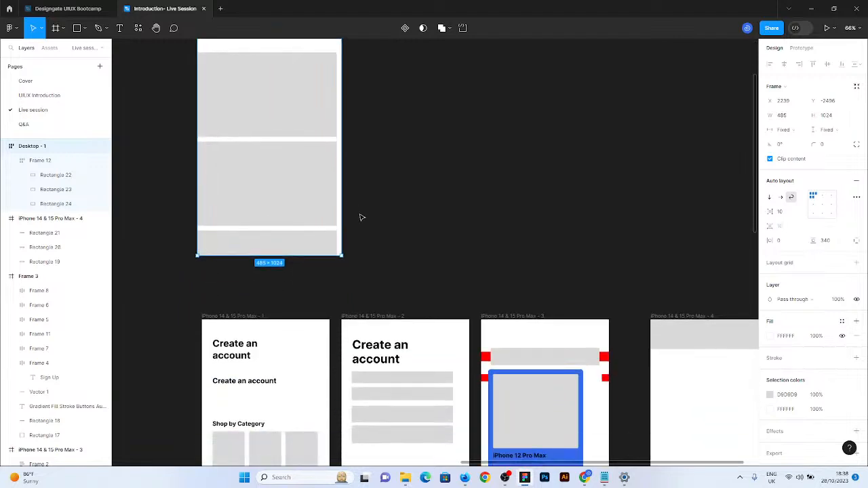
scroll(363, 217, "up", 3)
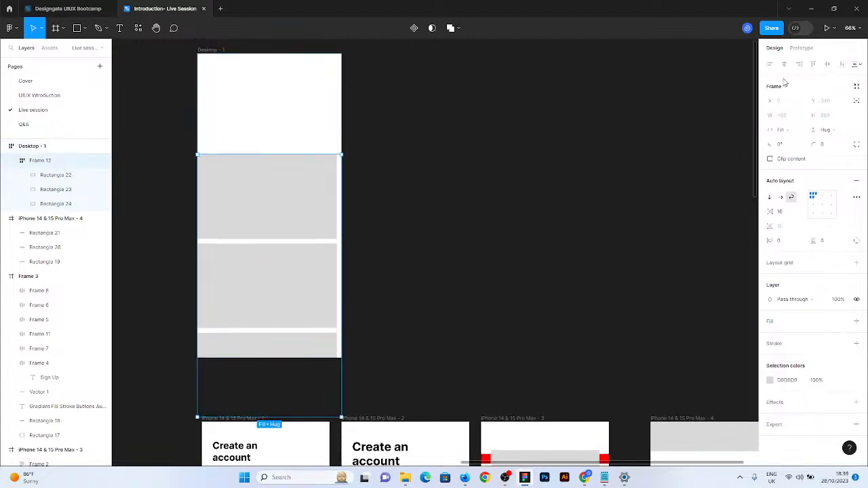
left_click(822, 205)
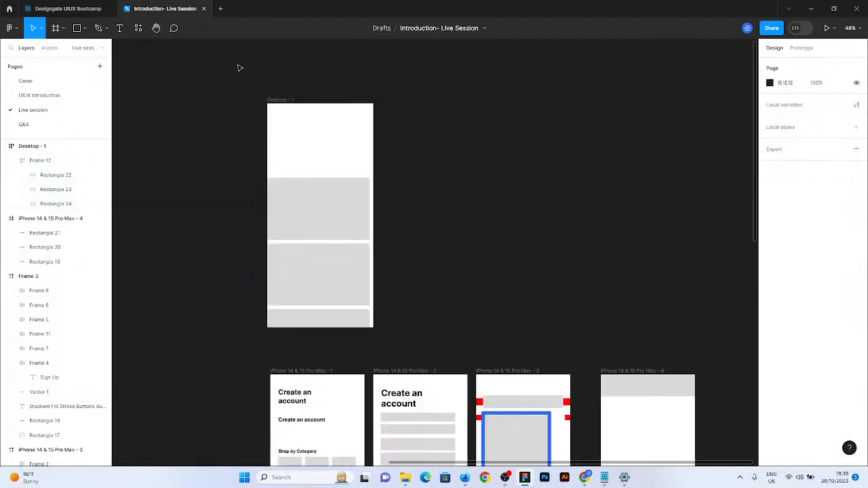
Extend the Desktop - 1 frame's height to about 1445 and move the frame clear of the phone frames
left_click_drag(278, 100, 339, 74)
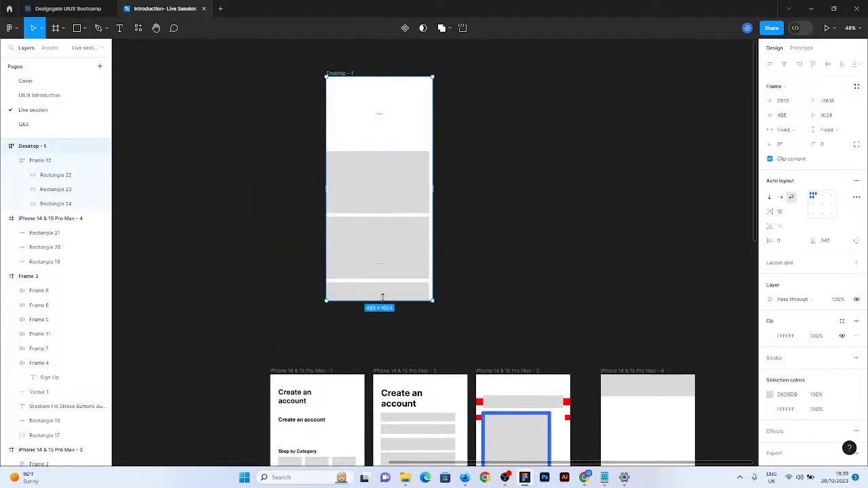
left_click_drag(383, 301, 381, 393)
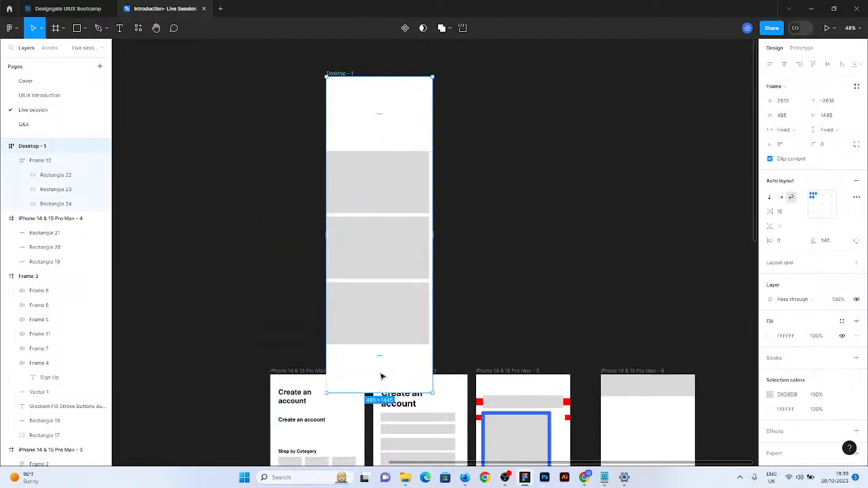
scroll(502, 269, "down", 3)
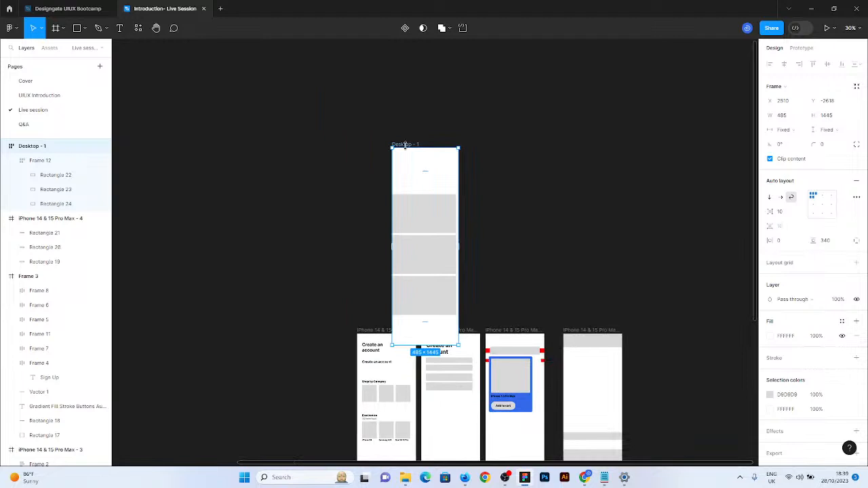
left_click_drag(404, 144, 267, 150)
scroll(284, 298, "up", 3)
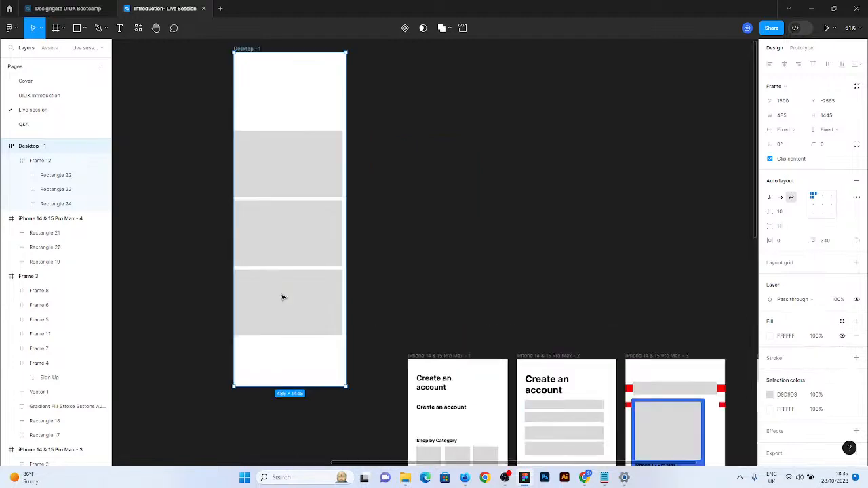
scroll(284, 241, "down", 2)
scroll(288, 193, "up", 1)
scroll(288, 192, "up", 2)
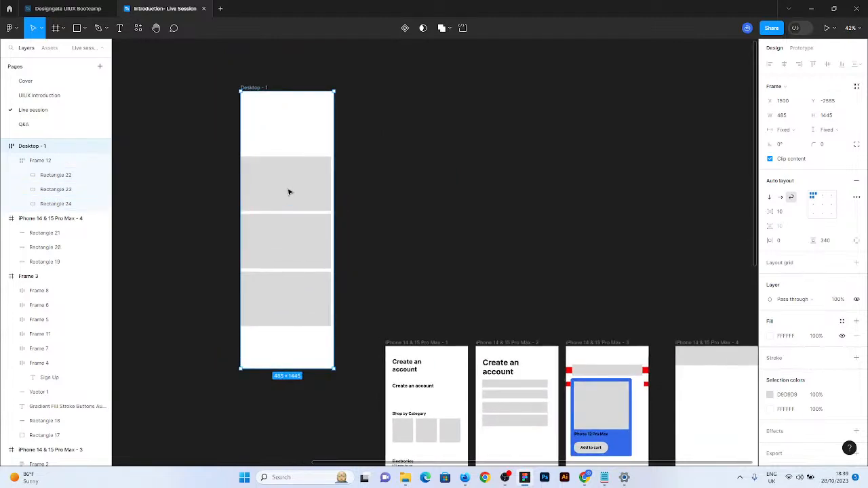
scroll(288, 192, "up", 3)
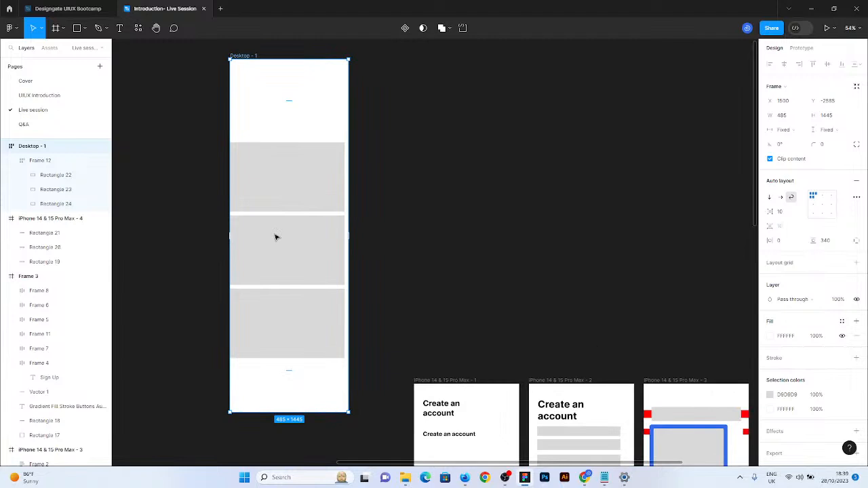
Widen the Desktop - 1 frame to about 1465 so the three rectangles return to a single row
left_click_drag(349, 153, 587, 191)
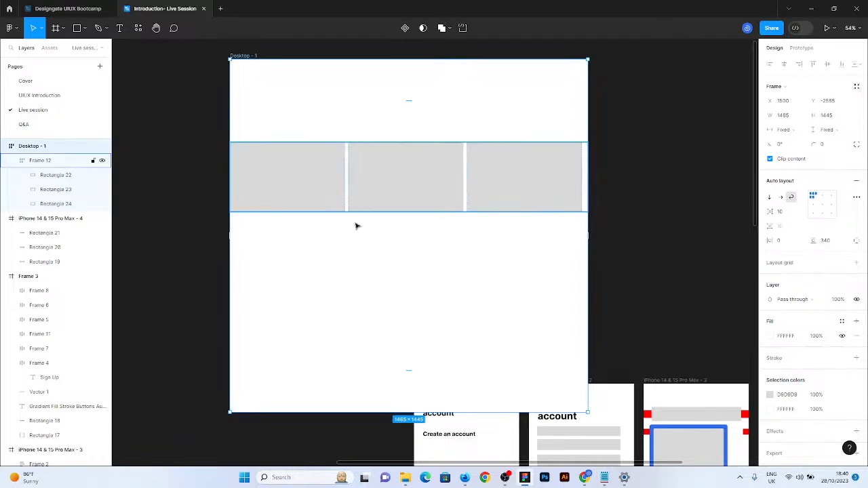
scroll(166, 238, "down", 1)
left_click(295, 195)
Move the Desktop - 1 frame to the right of iPhone 14 & 15 Pro Max - 4, aligning their top edges
scroll(292, 193, "down", 4)
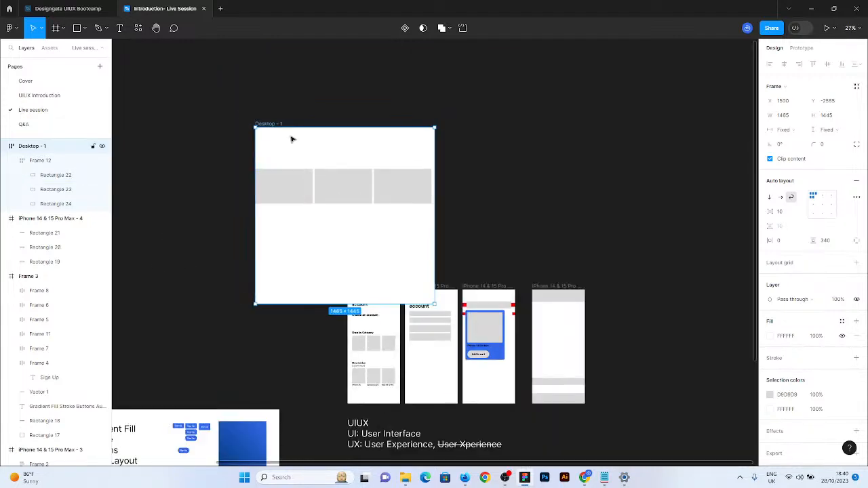
left_click_drag(291, 139, 619, 287)
scroll(682, 328, "down", 2)
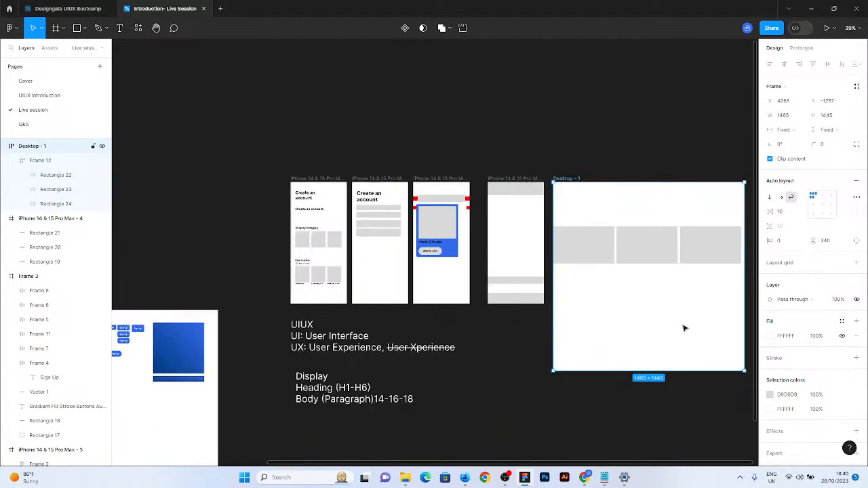
scroll(682, 328, "down", 1)
scroll(337, 287, "up", 3)
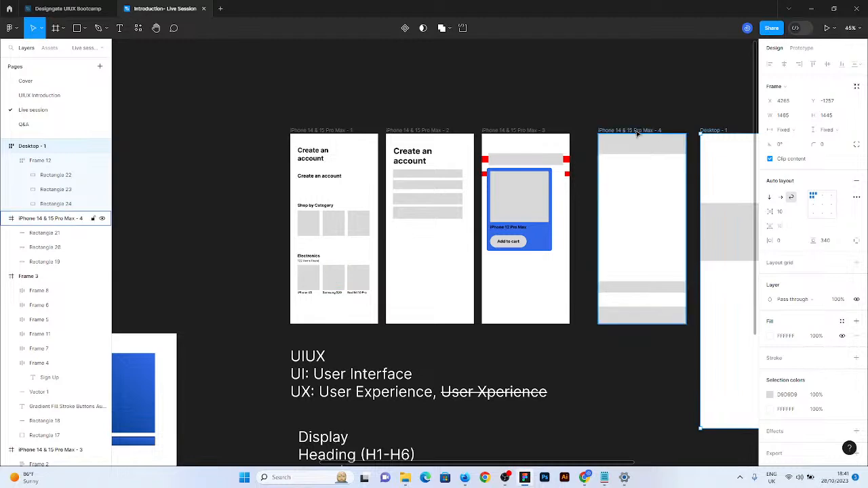
Move iPhone 14 & 15 Pro Max - 4 together with Desktop - 1 to leave a 40 gap after iPhone 14 & 15 Pro Max - 3
left_click_drag(637, 133, 610, 134)
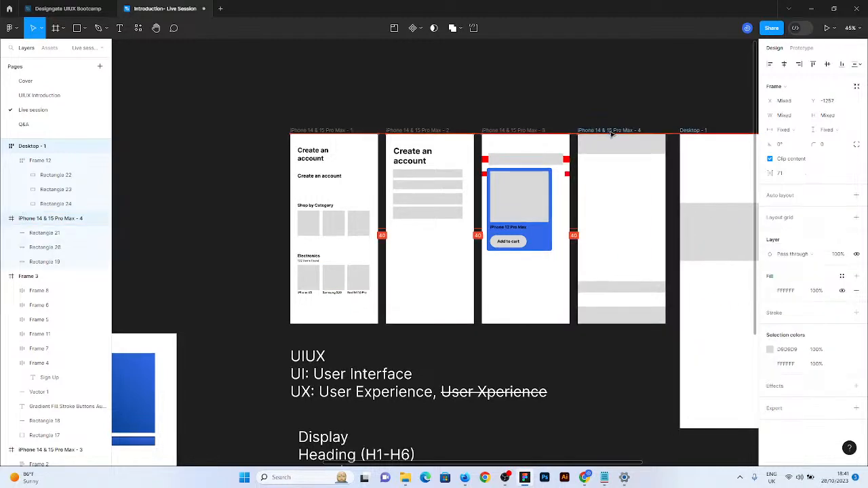
scroll(153, 136, "down", 3)
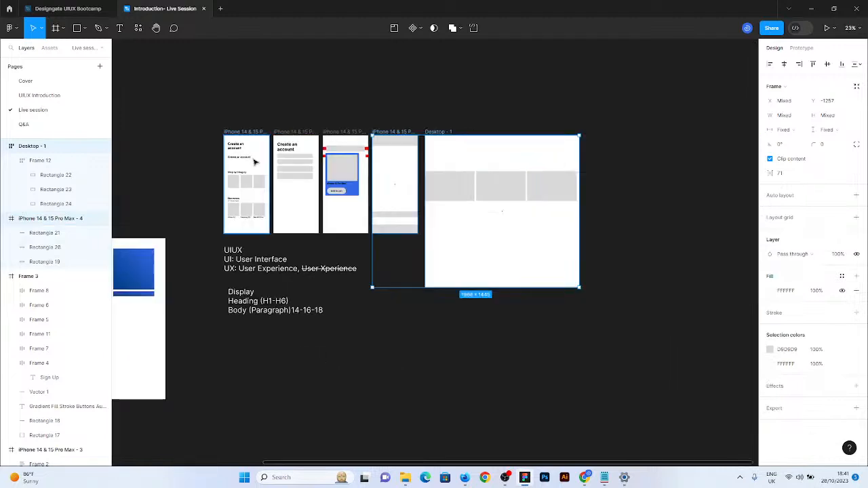
scroll(253, 163, "up", 2)
left_click(428, 345)
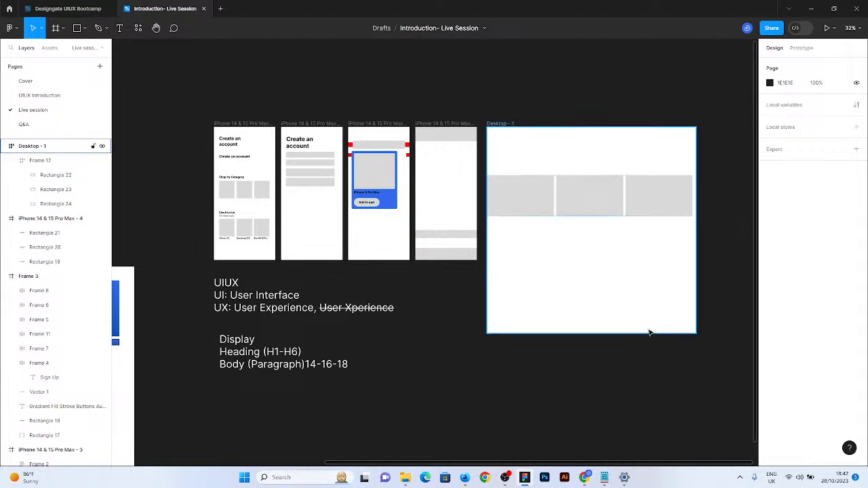
Review the topic list and the button samples in Frame 3
scroll(547, 221, "down", 3)
scroll(545, 220, "down", 3)
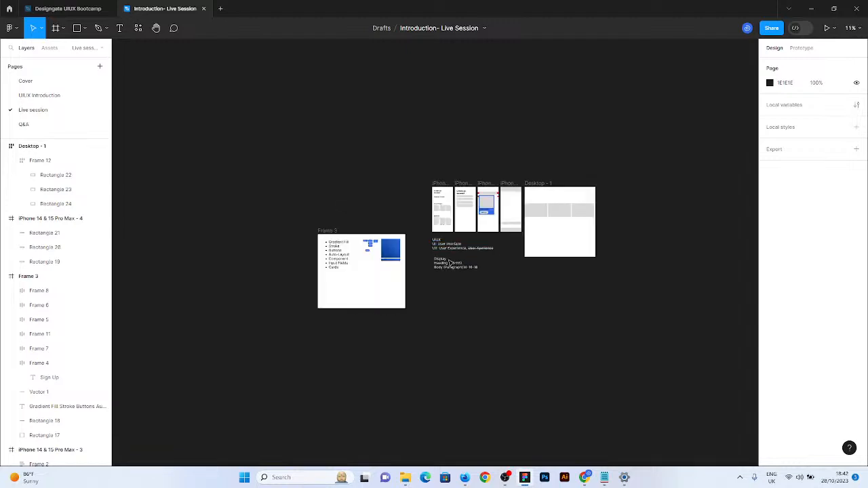
scroll(433, 240, "up", 4)
scroll(359, 233, "up", 1)
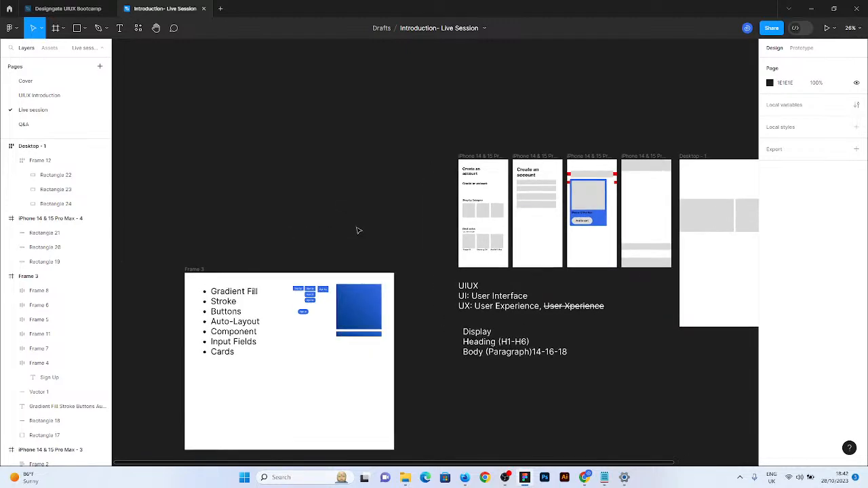
scroll(346, 186, "down", 4)
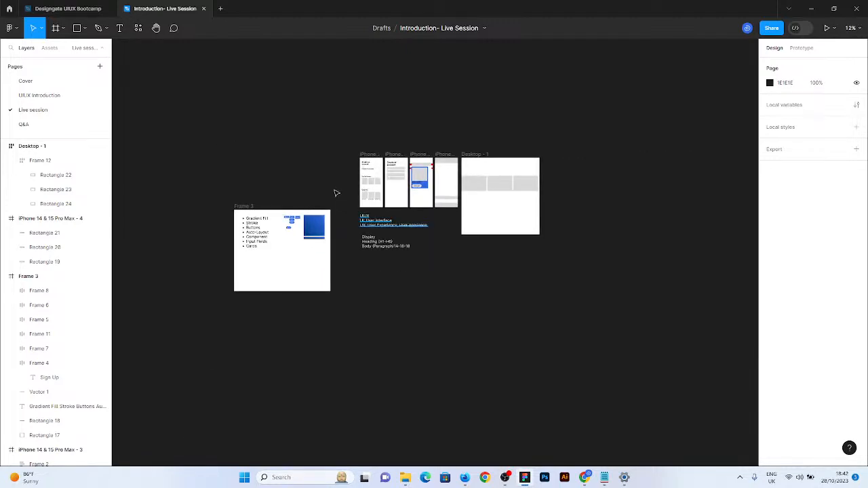
scroll(237, 362, "up", 10)
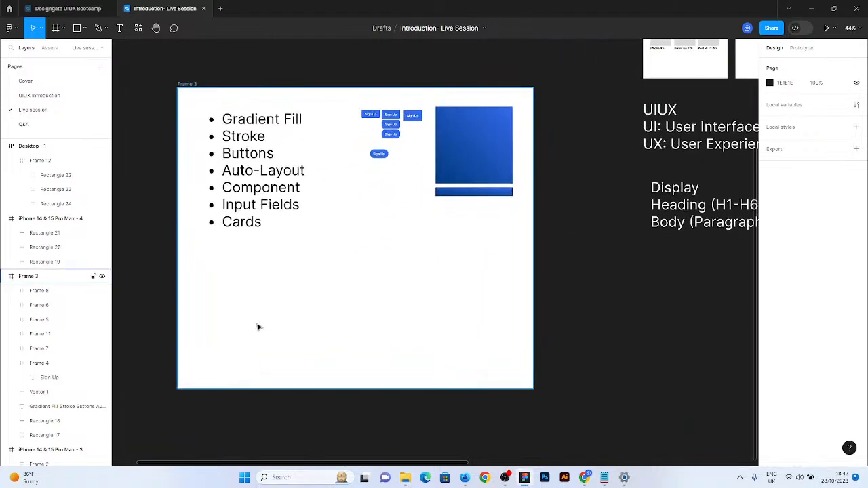
scroll(258, 325, "up", 1)
scroll(230, 315, "up", 2)
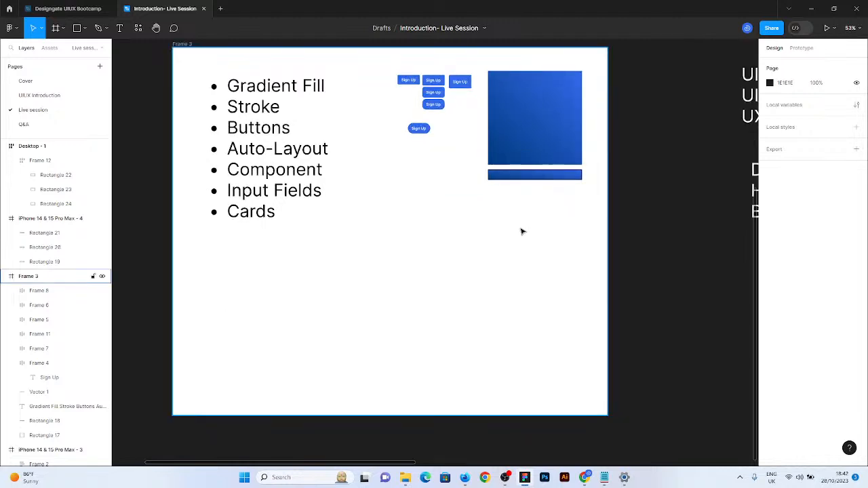
scroll(210, 47, "up", 1)
scroll(212, 47, "up", 3)
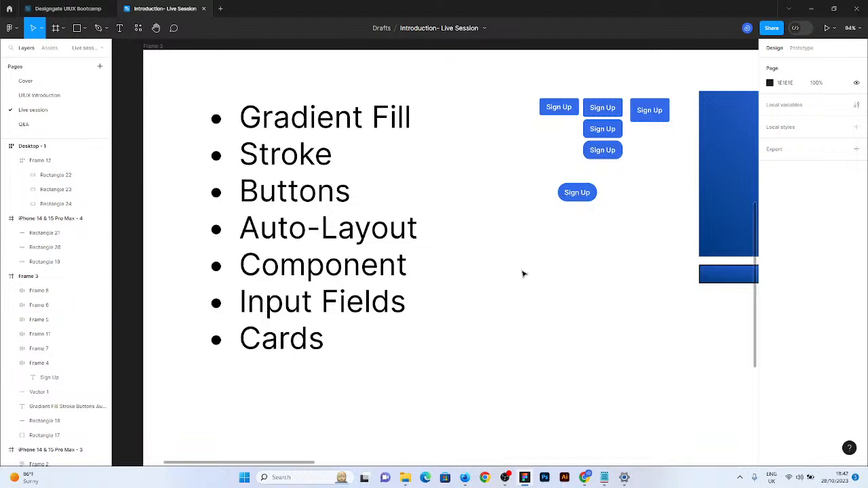
Place the 24 × 24 chevron-right icon after the label inside the middle Sign Up button of the stacked samples in Frame 3
scroll(523, 274, "down", 3)
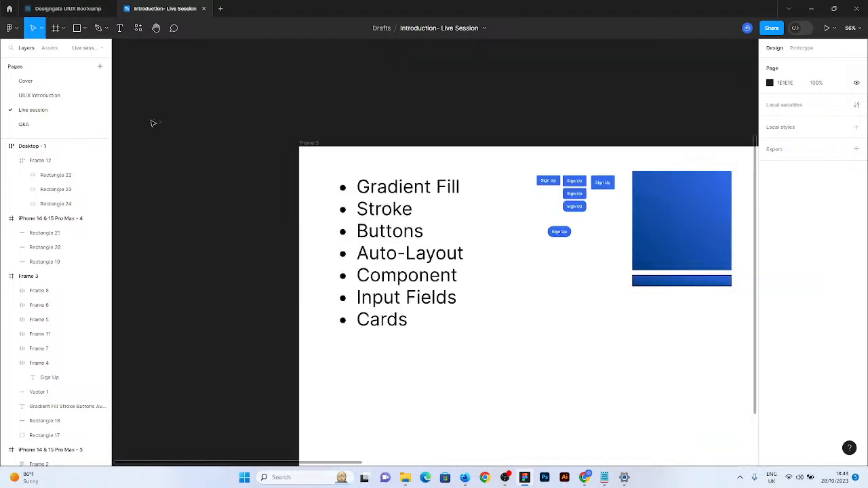
left_click_drag(160, 122, 588, 196)
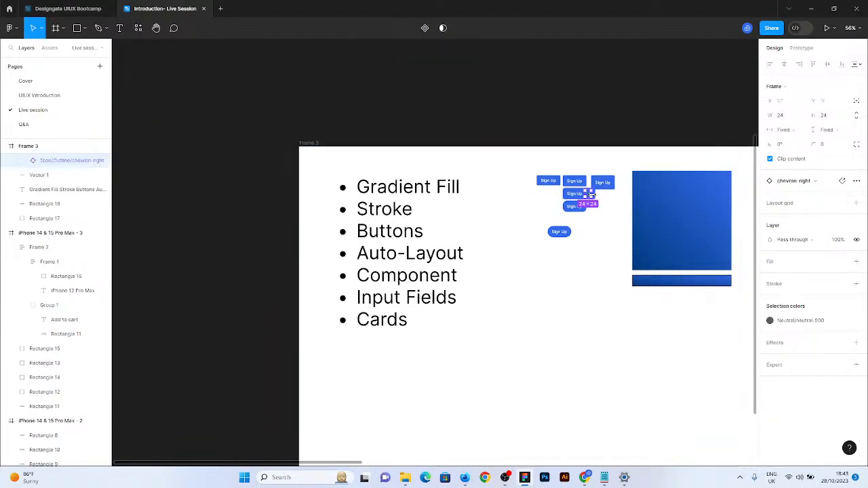
scroll(591, 194, "up", 3)
scroll(591, 194, "up", 10)
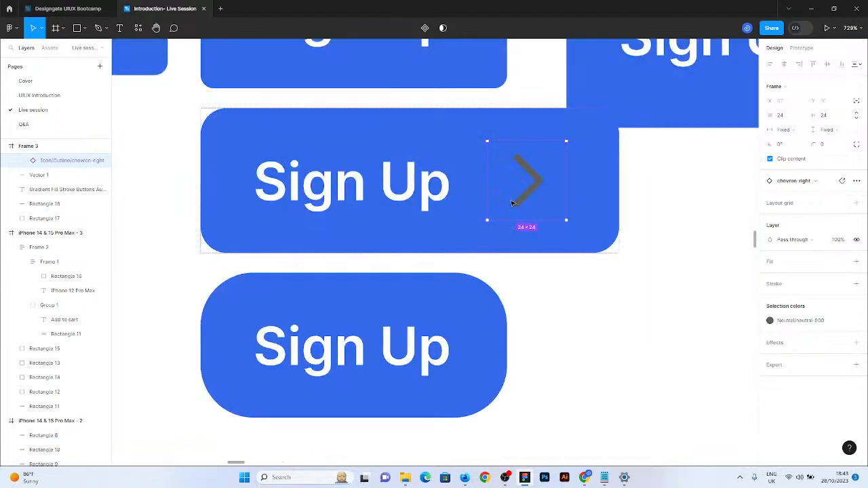
Detach the chevron icon's Neutral/neutral-900 colour style and set its colour to white, FFFFFF
left_click(769, 320)
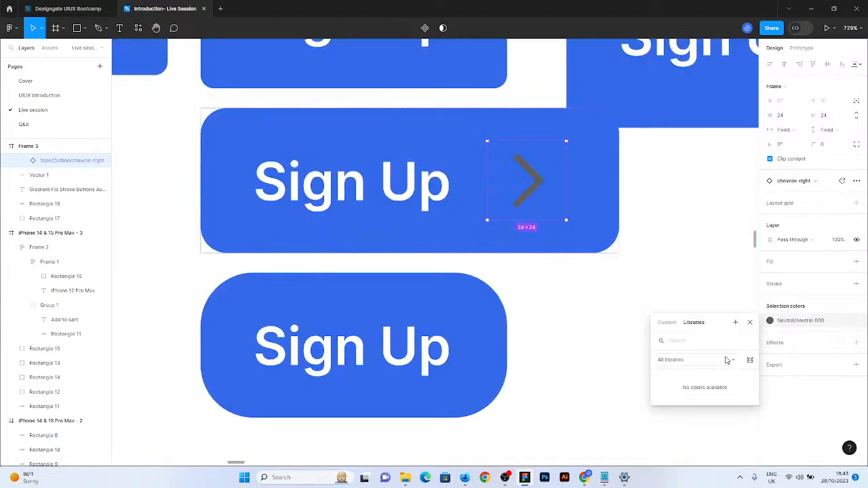
left_click(736, 322)
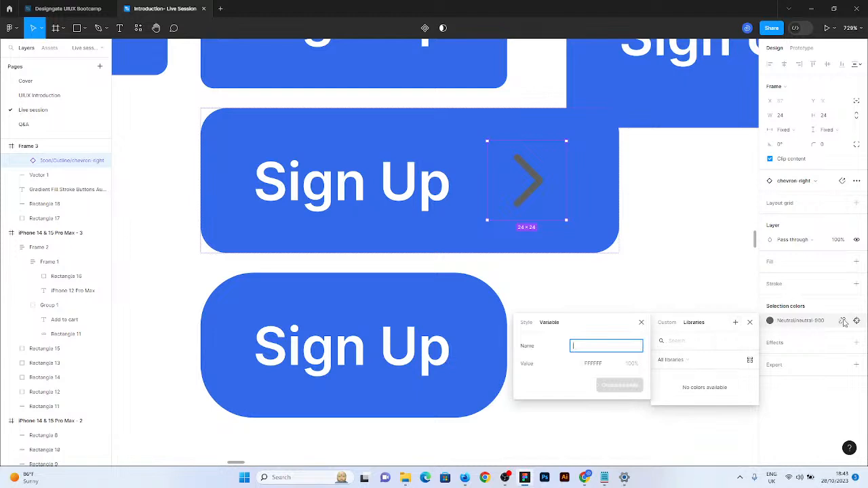
left_click(841, 320)
left_click(769, 321)
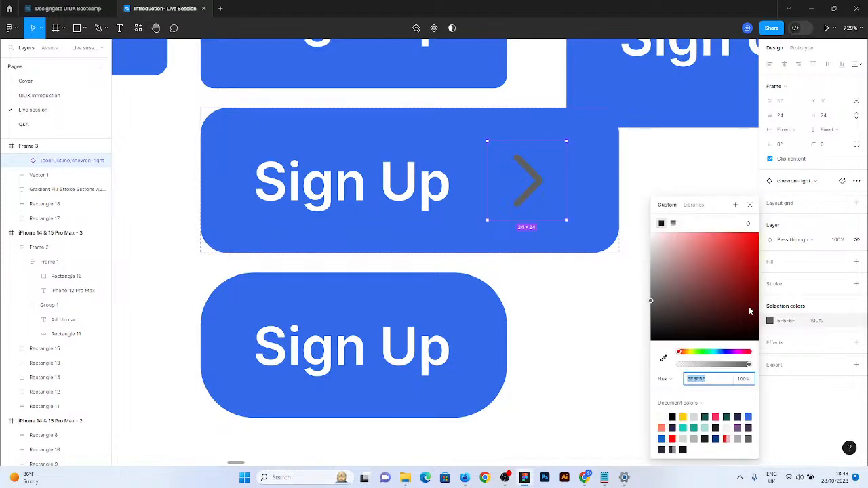
left_click_drag(746, 303, 650, 232)
Move the rounded Sign Up button from below the chevron button to beside the large gradient rectangle
scroll(310, 211, "down", 4)
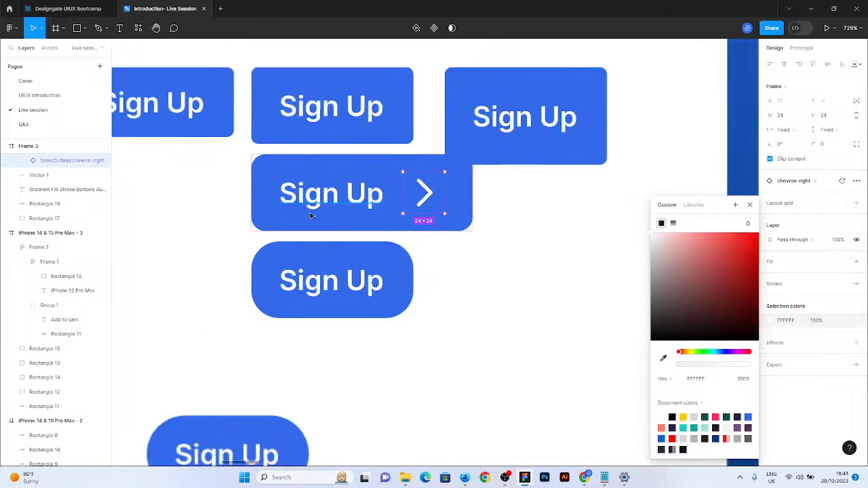
left_click(461, 306)
left_click(290, 273)
left_click_drag(287, 276, 560, 238)
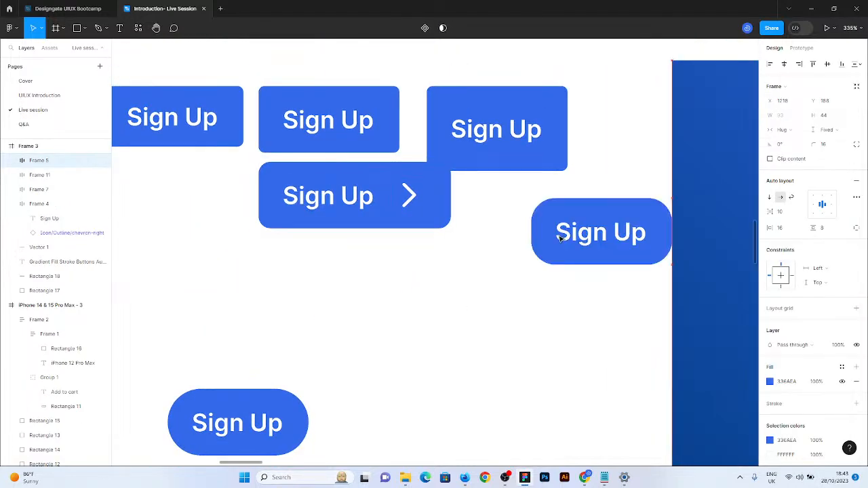
Duplicate the chevron Sign Up button directly below the original and hide the chevron icon in the copy
left_click(266, 217)
scroll(238, 271, "up", 5)
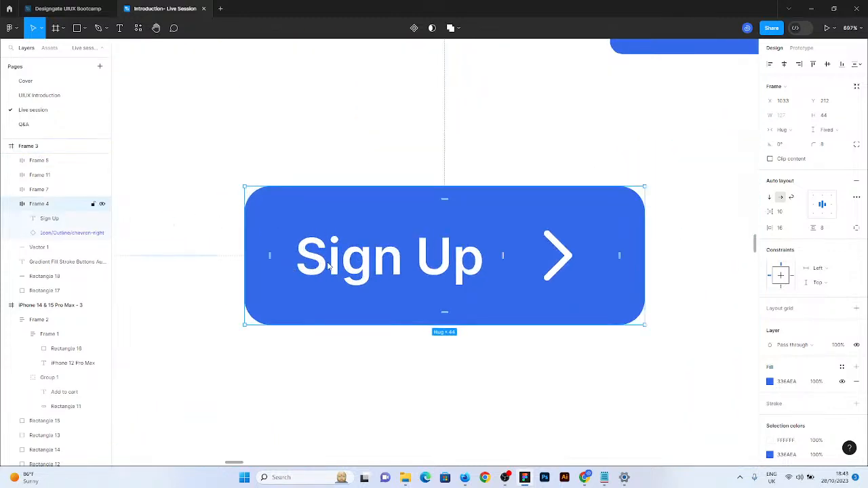
left_click_drag(329, 264, 604, 358)
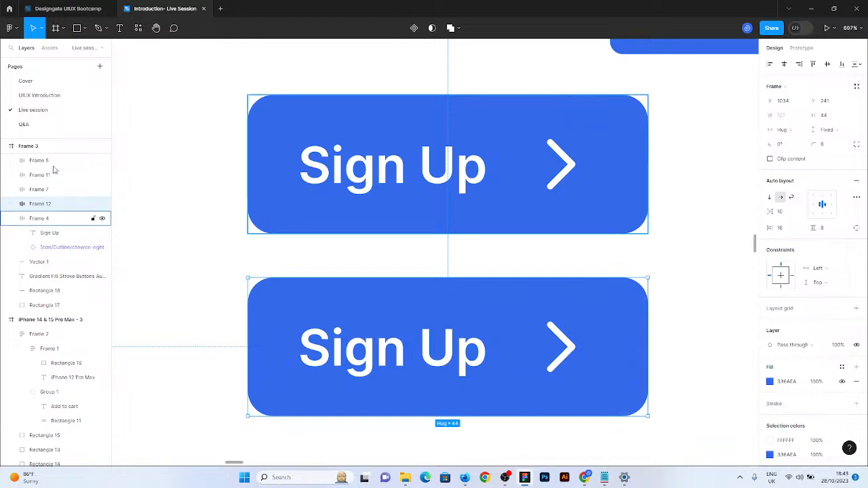
left_click(11, 204)
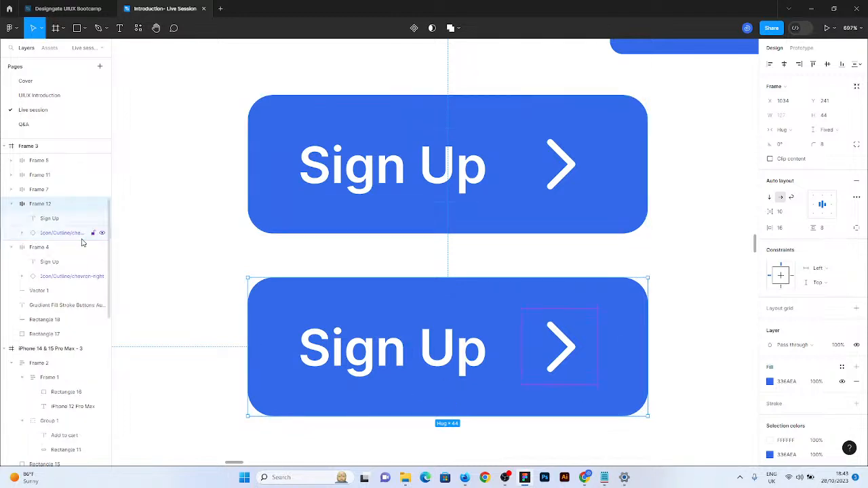
left_click(102, 233)
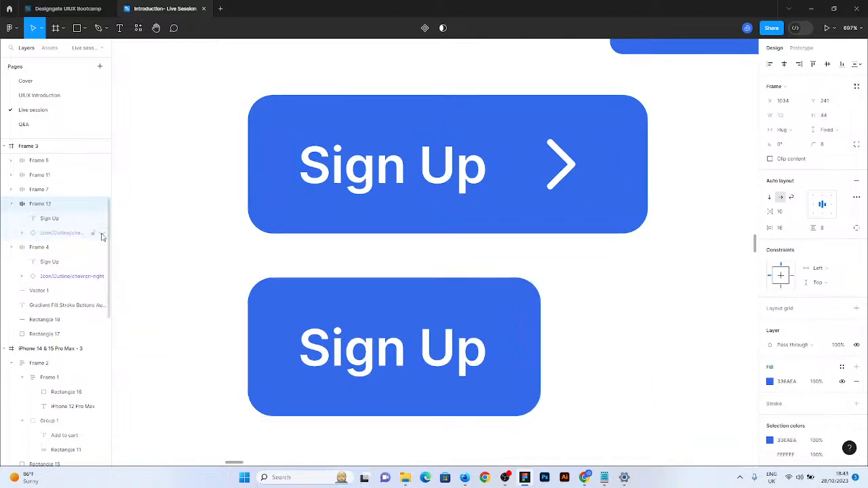
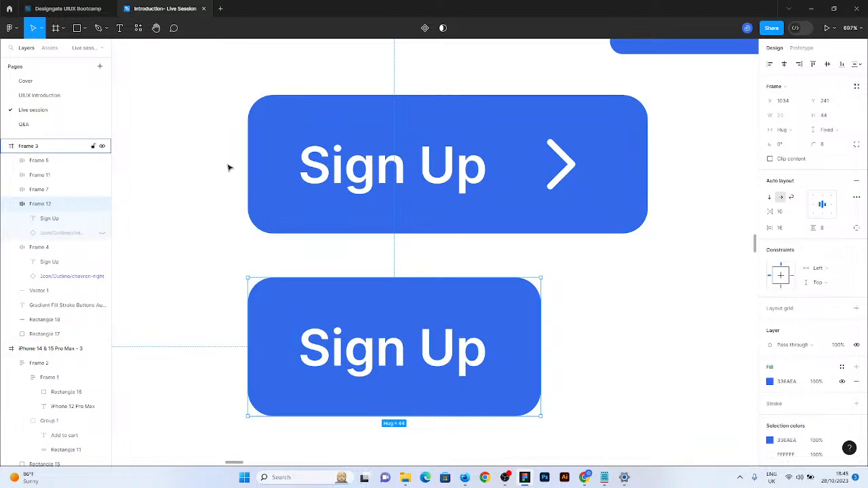
Stack the two most rounded Sign Up buttons, Frame 6 above Frame 5, and move the pair below the other button samples
scroll(230, 170, "down", 5)
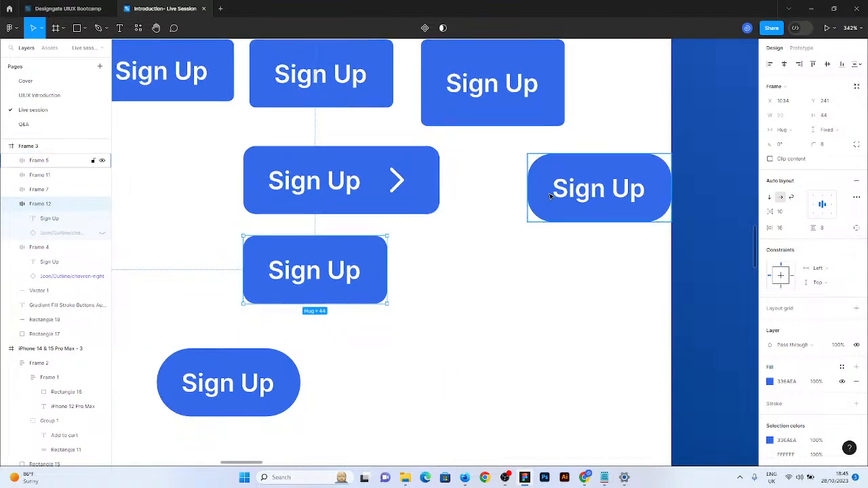
left_click(552, 196)
left_click_drag(551, 196, 198, 354)
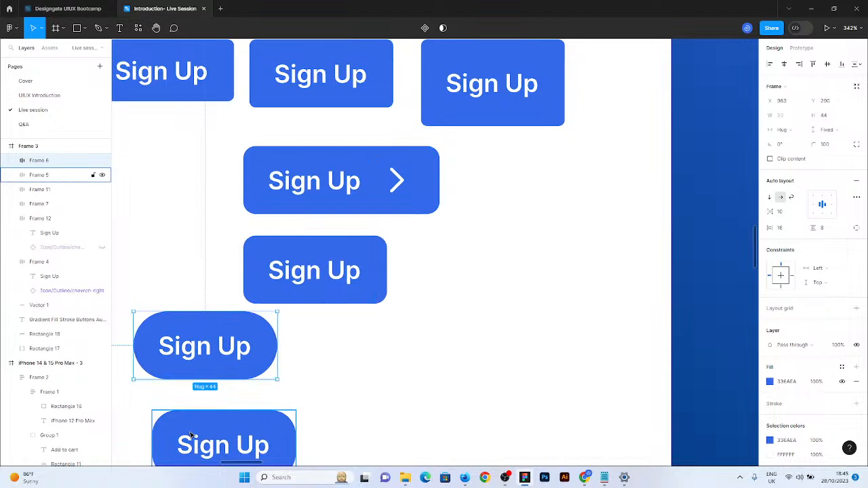
left_click_drag(191, 435, 165, 405)
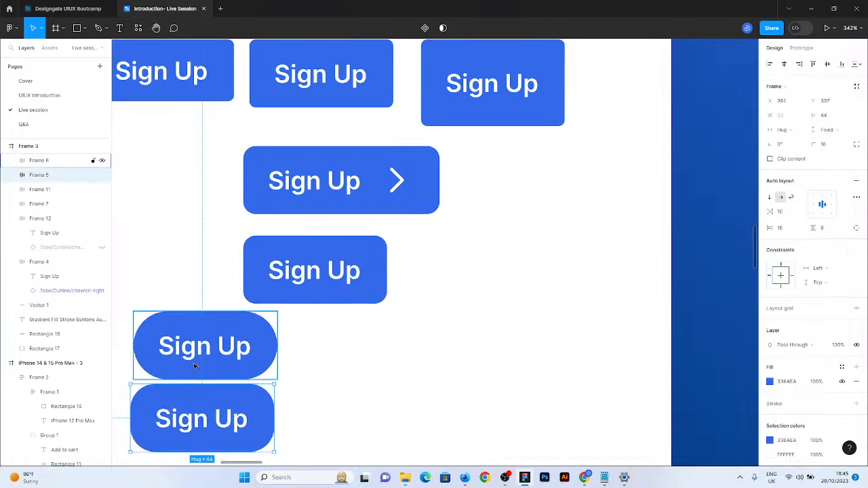
left_click(217, 349, "shift")
left_click_drag(231, 342, 189, 411)
Compare the chevron Sign Up button with the copy without an icon, examining its auto layout and label text settings
scroll(266, 185, "up", 5)
scroll(266, 185, "up", 2)
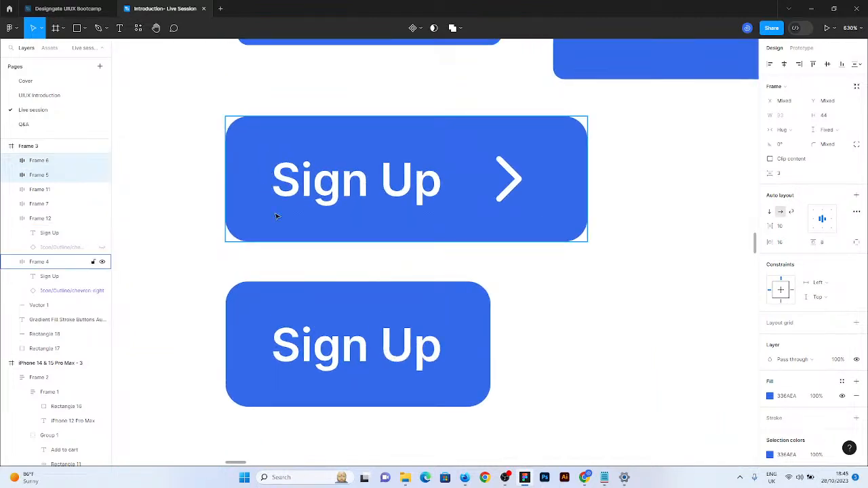
left_click(540, 308)
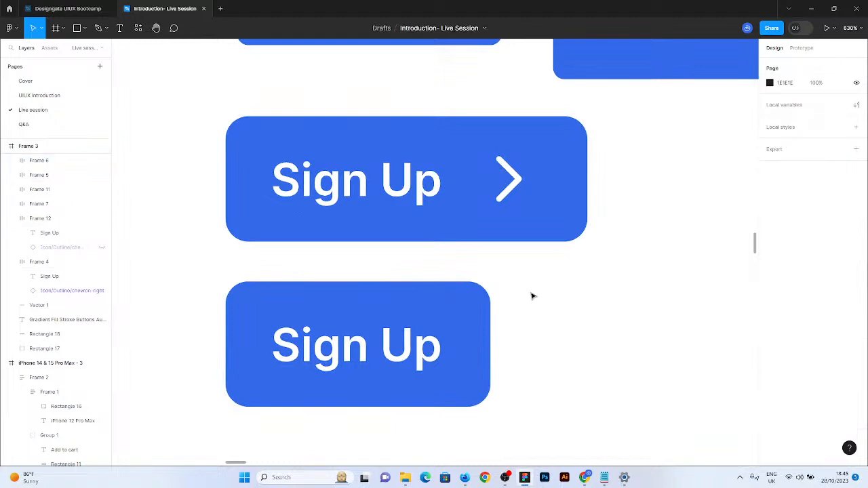
left_click(499, 219)
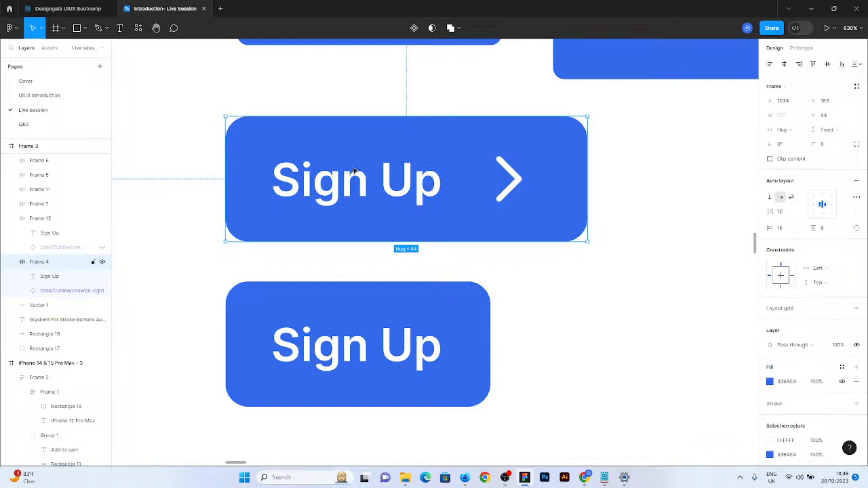
scroll(335, 162, "down", 5)
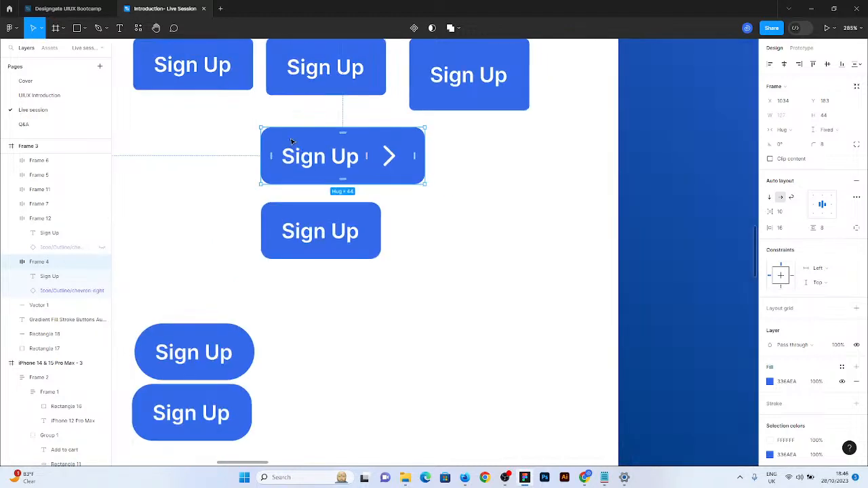
left_click(467, 180)
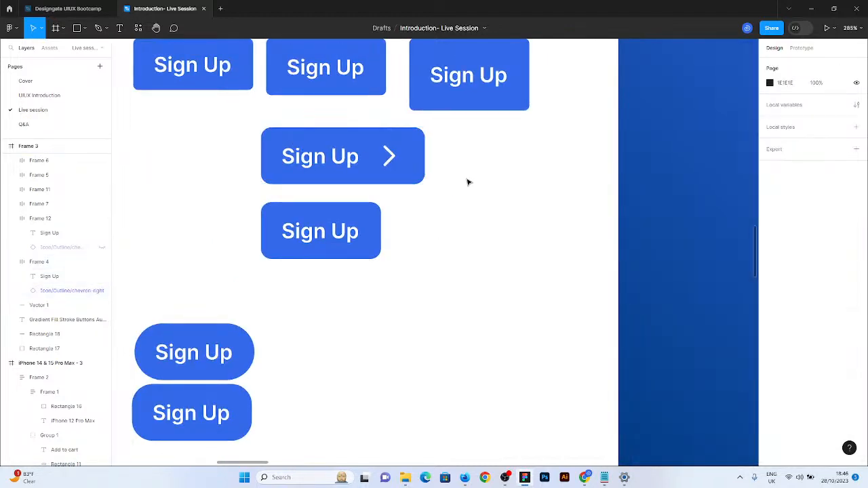
left_click(418, 144)
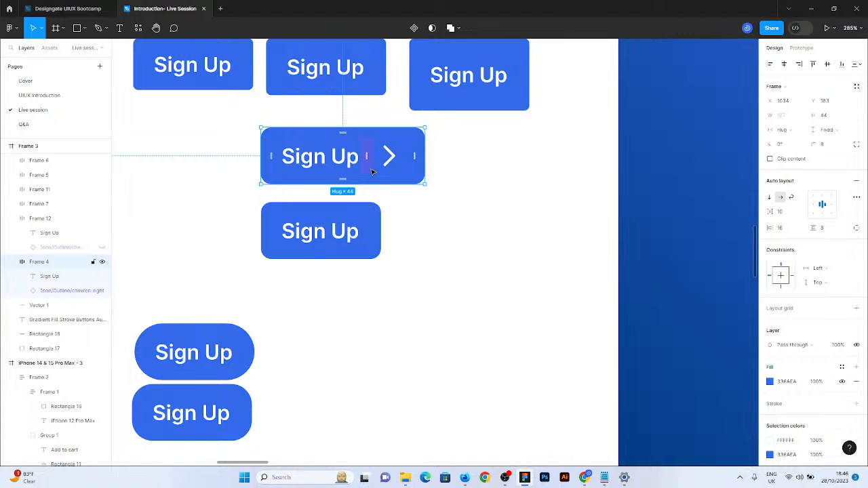
left_click(330, 161)
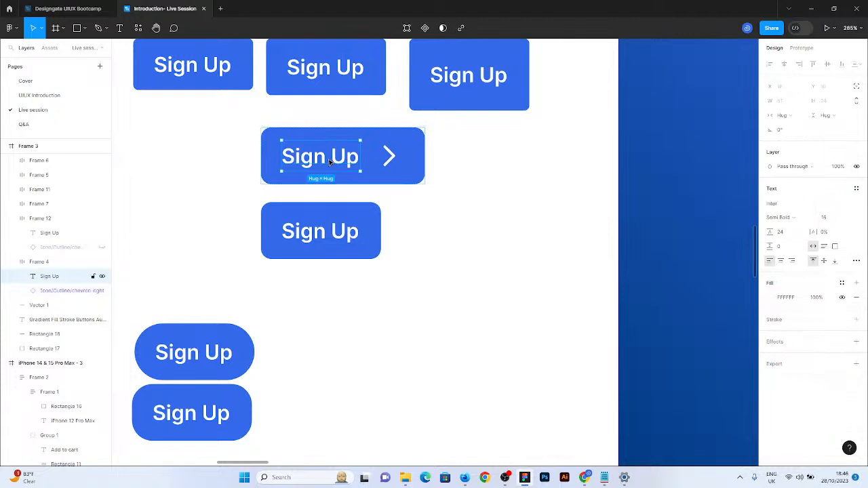
left_click(414, 244)
Move the Sign Up button without an icon aside and place a duplicate of the chevron button at about X 1107, Y 273
left_click(348, 244)
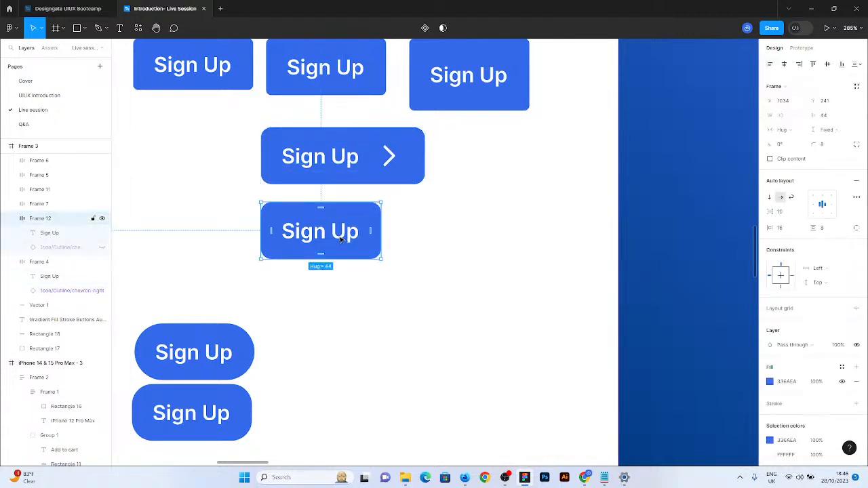
left_click_drag(341, 239, 237, 237)
left_click(387, 156)
left_click_drag(393, 147, 416, 322)
scroll(416, 321, "up", 3)
scroll(321, 275, "up", 2)
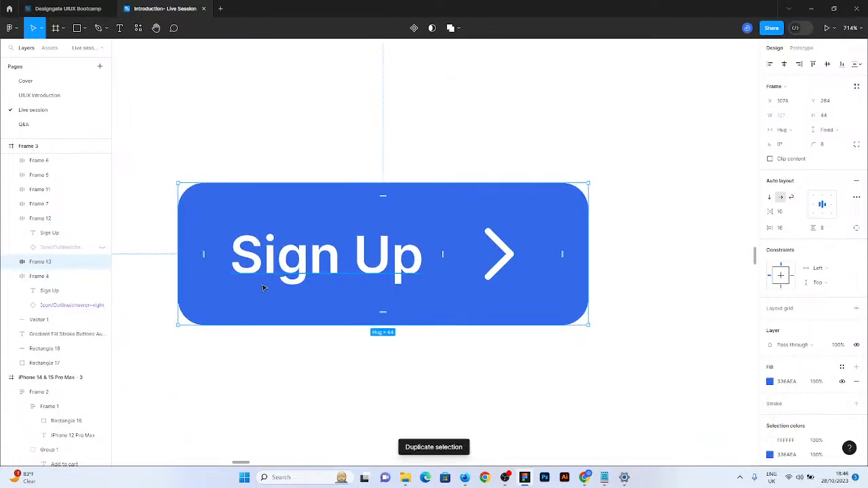
scroll(515, 192, "down", 10)
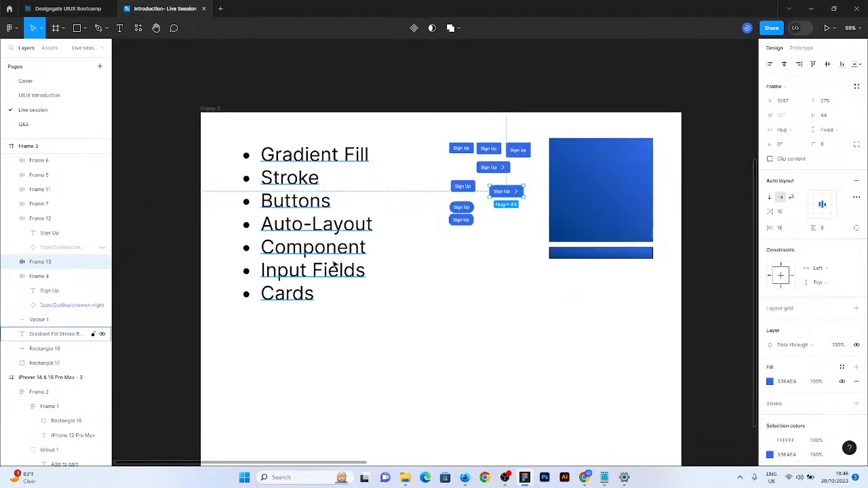
scroll(539, 190, "up", 5)
scroll(537, 172, "up", 4)
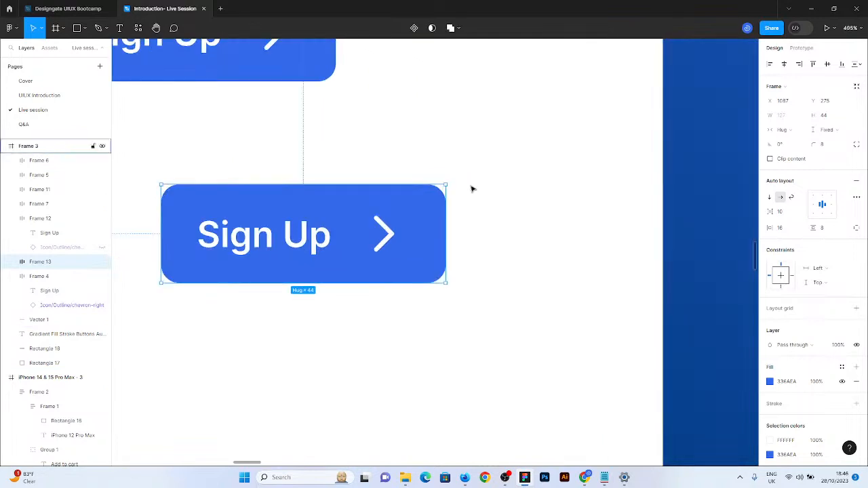
left_click_drag(238, 277, 314, 262)
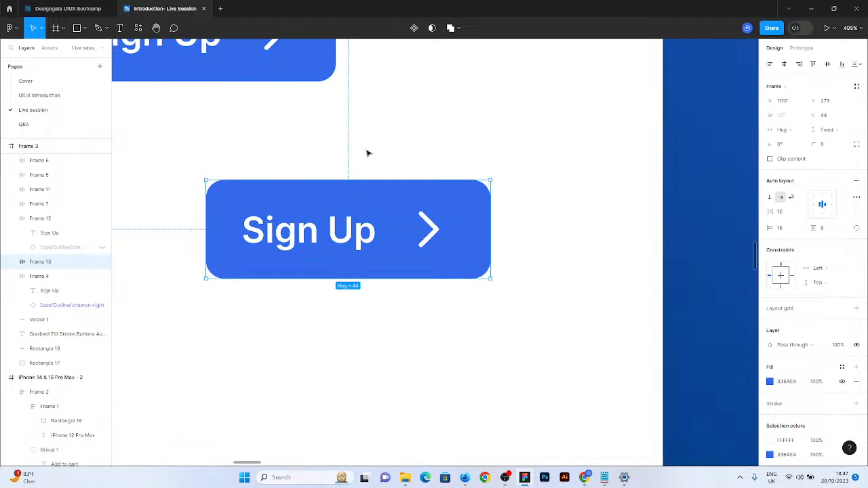
Check the label and chevron layers of the duplicated Sign Up button and turn the whole button into a component
double_click(356, 253)
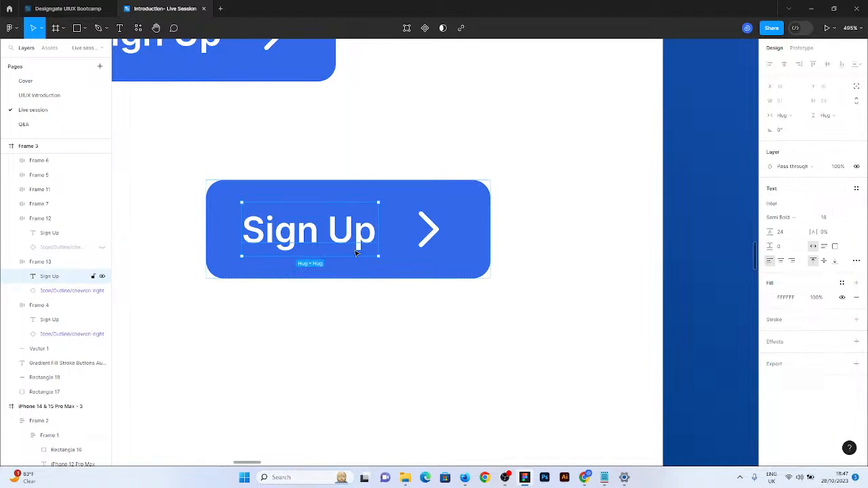
left_click(442, 240)
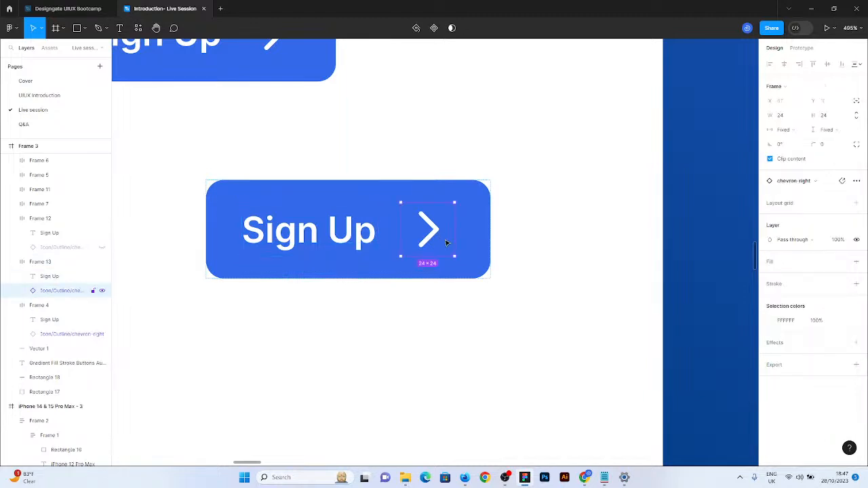
left_click(302, 249)
left_click(412, 250)
left_click(335, 252)
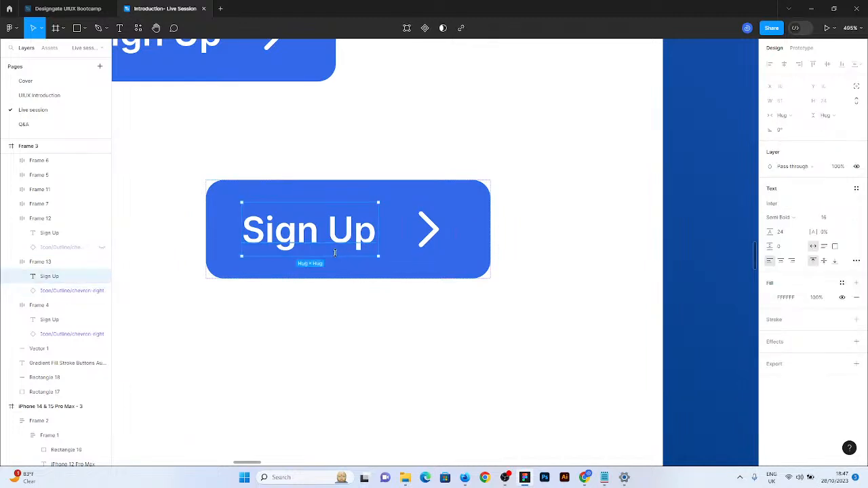
left_click(470, 201)
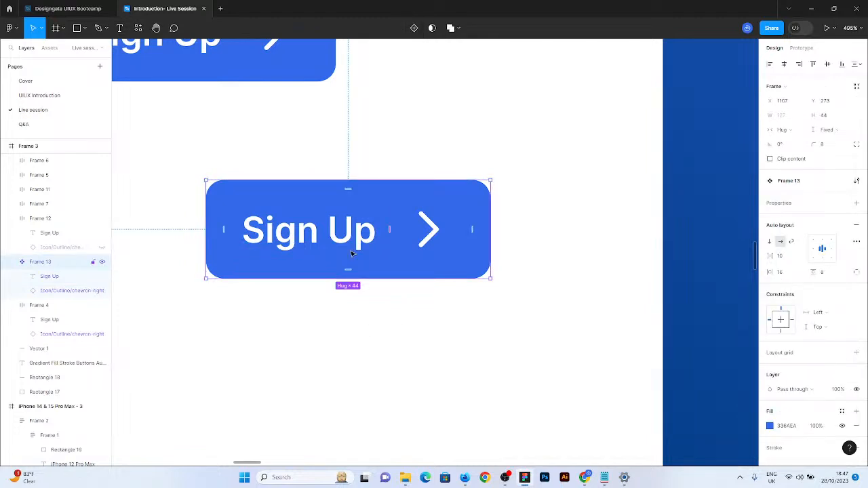
Create a component property named "Icon right" with the value True for the visibility of the component's chevron icon
left_click(347, 241)
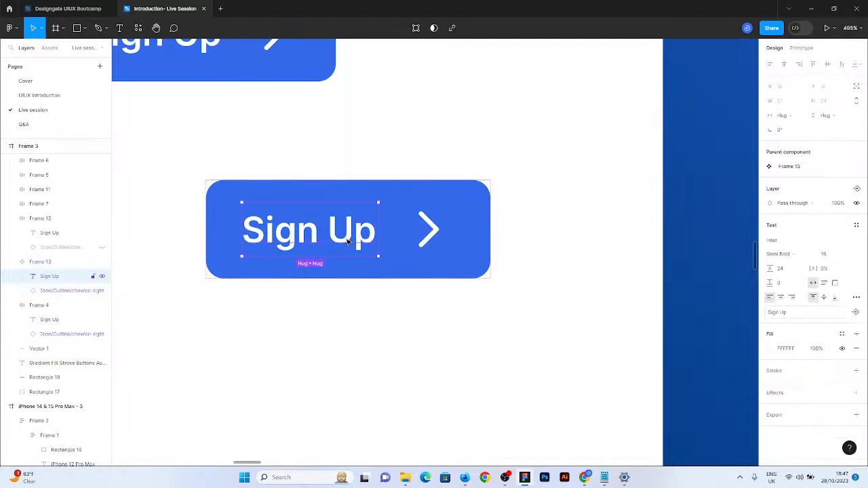
left_click(426, 229)
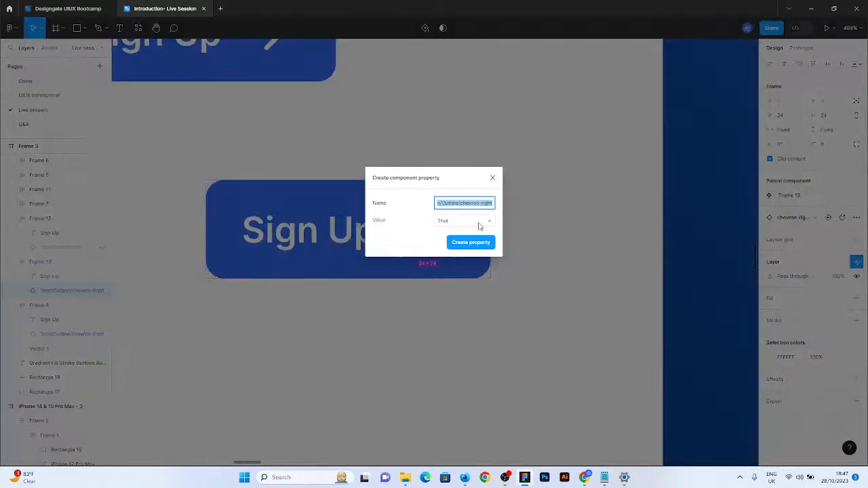
type("Arro")
key("BackSpace")
key("BackSpace")
key("BackSpace")
key("BackSpace")
type("Icon right")
left_click(457, 243)
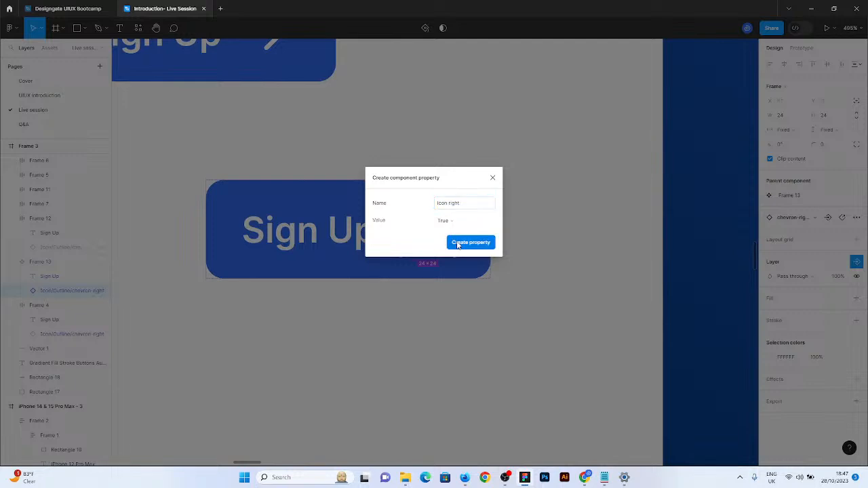
Place an instance of the Sign Up component from the local components at X 1107, Y 338 and try its Icon right toggle
left_click(50, 47)
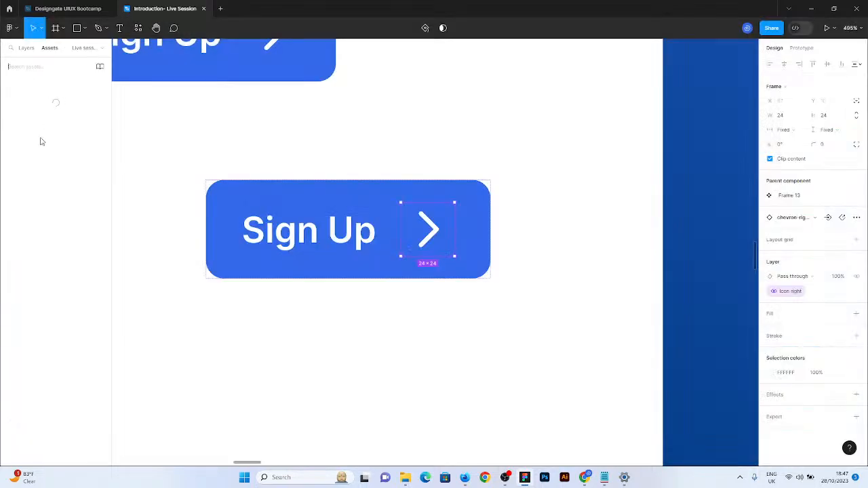
left_click(9, 116)
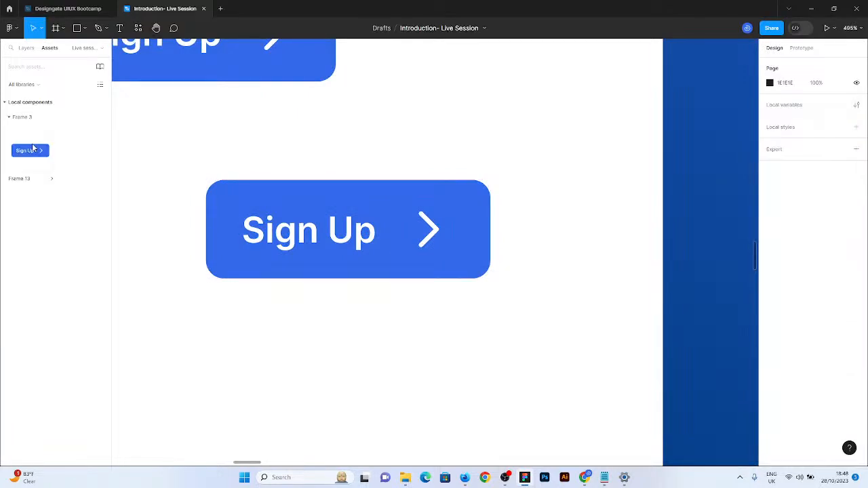
left_click_drag(33, 147, 351, 353)
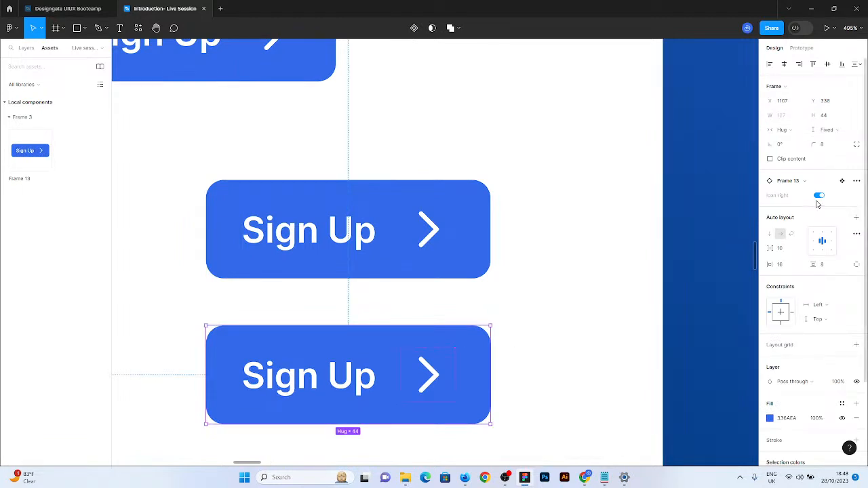
left_click(818, 197)
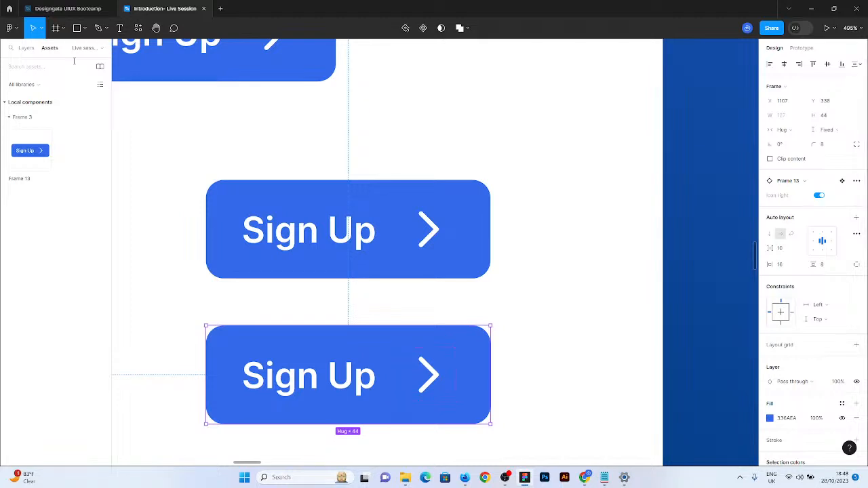
Return to the layer list, move the instance to X 1117, Y 330 and the main component to about X 1115, Y 262
left_click(26, 47)
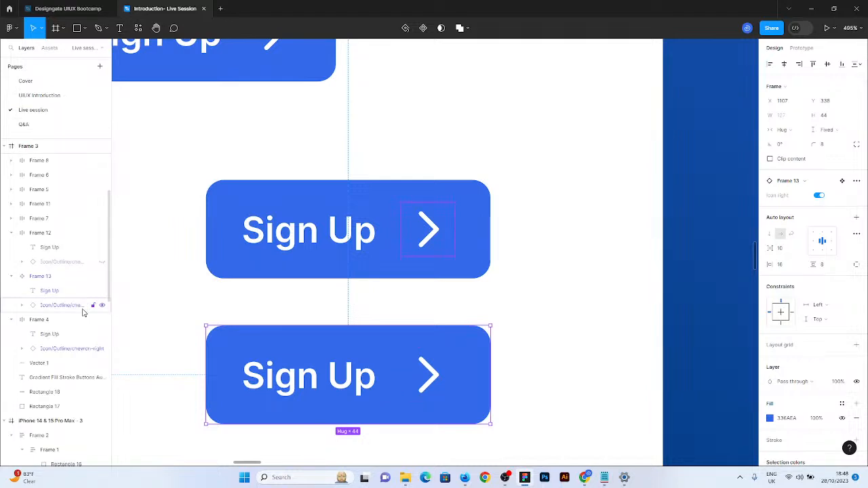
left_click_drag(406, 374, 428, 357)
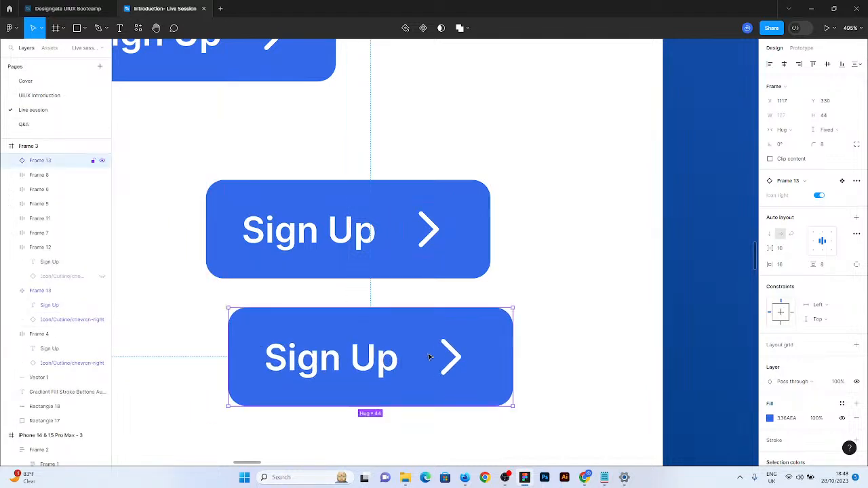
left_click_drag(447, 235, 465, 209)
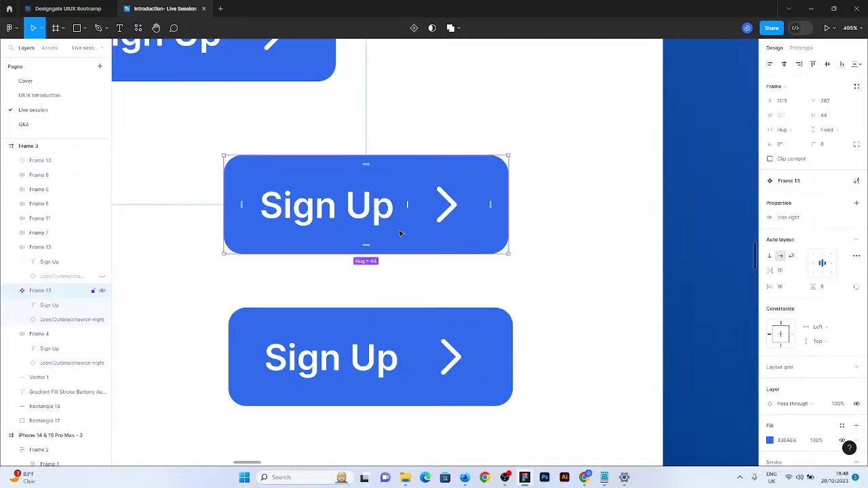
Create a component property named "Label" with the value True for the visibility of the main component's Sign Up text
double_click(369, 215)
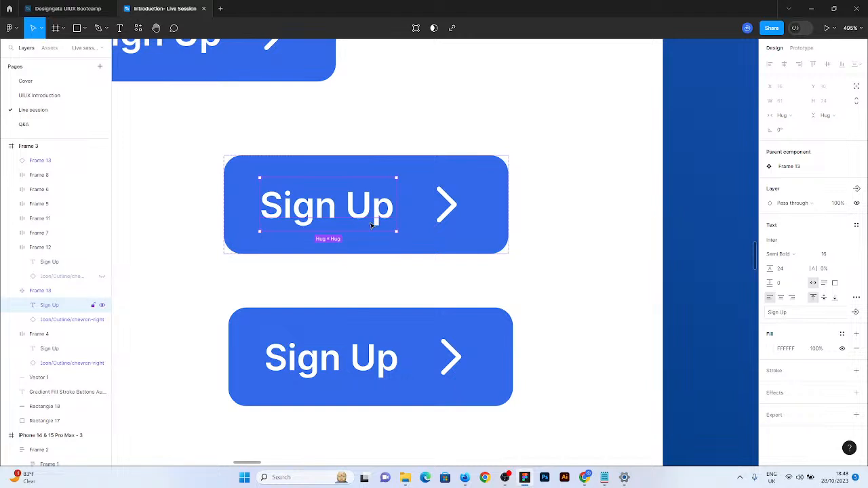
left_click(856, 190)
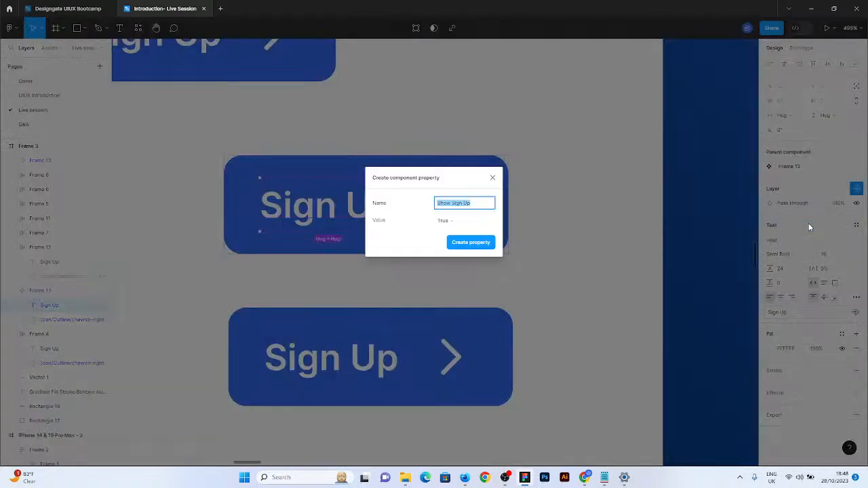
type("Label")
key("Return")
Switch the Label property of the instance off and back on to test it
left_click(498, 347)
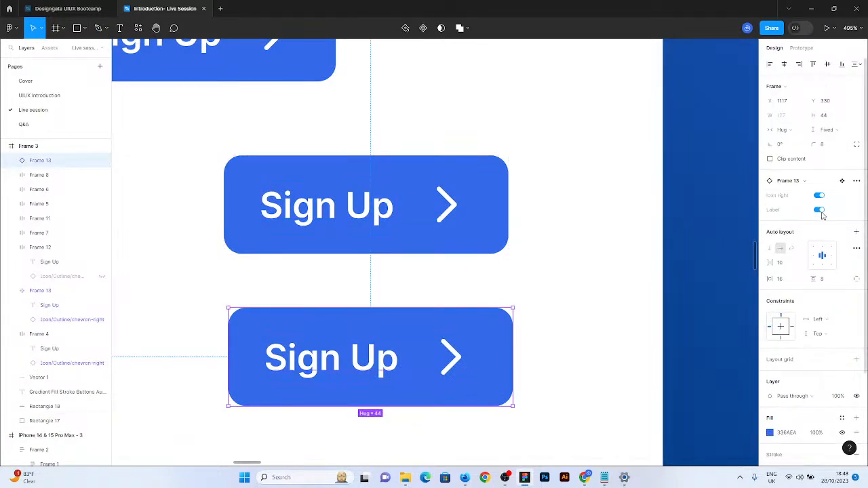
left_click(819, 210)
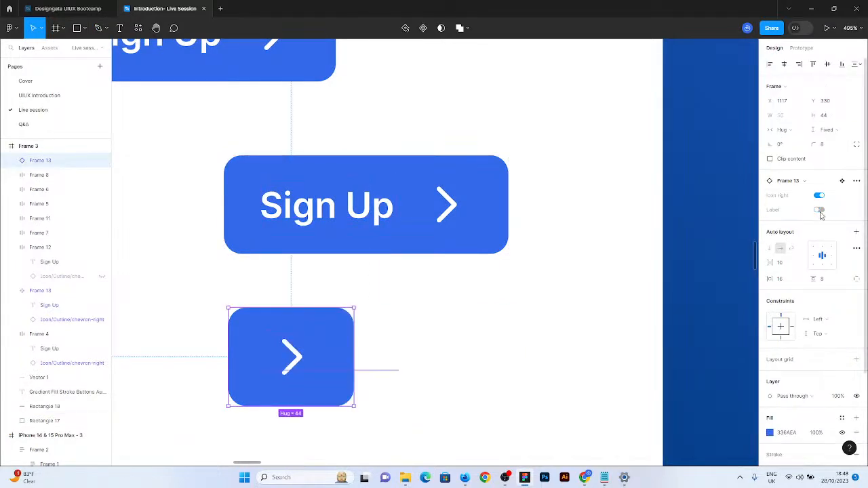
left_click(819, 210)
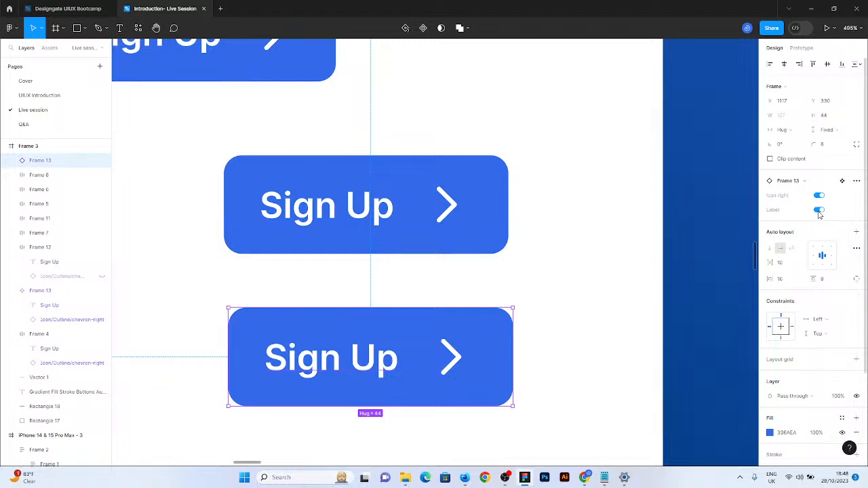
Change the label text of the instance to "Register" directly on the canvas
double_click(307, 207)
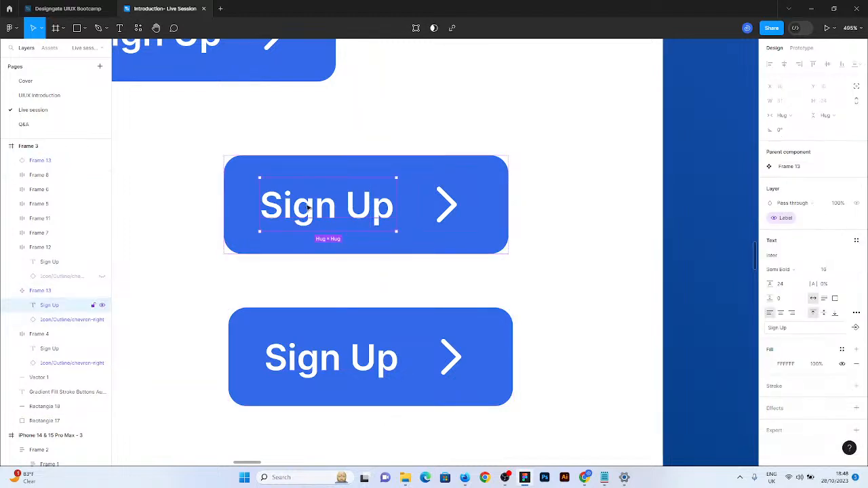
left_click(342, 342)
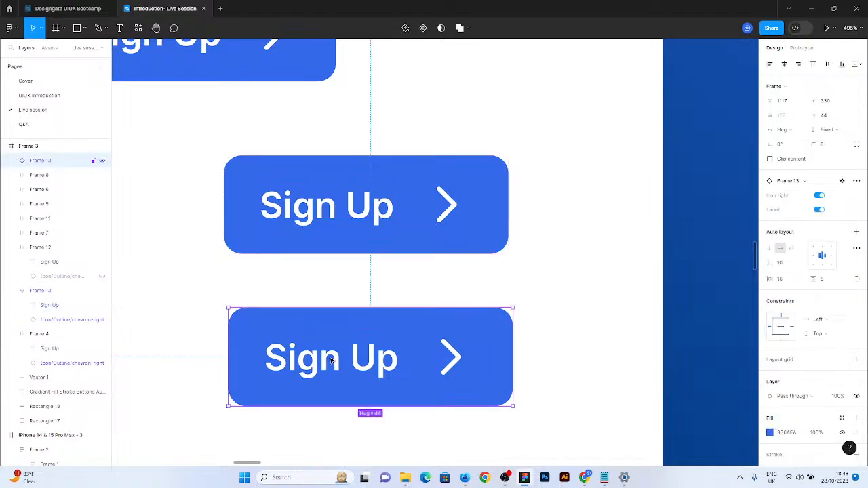
double_click(396, 363)
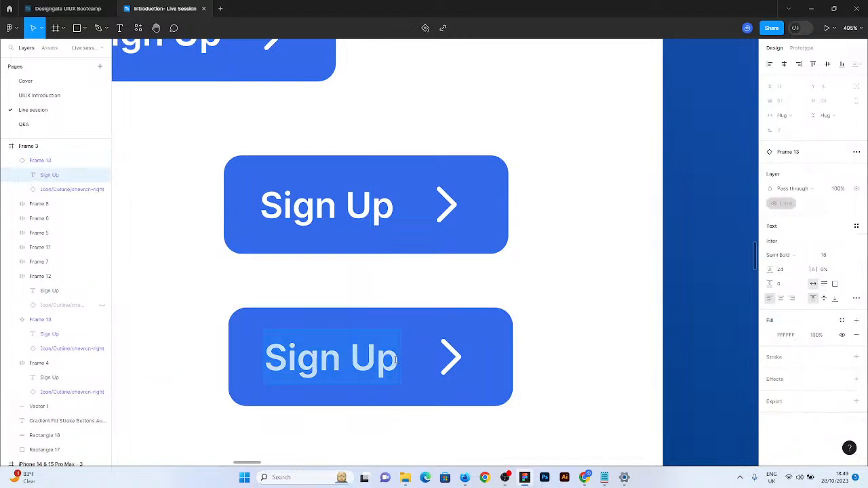
type("Re")
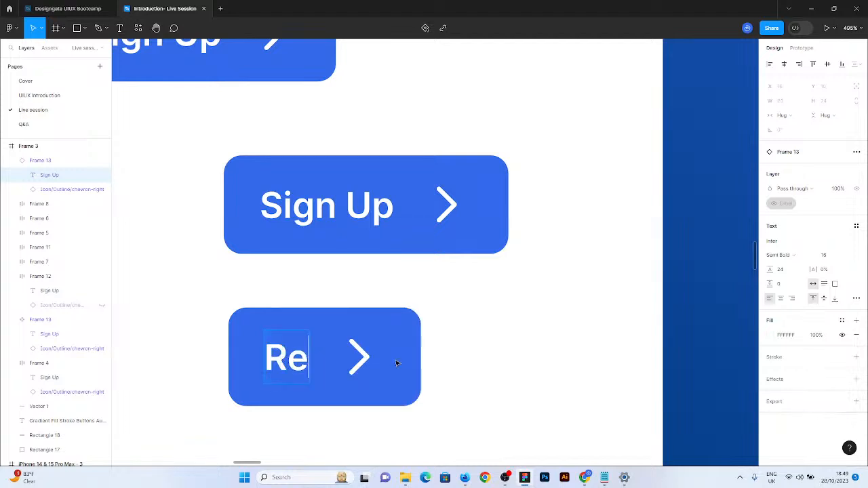
type("gister")
key("Escape")
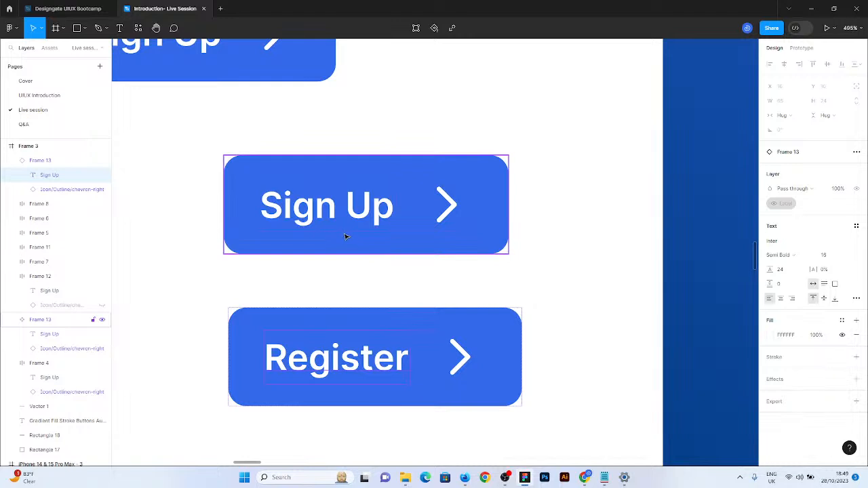
Create a text property named "Label2" with the value "Sign Up" for the text content of the main component's label
left_click(357, 212)
double_click(357, 212)
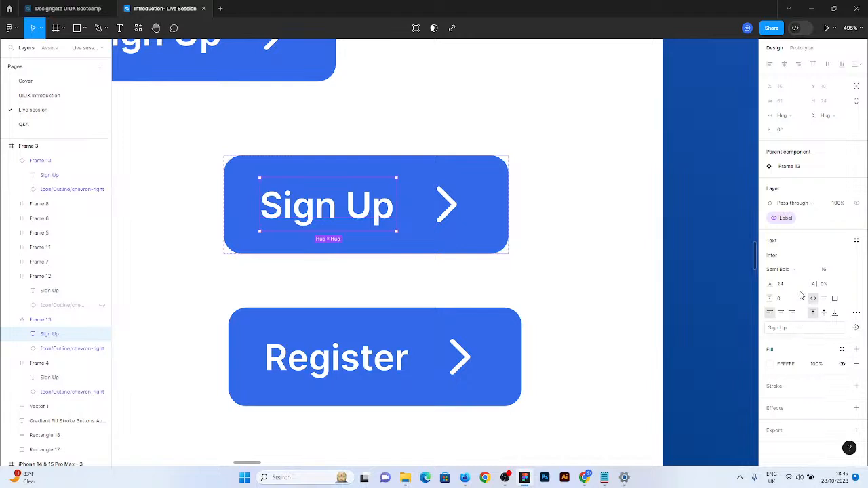
left_click(855, 330)
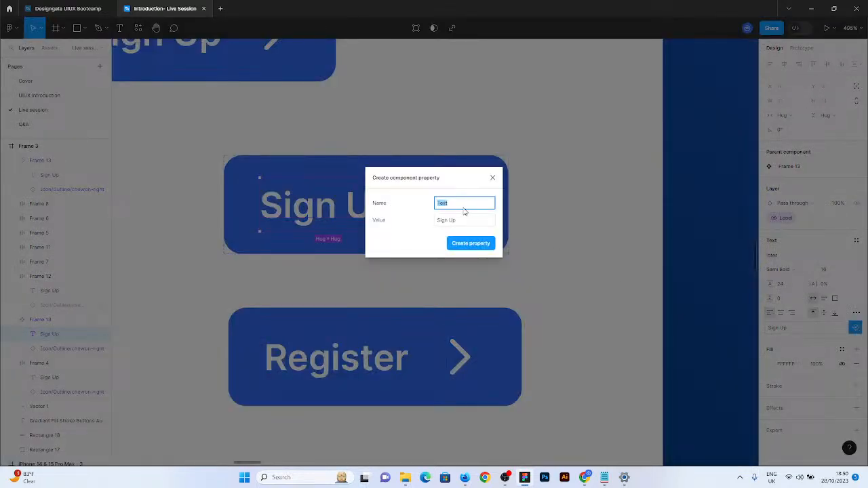
type("Label")
key("Return")
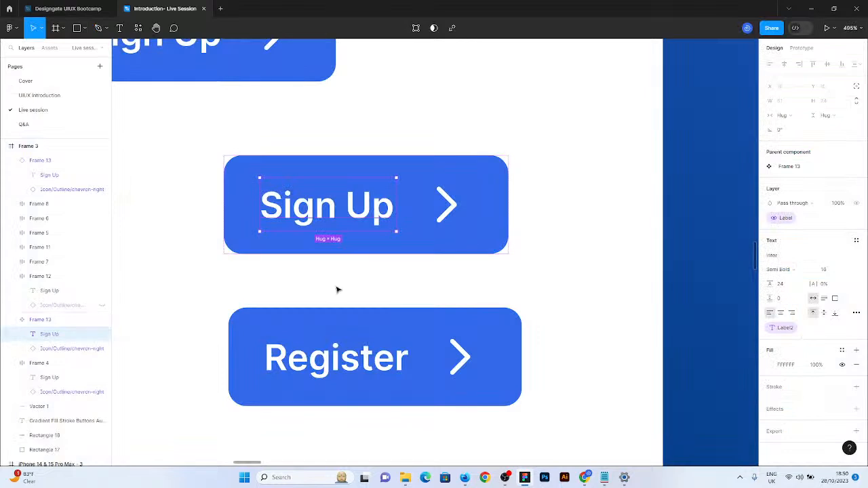
Set the Label2 property of the Register instance to "Sign up"
left_click(382, 358)
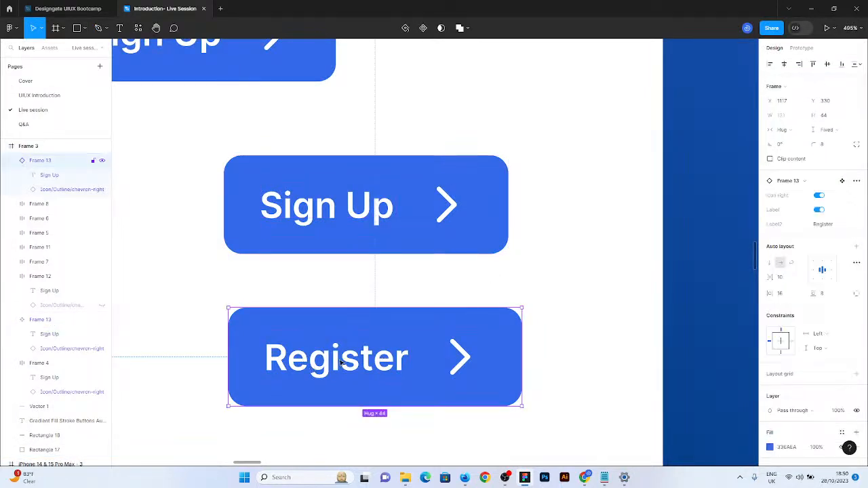
left_click(822, 225)
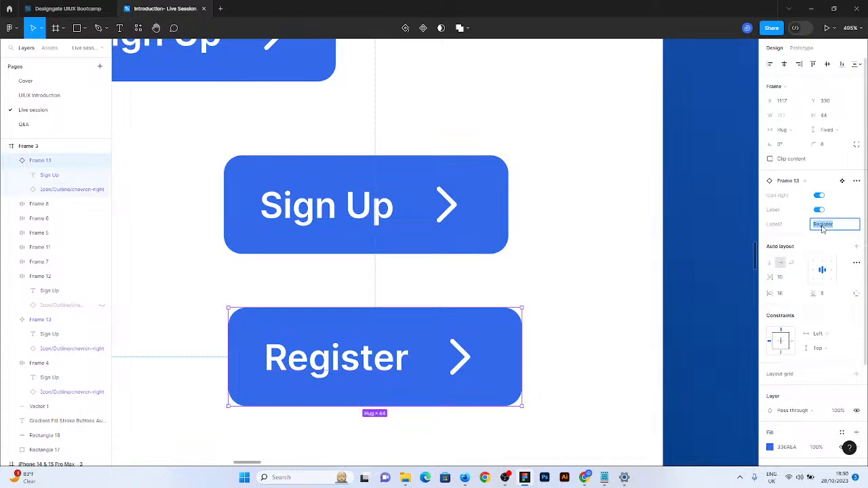
type("Sign up")
key("Return")
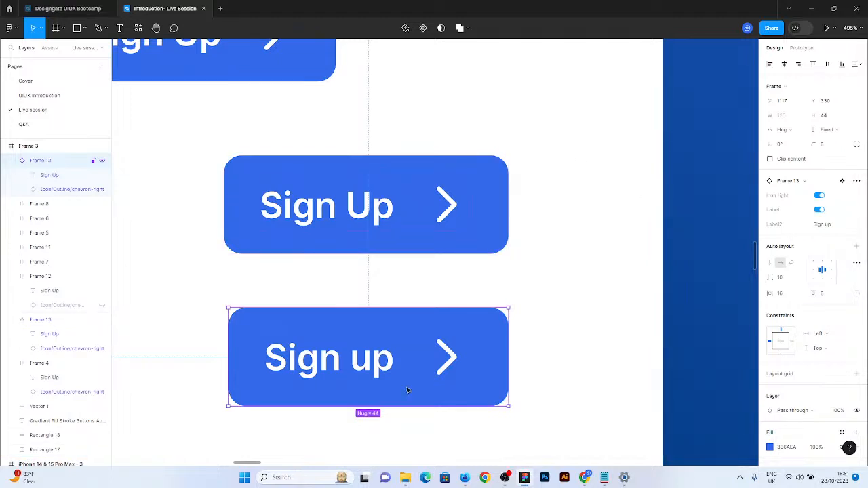
Move the main component to X 1184, Y 357 and place the "Sign up" instance beside it at X 1054, Y 357
left_click_drag(406, 390, 412, 319)
scroll(541, 244, "down", 2)
scroll(567, 280, "down", 2)
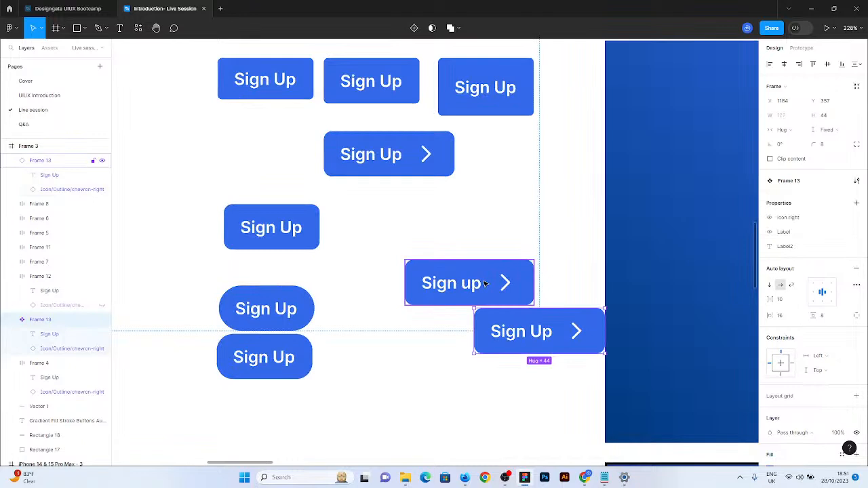
left_click_drag(483, 284, 421, 333)
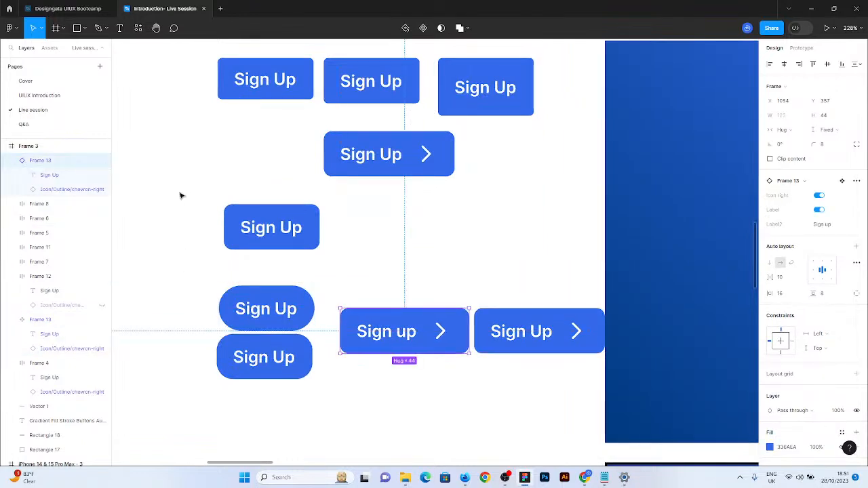
Move the three nearby icon-free Sign Up buttons out of the way and shift the component and instance together to Y 350
left_click_drag(180, 194, 174, 176)
left_click(549, 334)
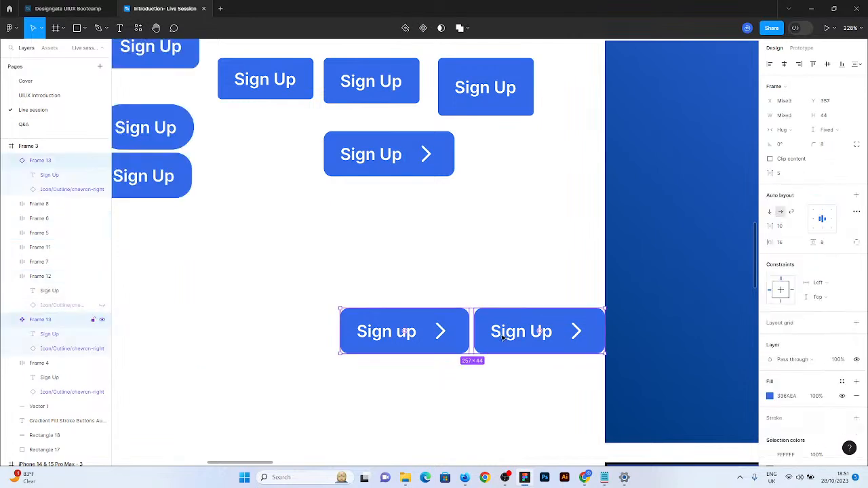
left_click_drag(550, 335, 443, 337)
scroll(345, 400, "up", 4)
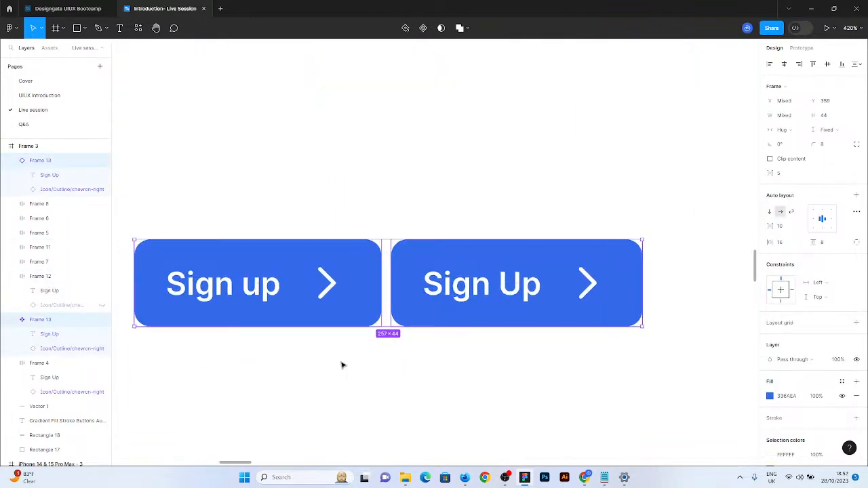
Compare the instance with the main component, try another fill colour on the main component and undo it
left_click(368, 305)
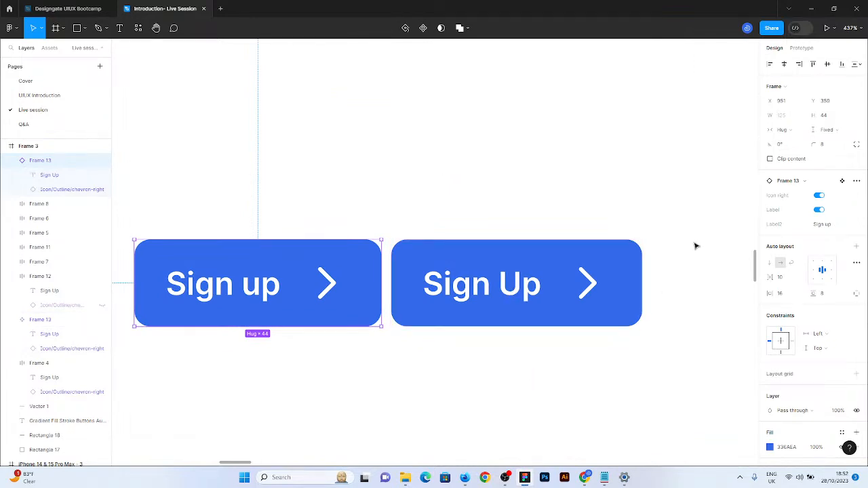
left_click(461, 300)
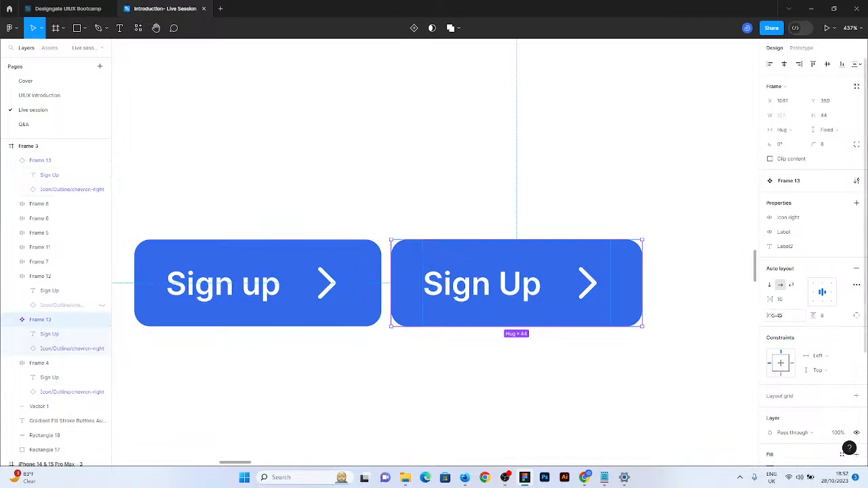
scroll(774, 315, "down", 3)
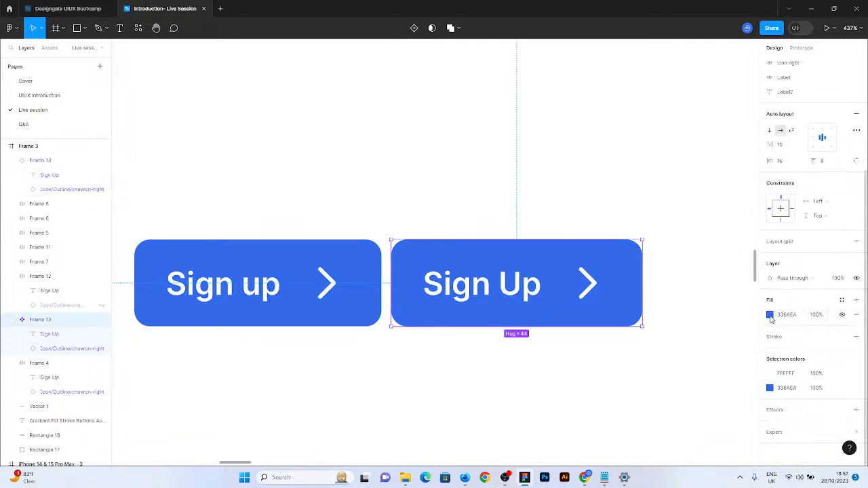
left_click(770, 315)
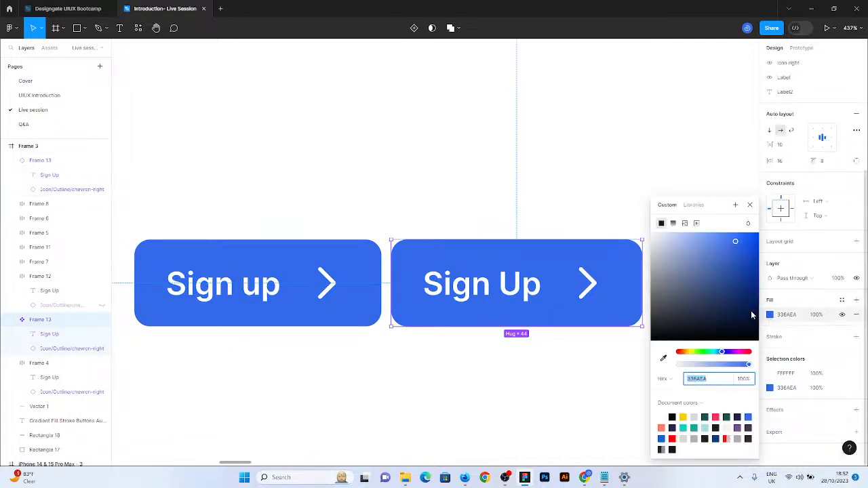
left_click(685, 237)
key("ctrl+z")
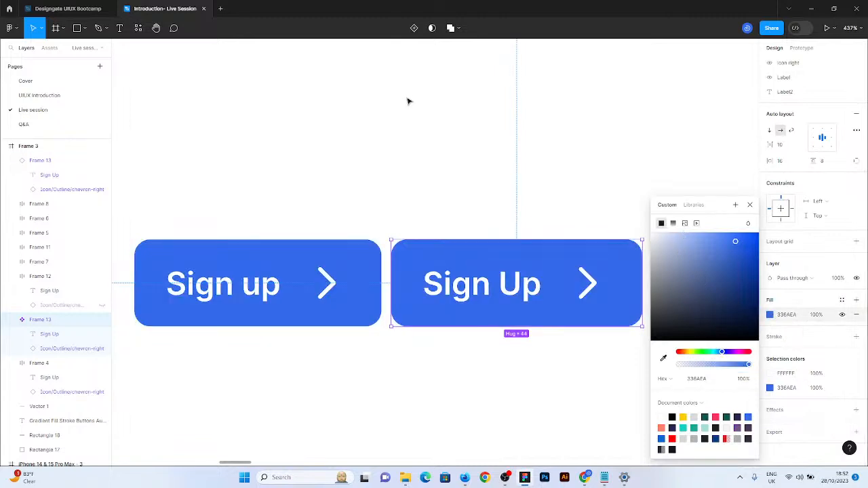
left_click(409, 101)
Check the fill colour settings of the main Sign Up component again and deselect it
left_click(575, 321)
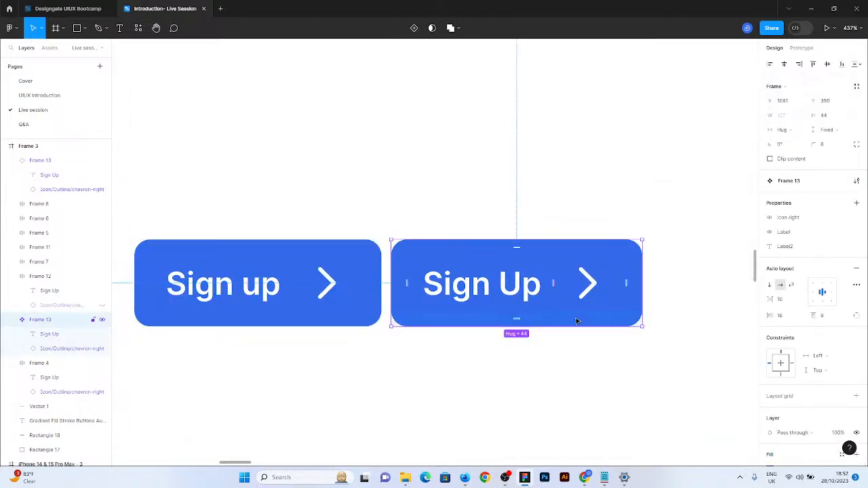
scroll(806, 306, "down", 3)
left_click(769, 333)
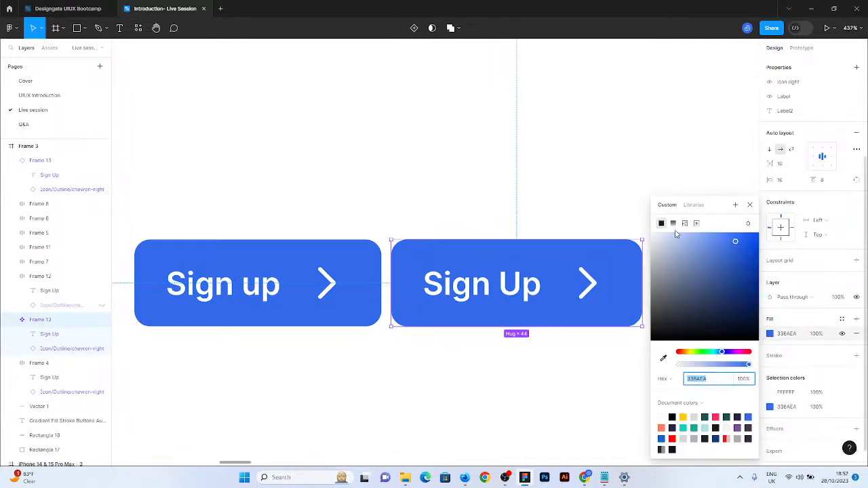
left_click(518, 356)
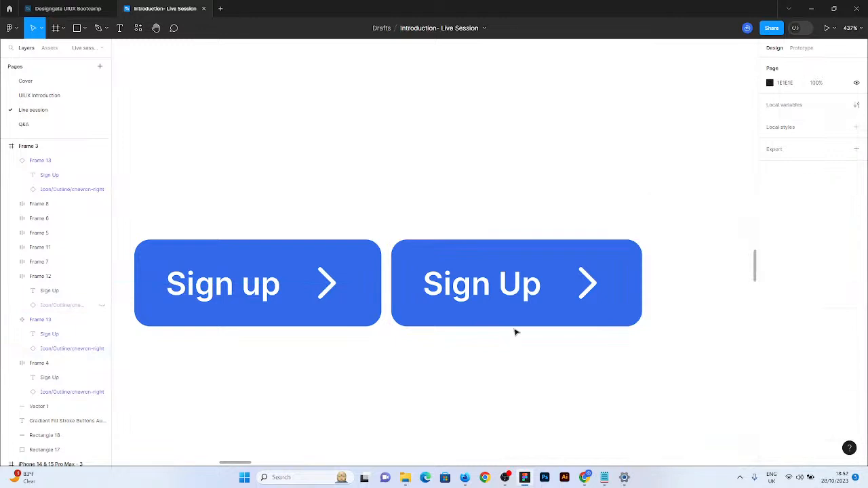
Place the main Sign Up component at X 1056, Y 250 and the "Sign up" instance at X 982, Y 374, duplicating each one
left_click_drag(514, 321, 444, 125)
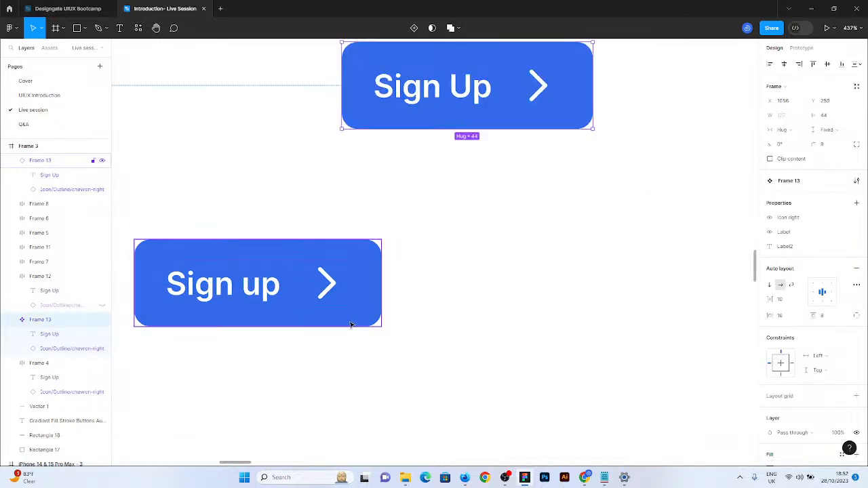
key("ctrl+d")
left_click_drag(345, 313, 400, 339)
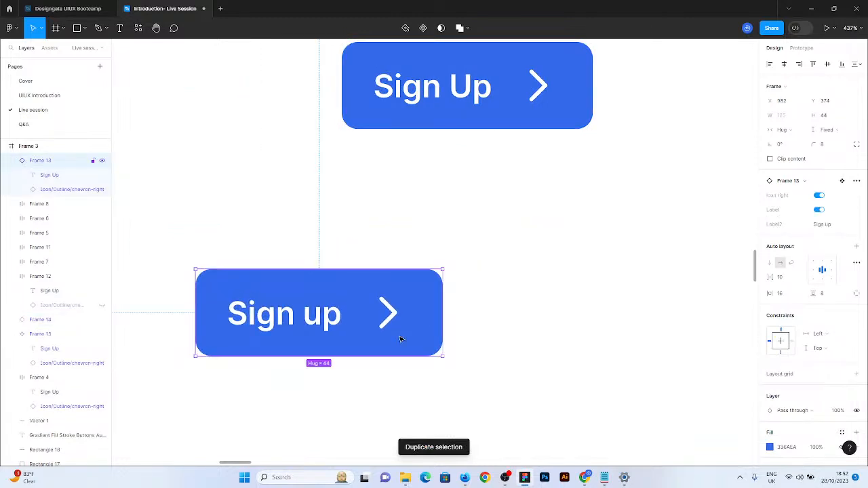
key("ctrl+d")
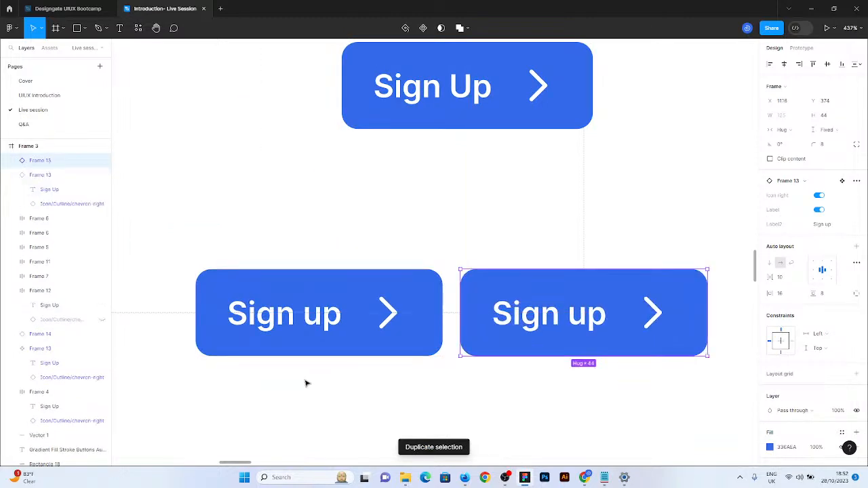
Change the fill of the "Sign up" instance at X 982 to light blue A6BAE8 and deselect it
left_click(333, 353)
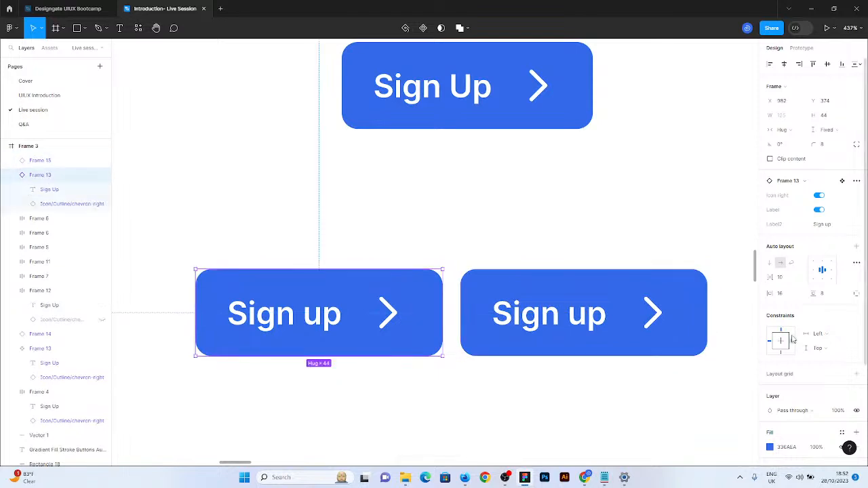
left_click(770, 447)
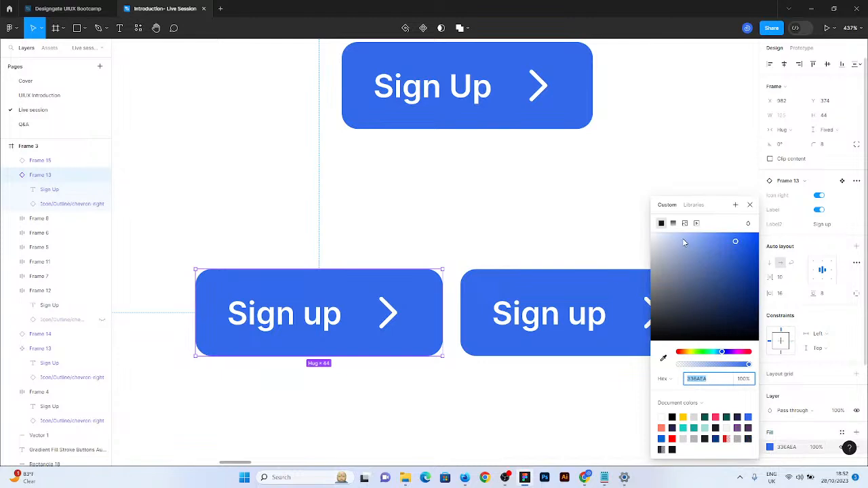
mouse_move(683, 241)
left_mouse_down()
mouse_move(693, 238)
mouse_move(687, 250)
mouse_move(680, 242)
left_mouse_up()
left_click(492, 256)
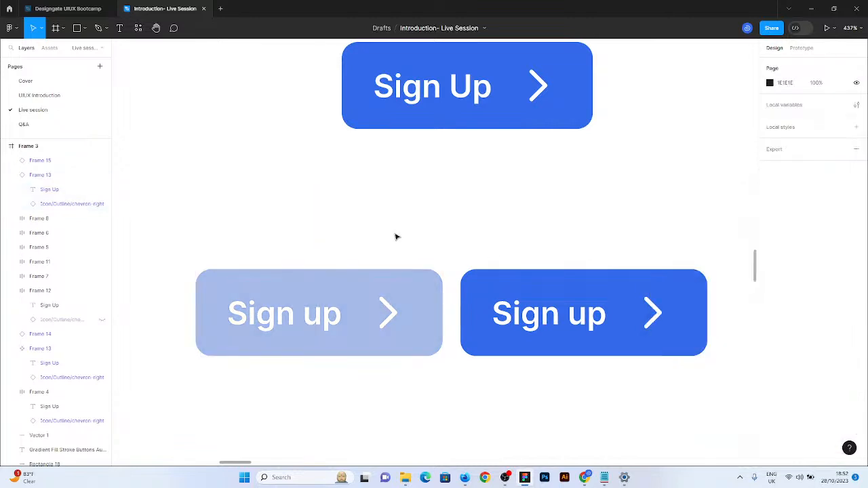
Wrap the light blue and dark blue "Sign up" instances in a horizontal auto layout frame and move it to X 1060, Y 308
scroll(236, 327, "down", 2)
scroll(539, 378, "up", 1)
left_click(275, 301)
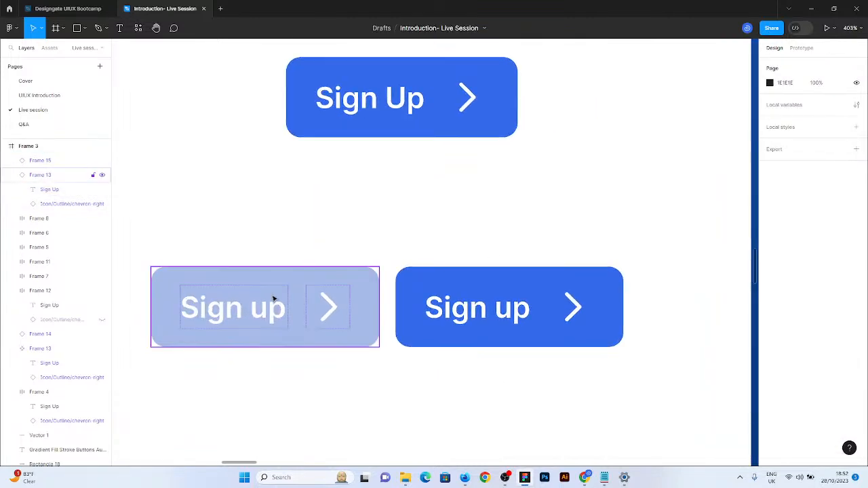
left_click(421, 309, "shift")
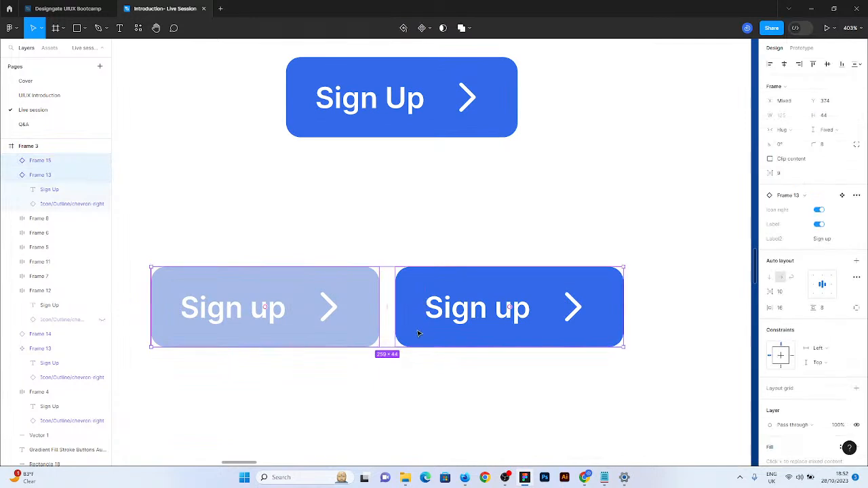
key("shift+a")
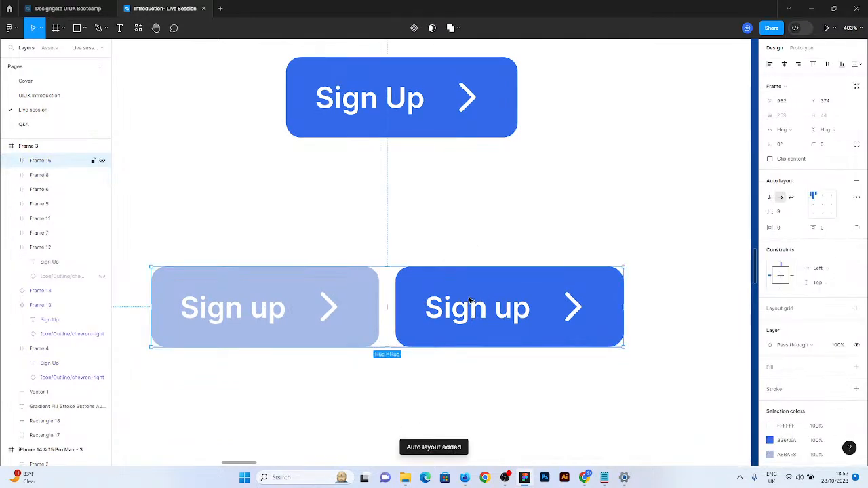
left_click_drag(470, 300, 500, 269)
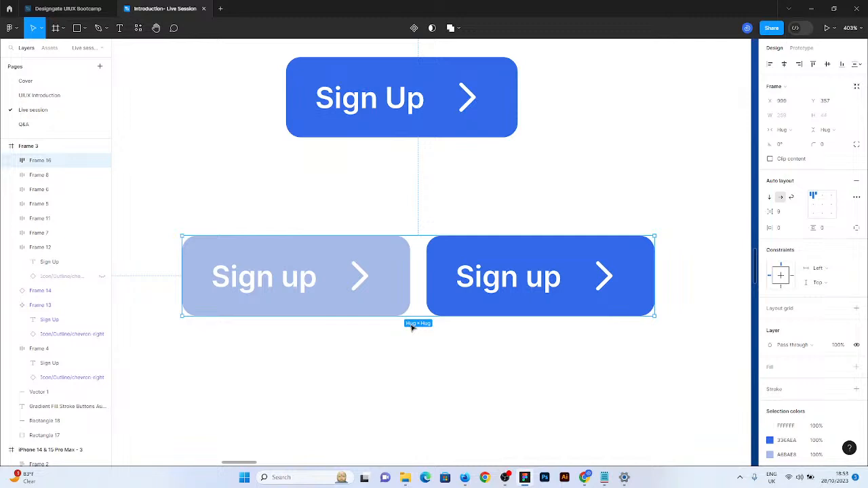
left_click_drag(290, 273, 403, 180)
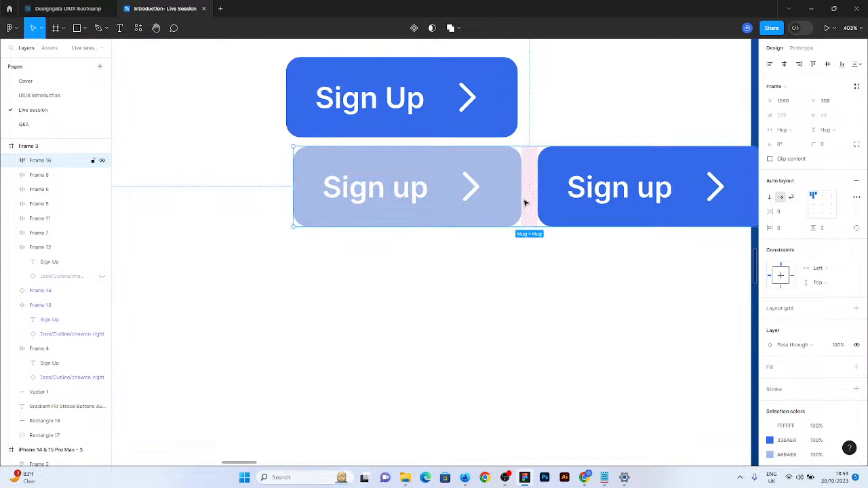
Move the auto layout frame, the main component and its overlapping copy together toward the topic list, with the frame at X 957, Y 277
scroll(656, 243, "down", 5)
scroll(657, 243, "down", 3)
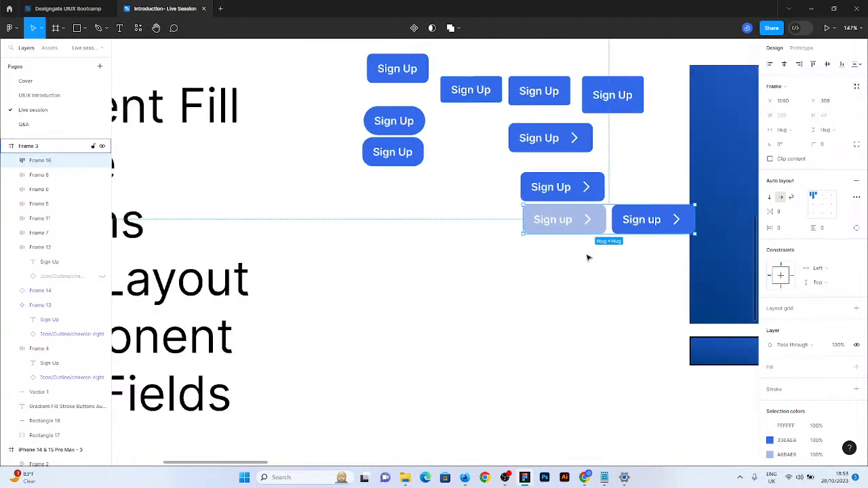
key("ctrl+z")
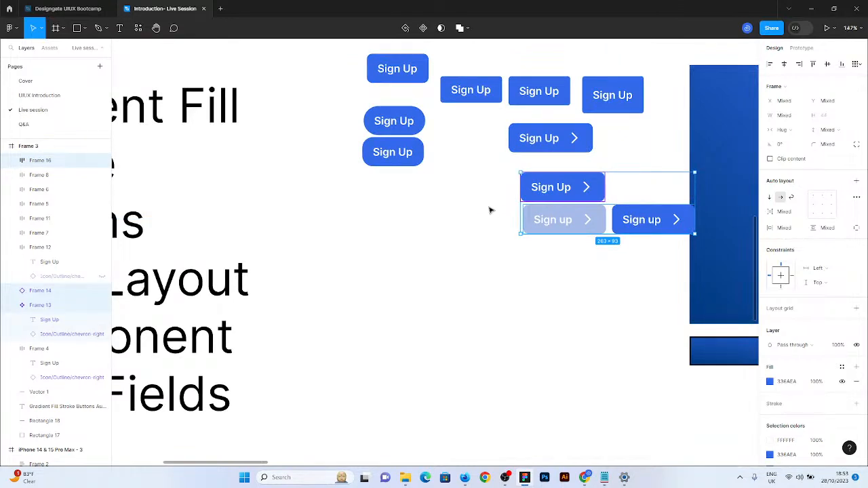
left_click_drag(563, 194, 494, 173)
scroll(691, 250, "down", 5)
scroll(351, 355, "down", 1)
scroll(351, 354, "right", 1)
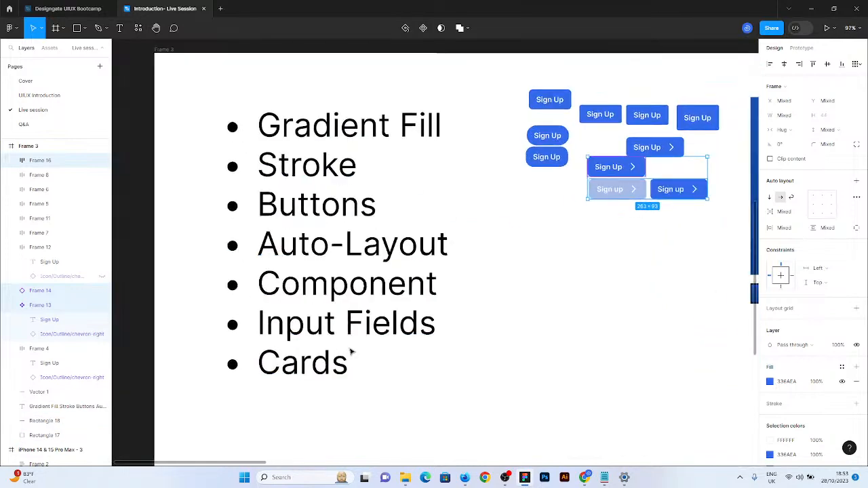
scroll(379, 343, "up", 3)
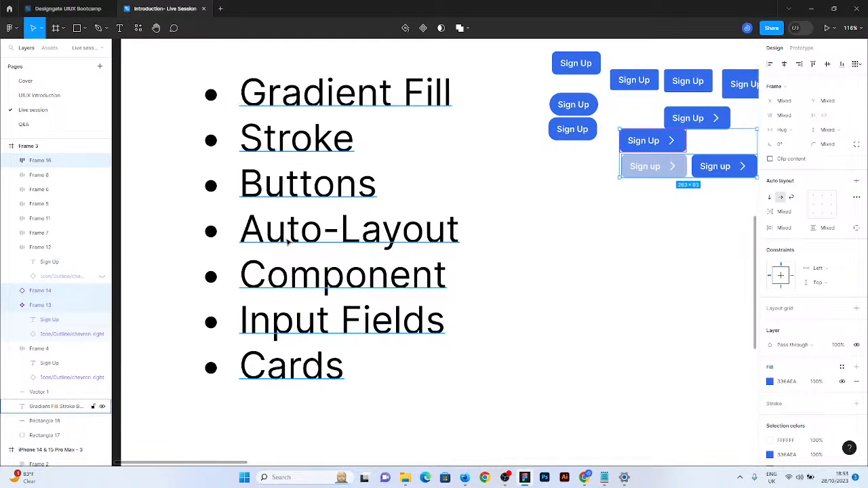
left_click(620, 238)
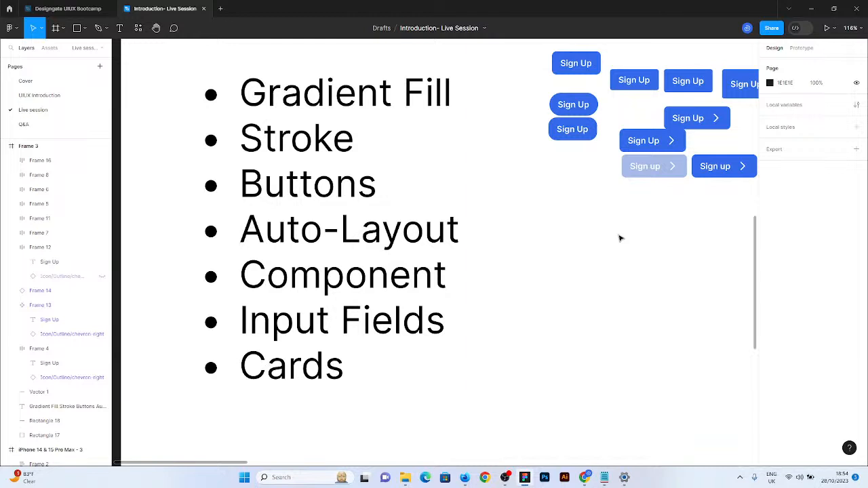
Move the Sign Up instance covering the main component to X 824, Y 277, beside the light blue button
left_click(670, 175)
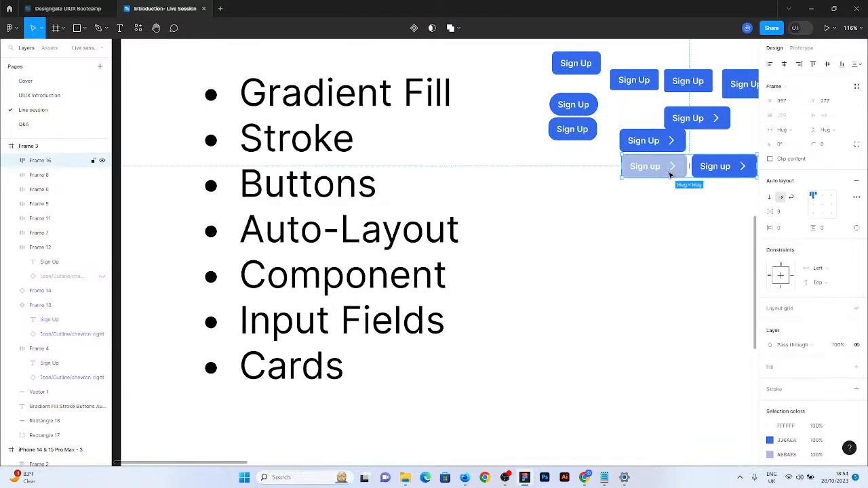
left_click(655, 143)
left_click_drag(654, 143, 603, 184)
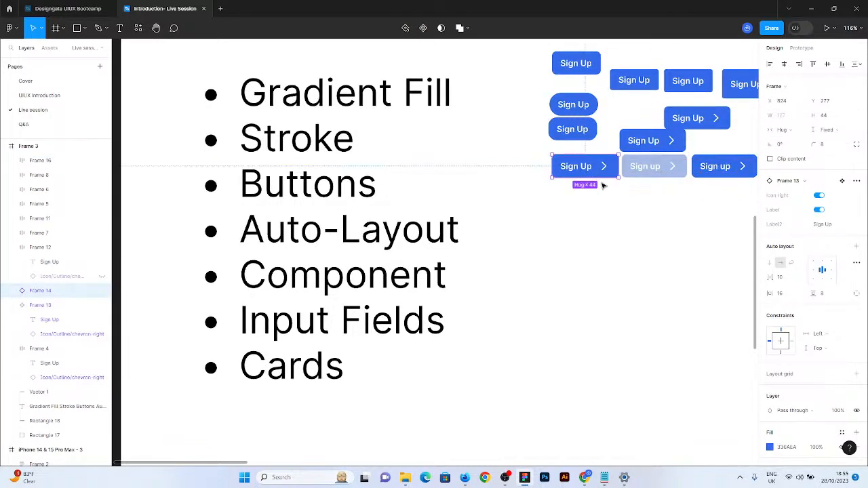
left_click(615, 203)
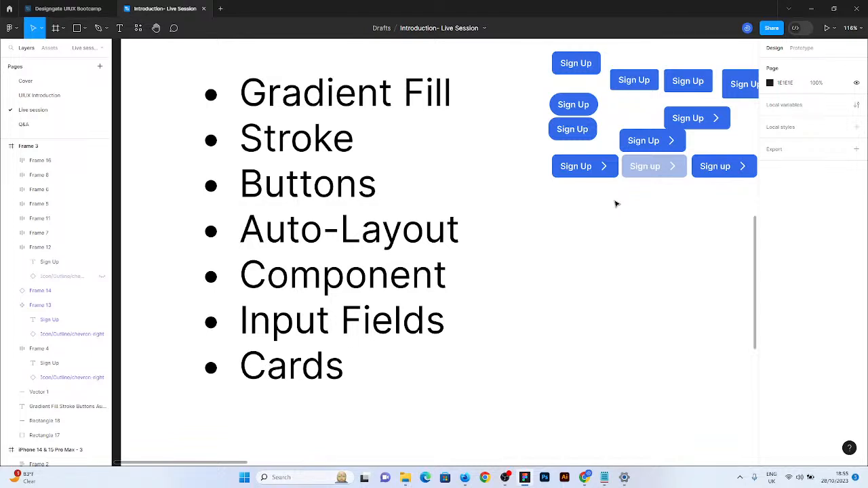
Move the lower rounded icon-free Sign Up button to X 924, Y 159 and the main component to X 824, Y 227
left_click_drag(587, 139, 642, 114)
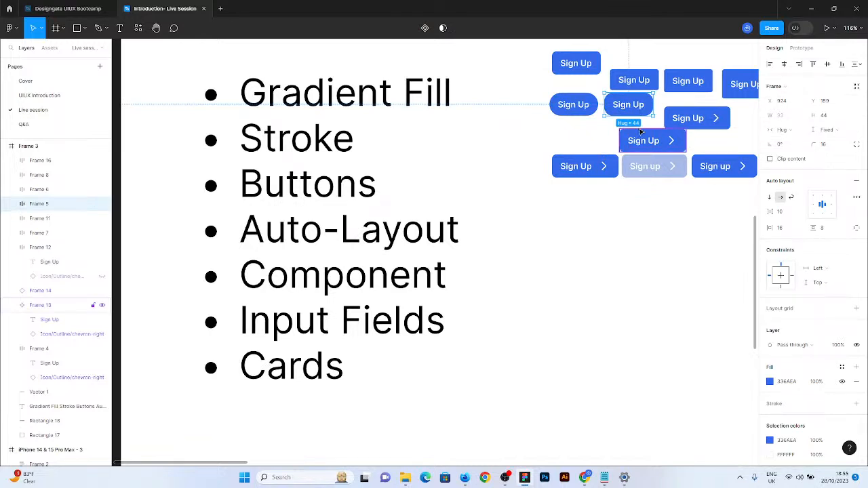
left_click_drag(641, 132, 593, 139)
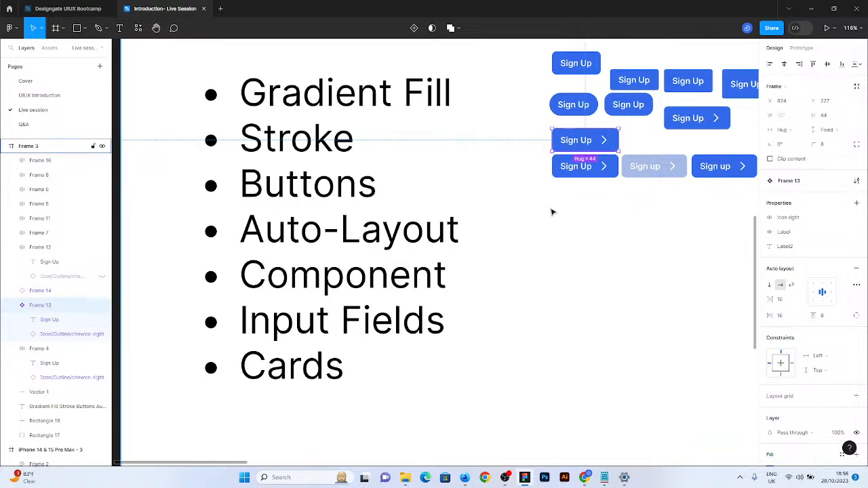
Try moving the Sign Up instance out of the bottom row to X 830, Y 401, undo the move and deselect it
scroll(495, 183, "down", 1, "ctrl")
scroll(672, 155, "up", 2)
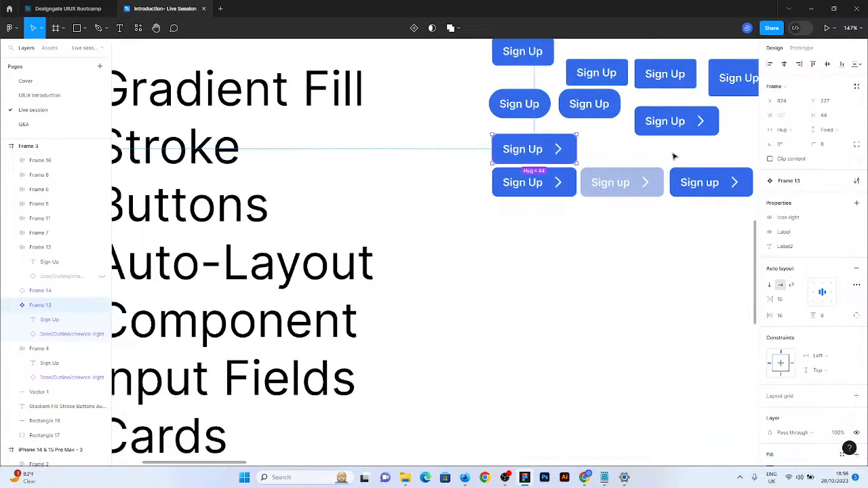
scroll(565, 184, "up", 3)
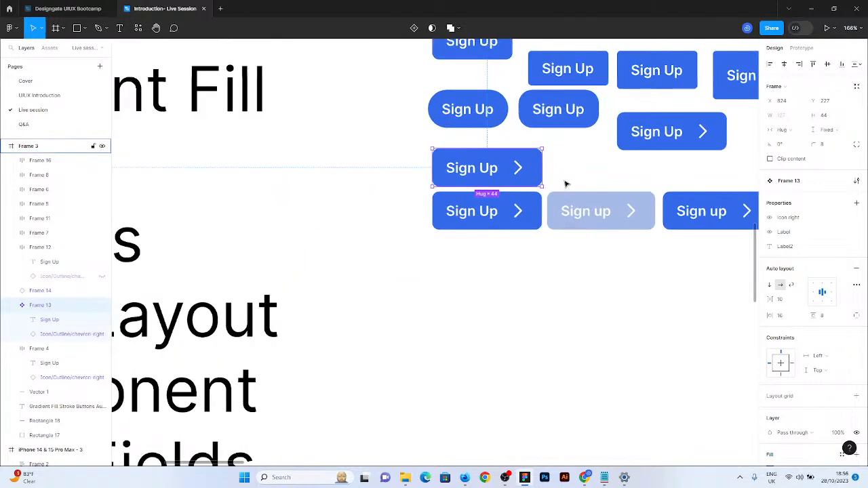
scroll(521, 176, "down", 2)
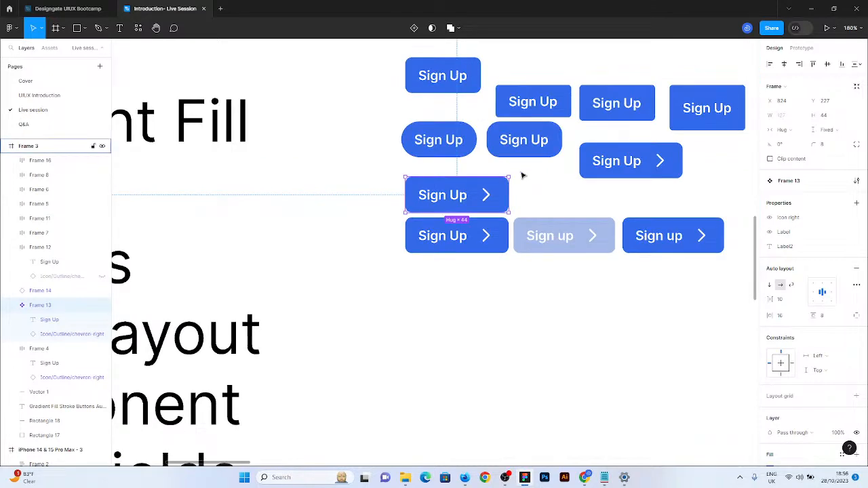
scroll(441, 354, "down", 3)
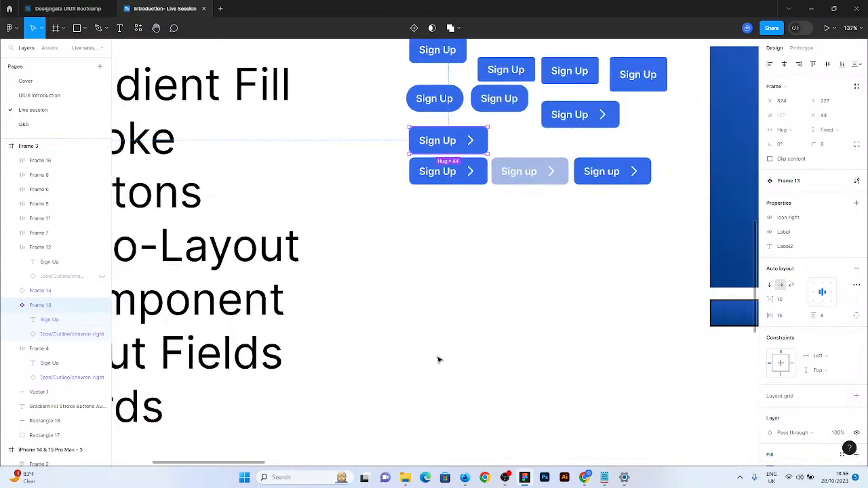
scroll(438, 359, "up", 3)
left_click(470, 171)
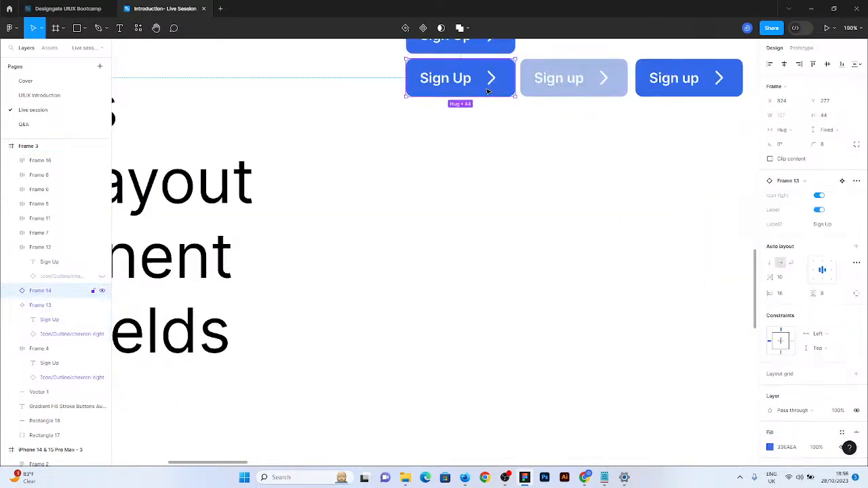
left_click_drag(493, 77, 496, 184)
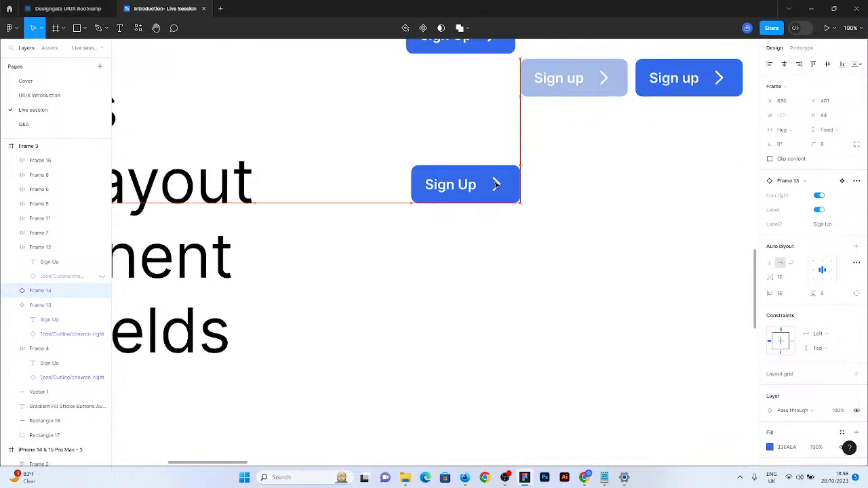
key("ctrl+z")
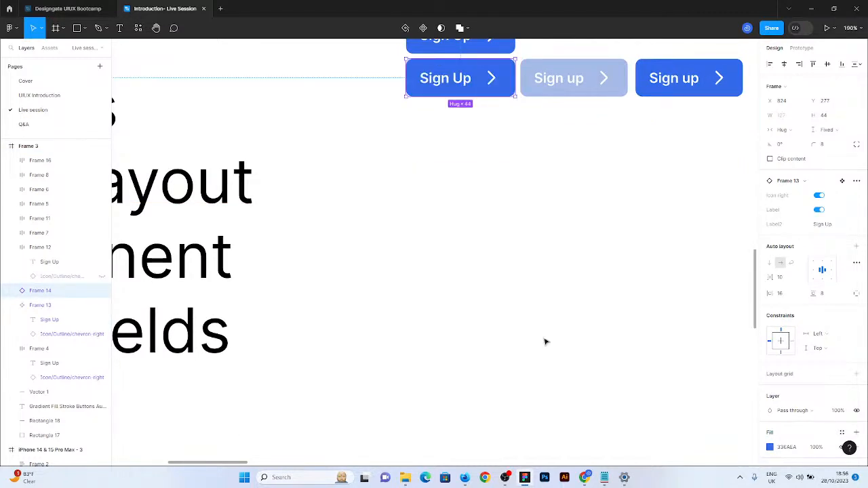
left_click(329, 251)
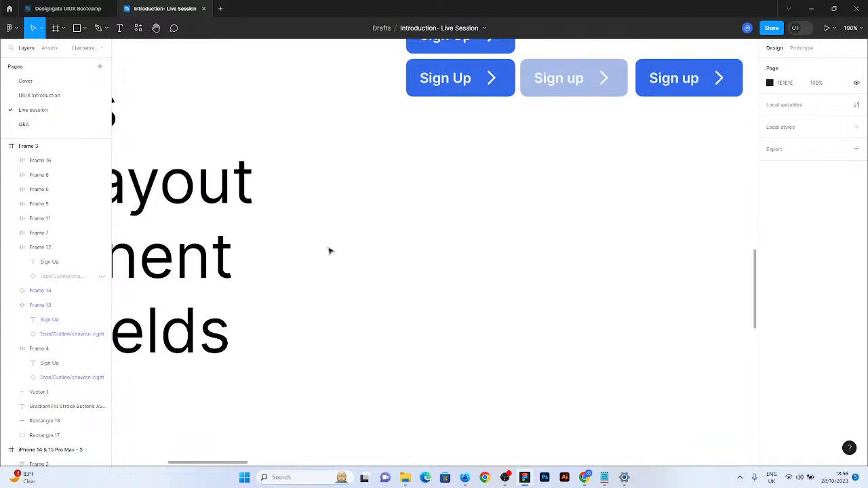
scroll(468, 156, "down", 10)
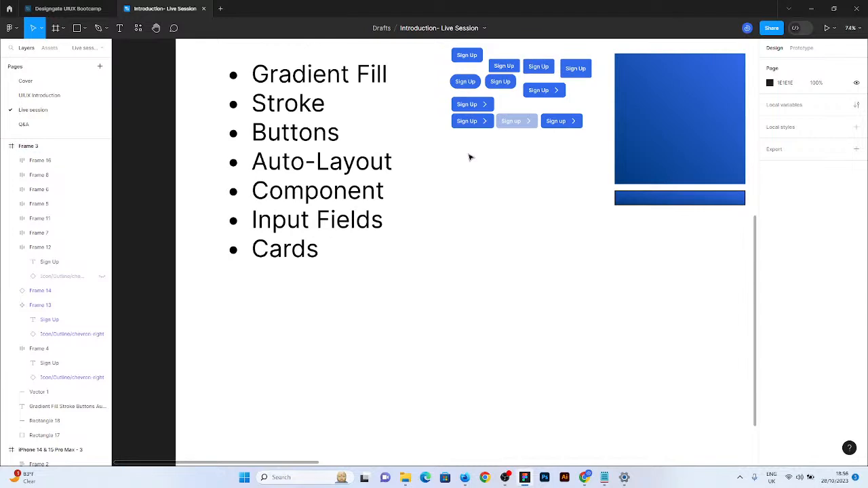
scroll(480, 195, "up", 3)
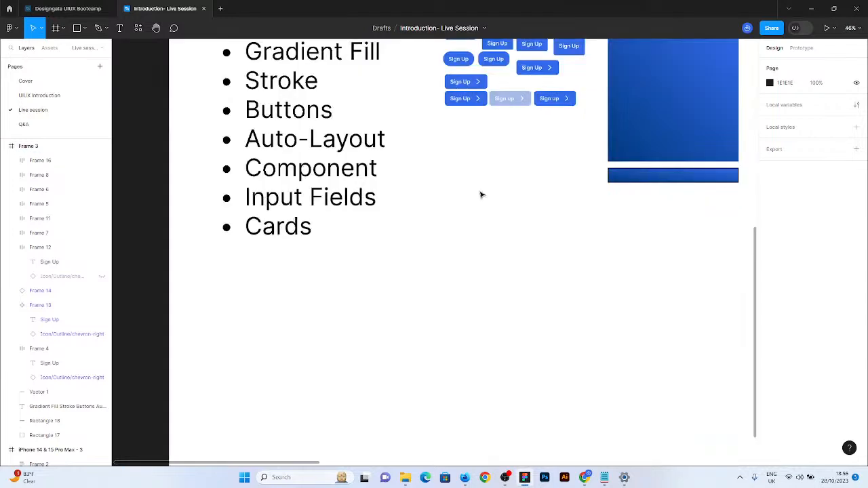
scroll(557, 165, "down", 3)
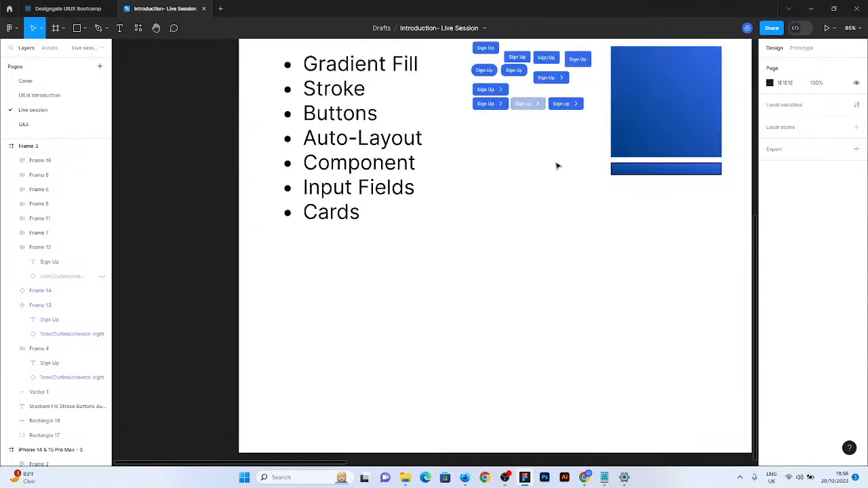
scroll(557, 165, "down", 2)
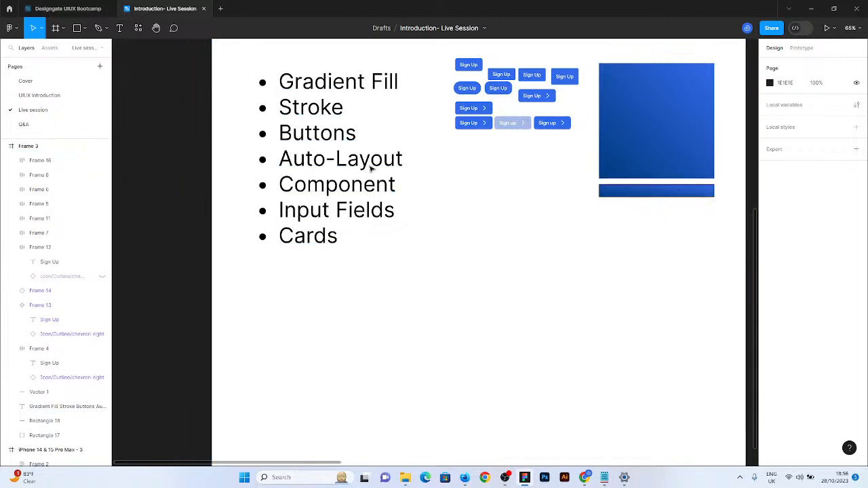
scroll(371, 169, "up", 2)
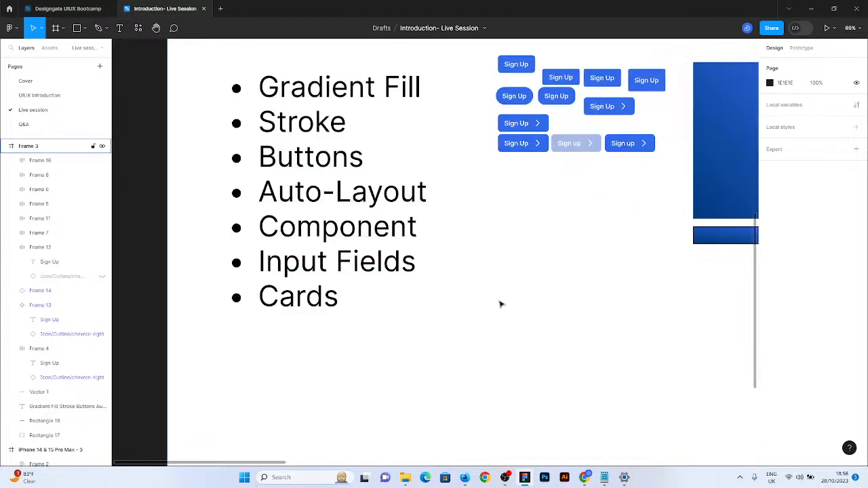